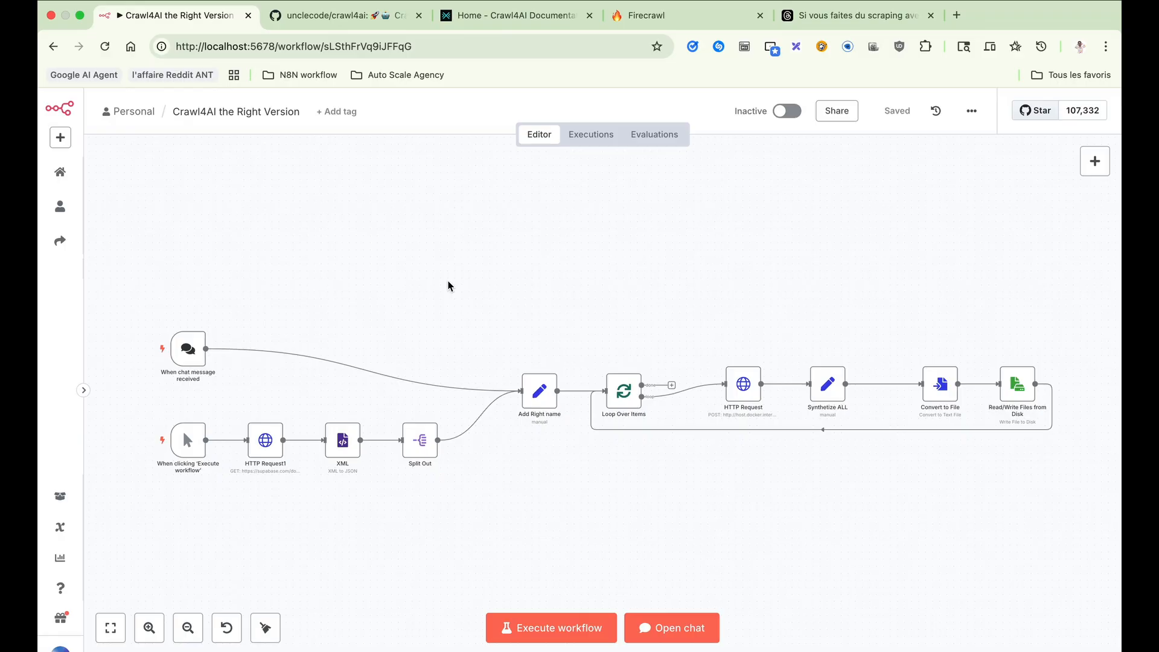
- View the Threads post about scraping documentation with Crawl4AI and return to the Crawl4AI workflow
click(870, 14)
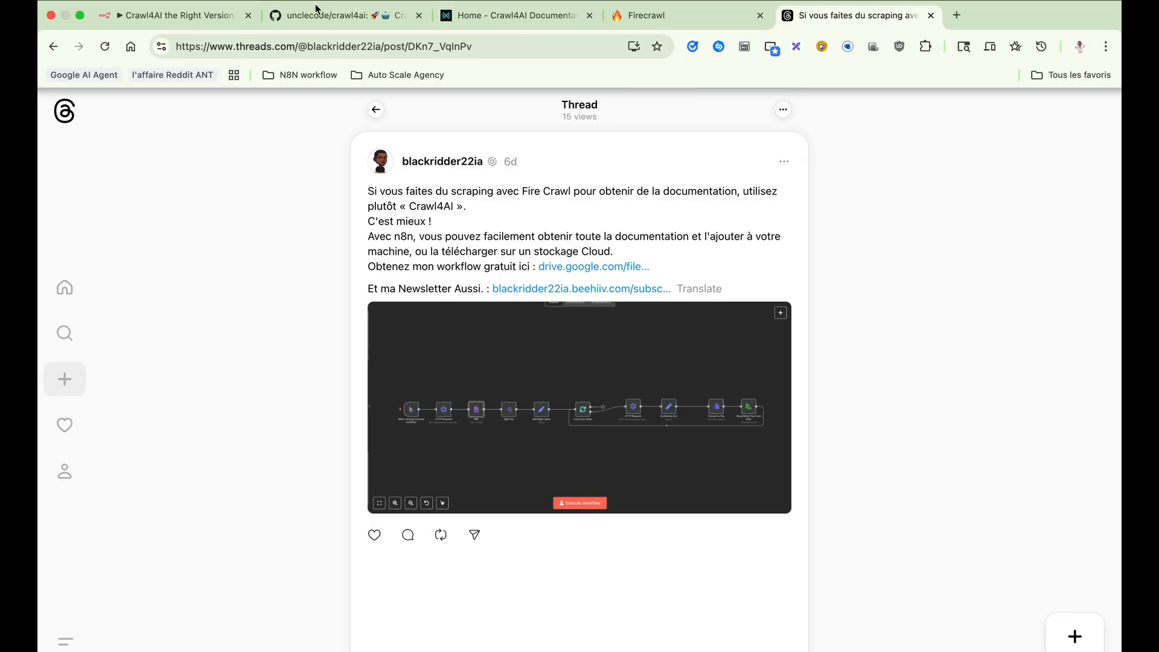
click(195, 15)
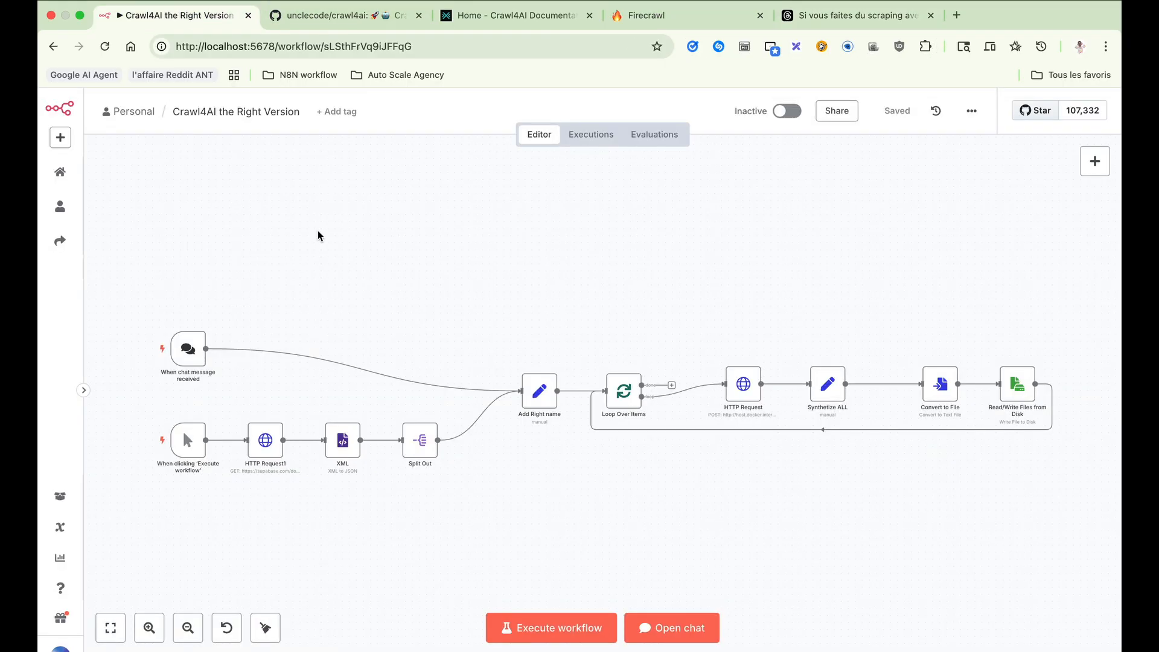
- Move the chat trigger and the manual trigger closer to the nodes they feed, and view the Add Right name field mappings
drag(189, 350, 315, 329)
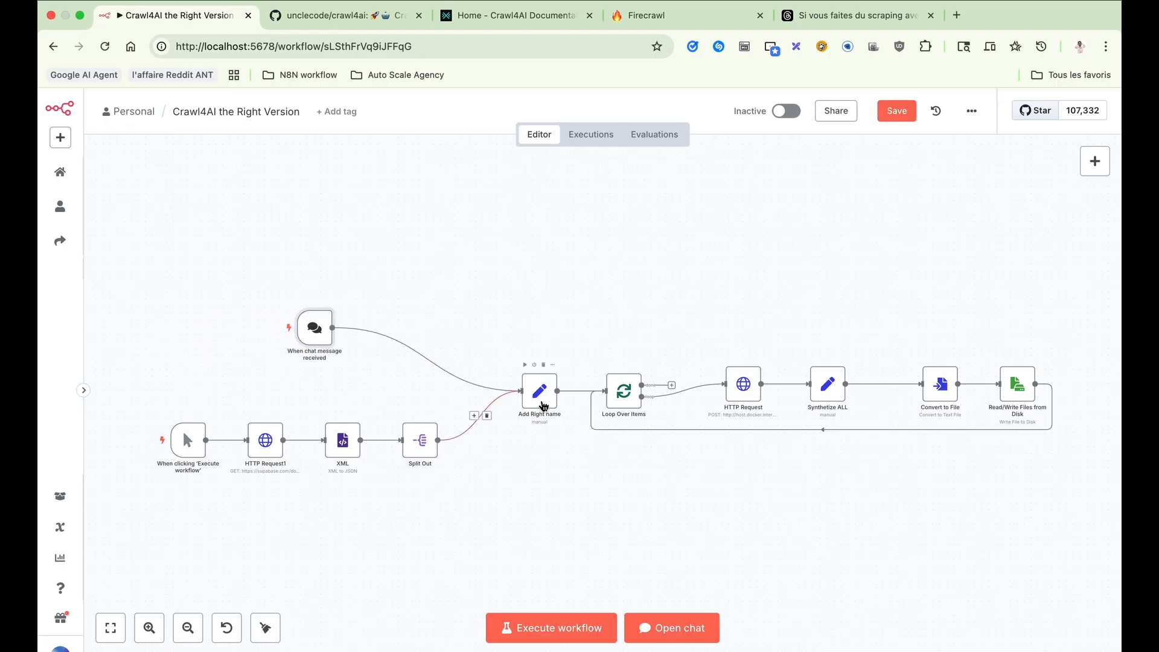
double_click(543, 406)
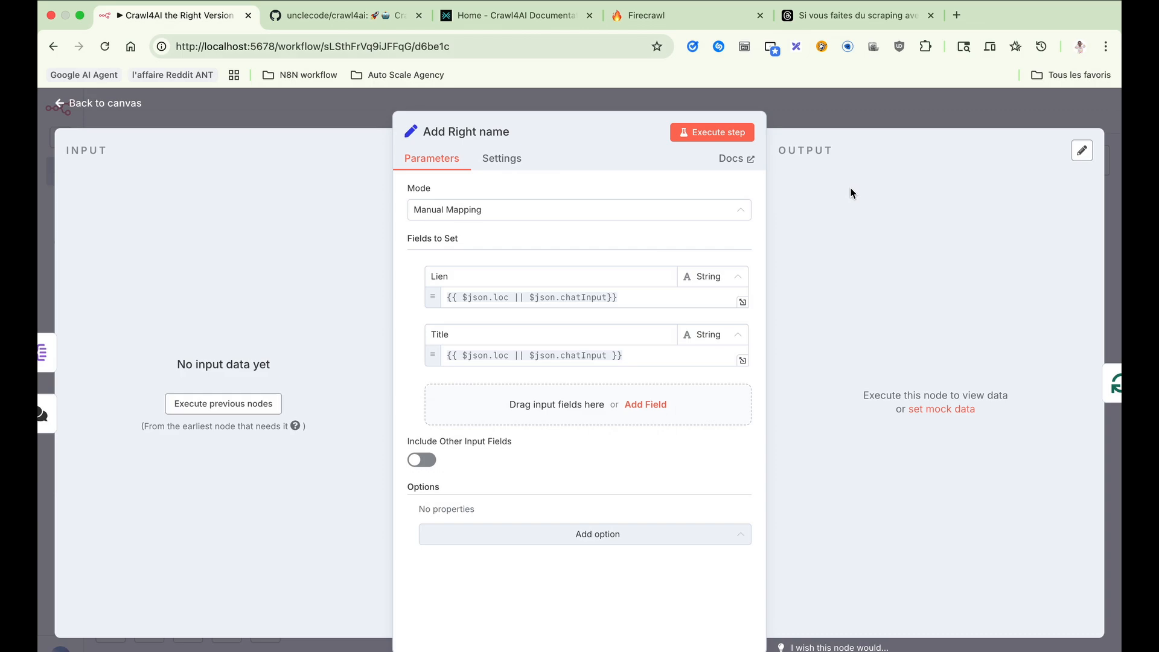
click(868, 121)
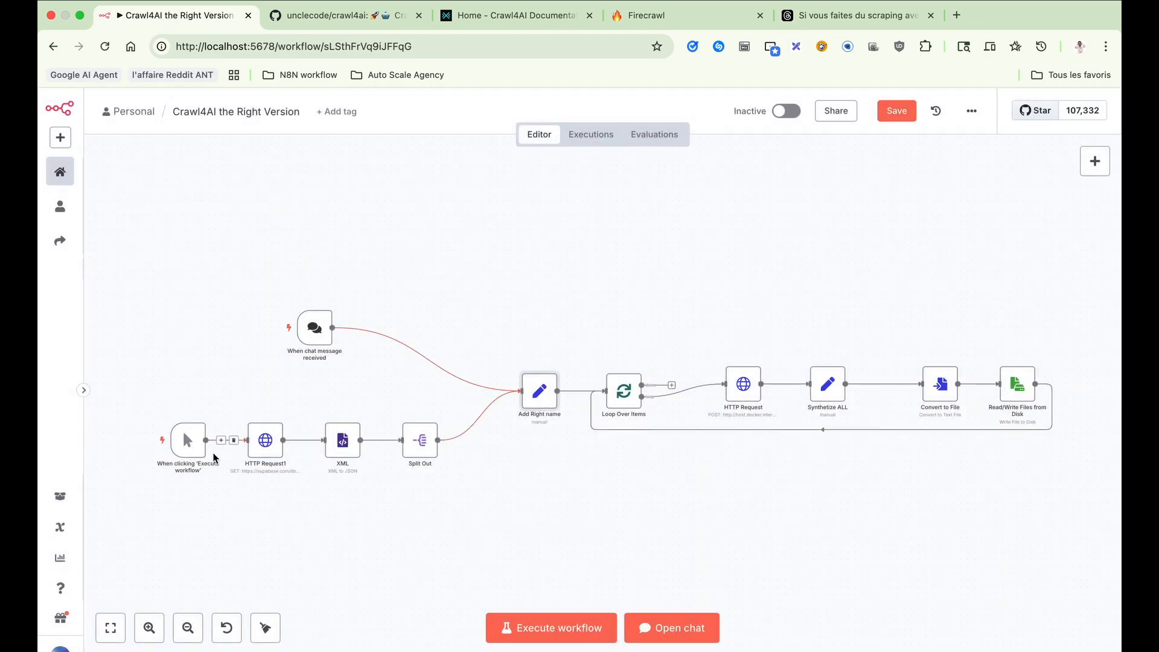
click(188, 450)
drag(188, 451, 211, 429)
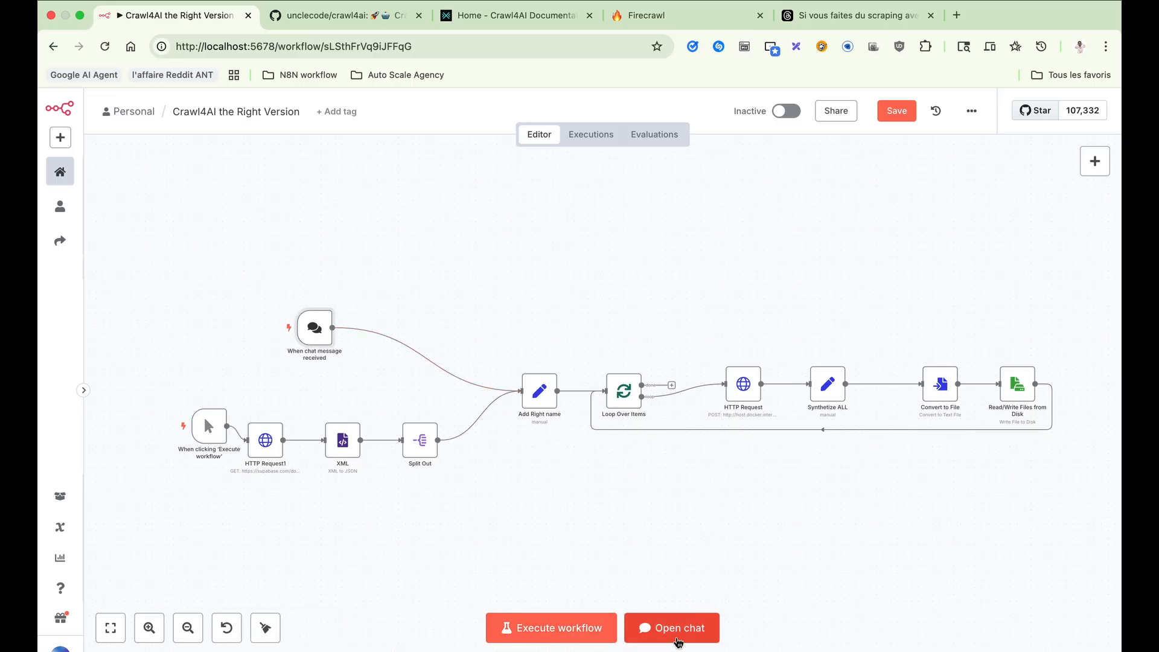
- View the workflow's chat and logs area and close it again
click(671, 628)
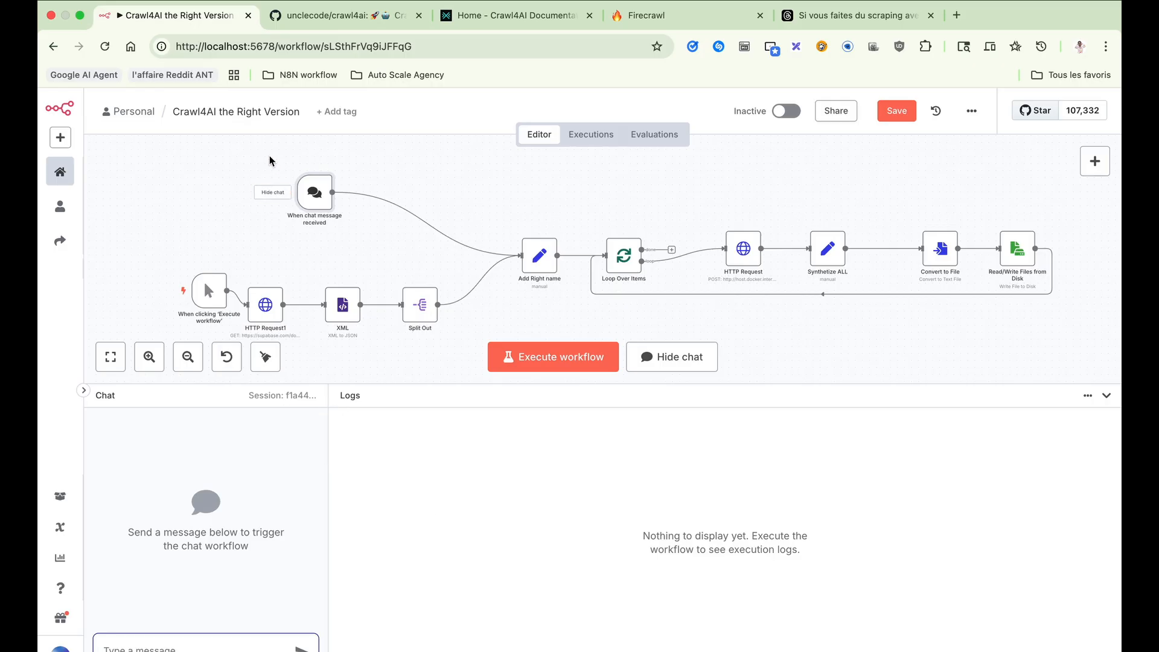
click(1107, 396)
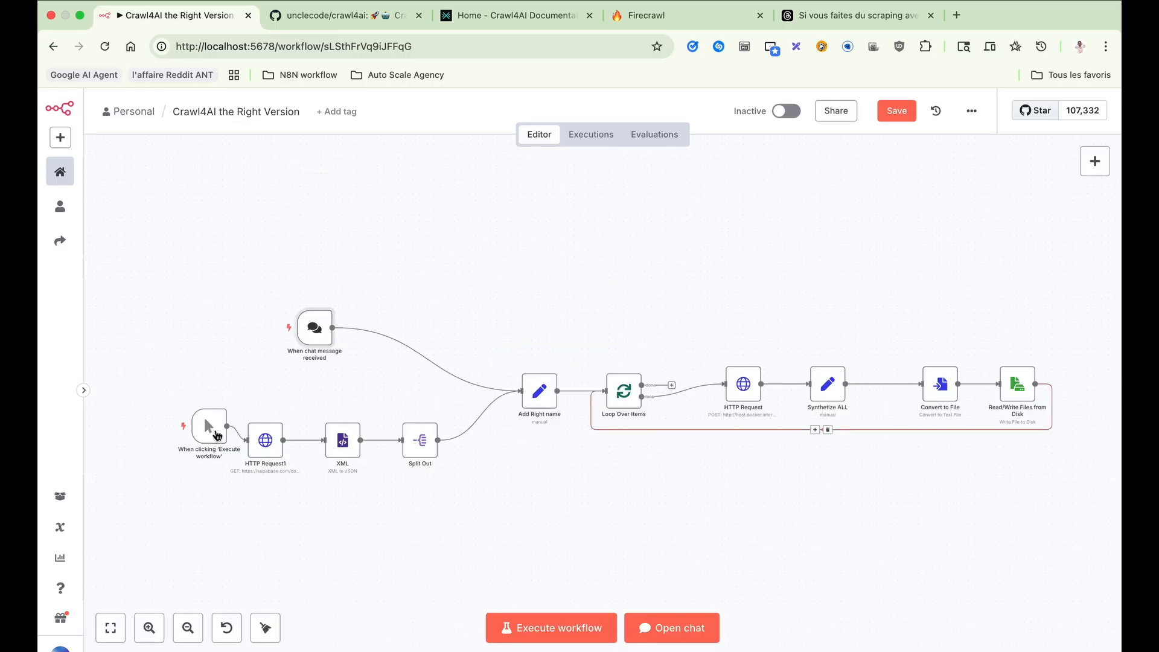
- Move the manual trigger up and away from HTTP Request1, and shift HTTP Request1 further from the XML node
scroll(317, 388, left, 2)
drag(320, 347, 228, 252)
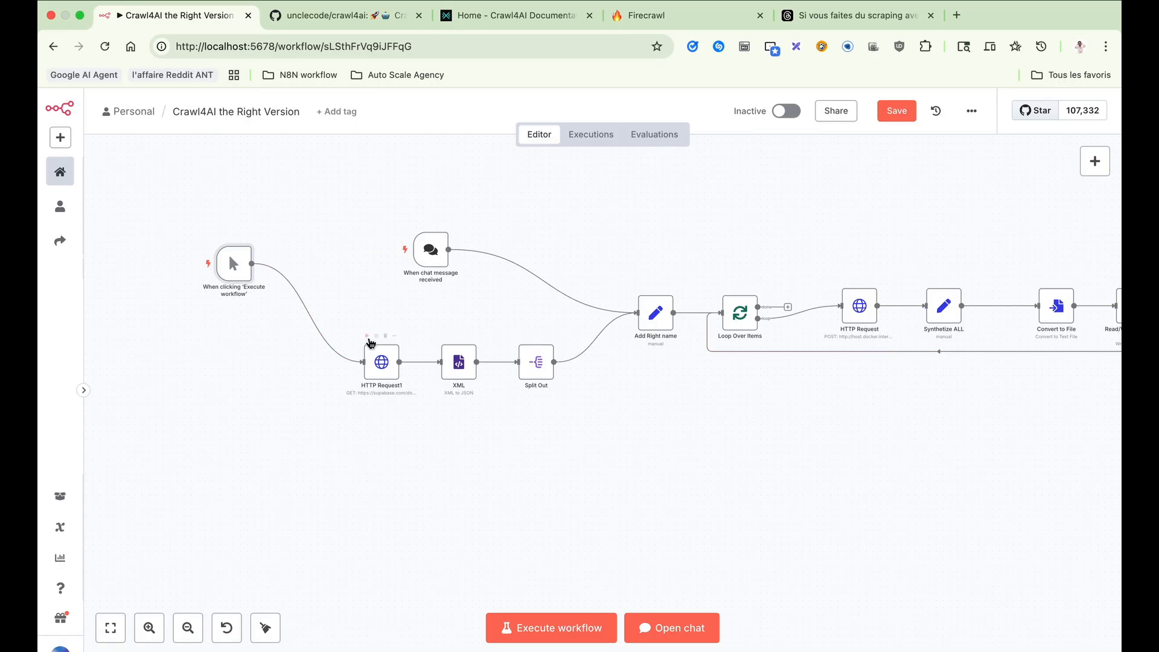
click(377, 357)
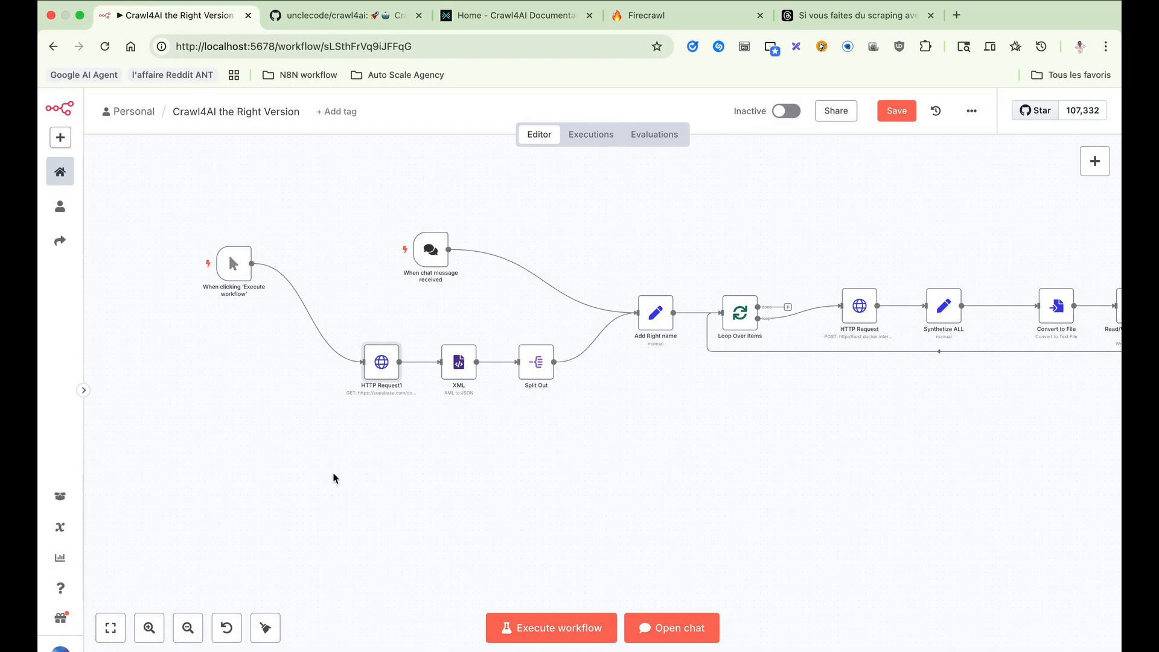
drag(375, 368, 342, 363)
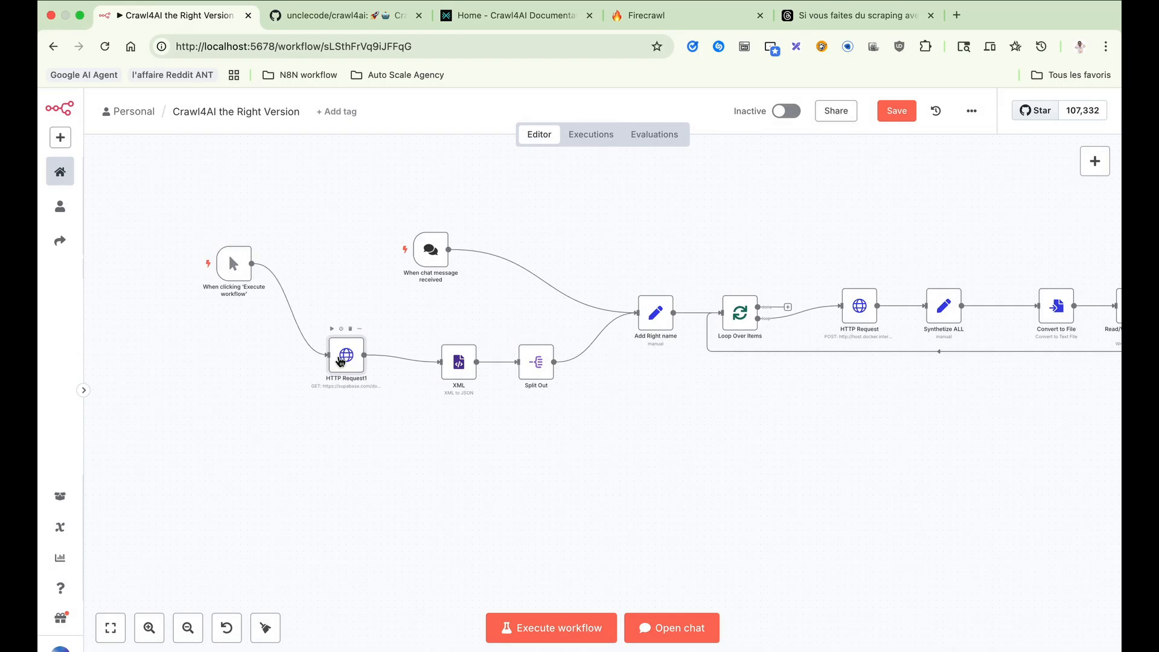
- Examine the URL in the HTTP Request1 node, both its base docs address and its sitemap.xml part
double_click(341, 362)
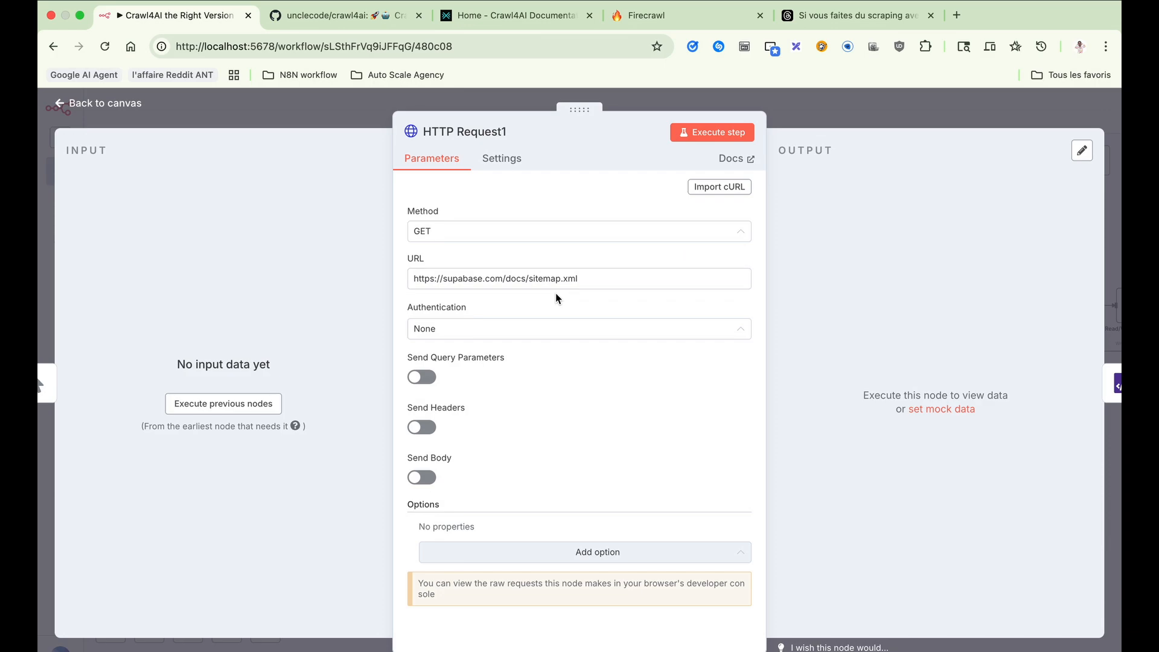
drag(529, 280, 412, 277)
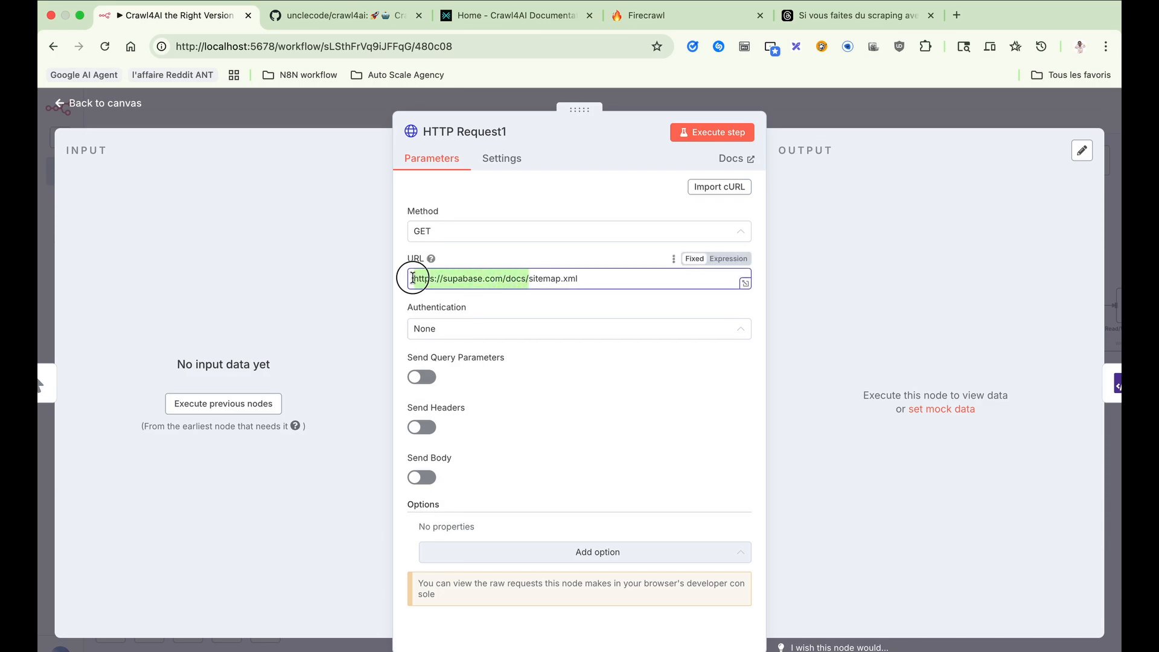
click(531, 280)
drag(530, 279, 413, 275)
click(529, 279)
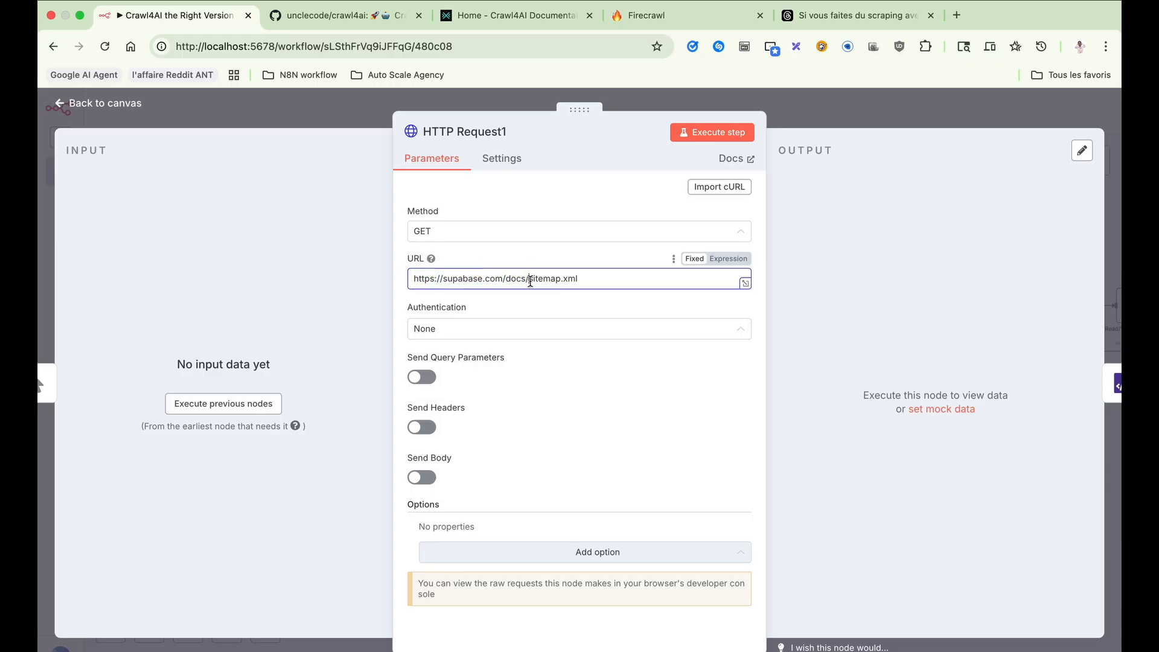
drag(529, 279, 589, 274)
click(565, 280)
click(914, 114)
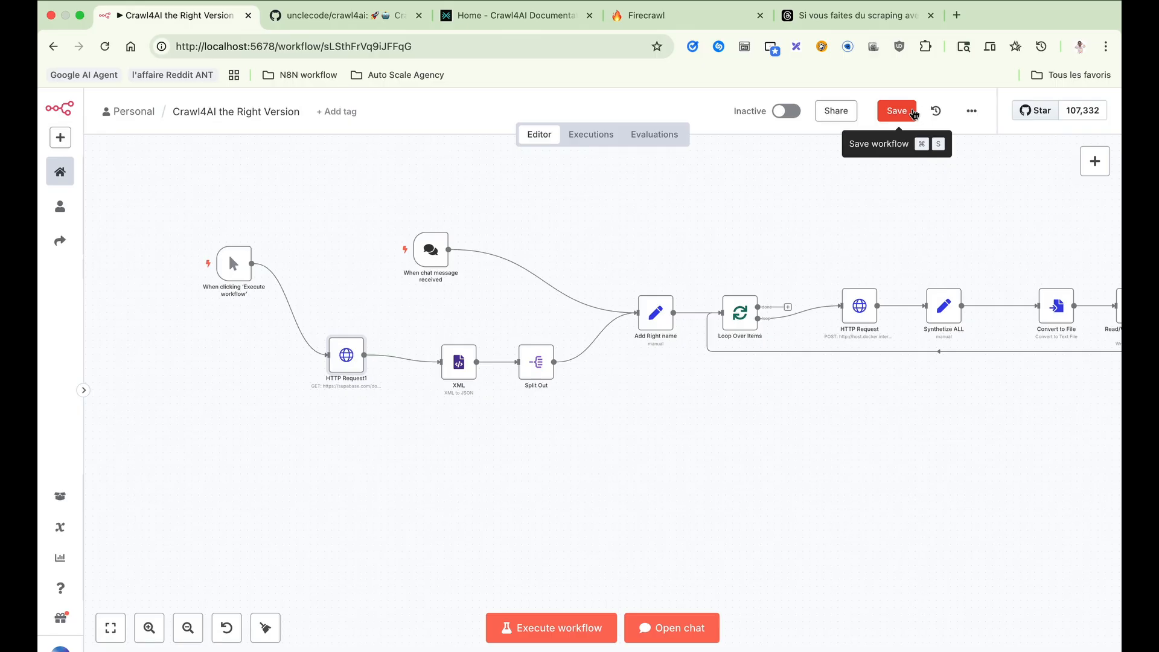
- Copy the complete sitemap URL from the HTTP Request1 node and return to the canvas
double_click(332, 364)
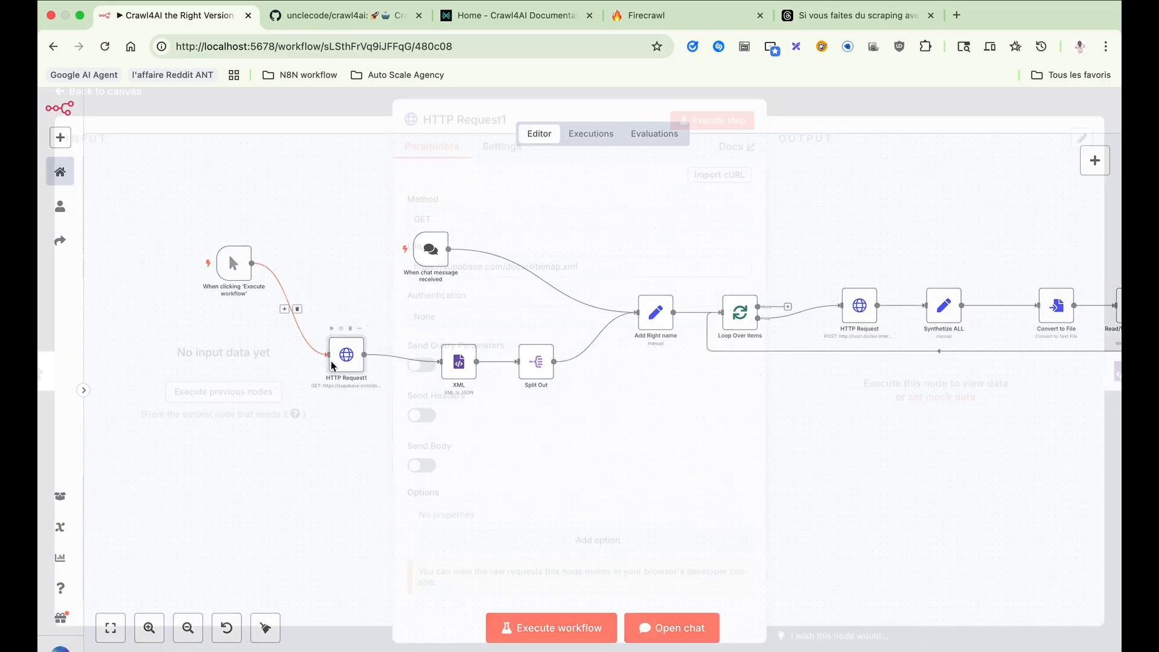
double_click(583, 277)
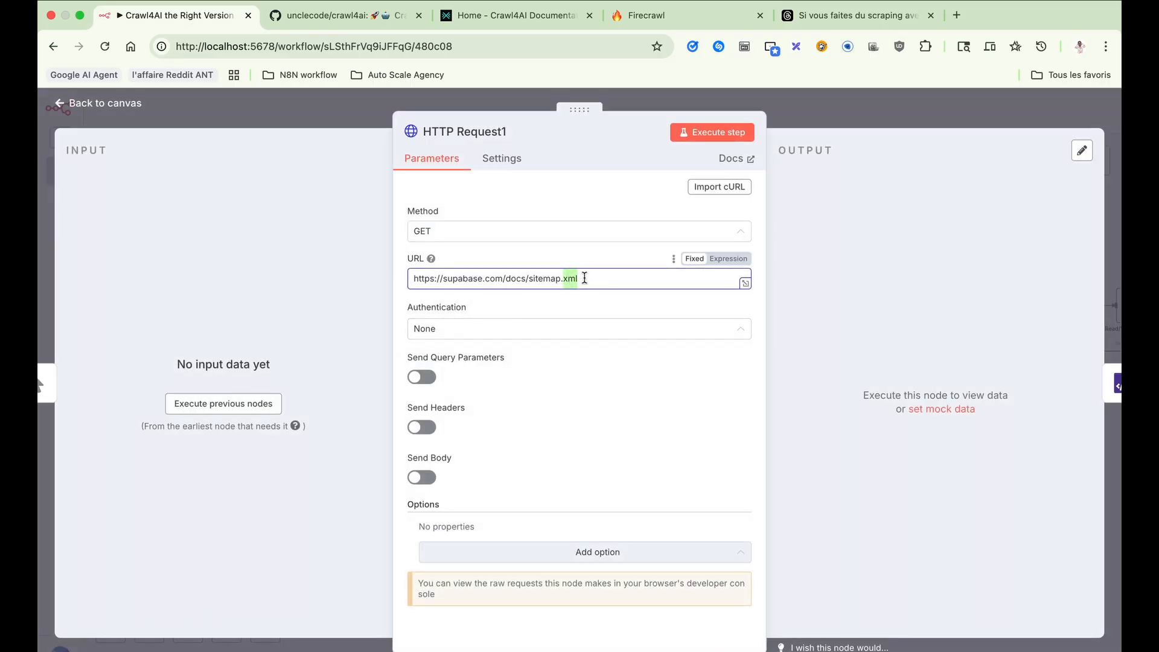
triple_click(585, 278)
key(super+c)
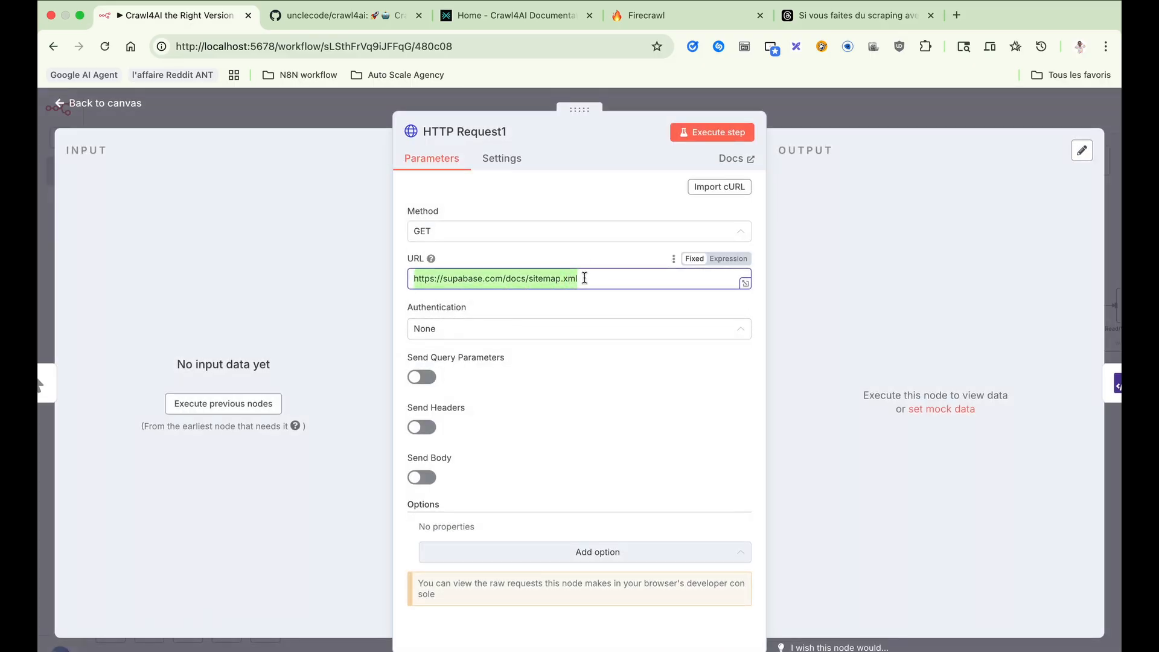
click(1022, 113)
click(956, 15)
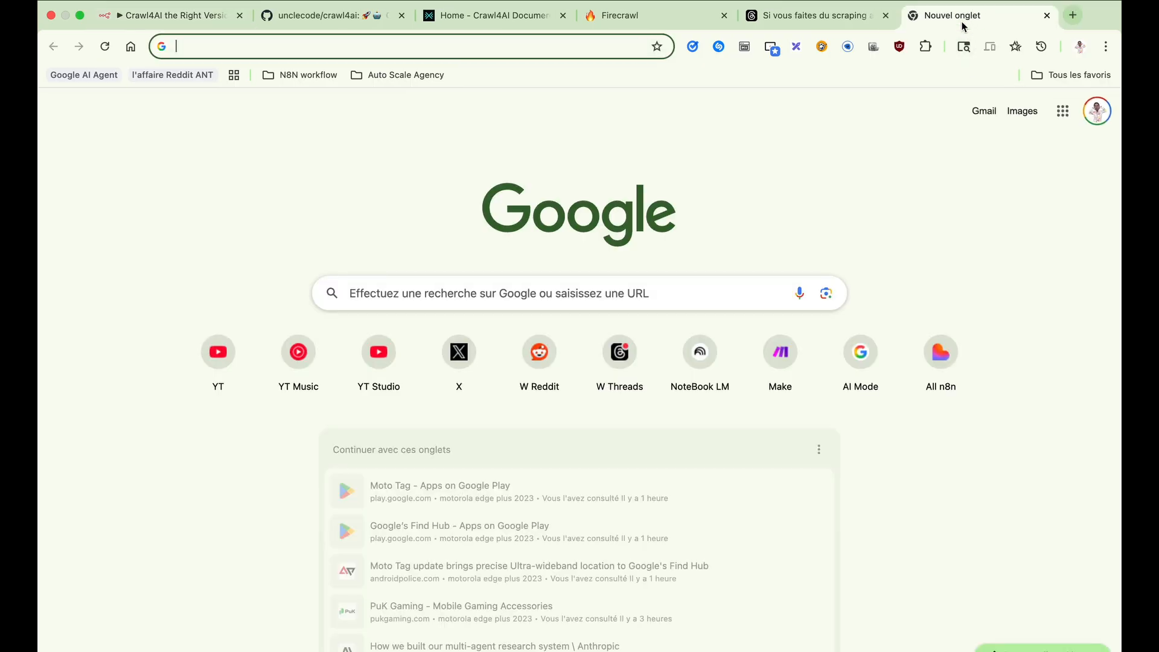
key(super+v)
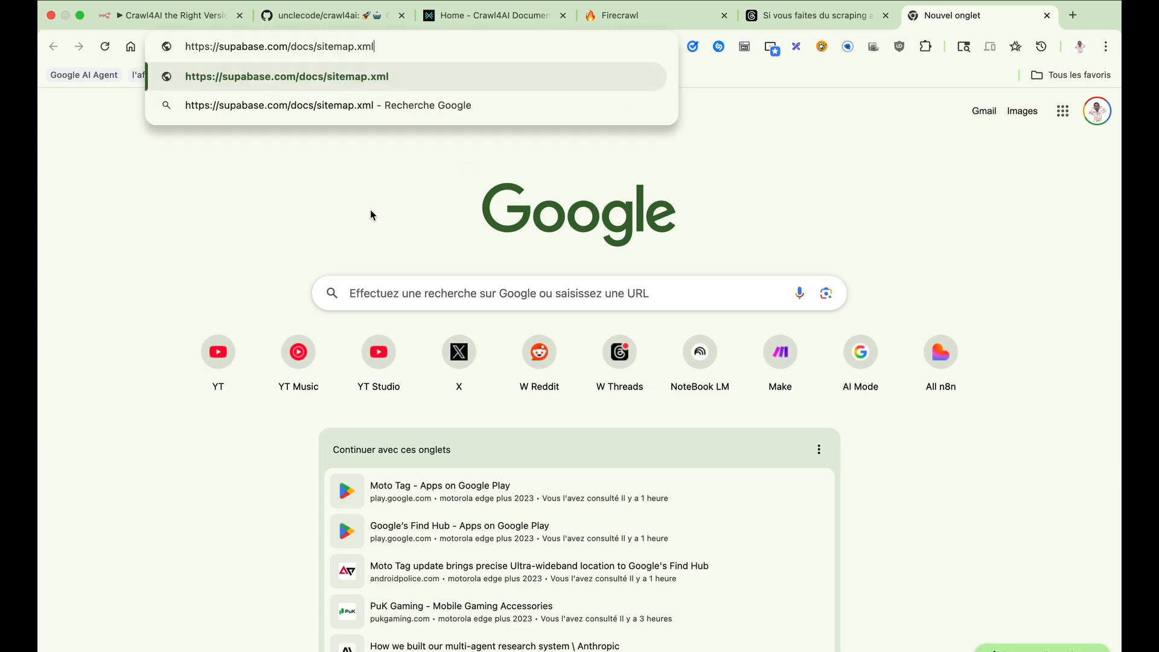
drag(318, 46, 415, 44)
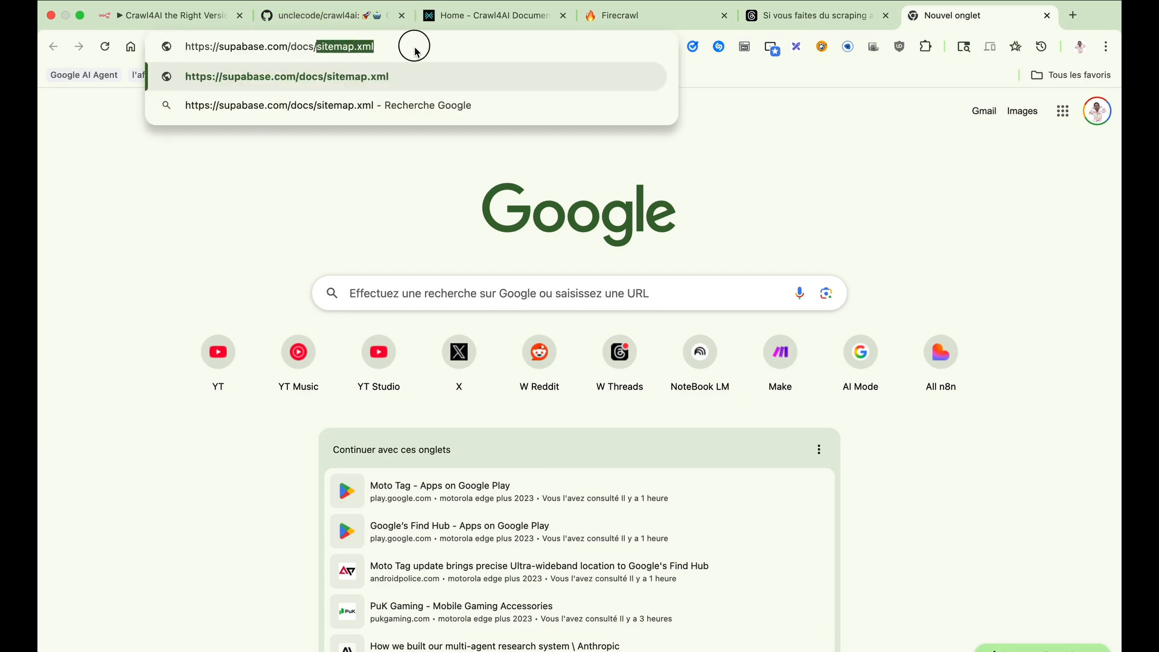
key(BackSpace)
key(Return)
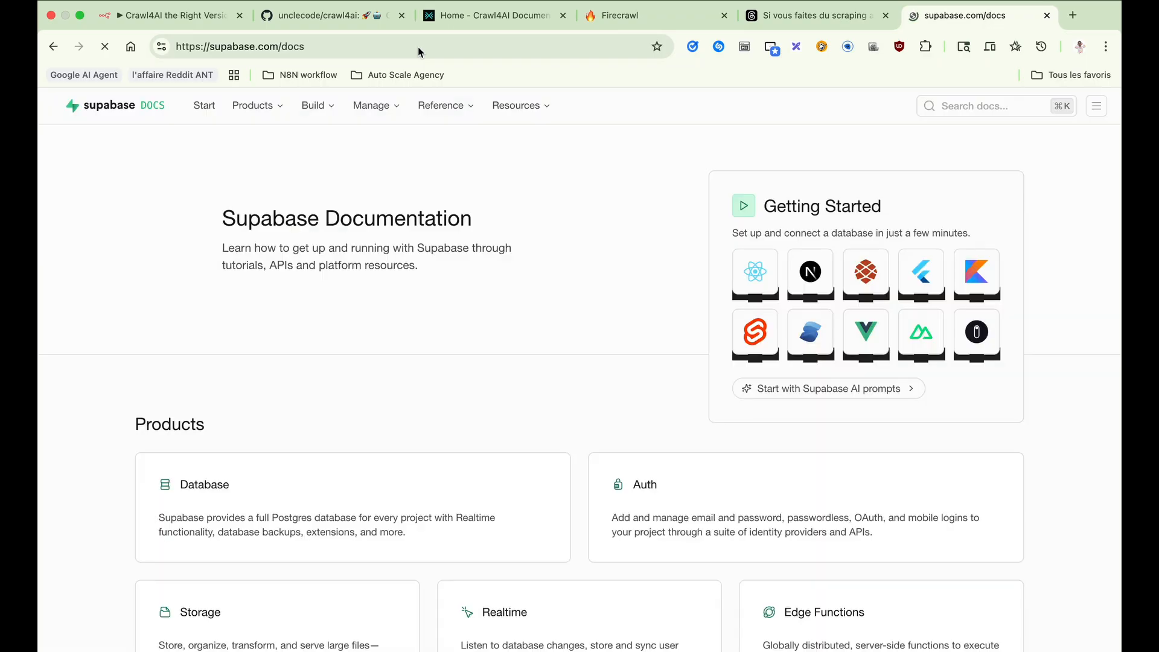
- Look through the Supabase documentation home page and open the Database product's overview page
scroll(396, 293, down, 15)
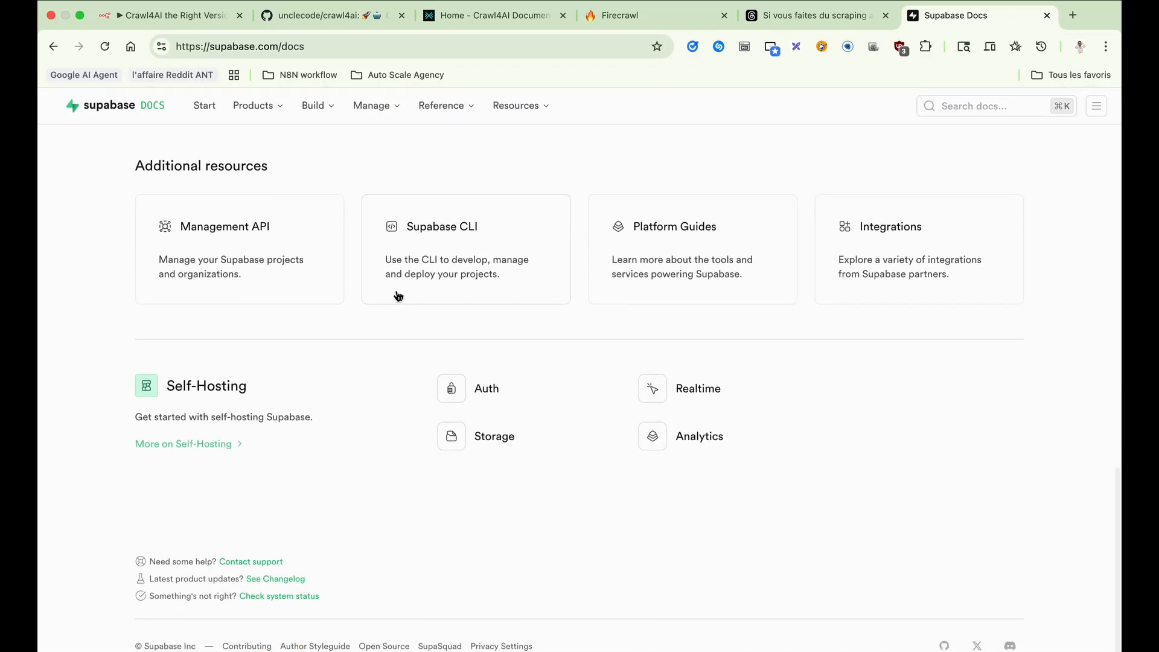
scroll(393, 302, up, 15)
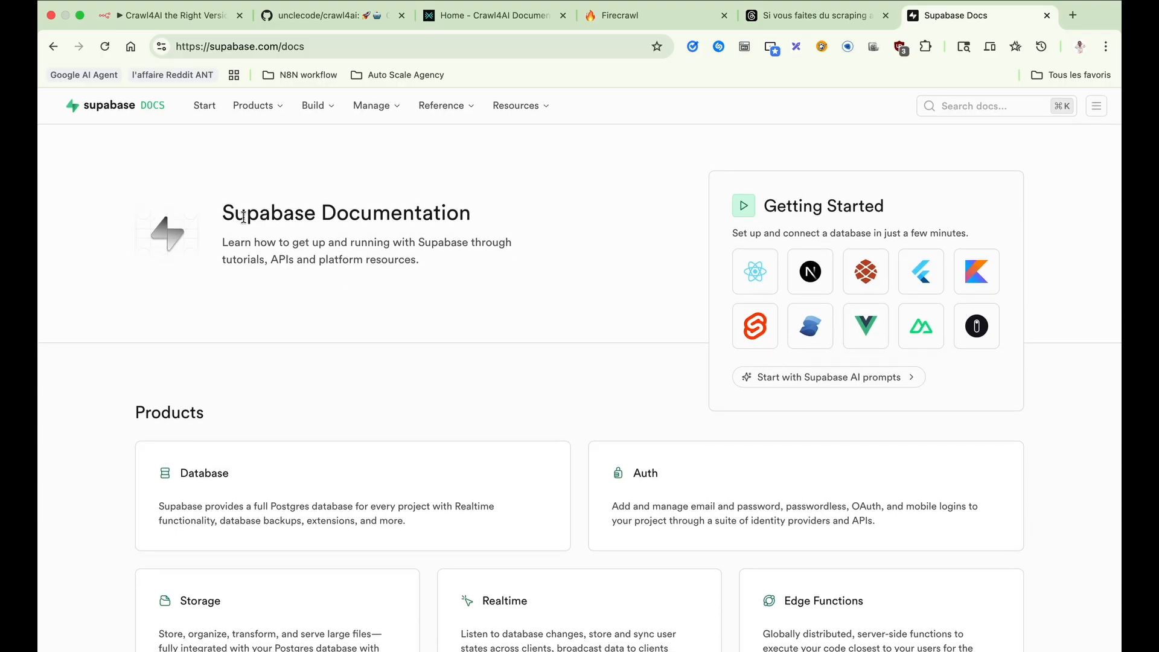
mouse_move(445, 113)
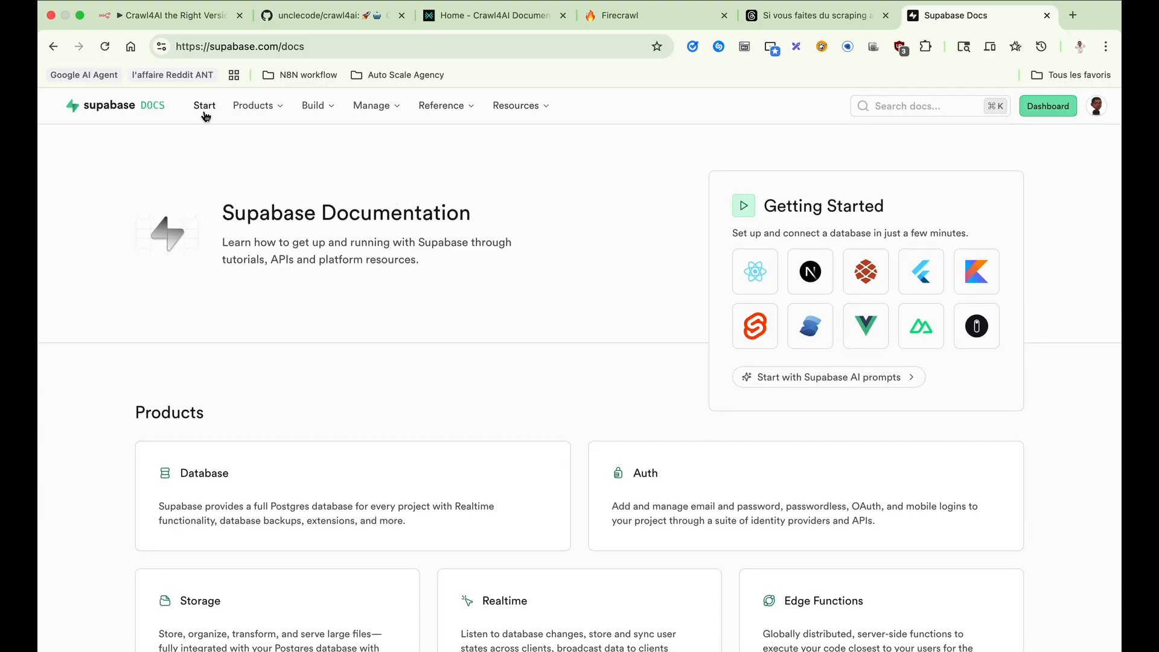
mouse_move(259, 107)
click(270, 140)
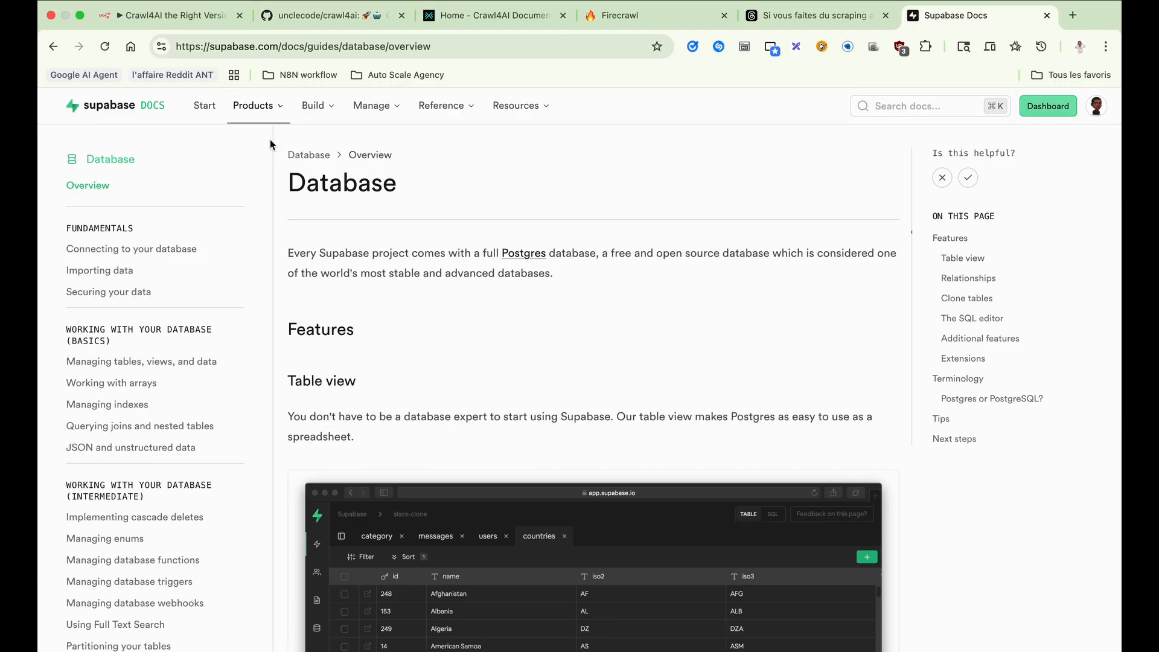
- Examine the /guides/database/overview part of the page address and return to the documentation home page
drag(305, 46, 455, 51)
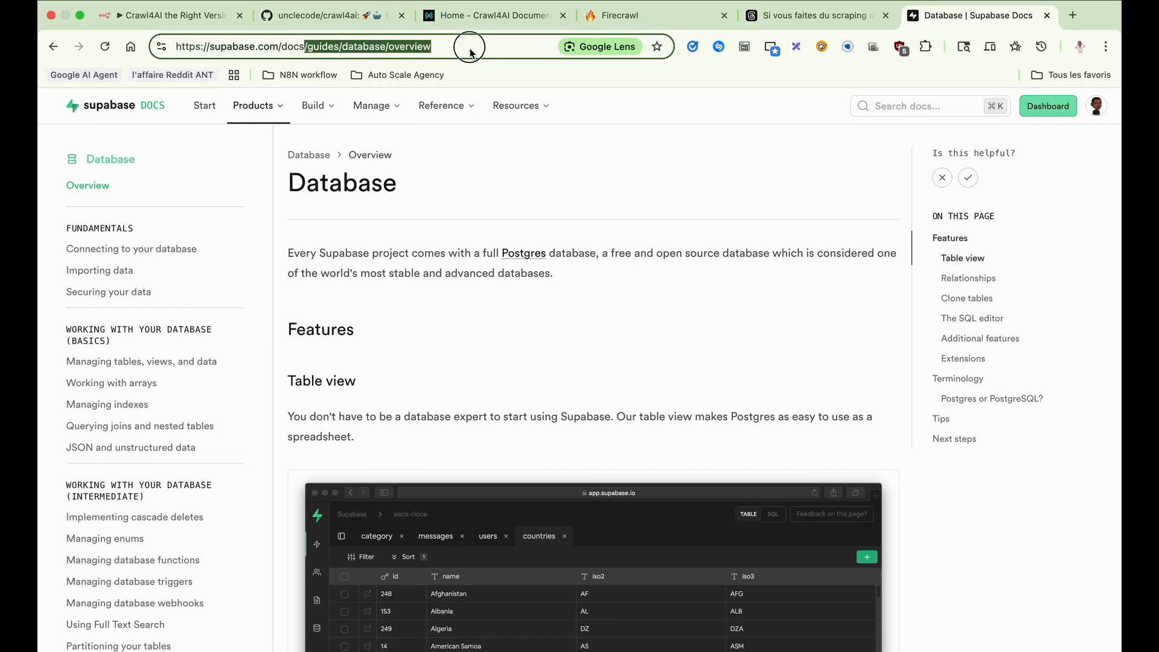
double_click(309, 52)
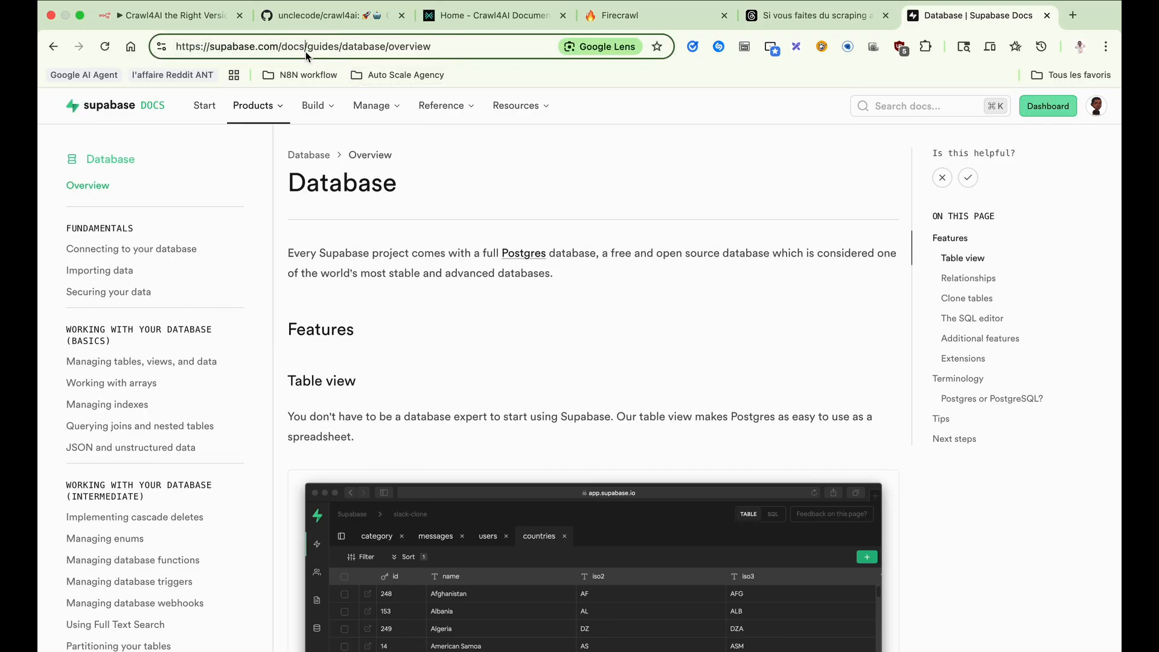
click(453, 54)
drag(452, 54, 256, 35)
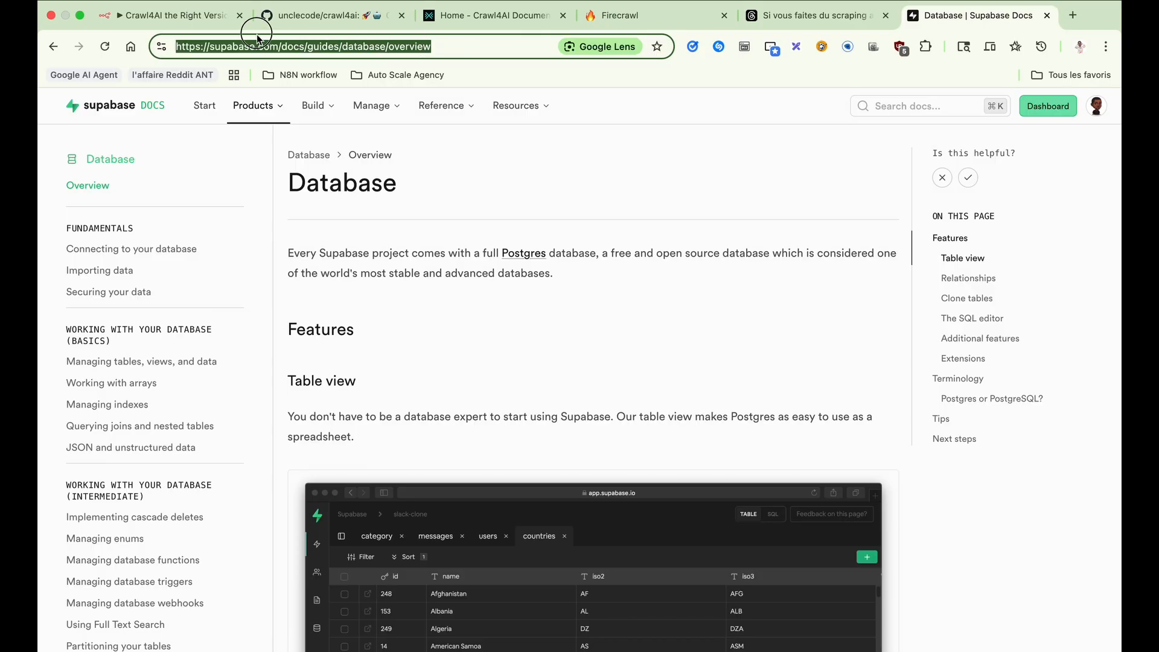
click(53, 47)
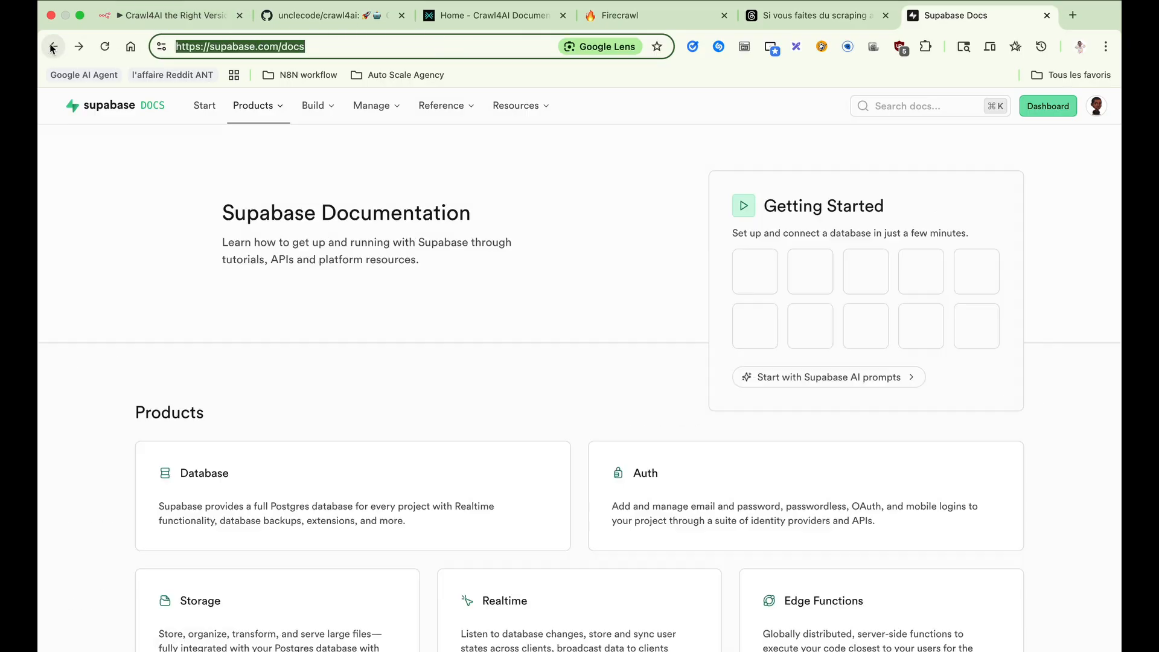
double_click(293, 47)
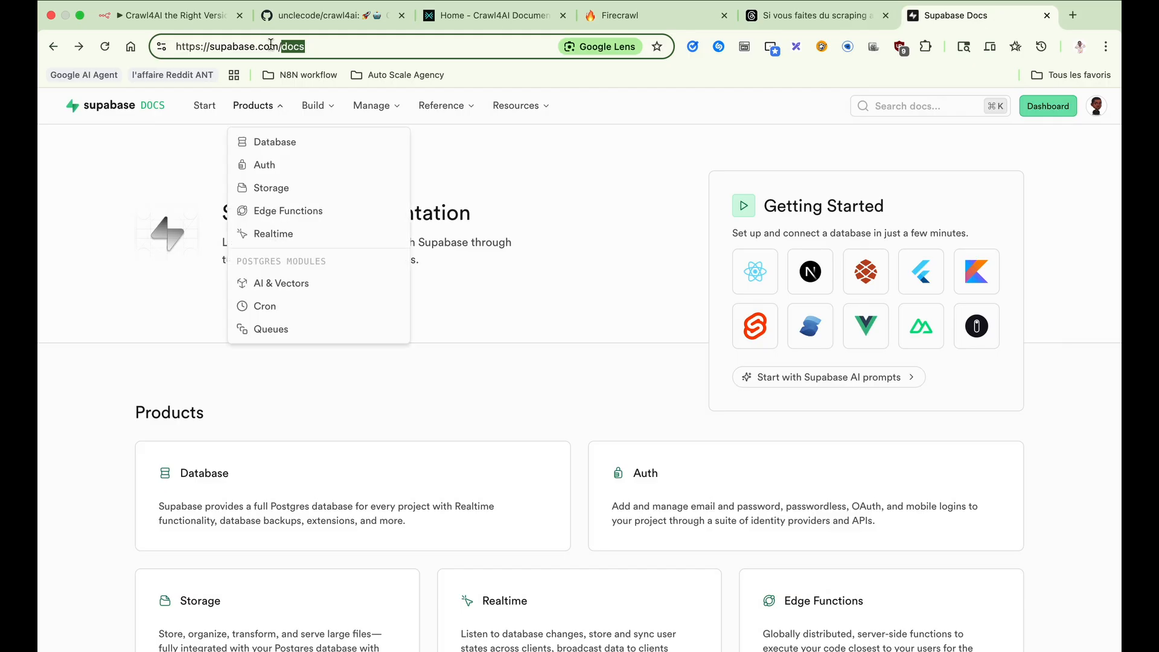
drag(284, 51, 279, 50)
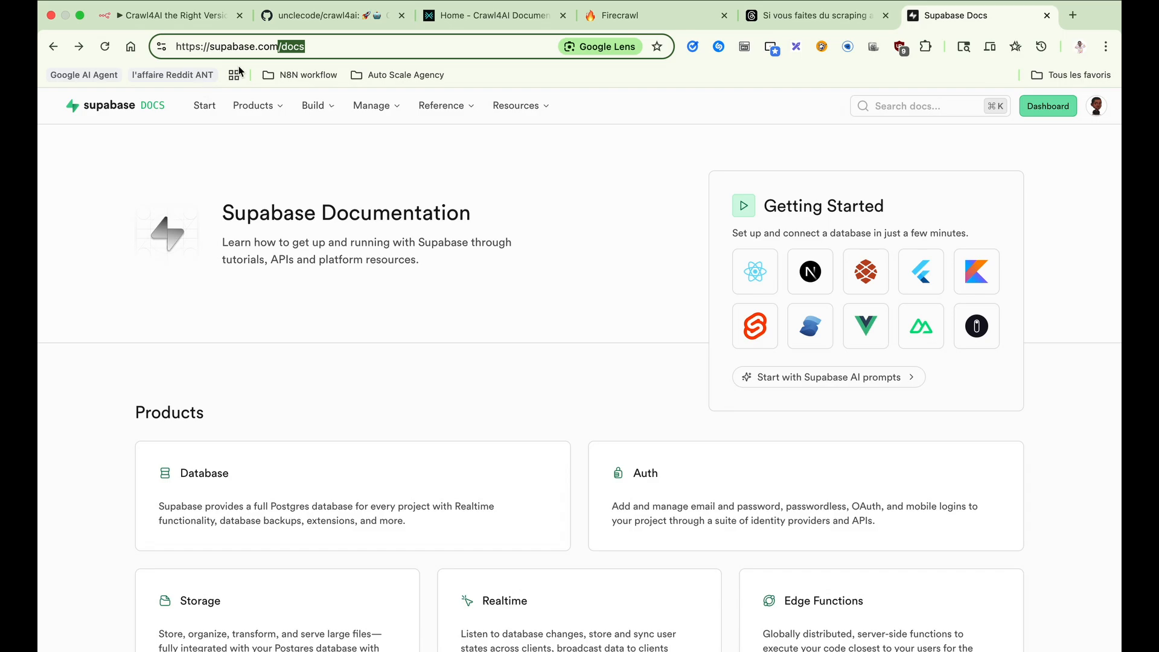
key(BackSpace)
key(Return)
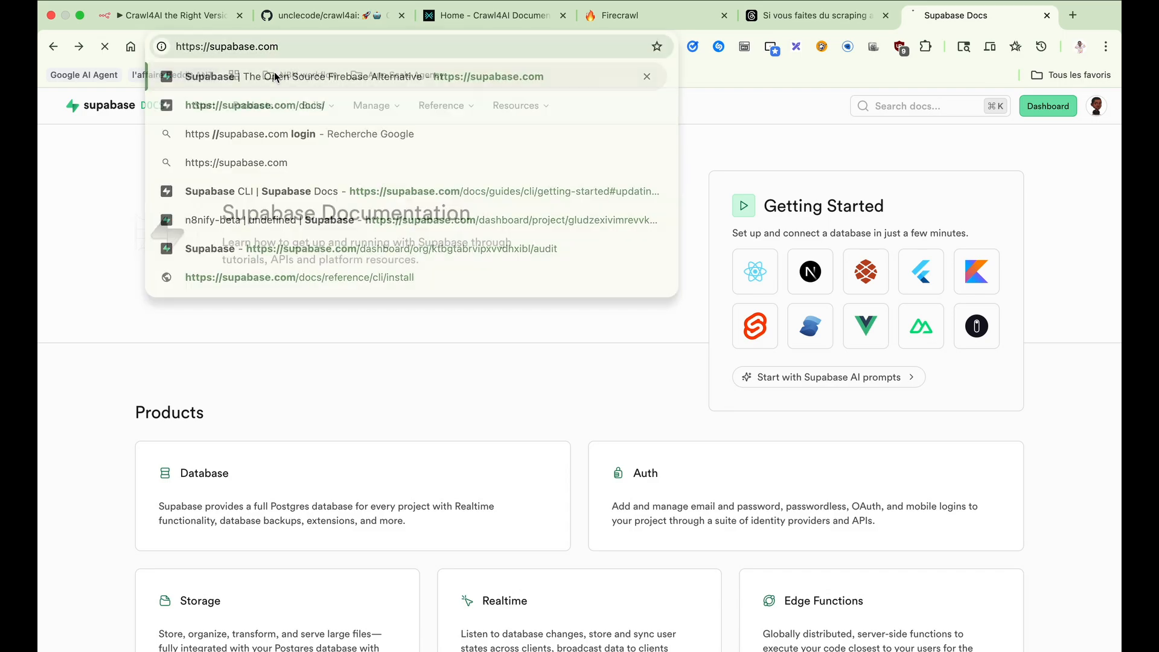
scroll(417, 354, down, 20)
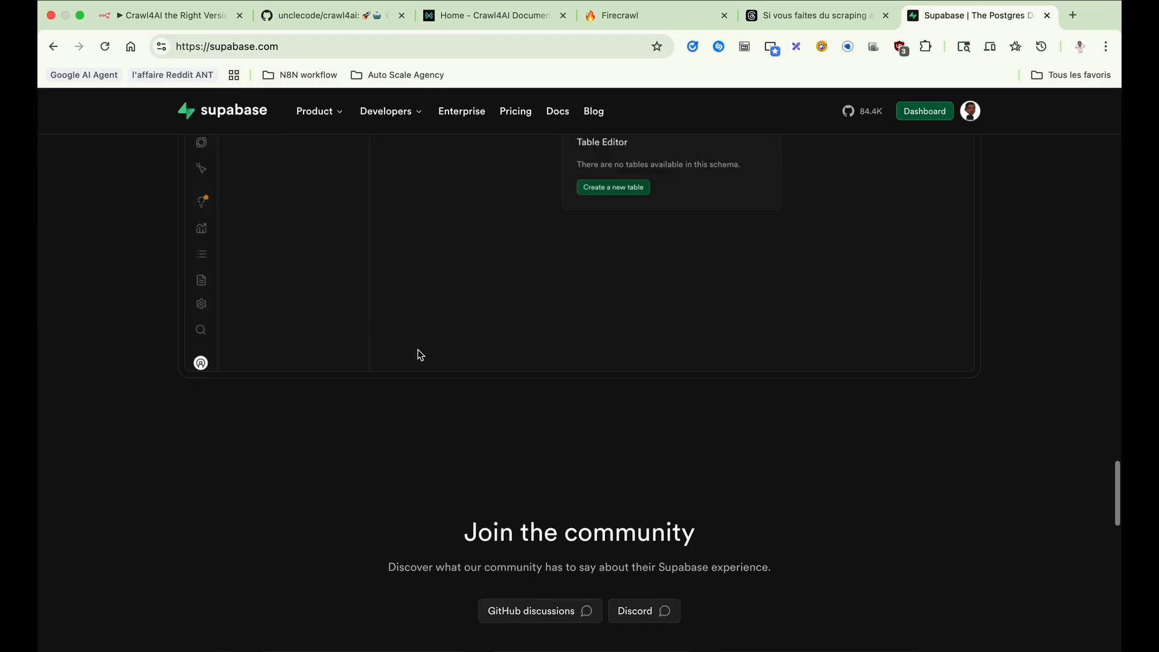
scroll(421, 355, down, 8)
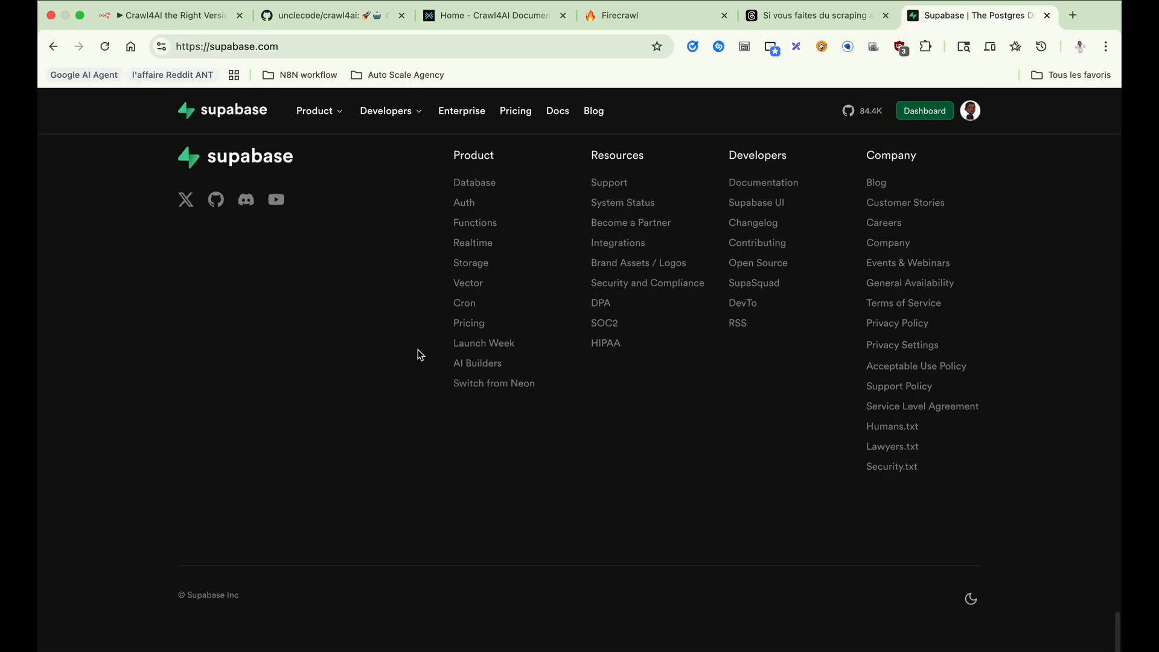
click(320, 46)
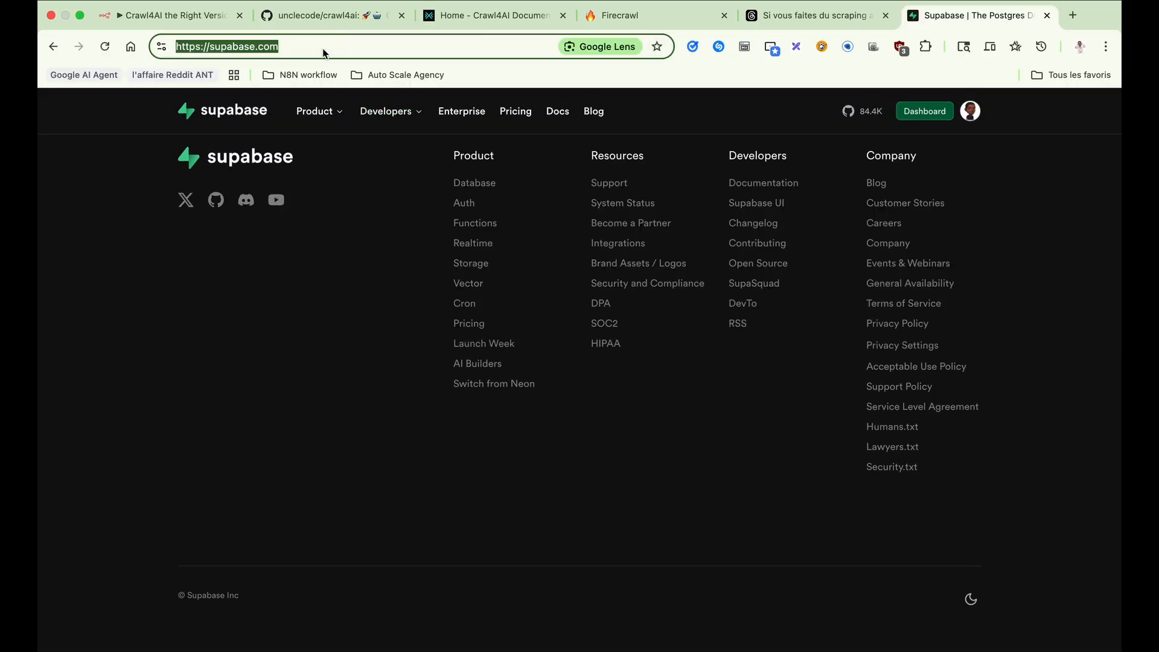
click(330, 47)
text(/s)
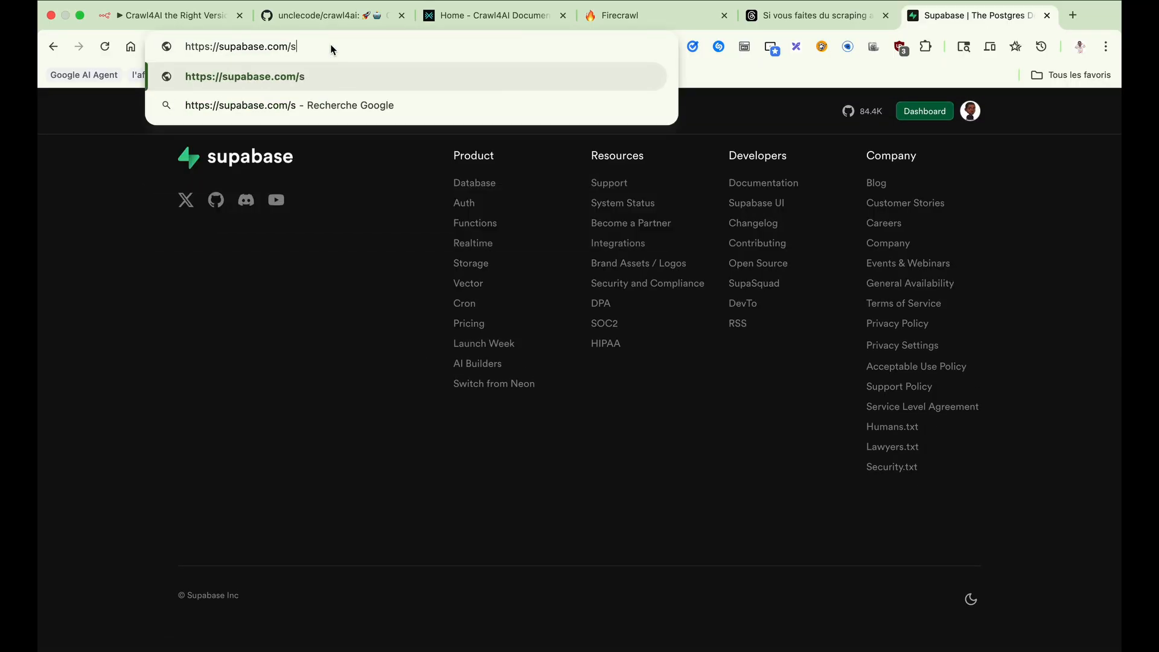
text(itema)
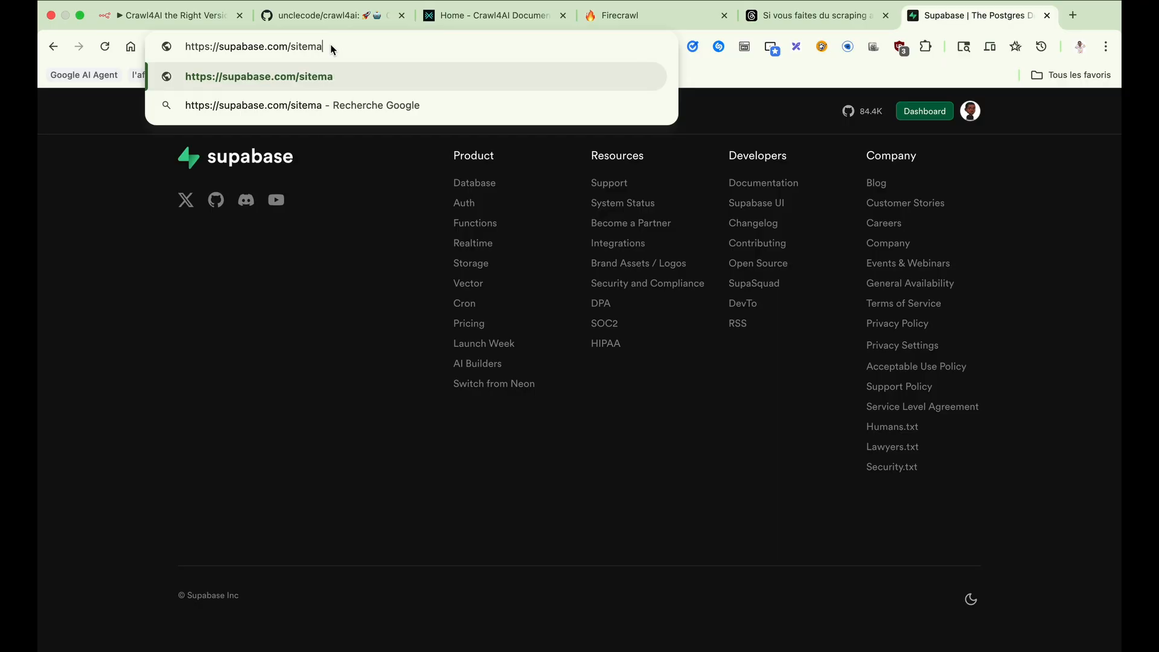
text(p.xml)
key(Return)
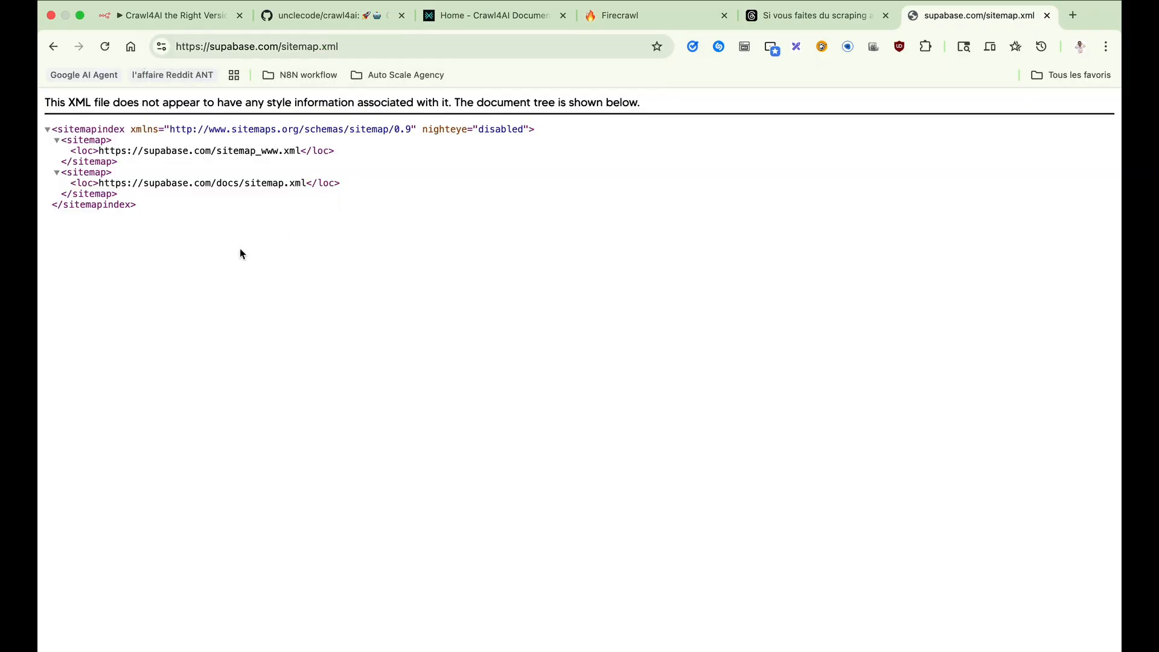
- Examine the sitemap_www.xml entry in the root sitemap index
drag(65, 159, 302, 174)
click(222, 152)
drag(221, 151, 300, 151)
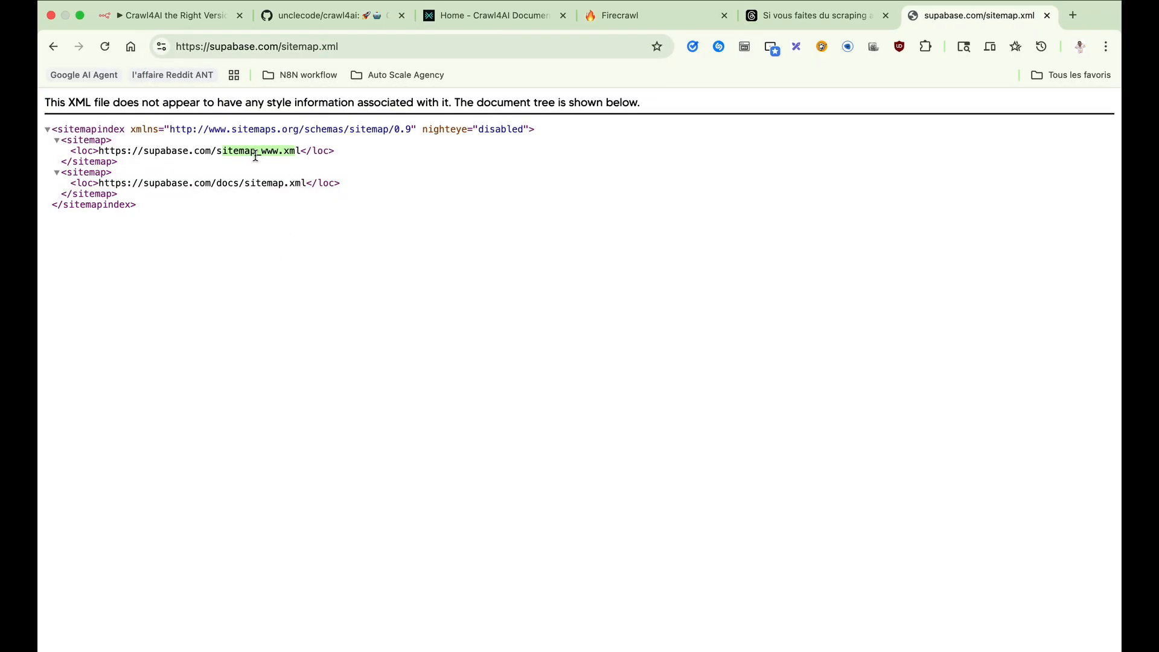
click(134, 204)
- Switch to the n8n workflow, open the HTTP Request1 node and examine the sitemap.xml part of its URL
click(175, 16)
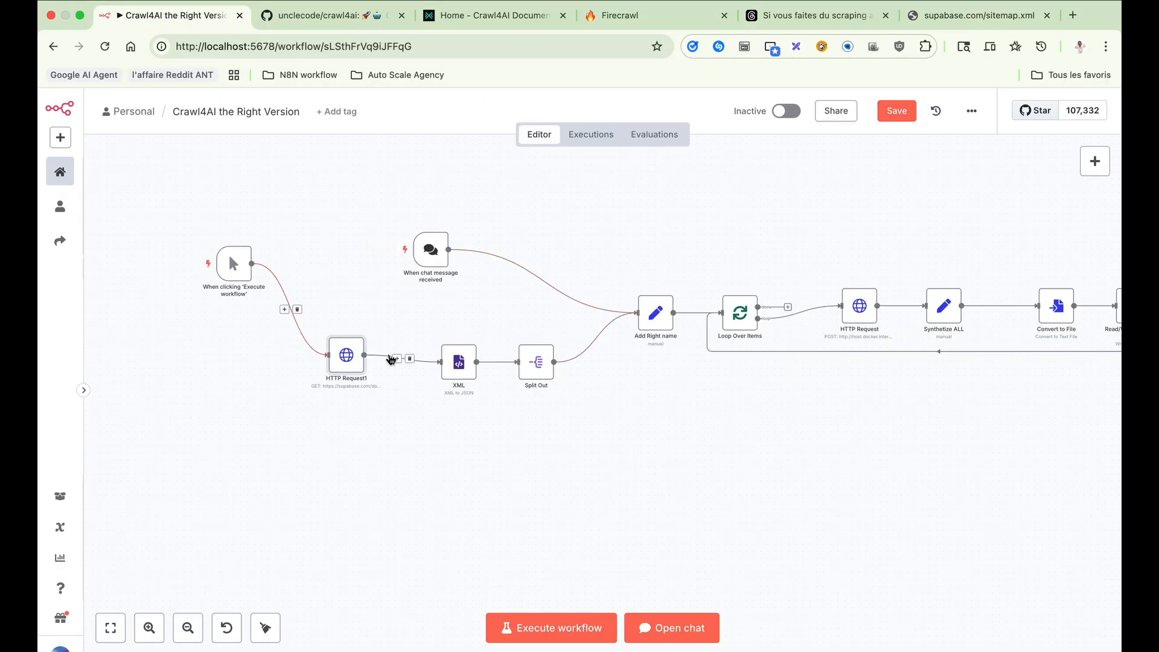
double_click(346, 354)
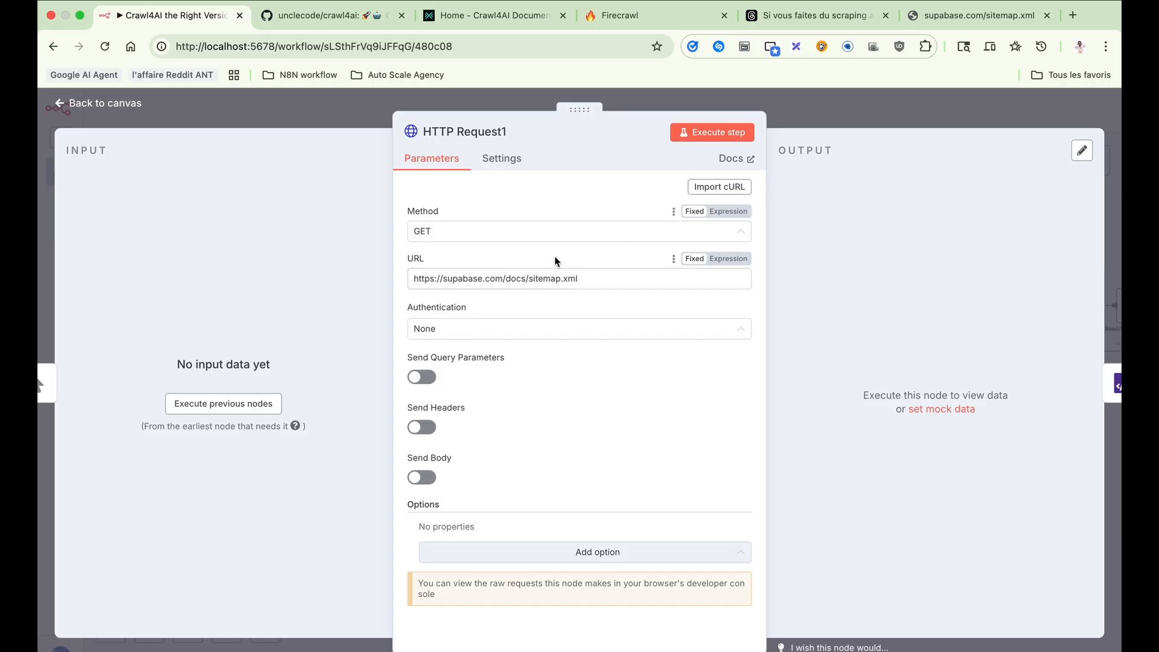
drag(616, 274, 524, 274)
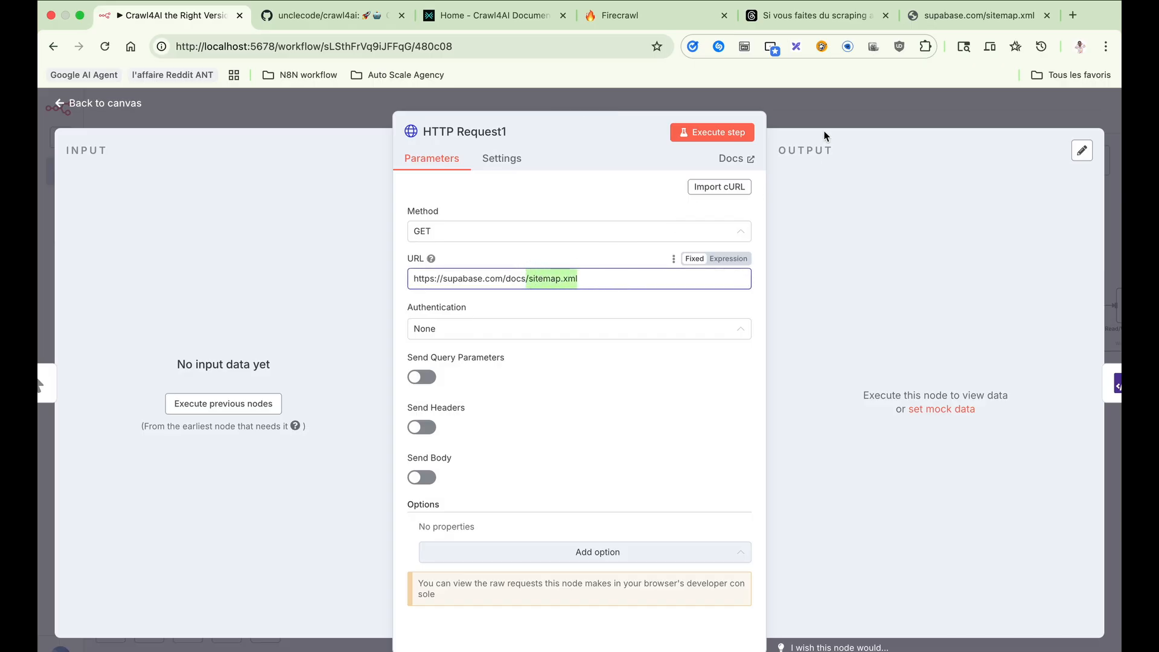
click(941, 23)
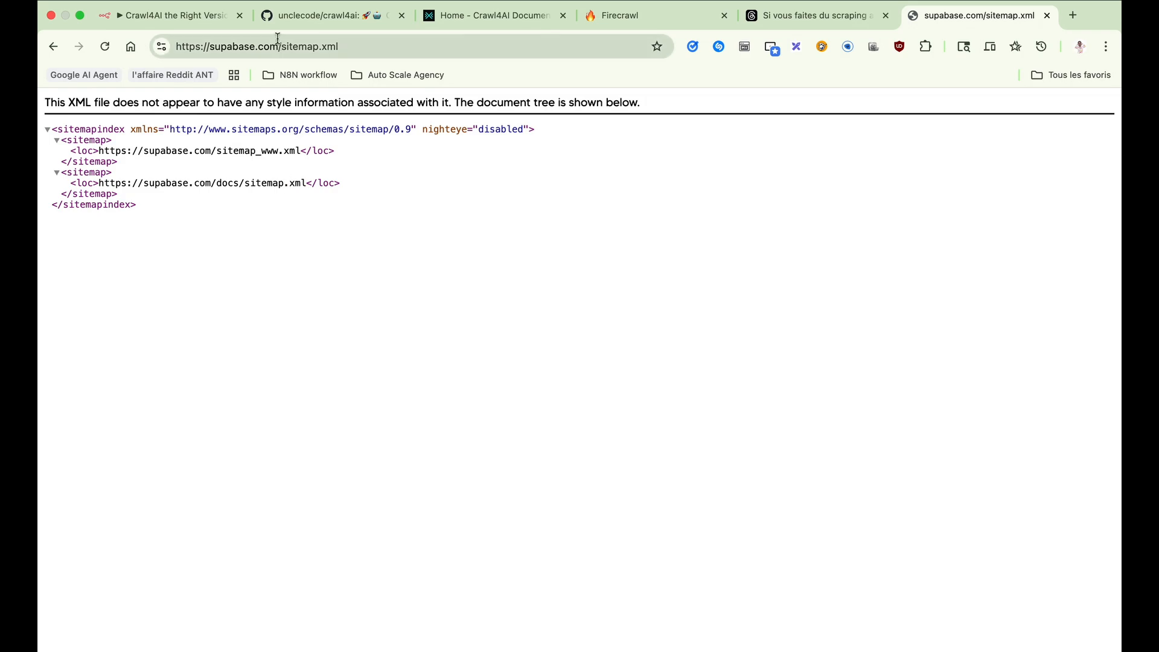
click(372, 52)
text(https://supabase.com/docs/sitemap.xml)
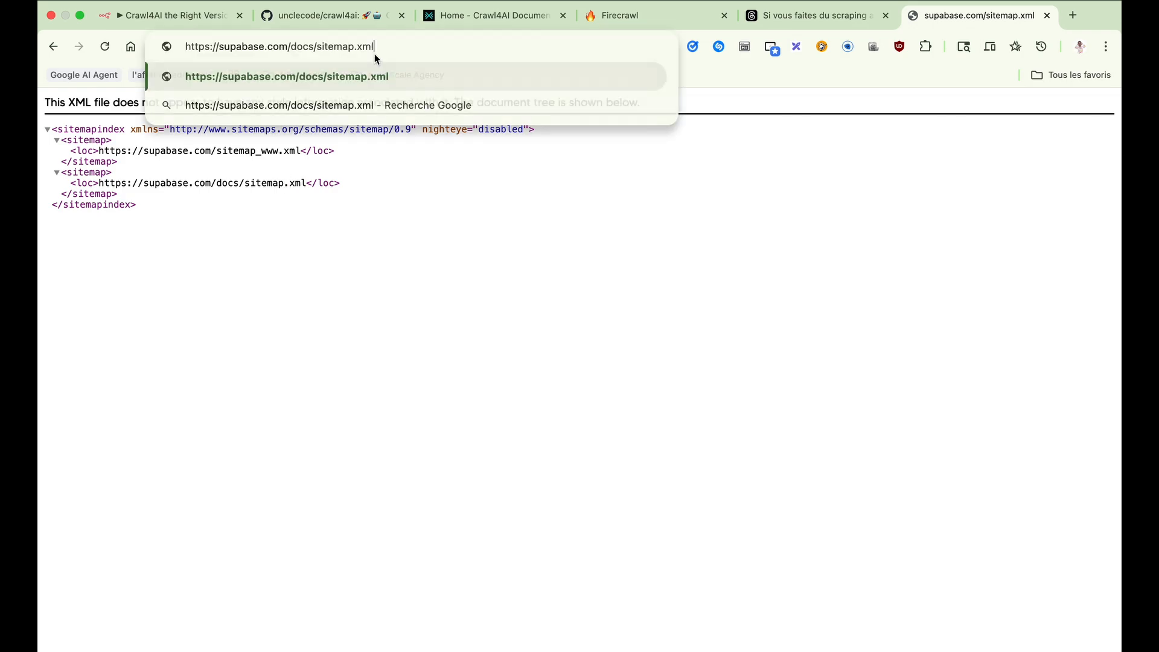
drag(314, 47, 441, 51)
key(BackSpace)
key(Return)
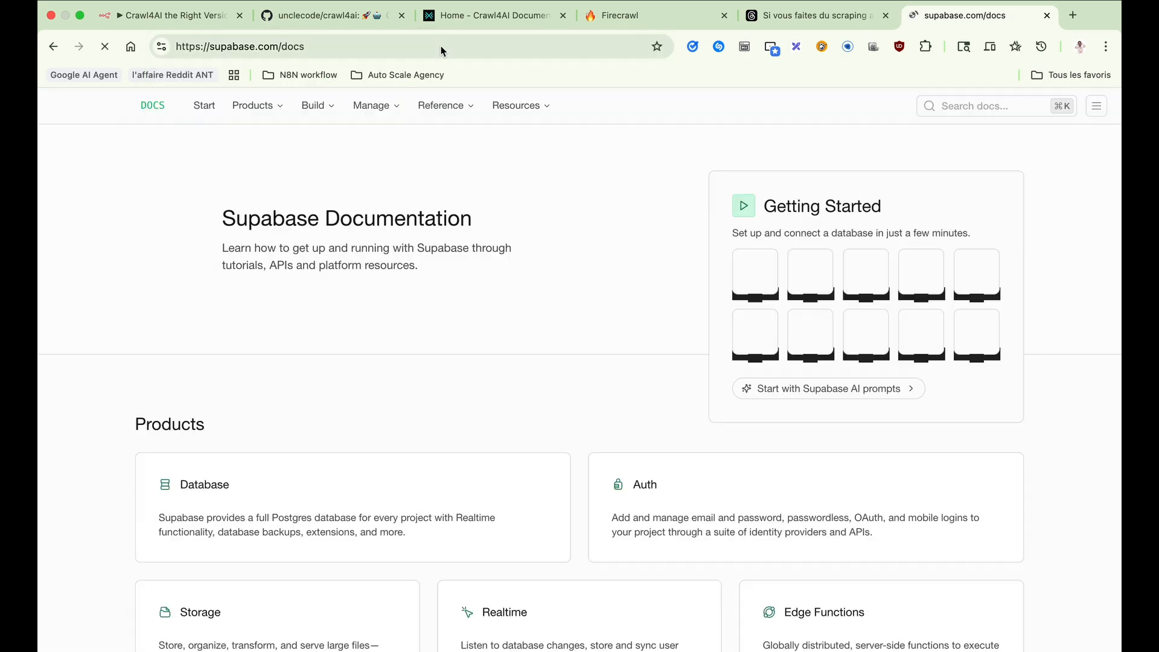
- Look through the Supabase documentation home page and examine its address
scroll(299, 320, down, 10)
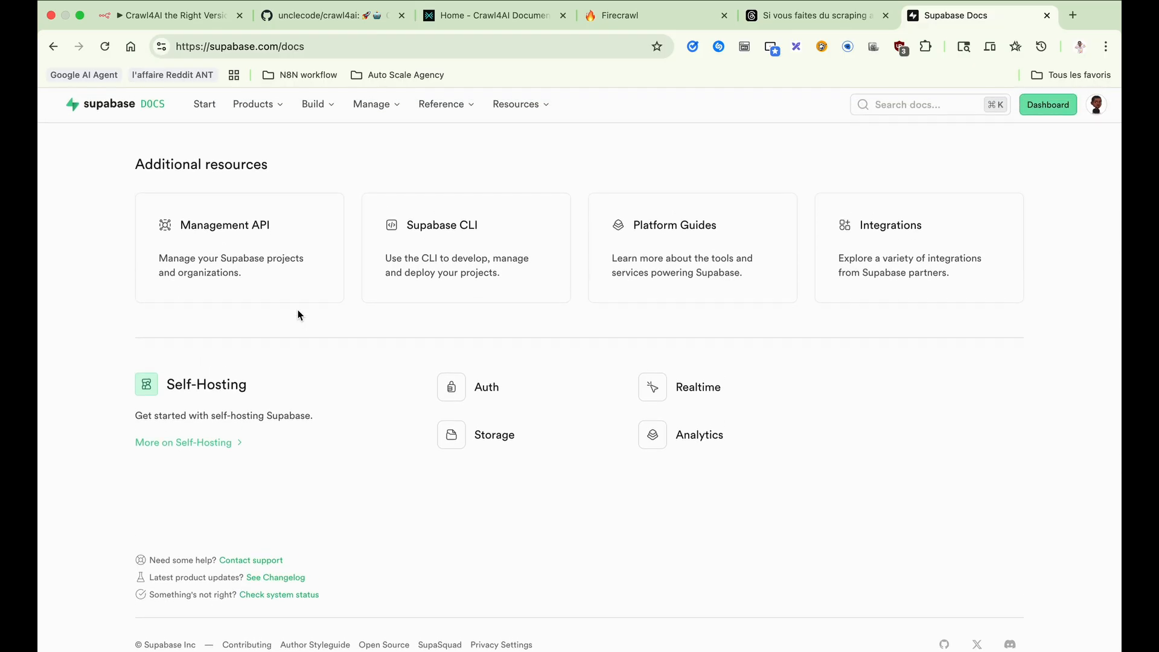
scroll(299, 310, up, 15)
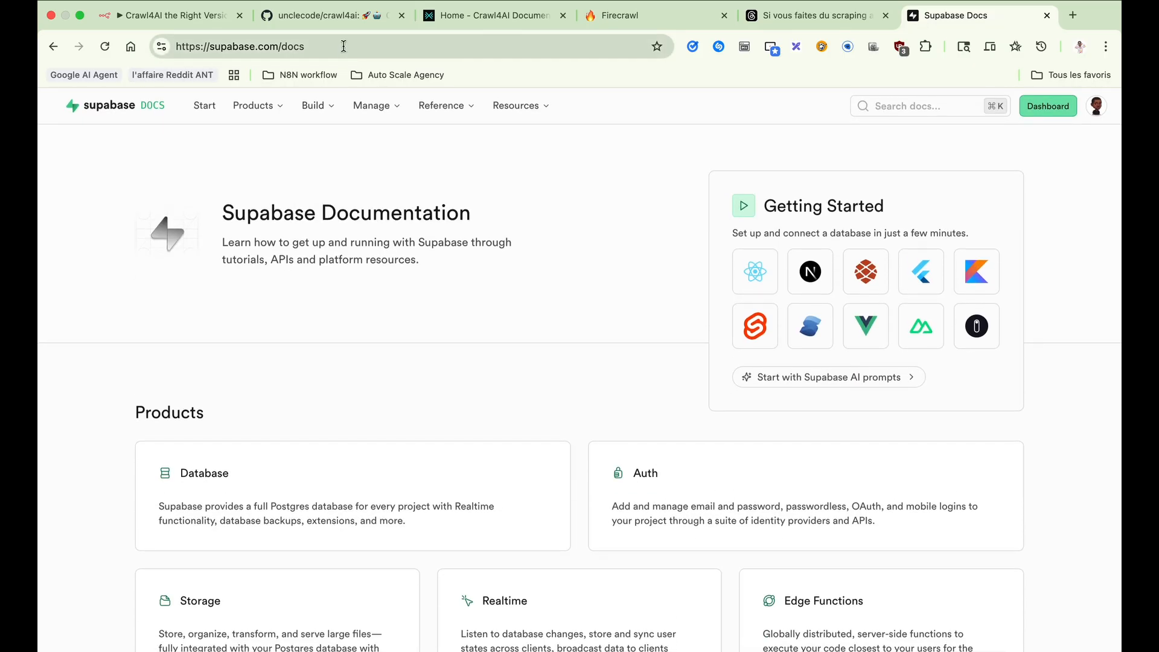
click(355, 49)
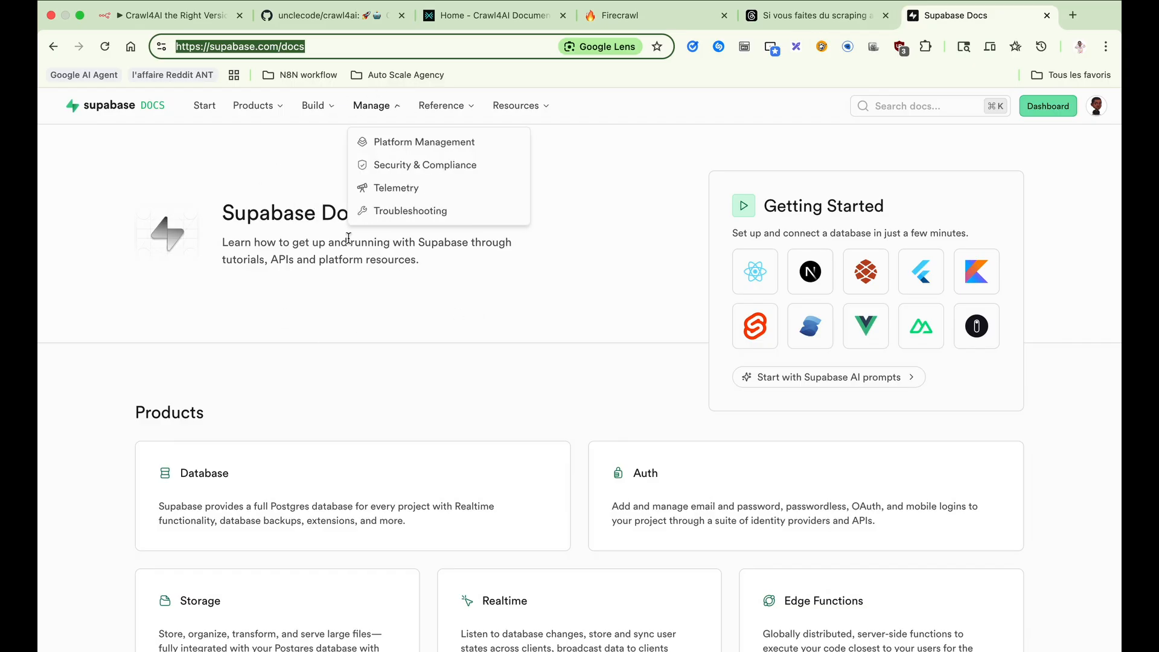
scroll(394, 366, down, 15)
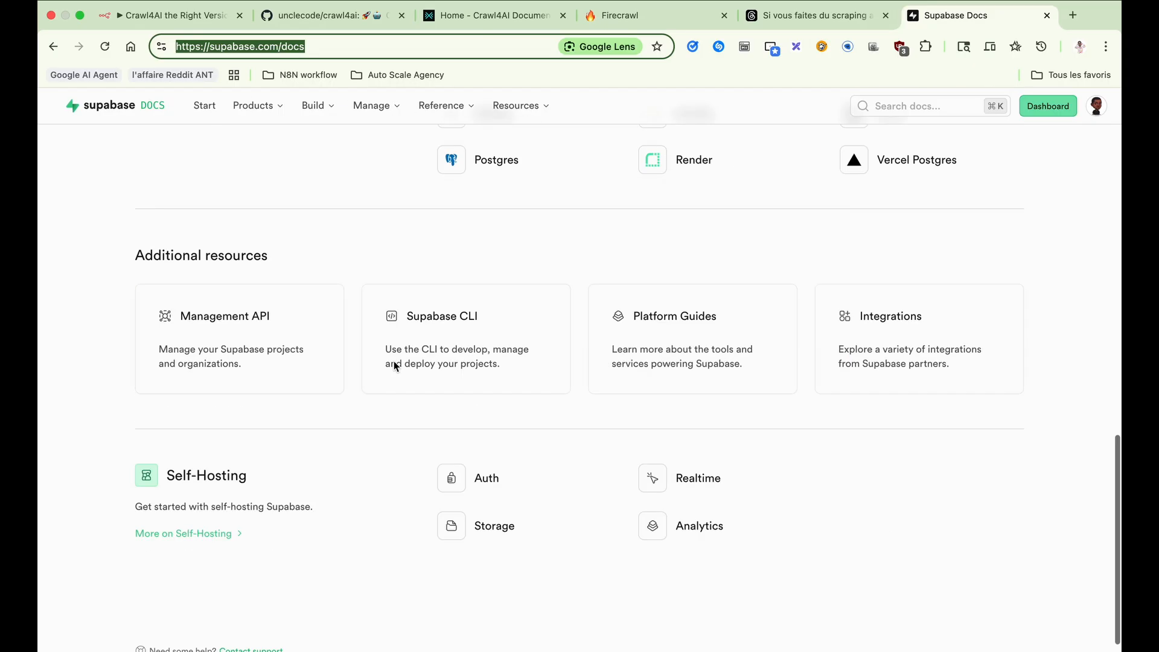
scroll(381, 362, up, 15)
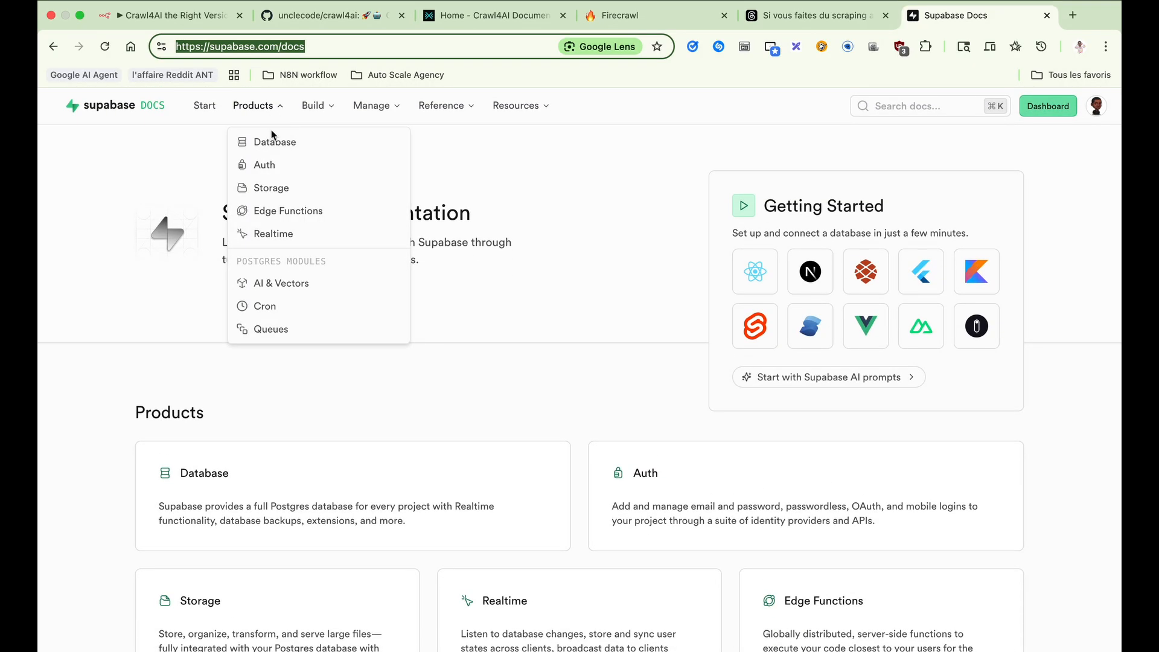
- Browse the Database overview, Auth overview, Next.js, React, React Native and Users documentation pages, examining how the page address changes
click(270, 141)
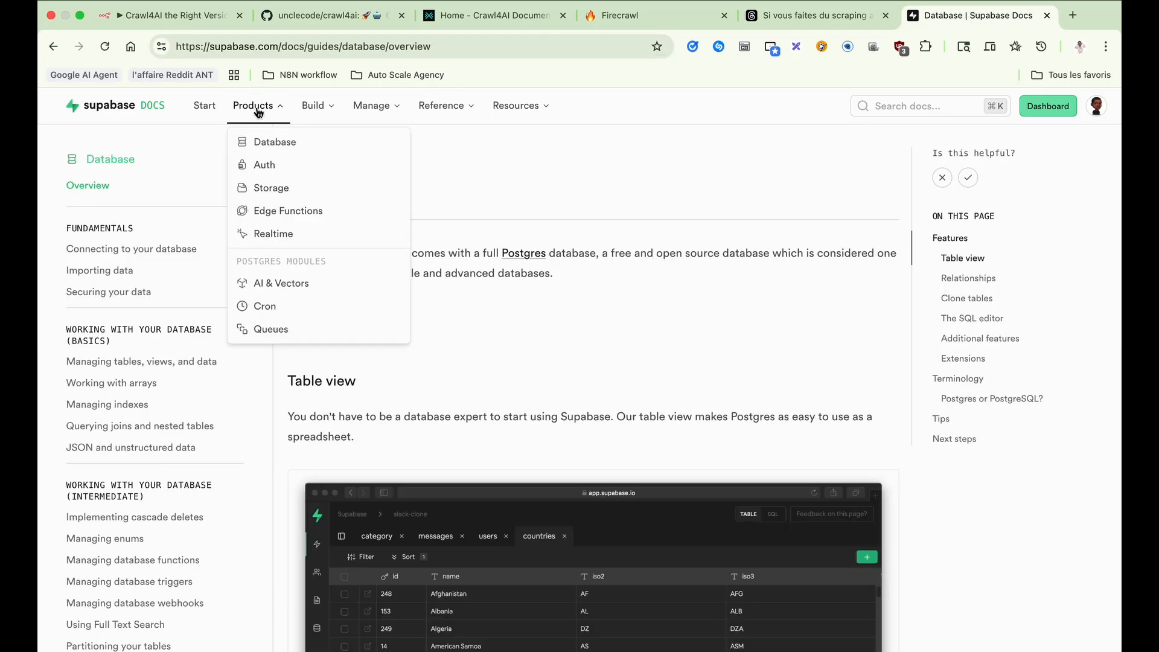
click(266, 161)
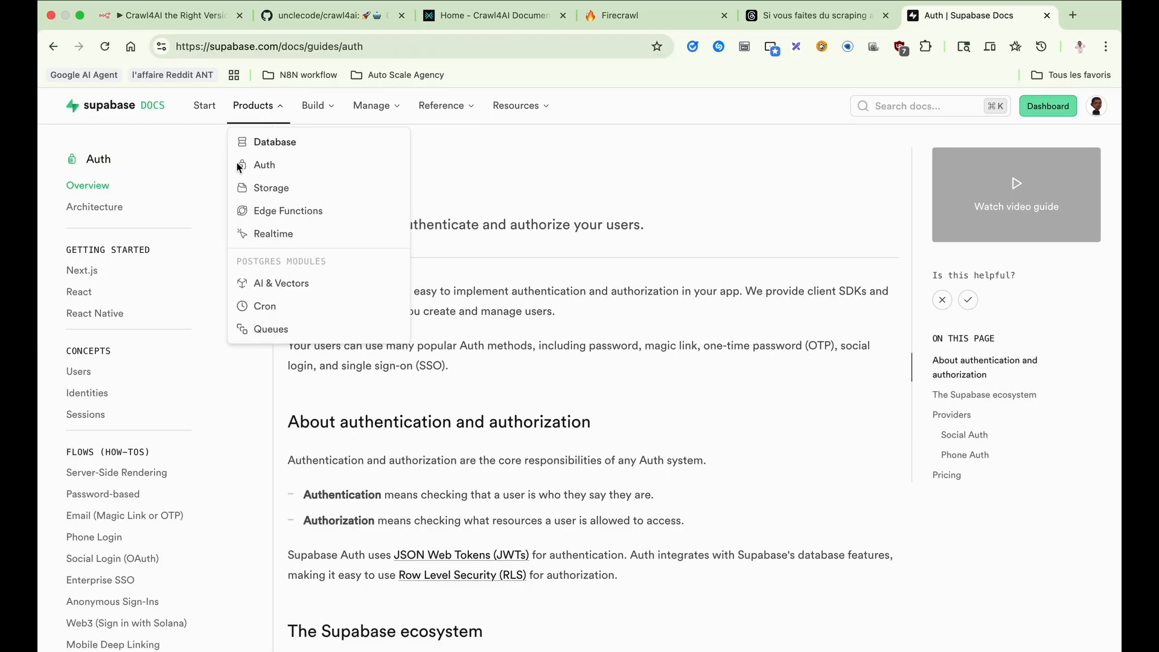
click(90, 272)
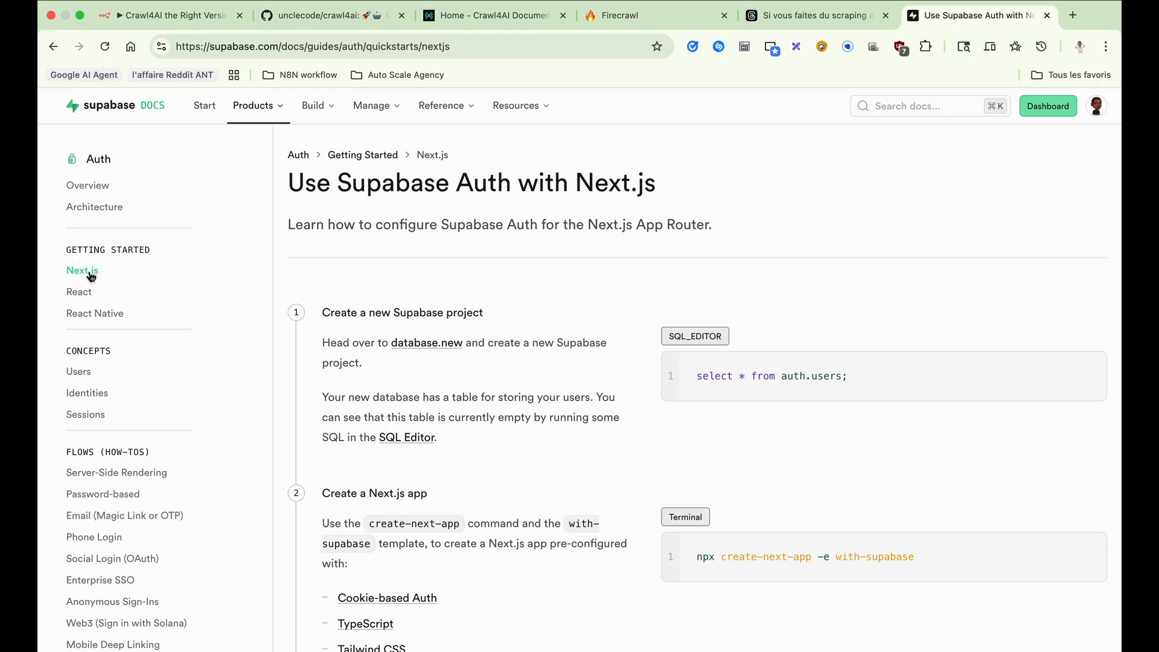
click(94, 292)
click(107, 323)
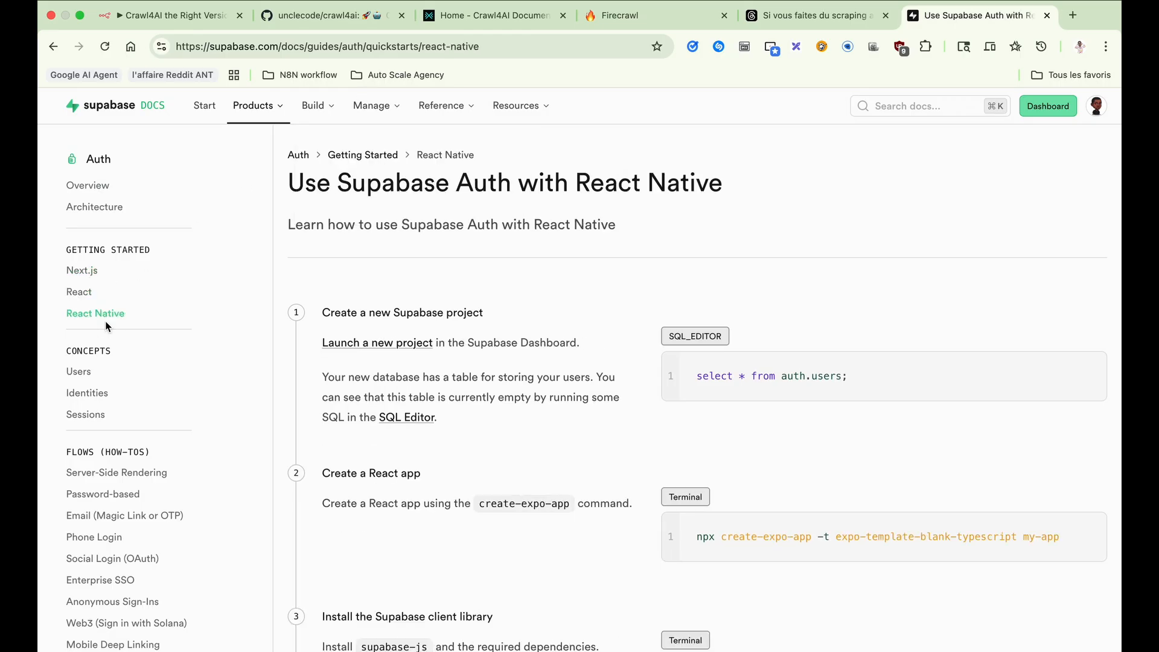
click(517, 48)
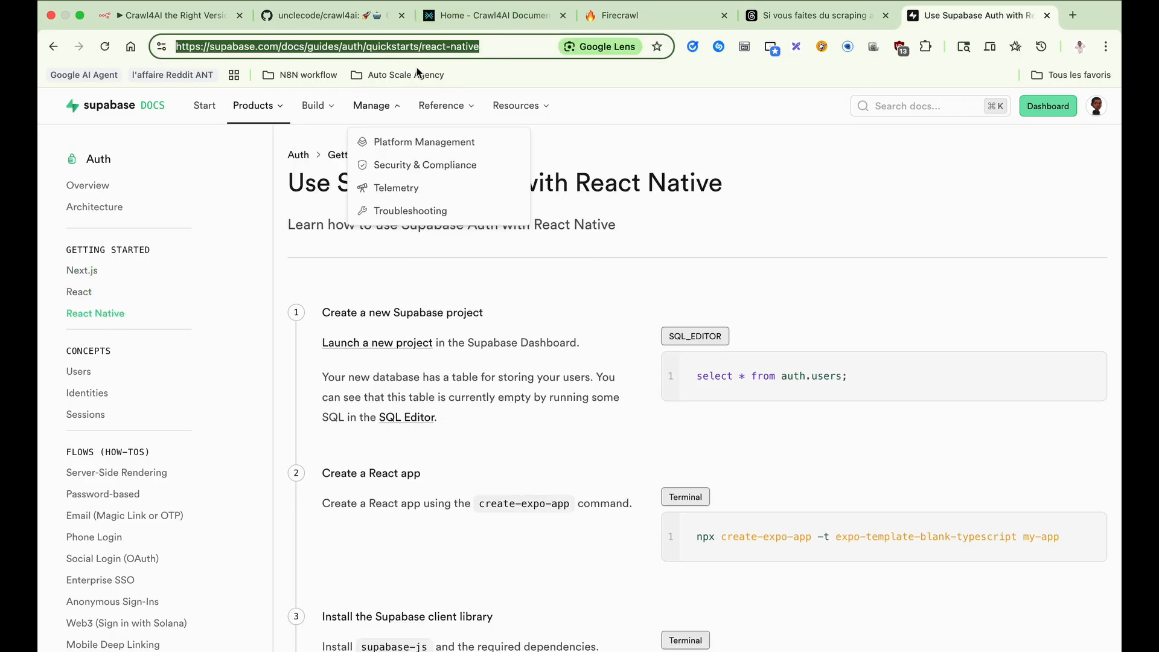
mouse_move(326, 145)
click(94, 380)
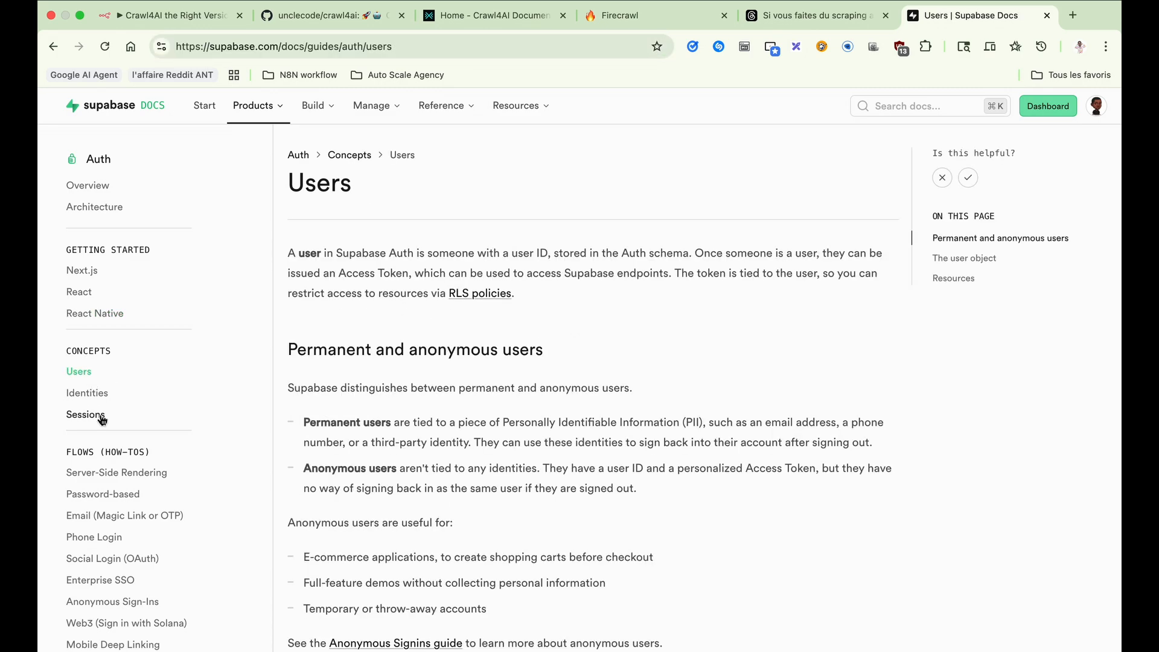
click(306, 46)
drag(307, 47, 465, 44)
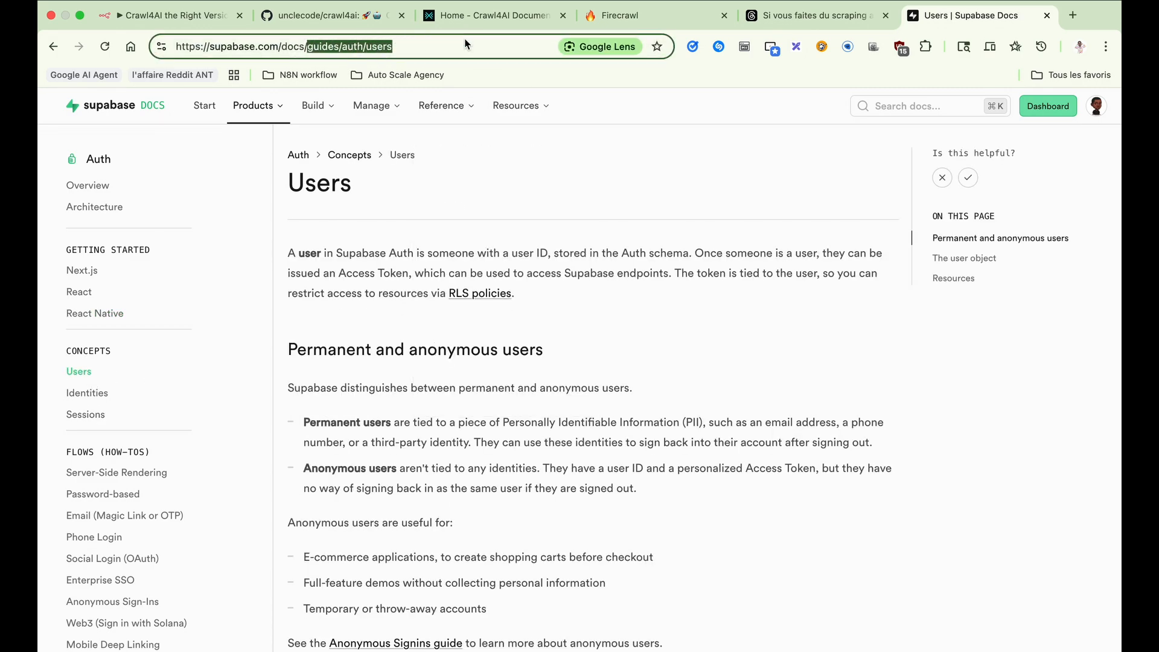
key(BackSpace)
text(si)
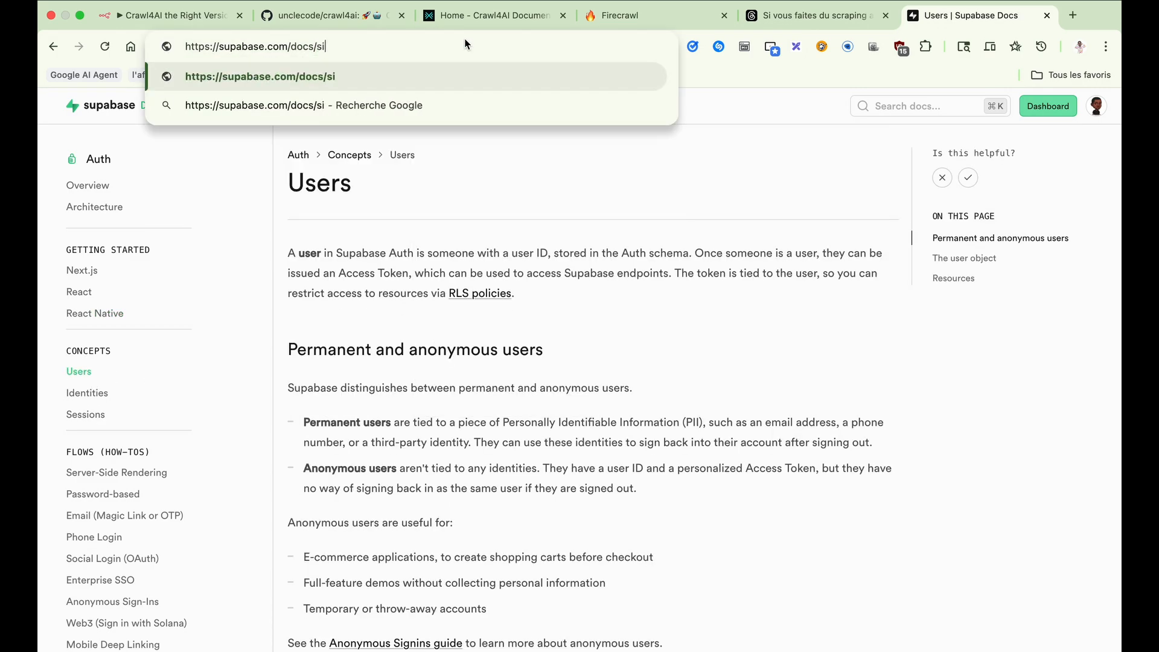
text(temap.)
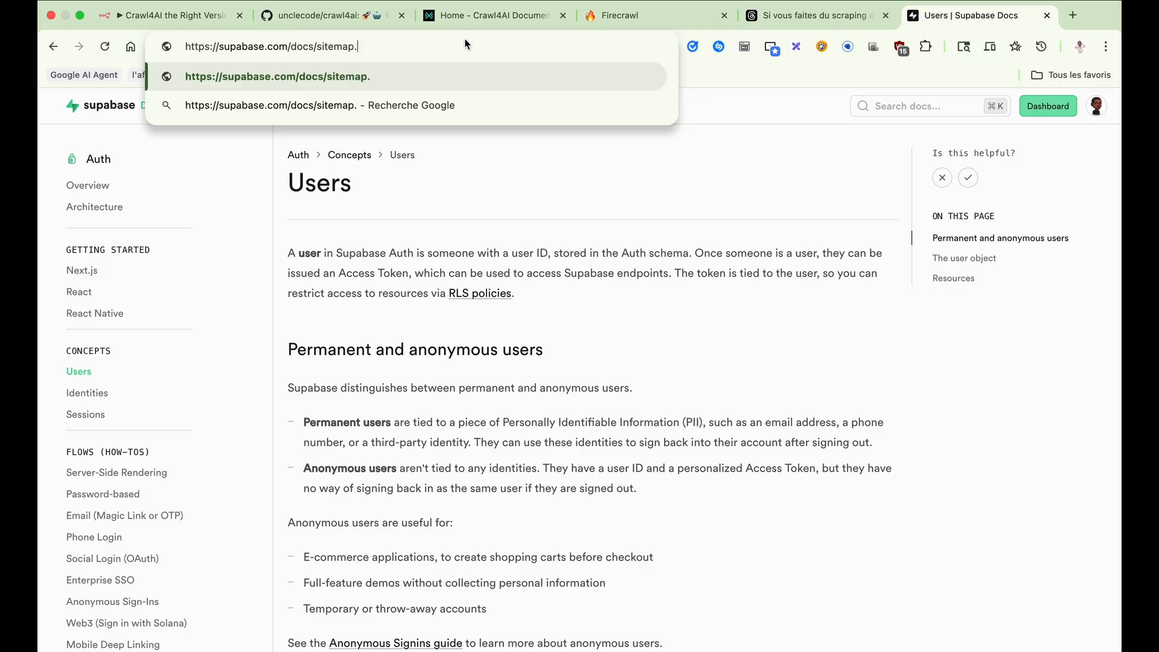
text(xml)
key(Return)
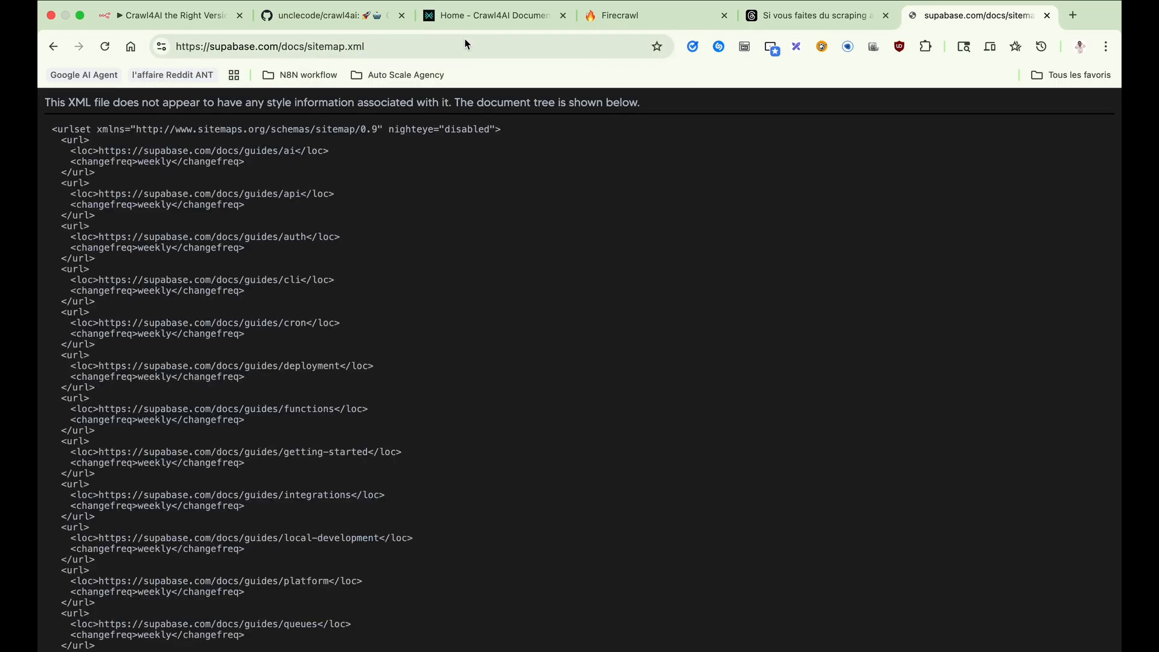
- Look through the page addresses listed in the documentation sitemap and return to its beginning
scroll(382, 393, down, 20)
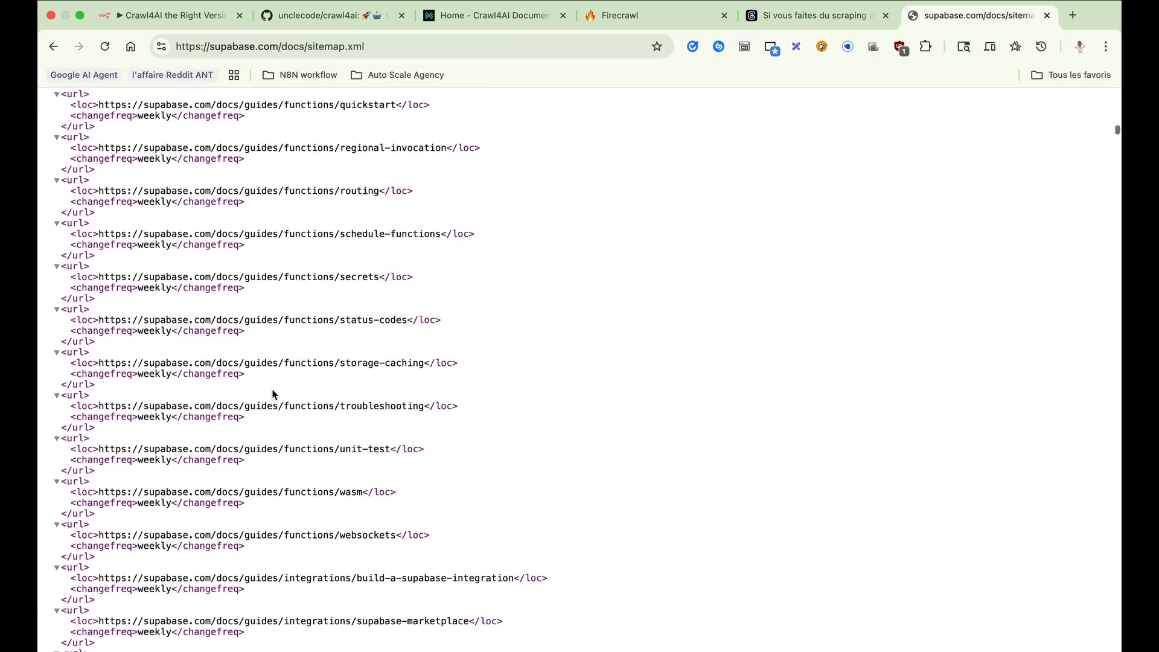
scroll(272, 394, down, 20)
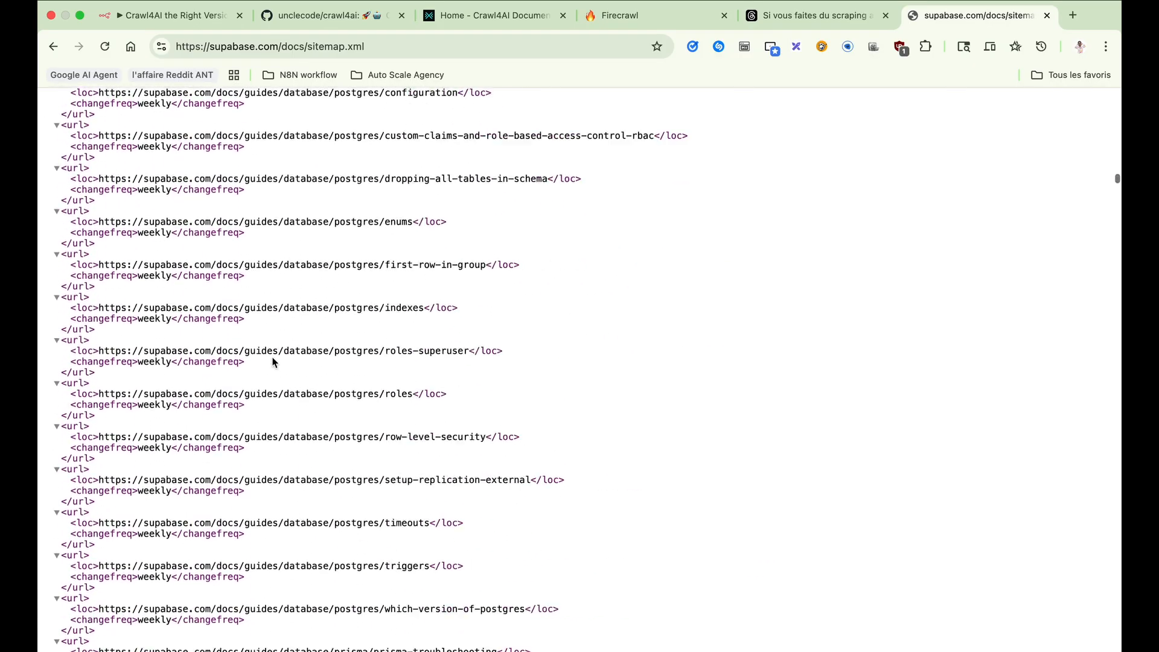
scroll(272, 362, down, 20)
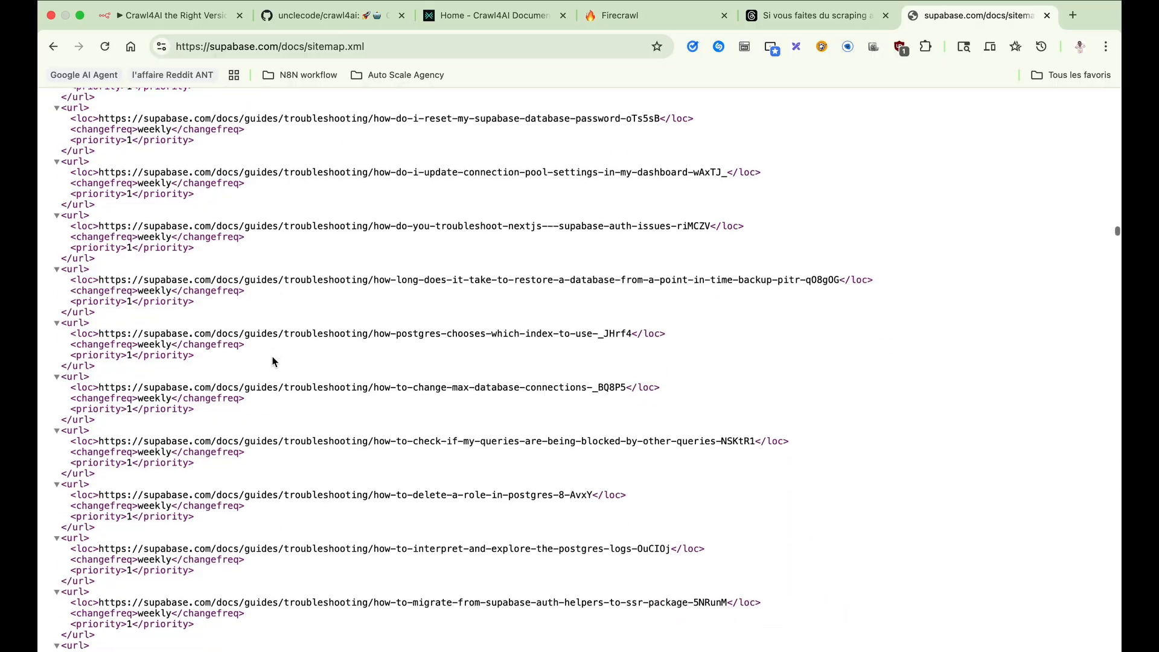
scroll(273, 362, down, 1)
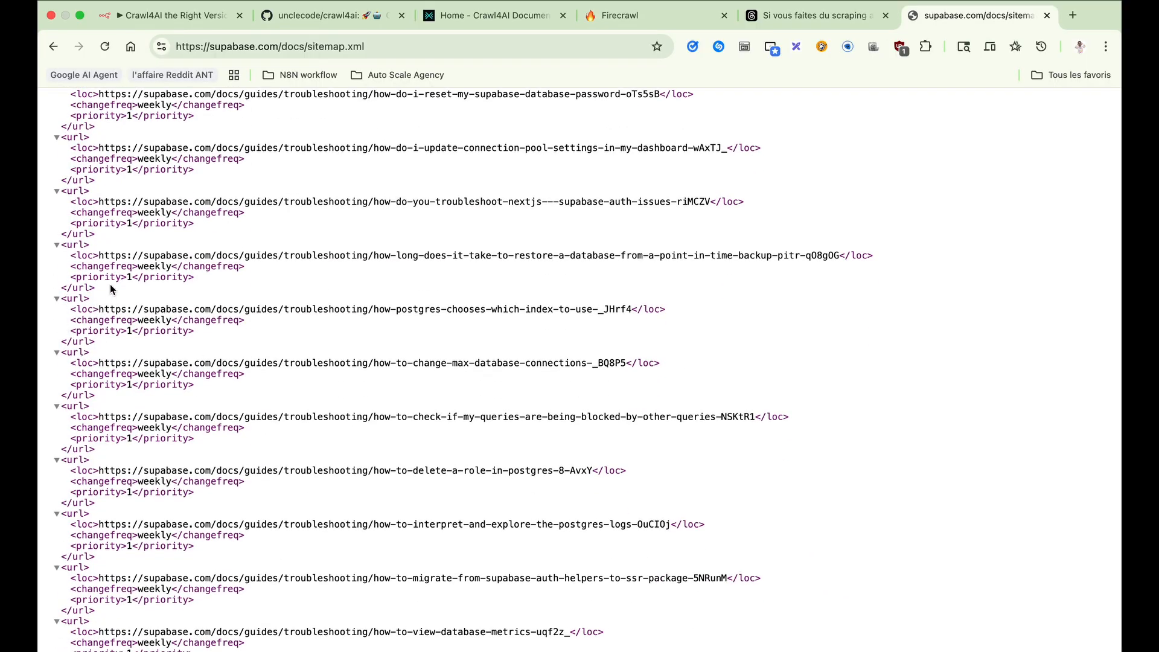
scroll(111, 290, up, 20)
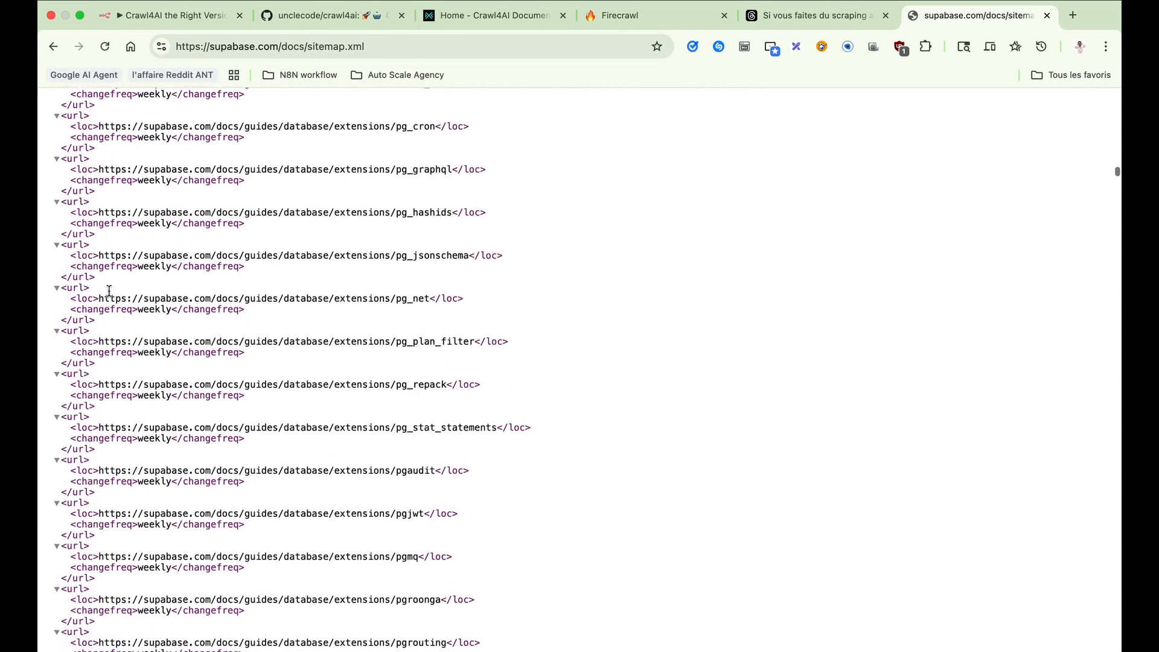
scroll(109, 291, up, 15)
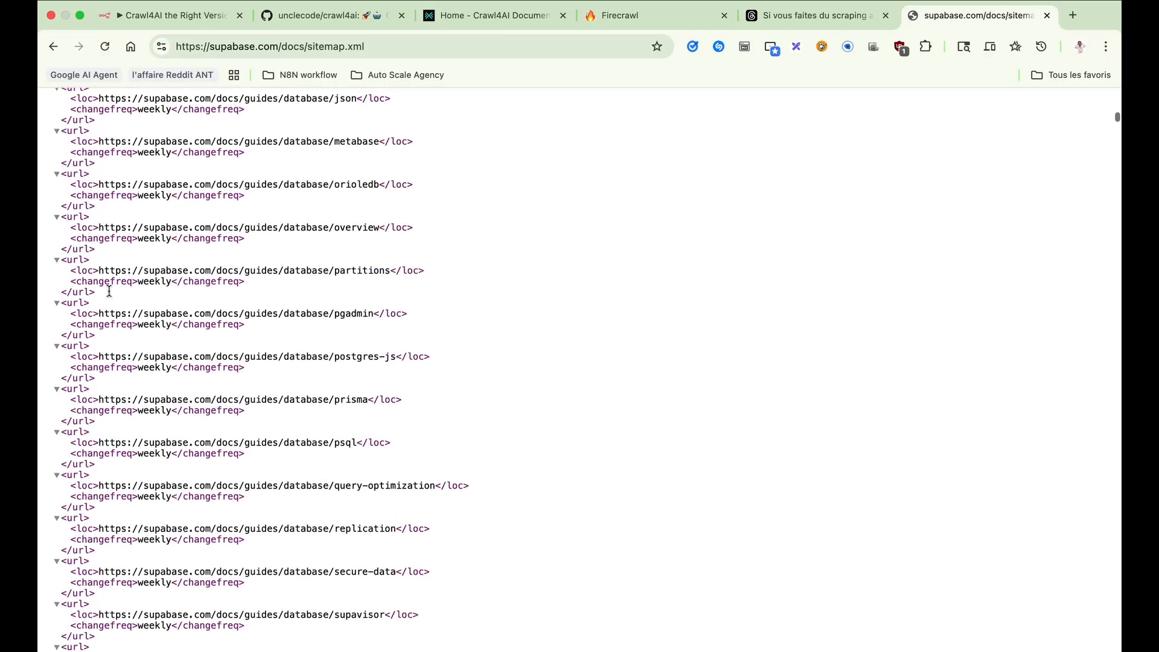
scroll(110, 292, up, 15)
scroll(121, 325, up, 10)
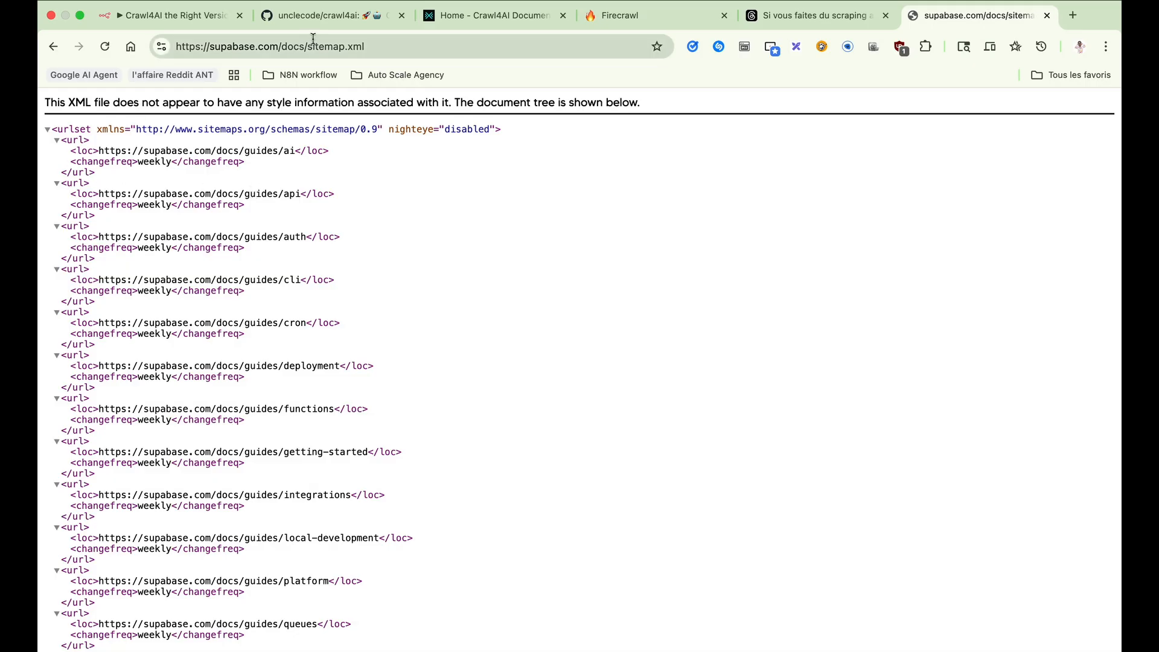
- Switch back to the n8n workflow, execute the HTTP Request1 node and look through its output data
click(175, 16)
click(738, 138)
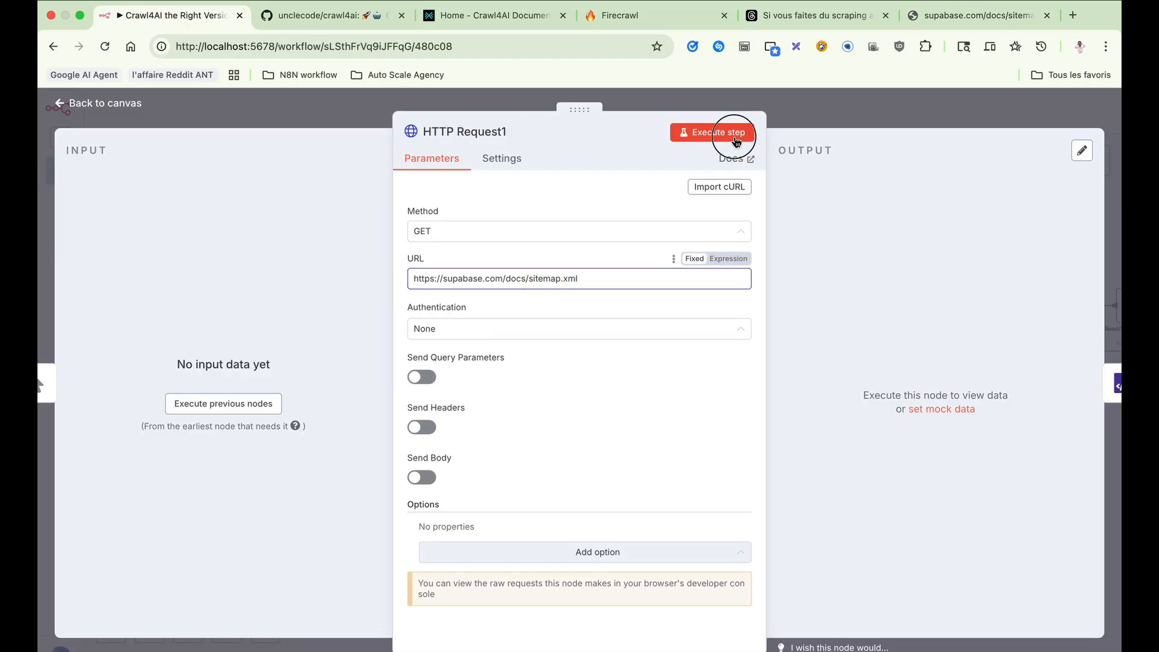
scroll(890, 331, down, 15)
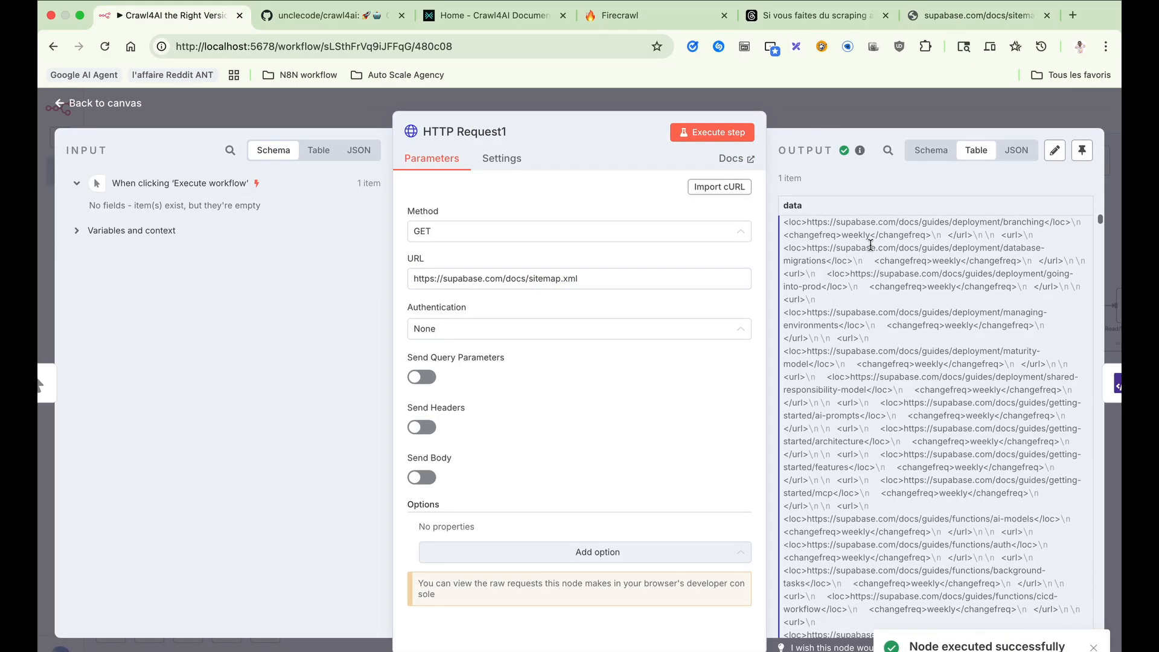
- Finish looking through the HTTP Request1 output, close the node and switch to the Supabase sitemap page in the browser
scroll(890, 330, down, 15)
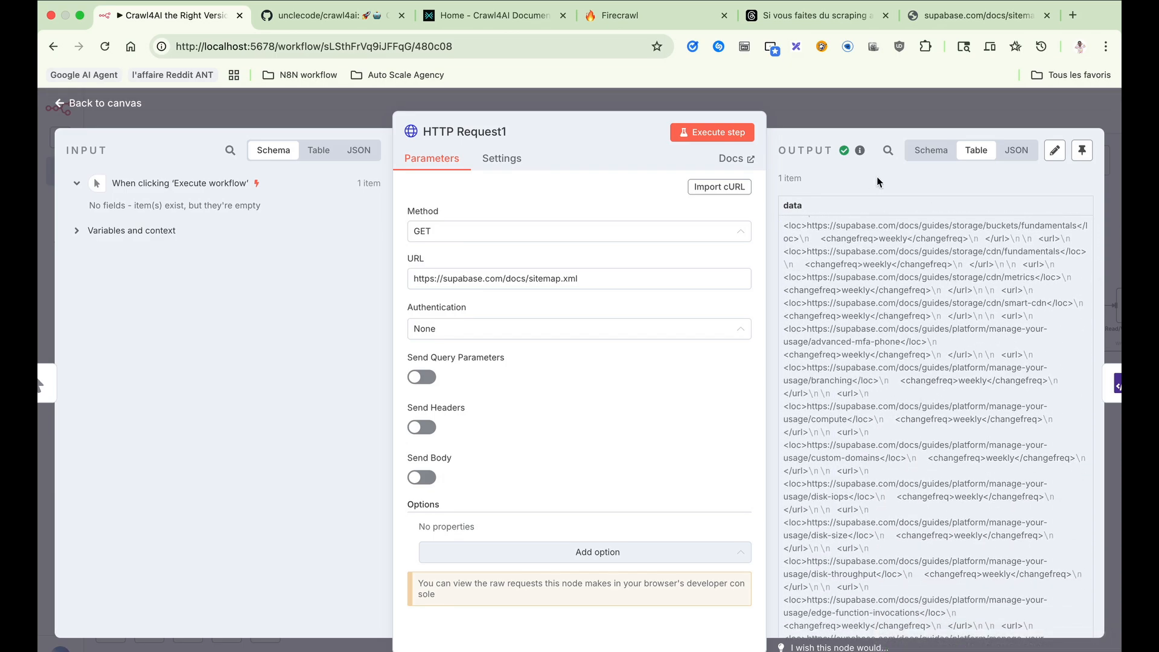
click(877, 109)
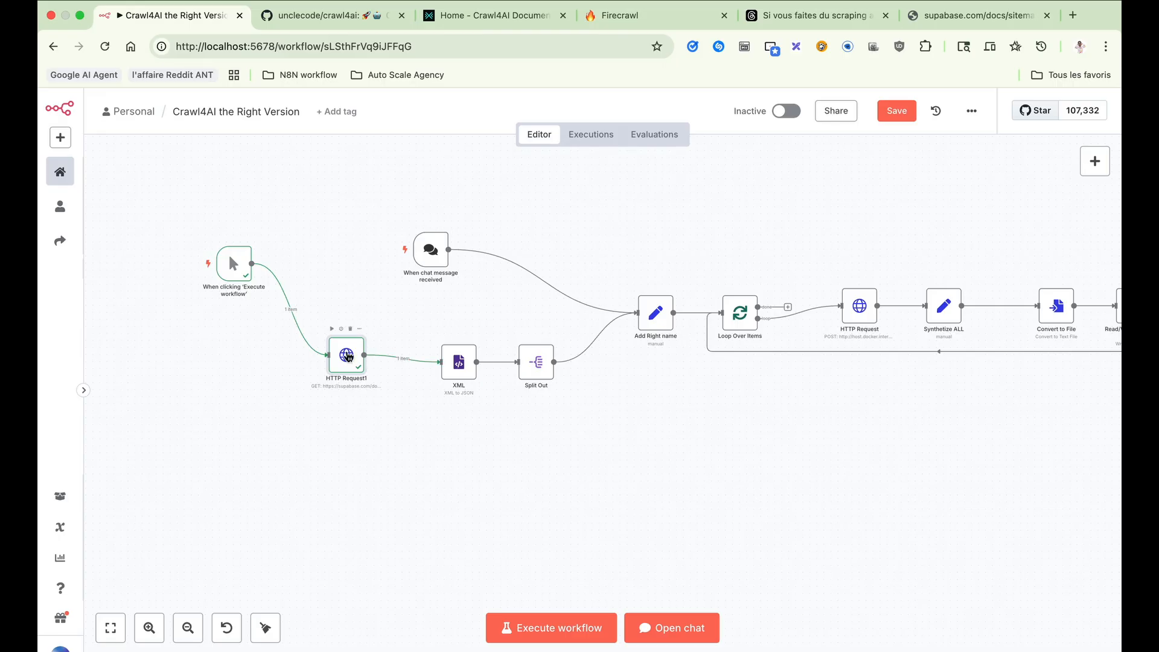
click(965, 21)
click(975, 15)
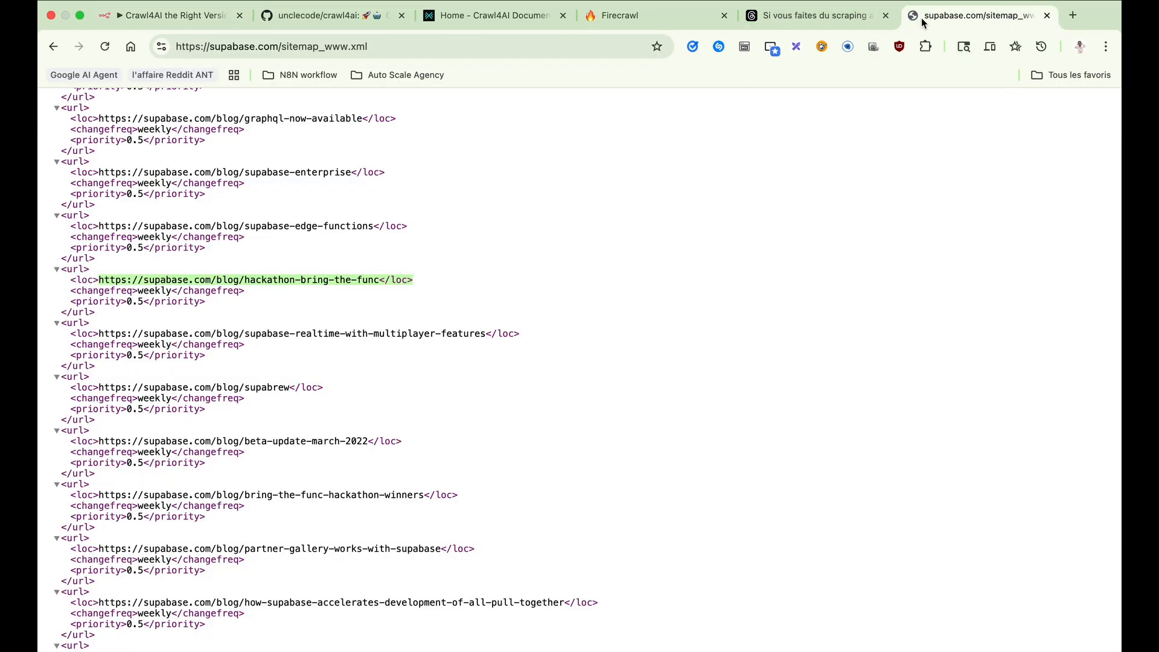
scroll(246, 372, up, 20)
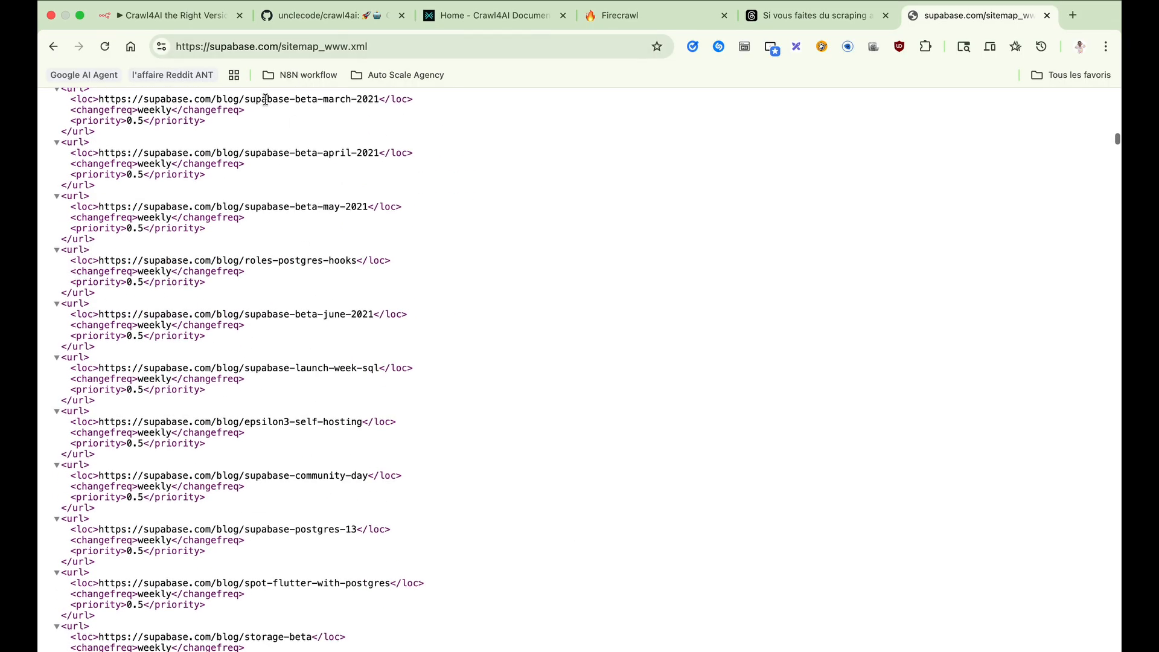
drag(278, 48, 419, 40)
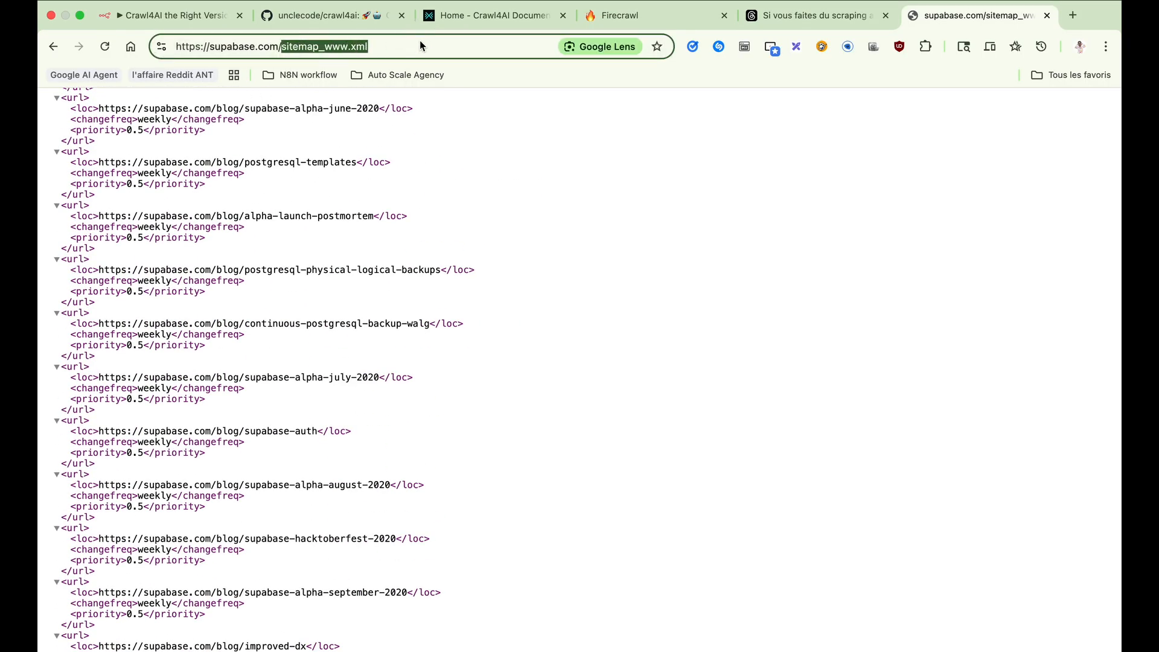
key(BackSpace)
key(Return)
click(302, 54)
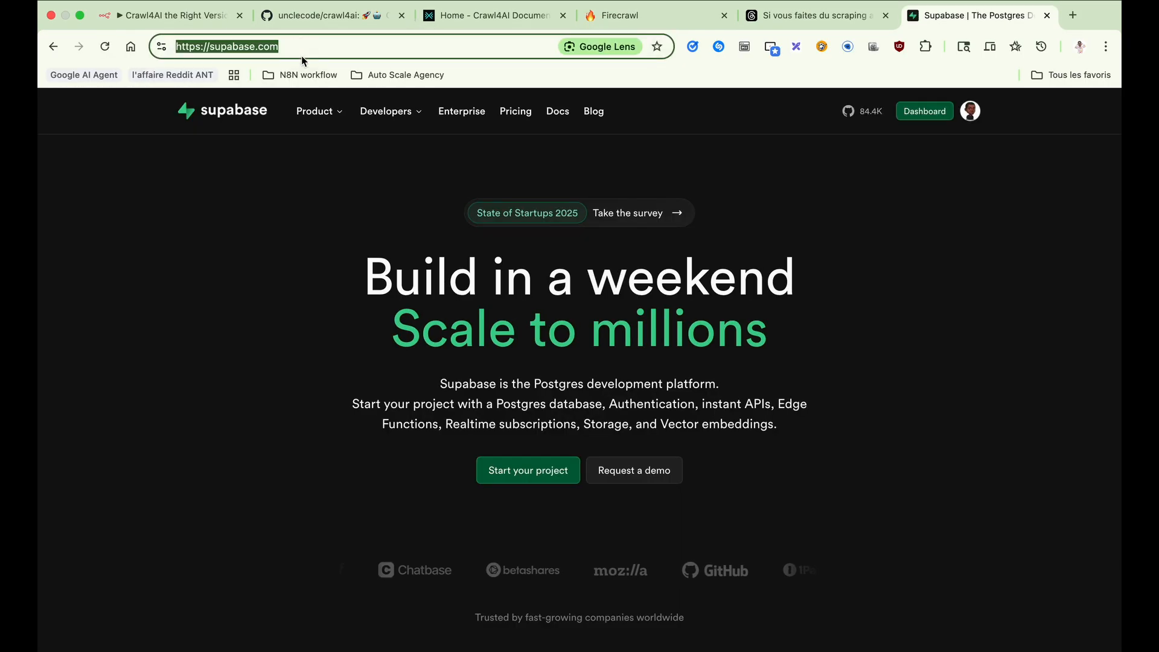
click(306, 48)
text(/)
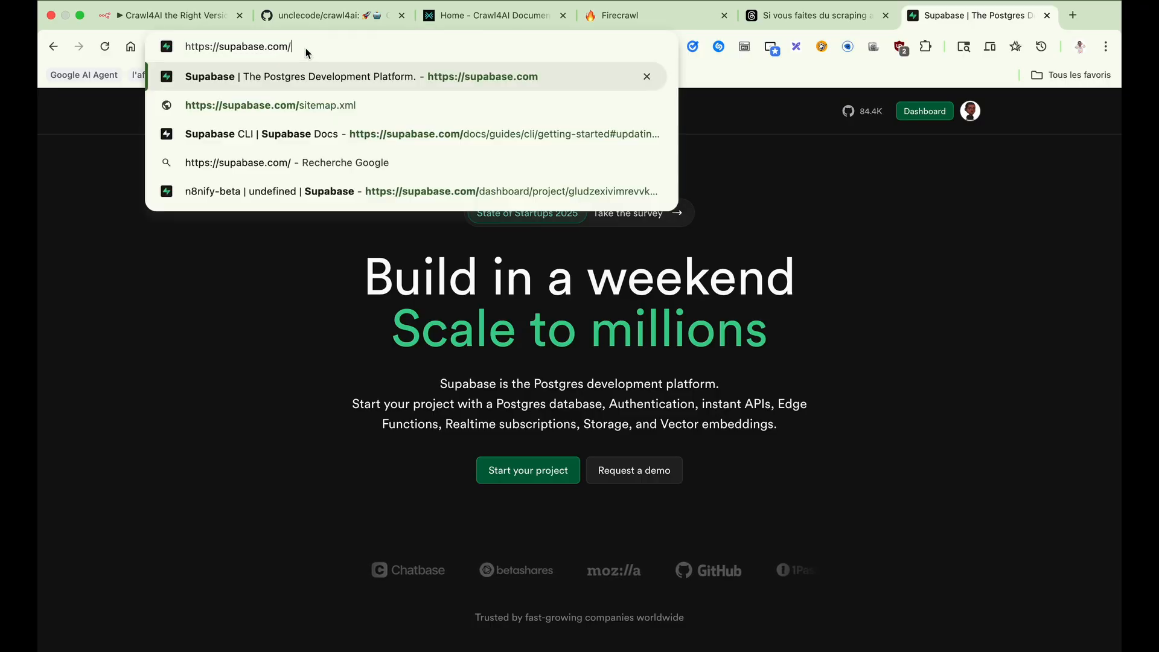
text(robots.txt)
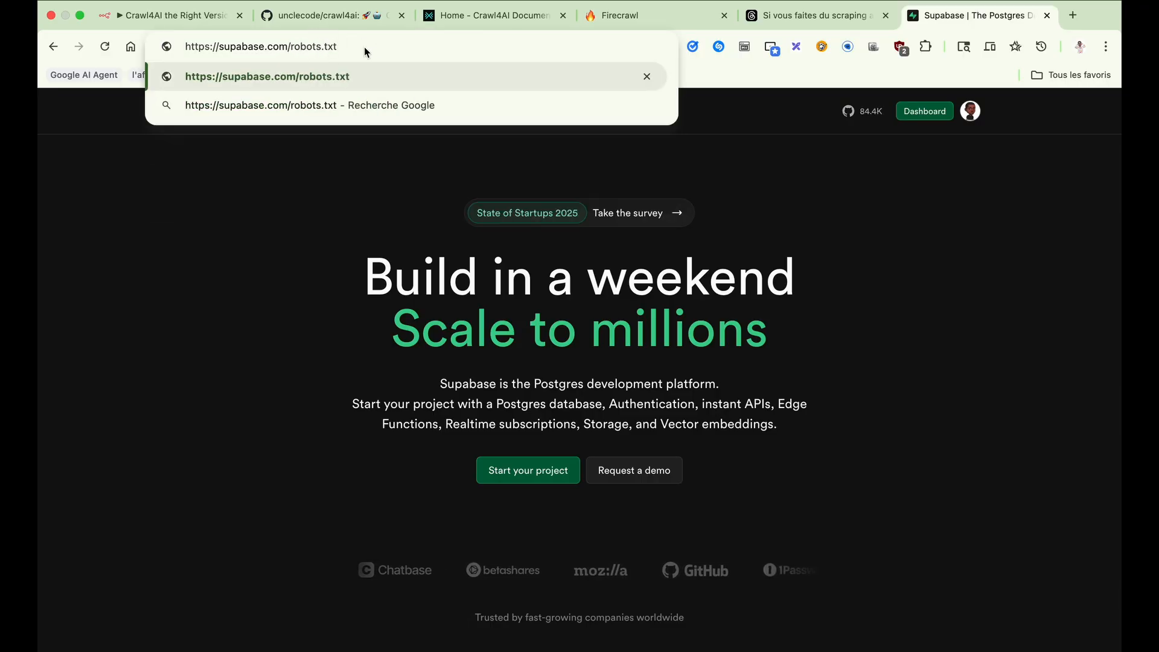
key(Return)
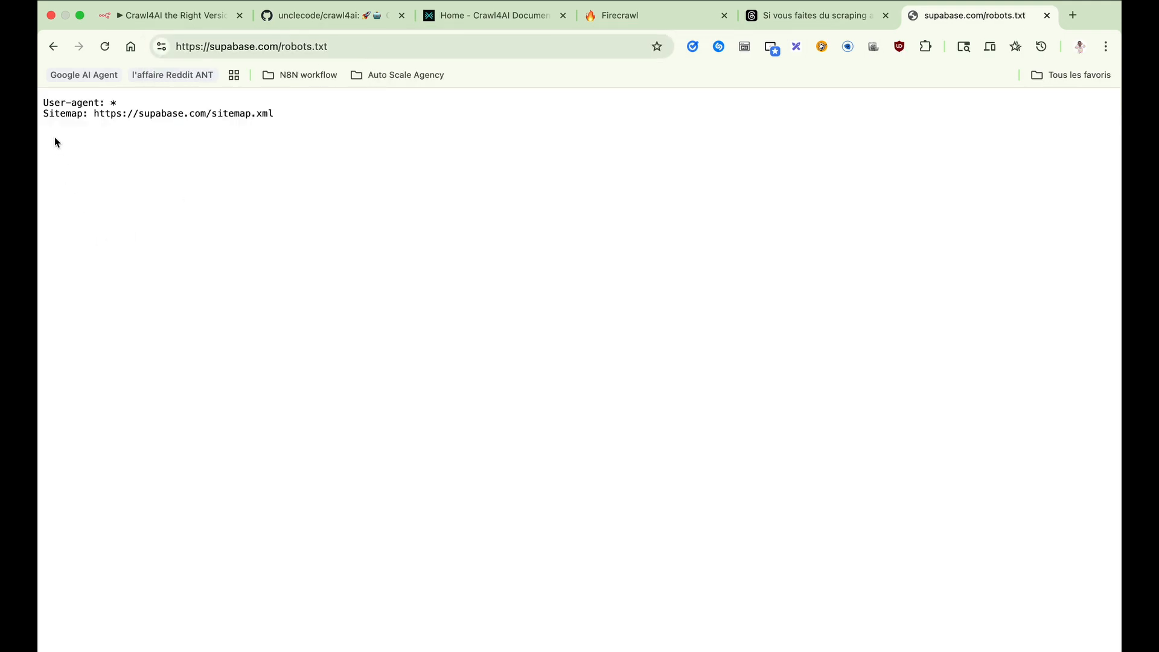
drag(80, 112, 290, 119)
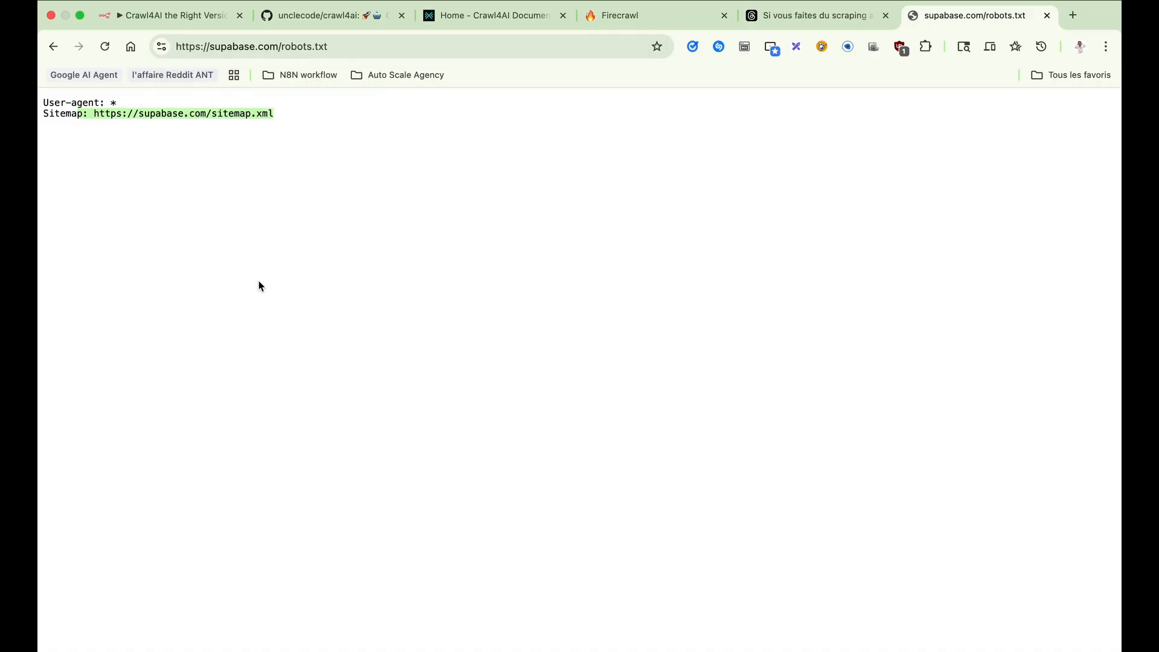
- Close the robots.txt page, return to the n8n workflow and execute the XML node
click(1047, 15)
key(super+1)
scroll(403, 320, right, 1)
scroll(404, 320, down, 1)
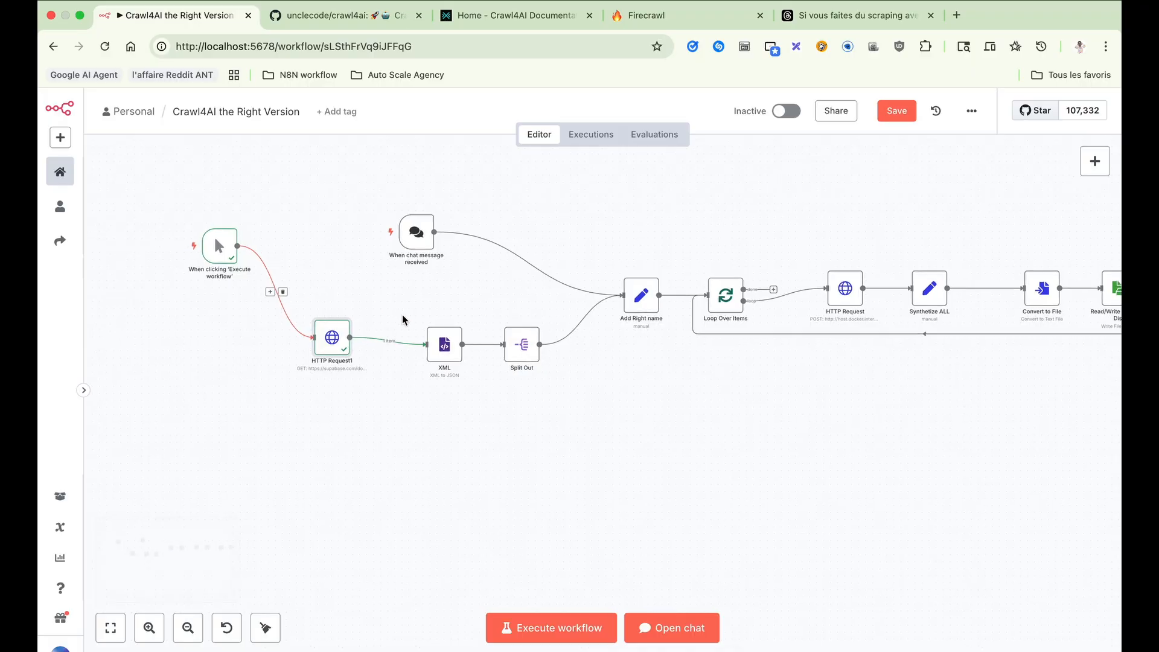
double_click(387, 319)
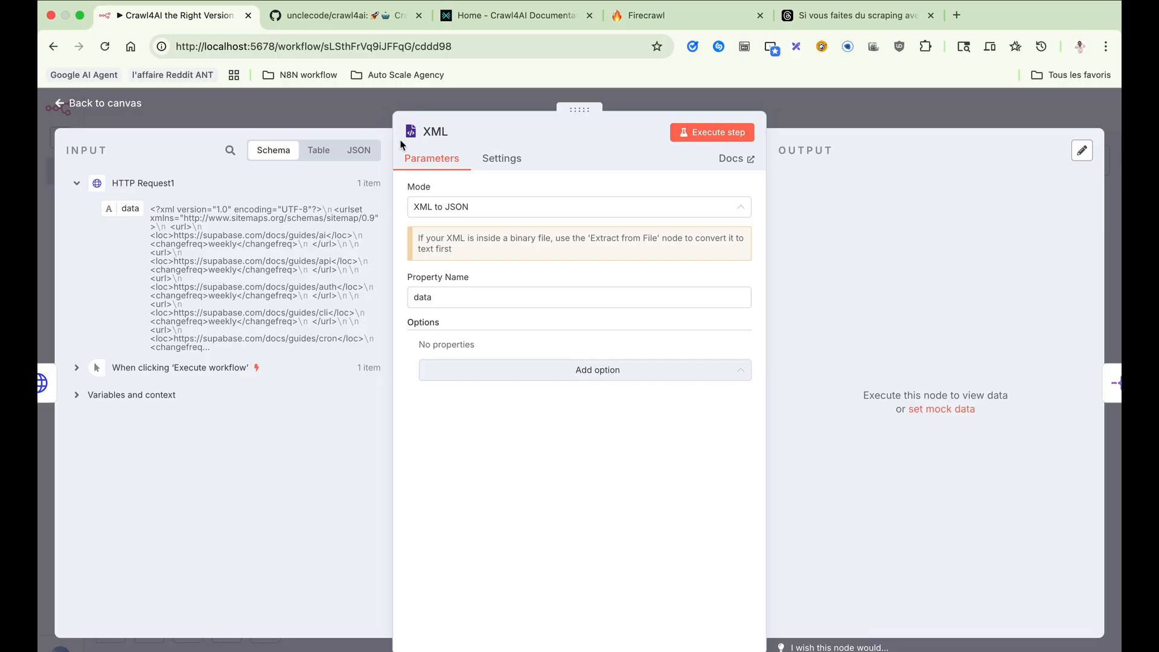
click(734, 132)
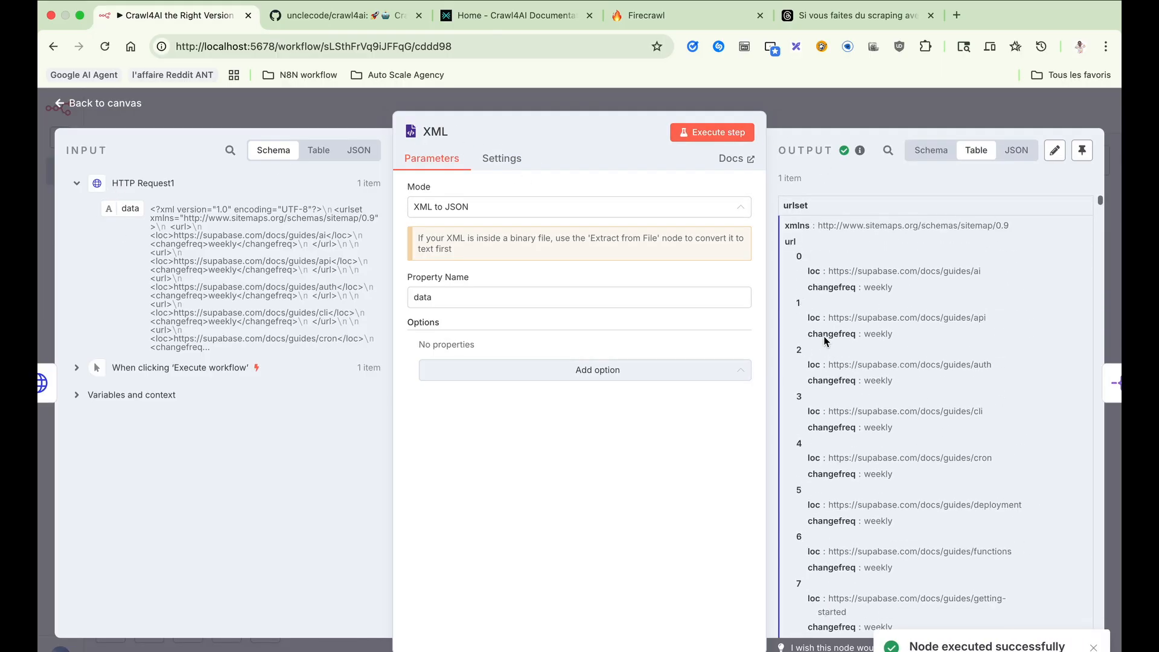
- Examine the loc and changefreq fields in the XML node's output, from the first entry to the last
drag(809, 270, 1012, 285)
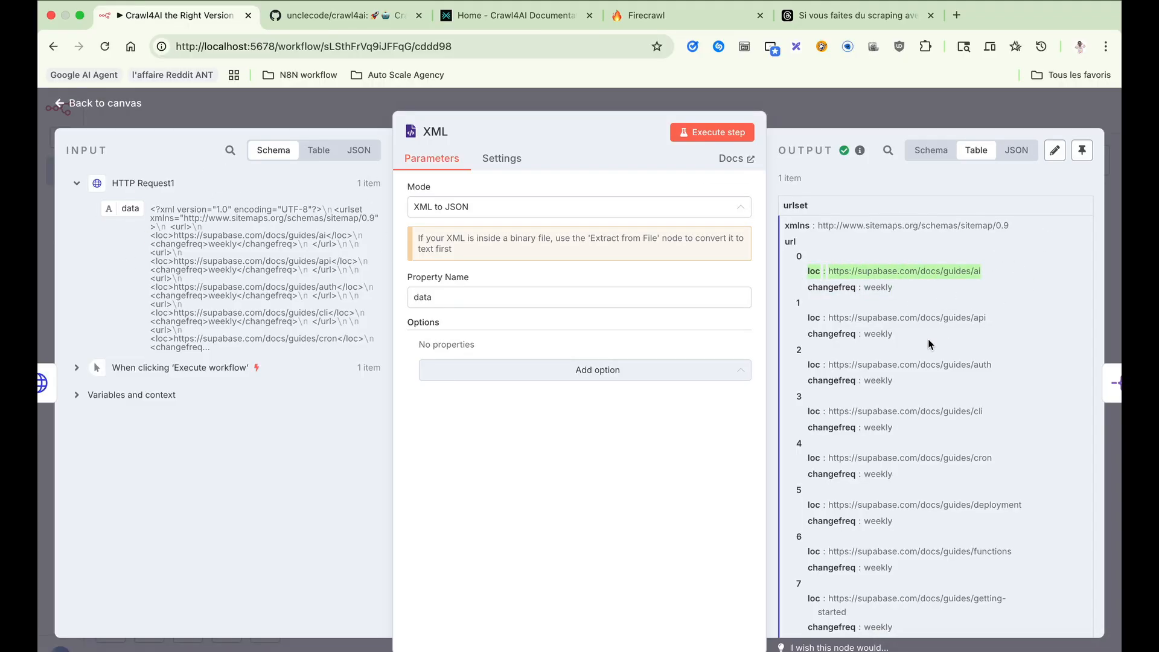
scroll(808, 444, down, 20)
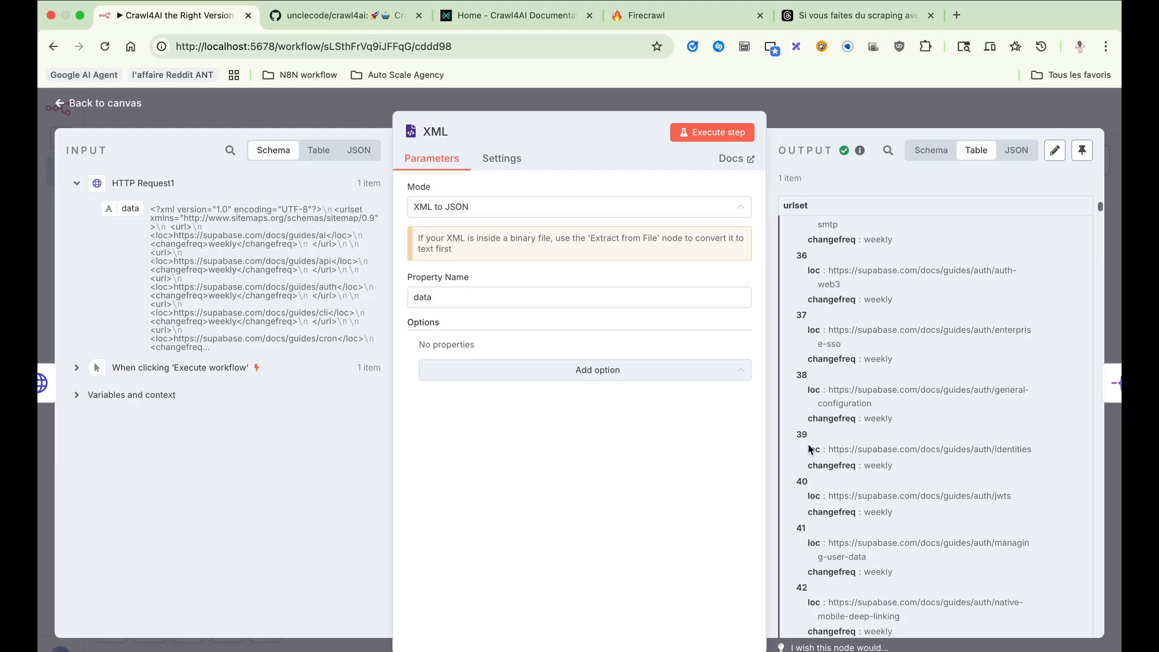
scroll(809, 444, up, 8)
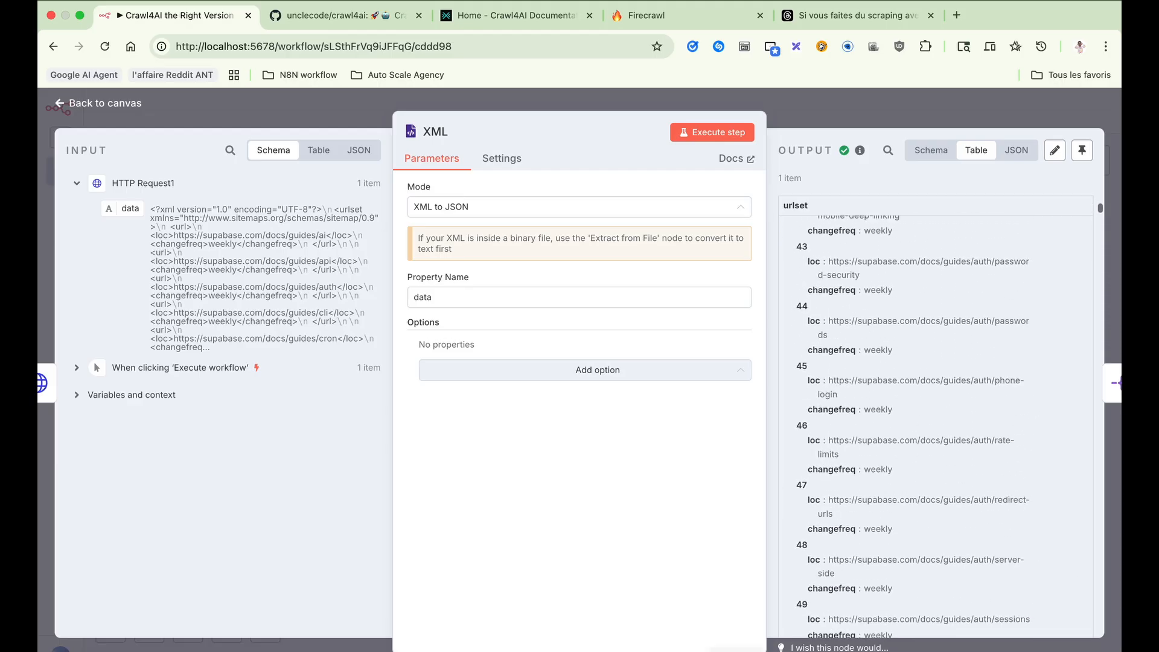
key(Escape)
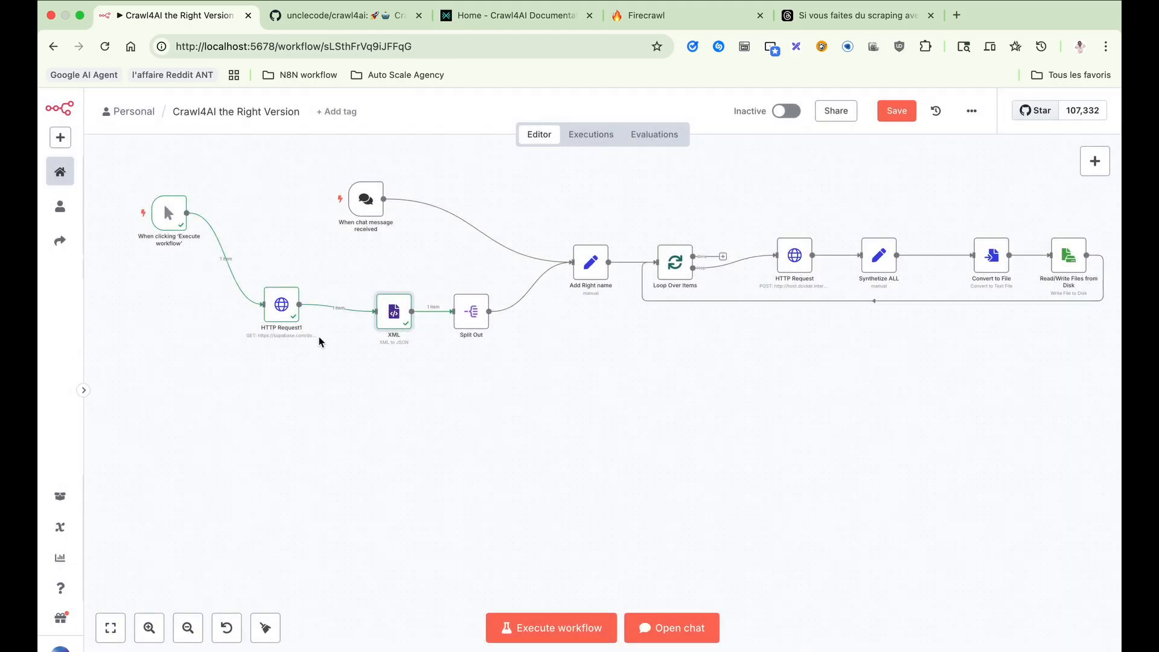
double_click(393, 313)
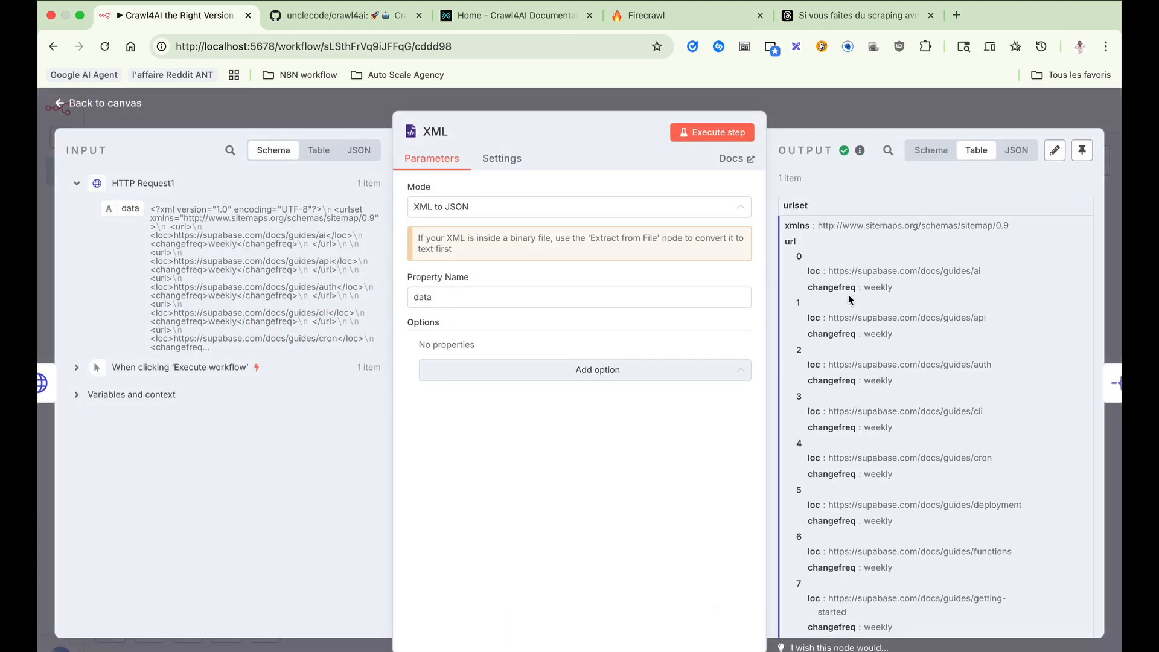
drag(809, 269, 990, 270)
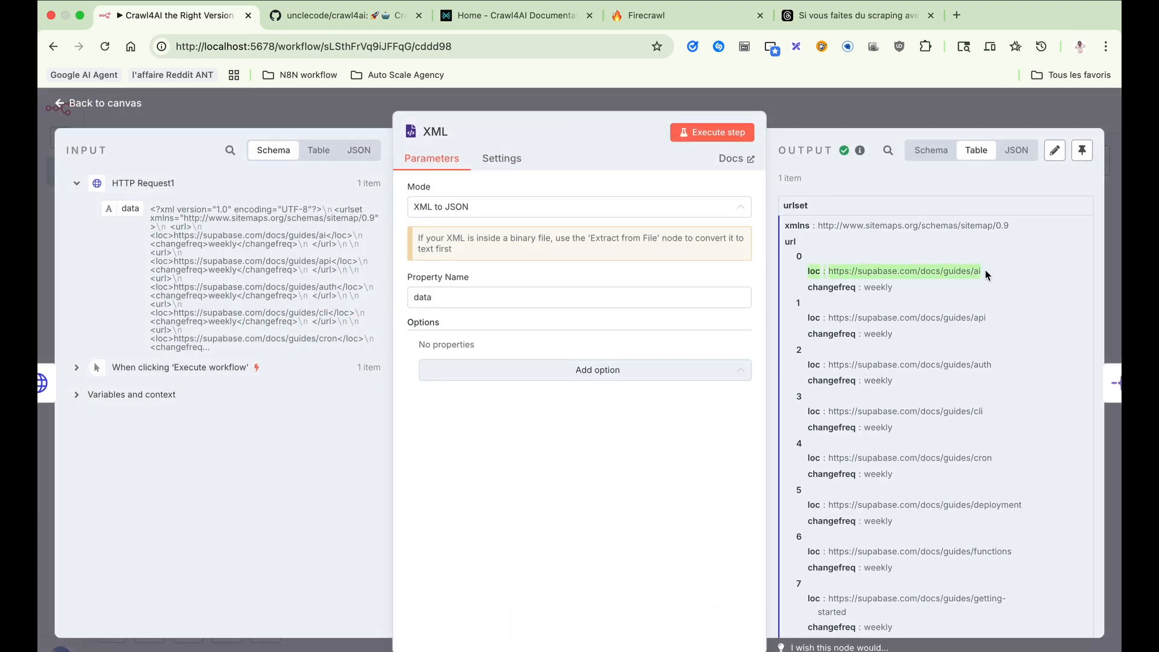
scroll(877, 363, down, 15)
drag(1100, 204, 1100, 632)
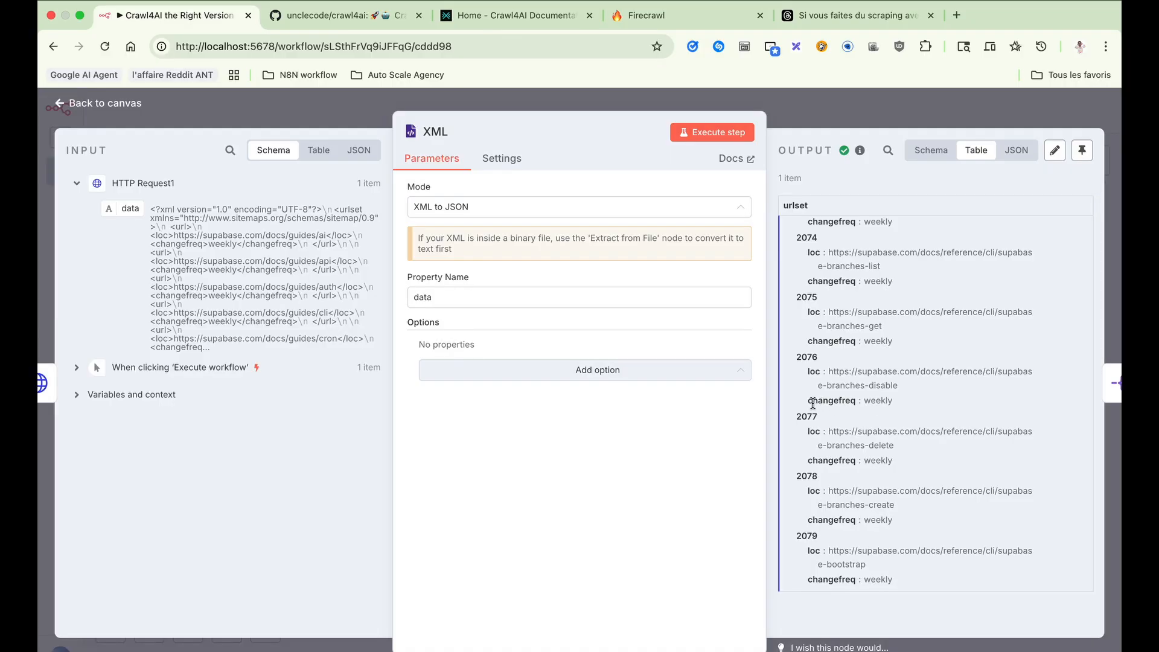
drag(806, 403, 891, 397)
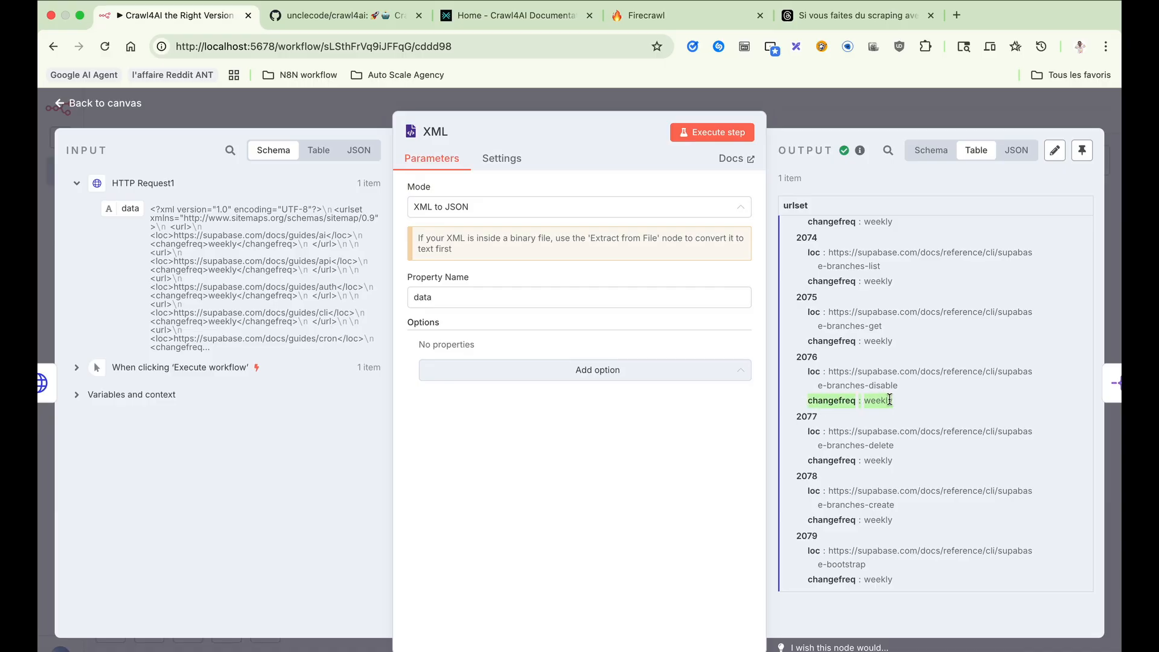
click(892, 396)
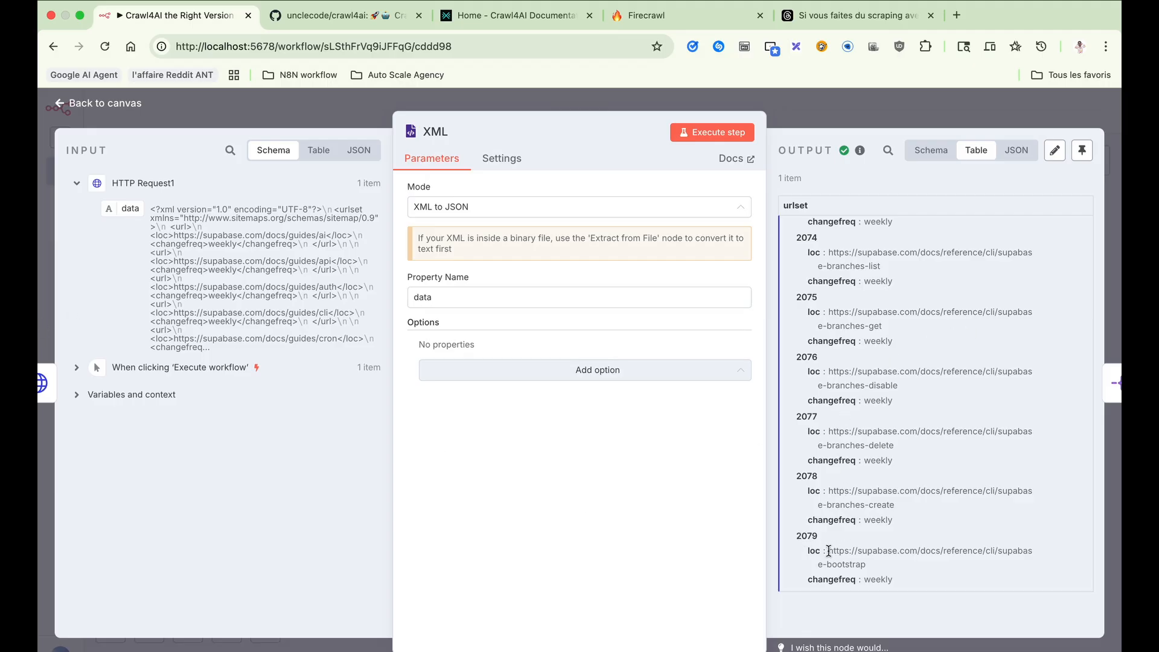
- Execute the Split Out and Add Right name nodes and return to the canvas
click(883, 101)
scroll(544, 389, right, 3)
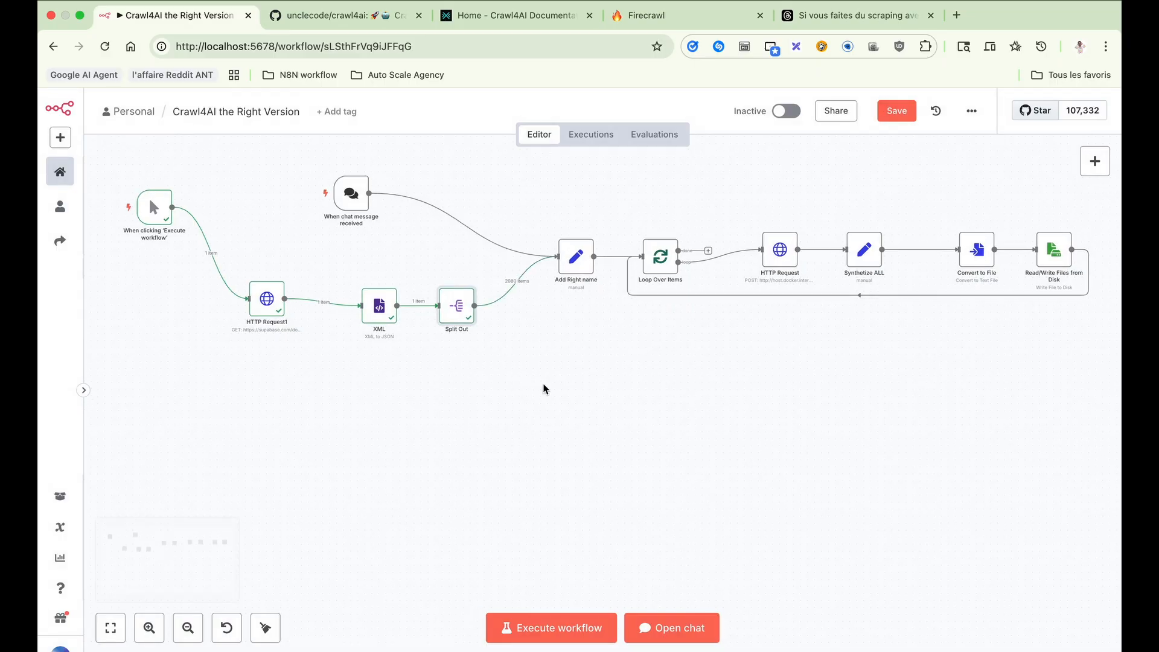
double_click(483, 254)
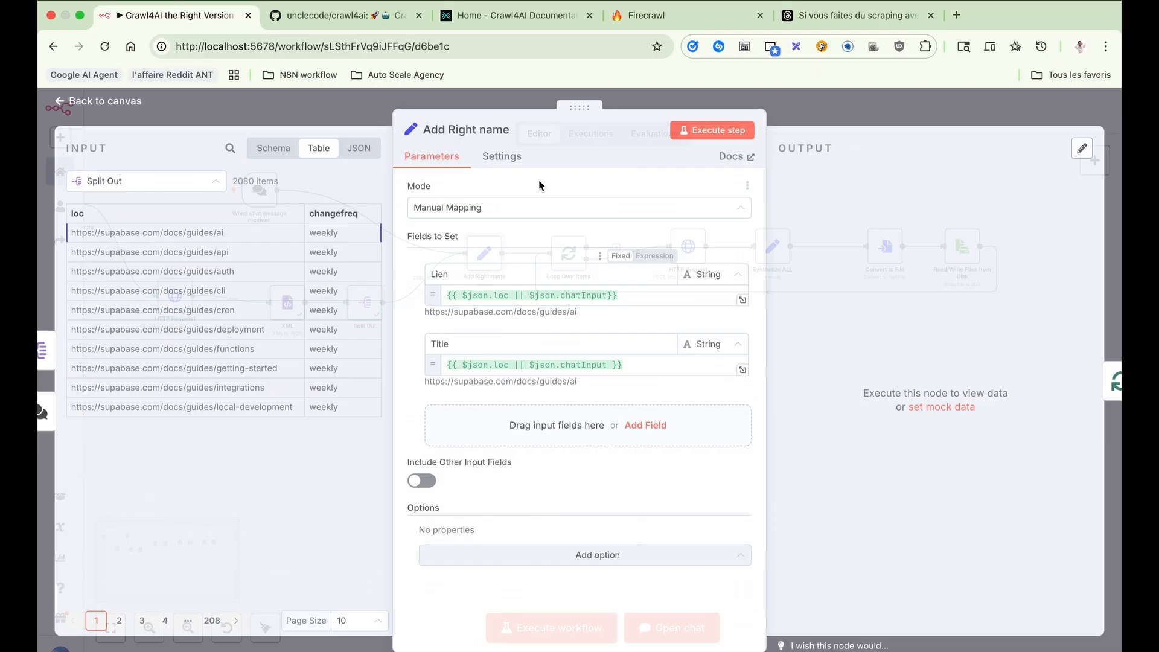
click(716, 132)
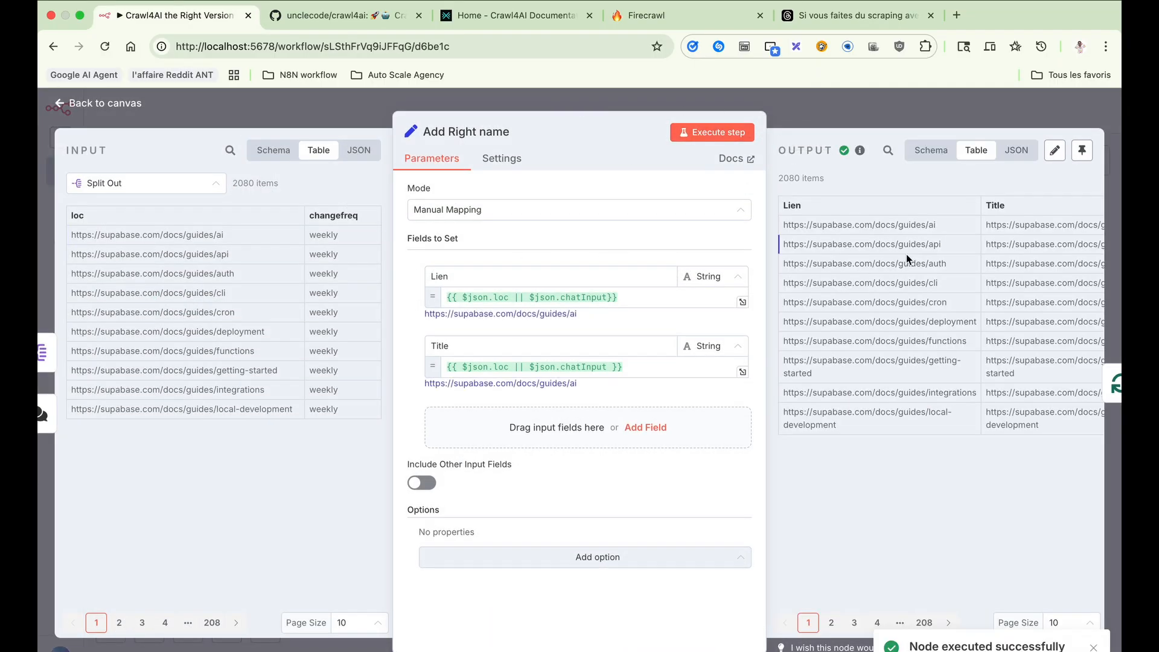
click(896, 118)
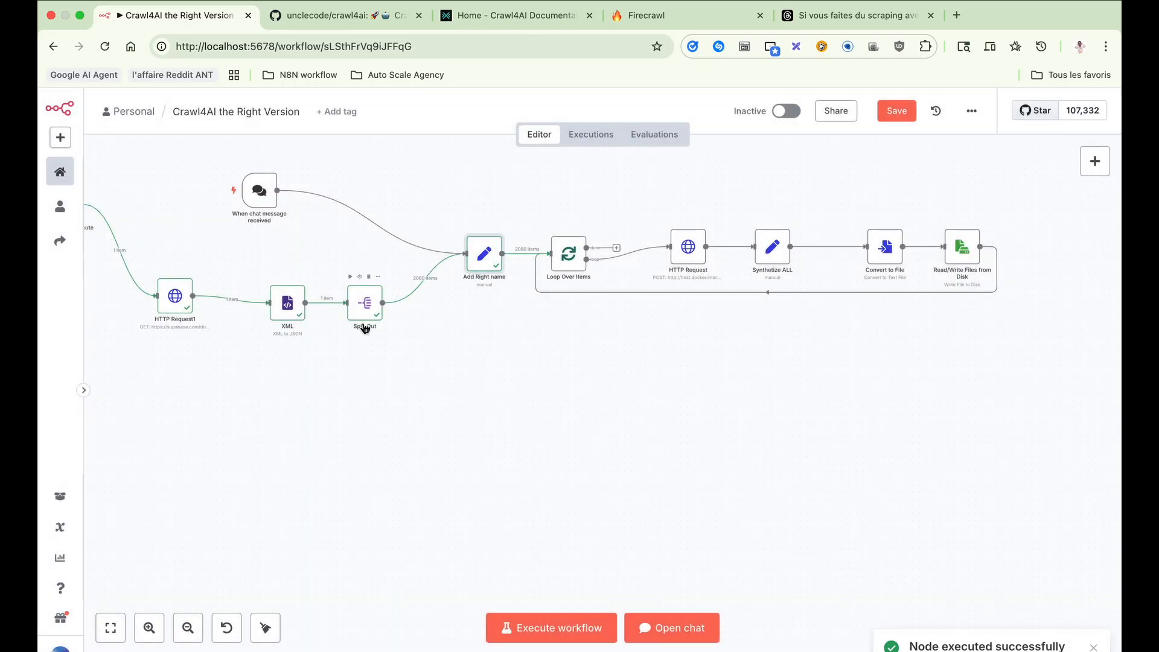
- Open the chat of the When chat message received trigger for a look and close it again
mouse_move(259, 187)
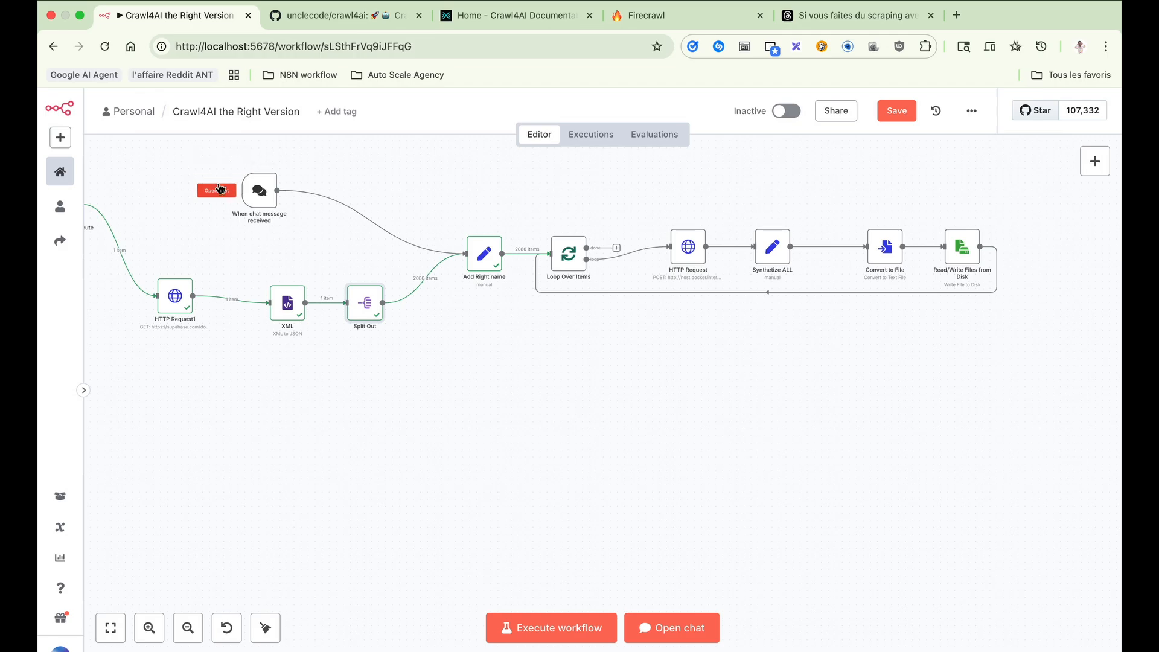
click(219, 192)
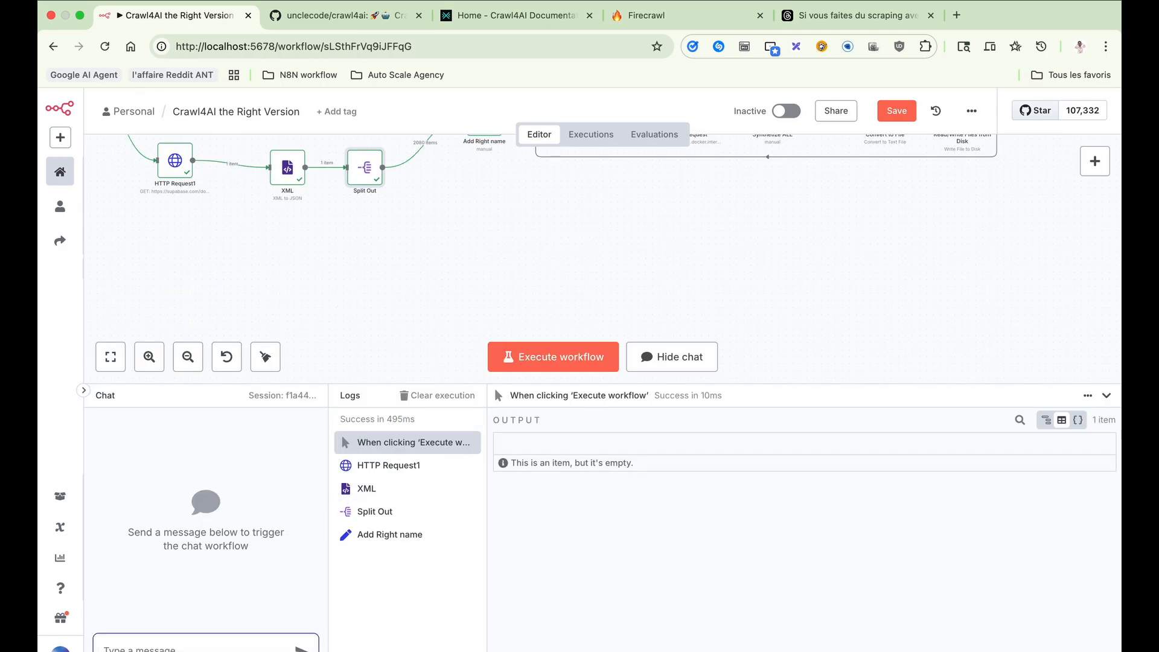
click(1109, 401)
scroll(456, 327, up, 2)
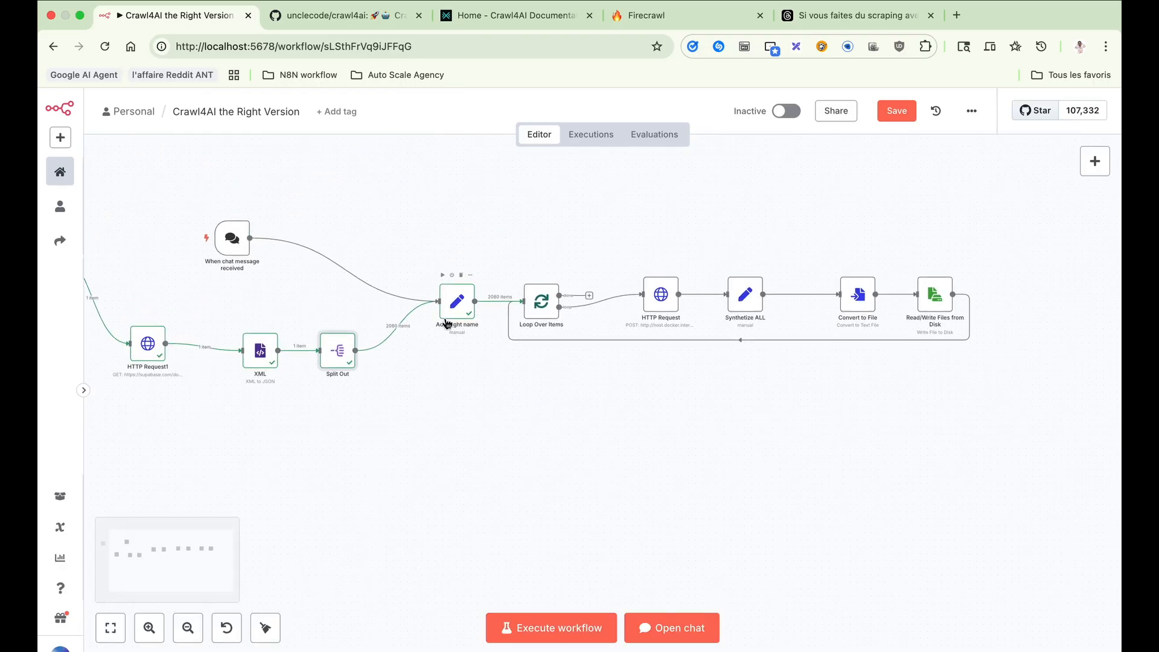
- Inspect the Batch Size setting and input links of the Loop Over Items node, then close it
scroll(447, 323, right, 4)
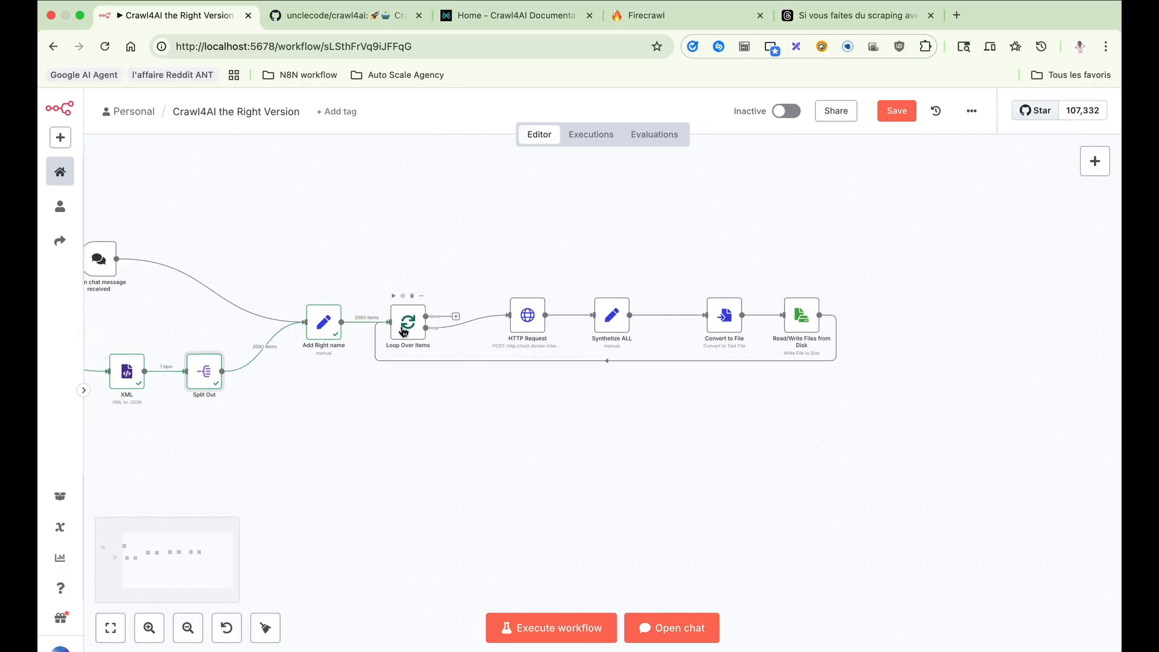
double_click(407, 328)
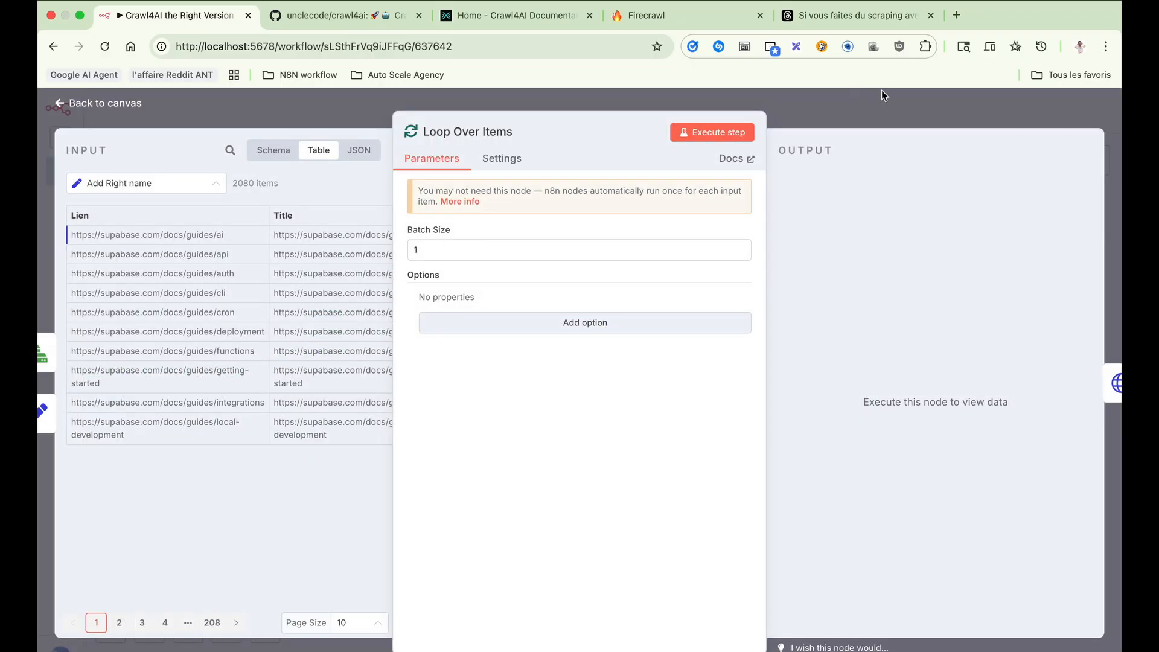
click(882, 89)
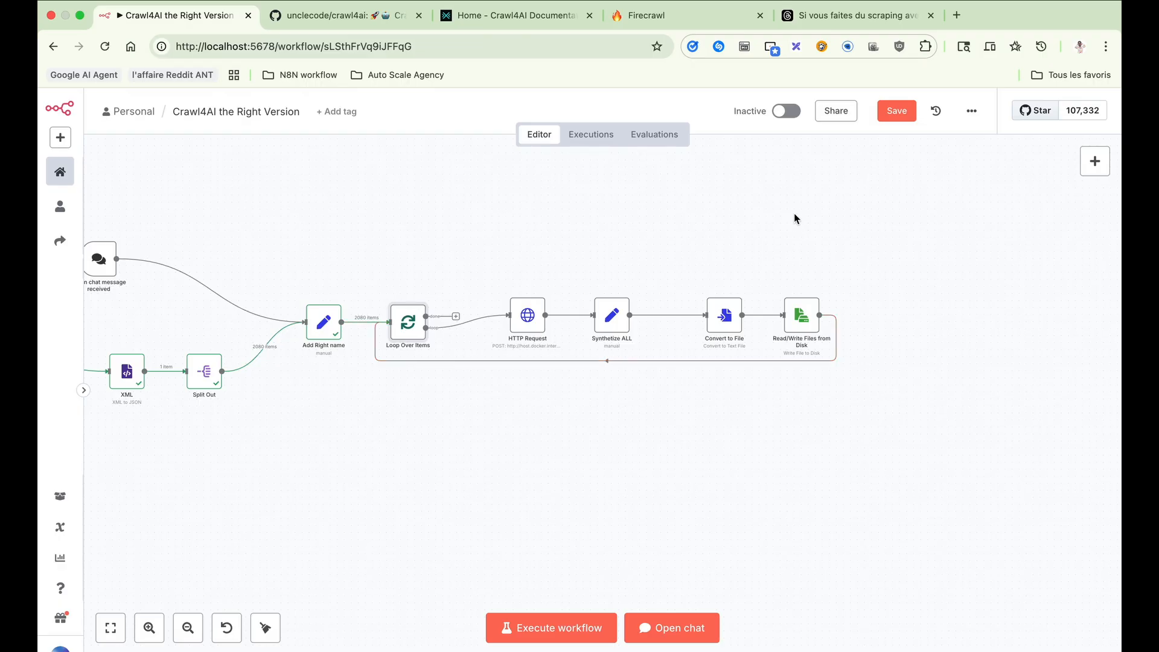
double_click(527, 314)
key(Escape)
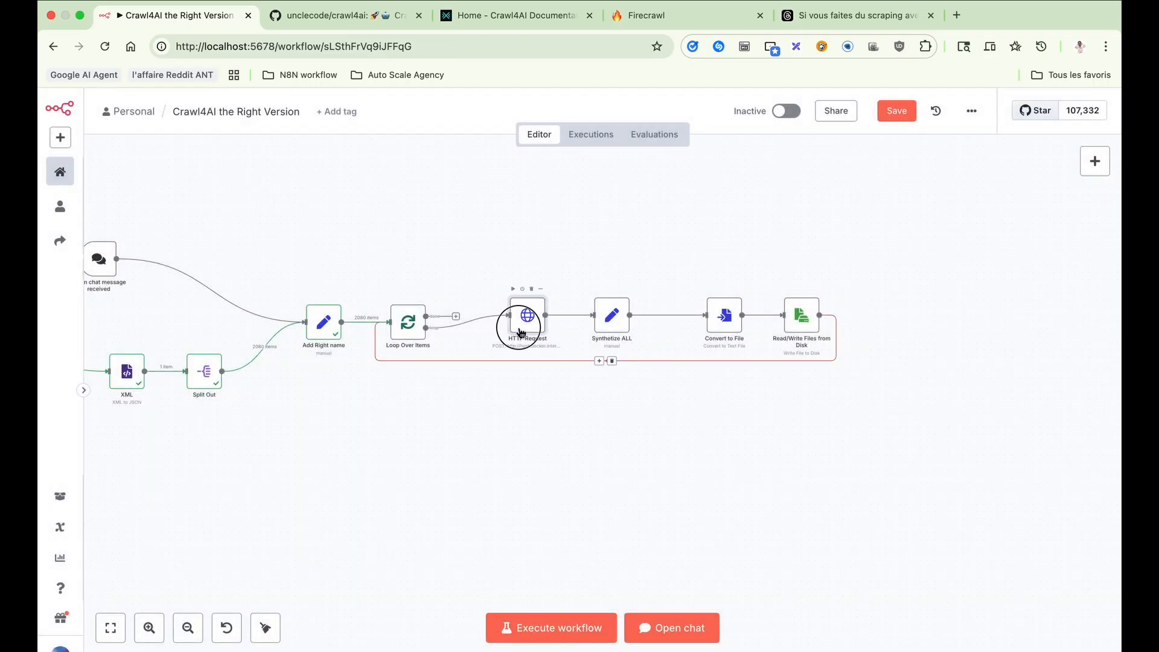
double_click(526, 318)
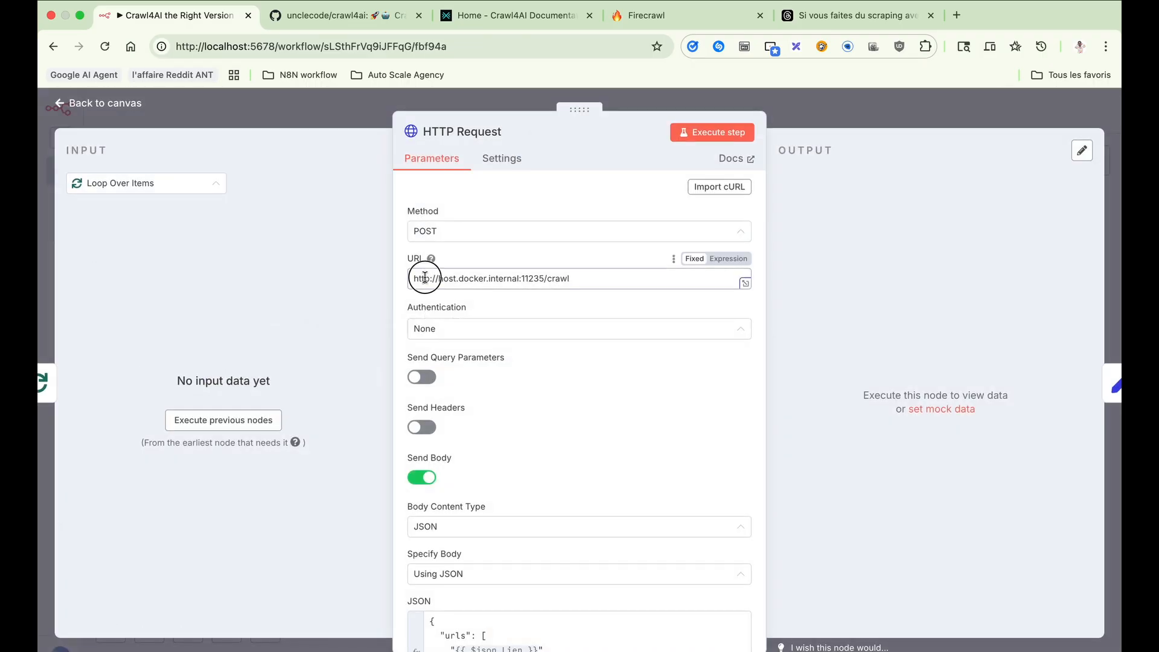
drag(427, 277, 722, 274)
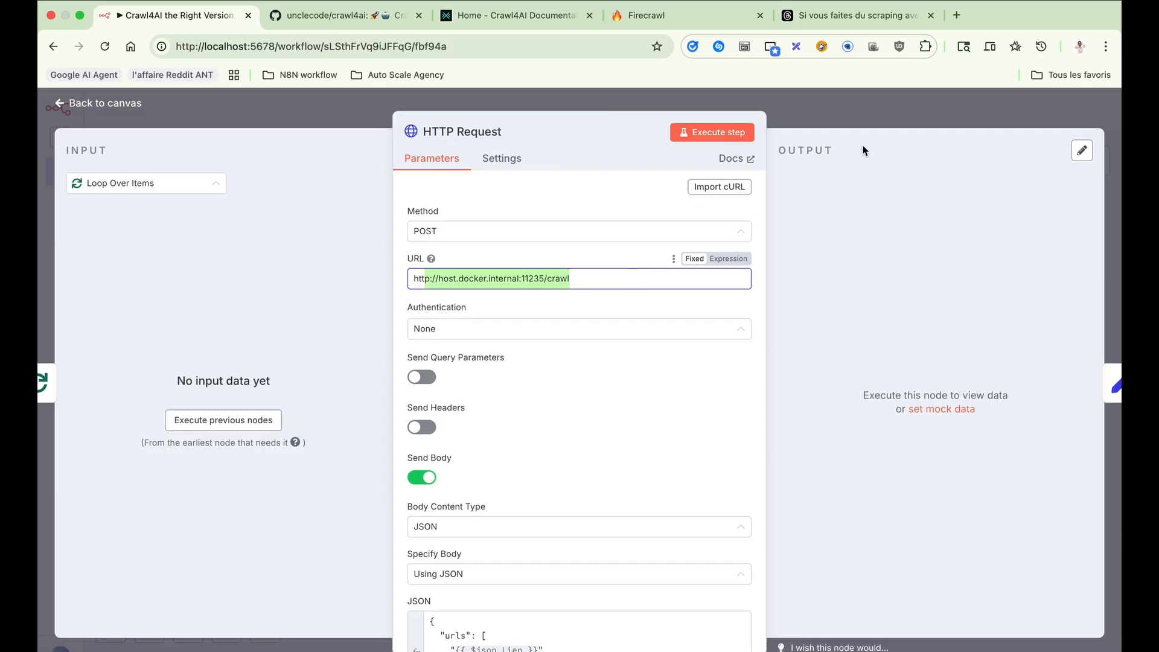
- Close the HTTP Request node and look at the Firecrawl home page and the crawl4ai GitHub repository
click(854, 107)
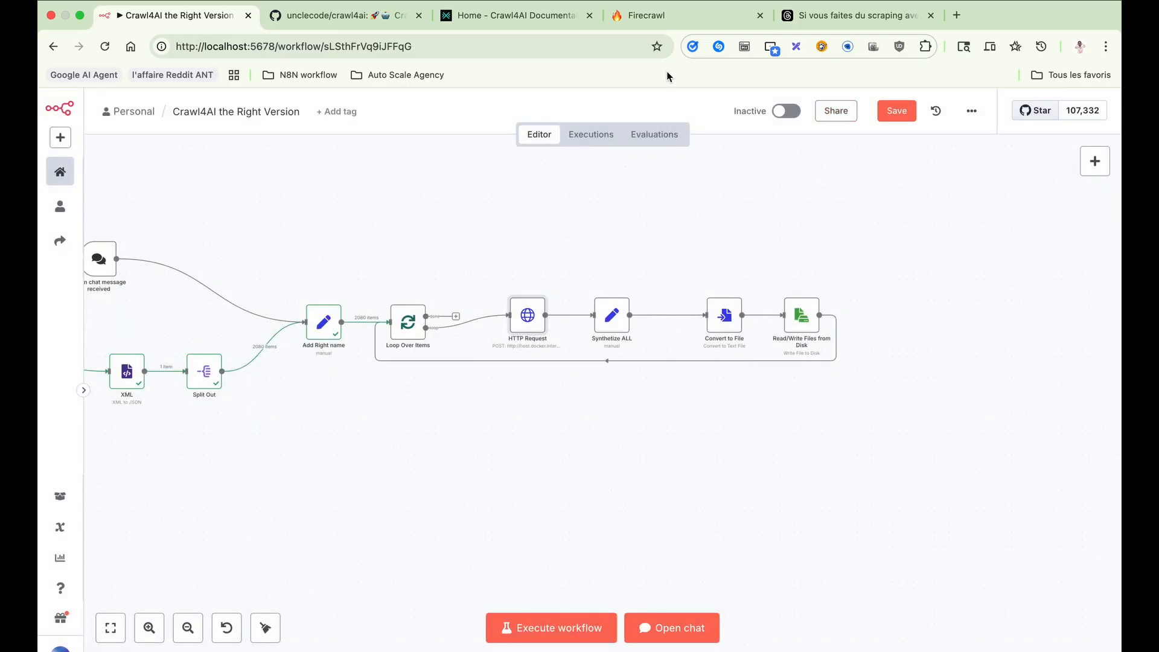
click(679, 17)
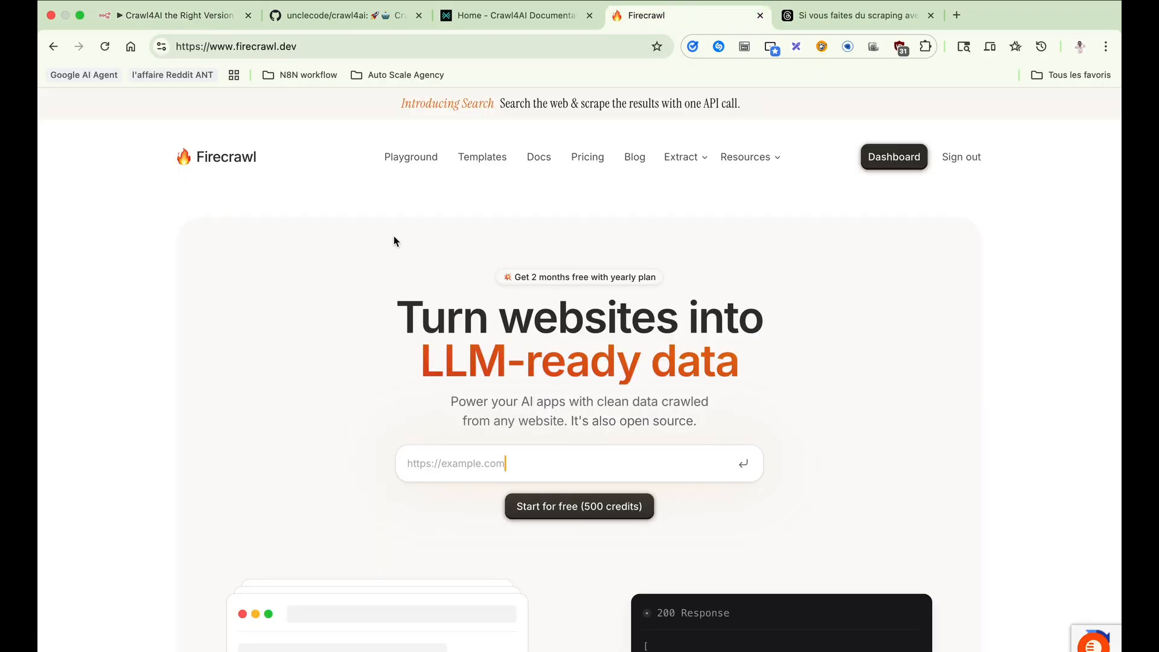
click(204, 23)
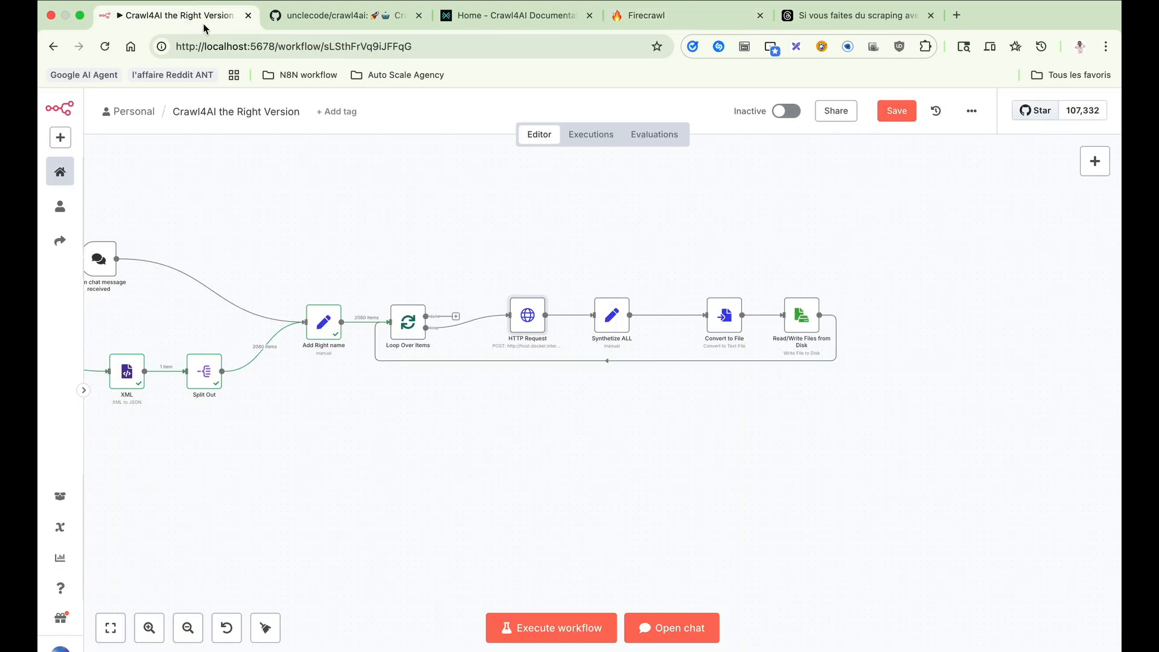
click(339, 15)
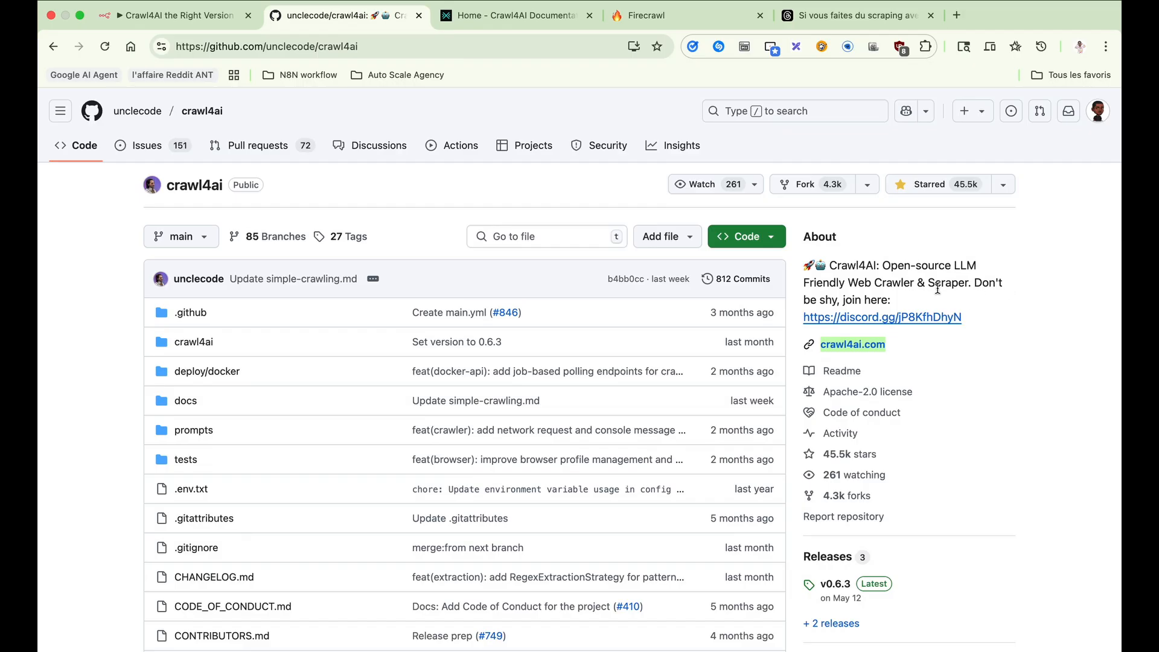
click(1008, 430)
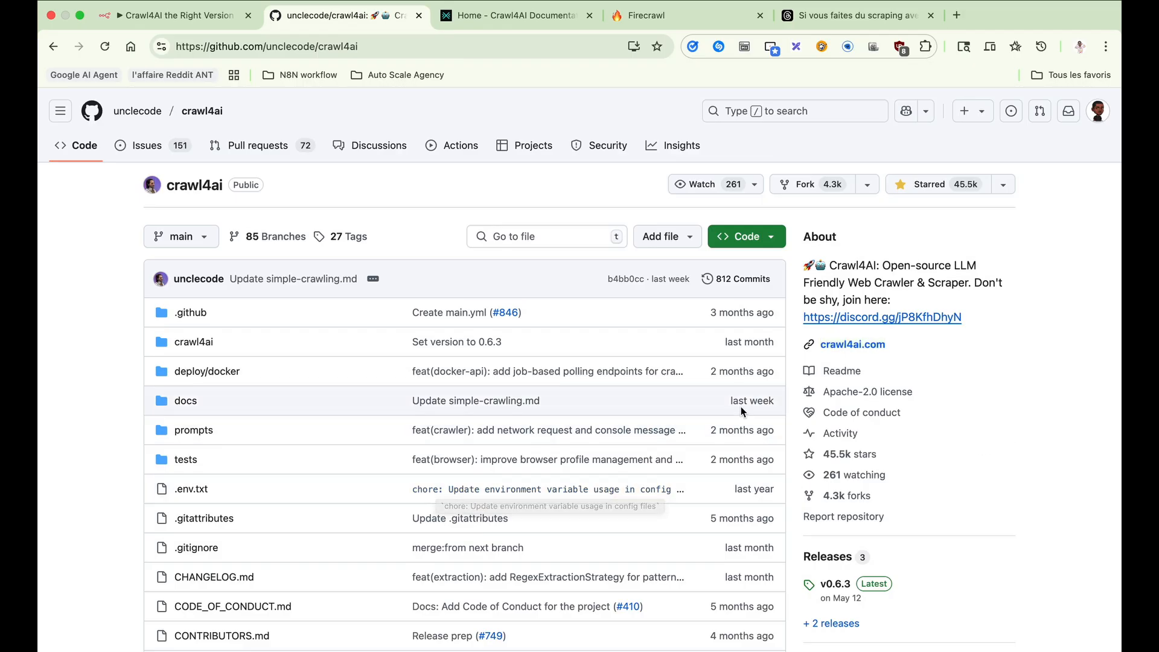
- Open Firecrawl's GitHub repository from its website, skim the README and close the repository again
click(631, 16)
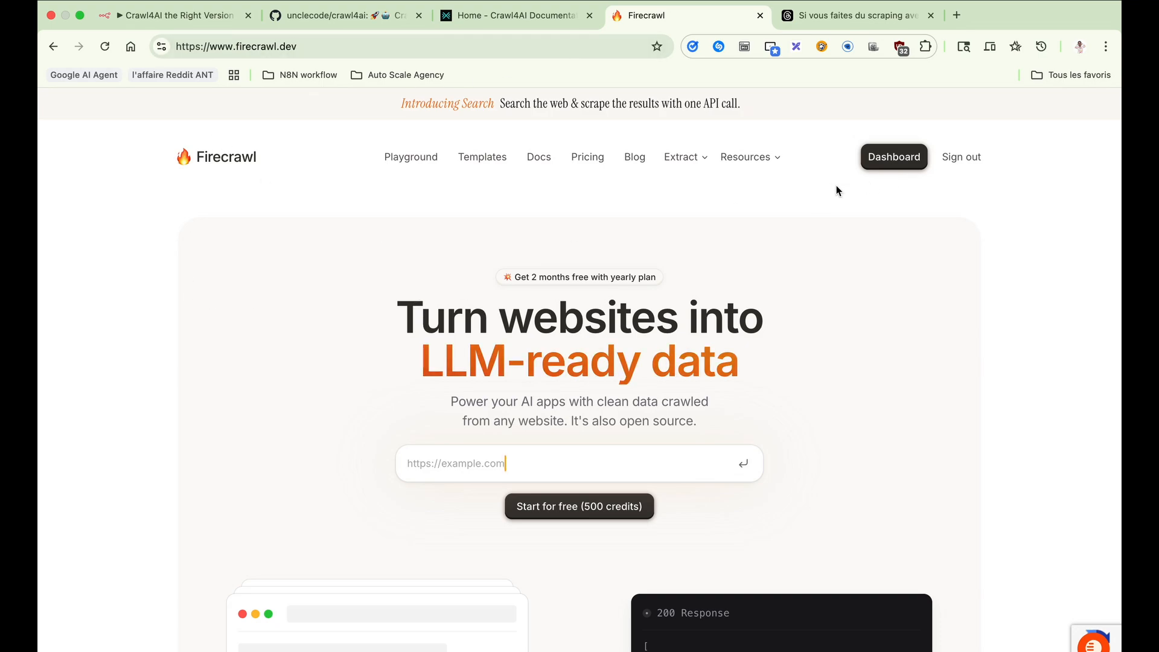
mouse_move(749, 161)
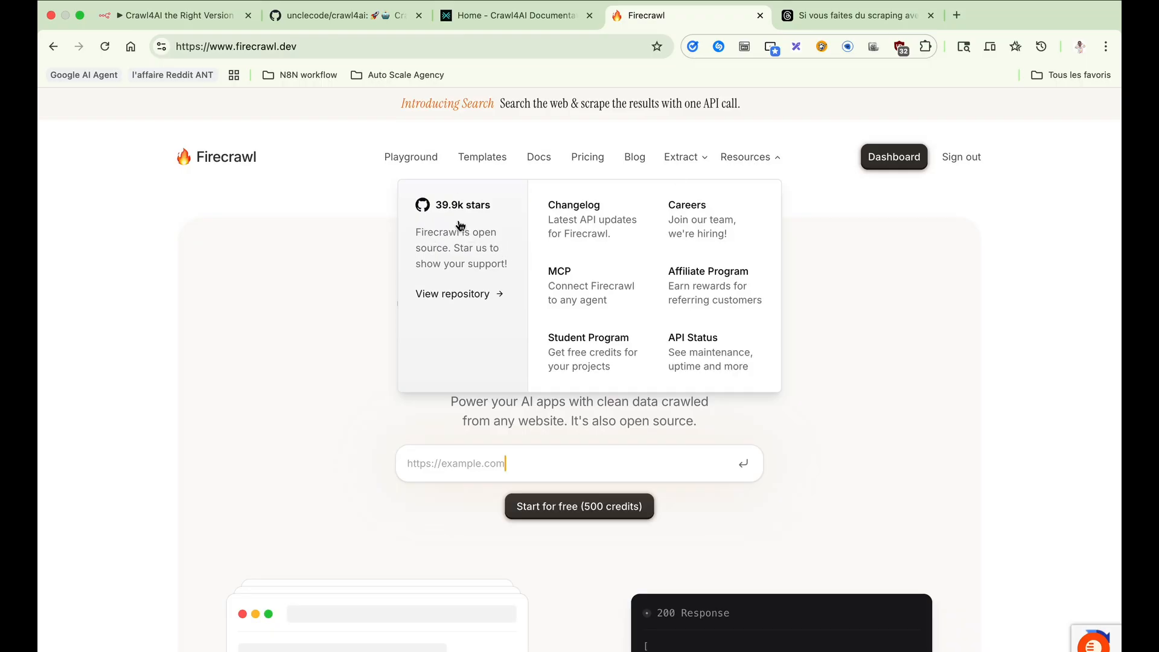
click(436, 203)
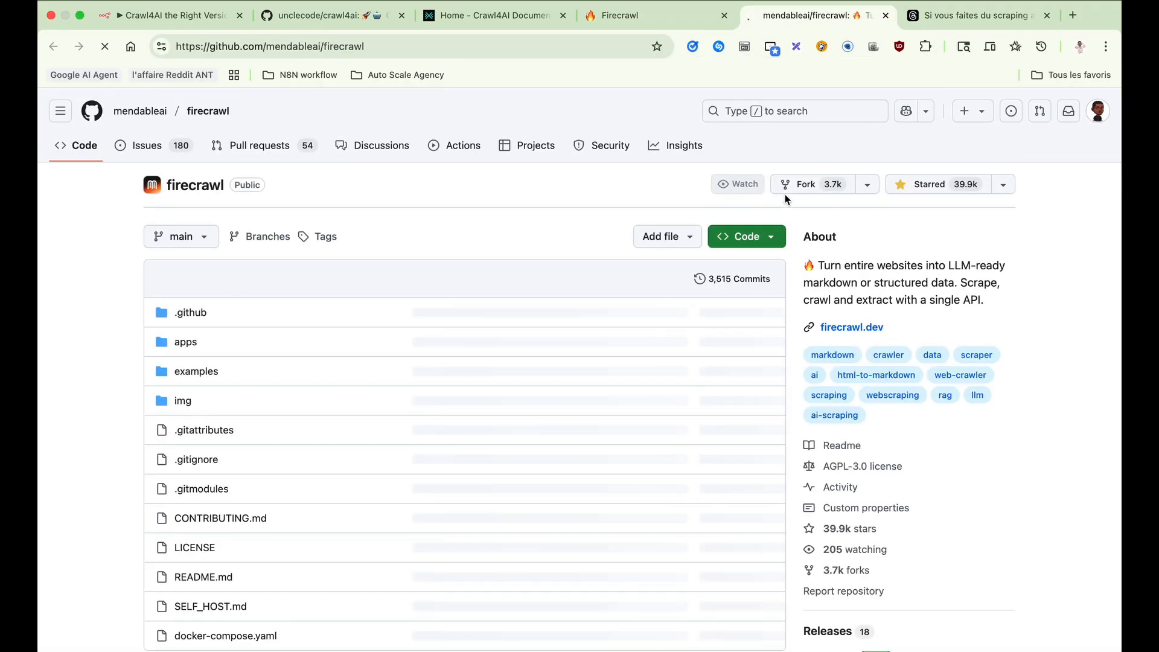
scroll(453, 324, down, 20)
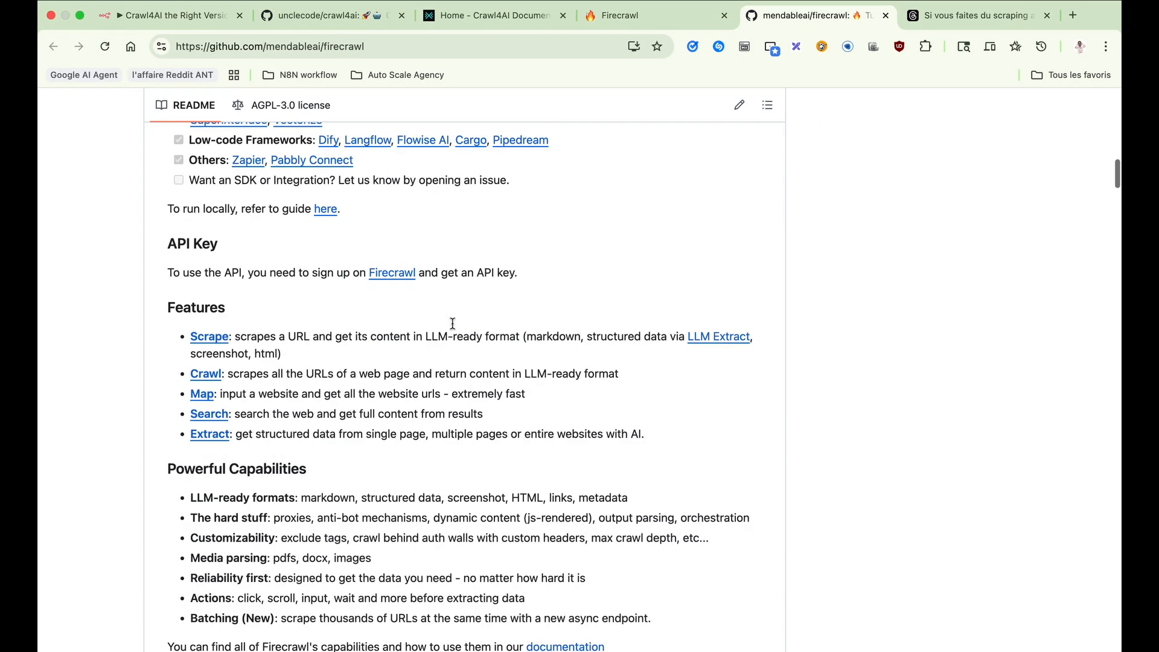
scroll(453, 324, up, 20)
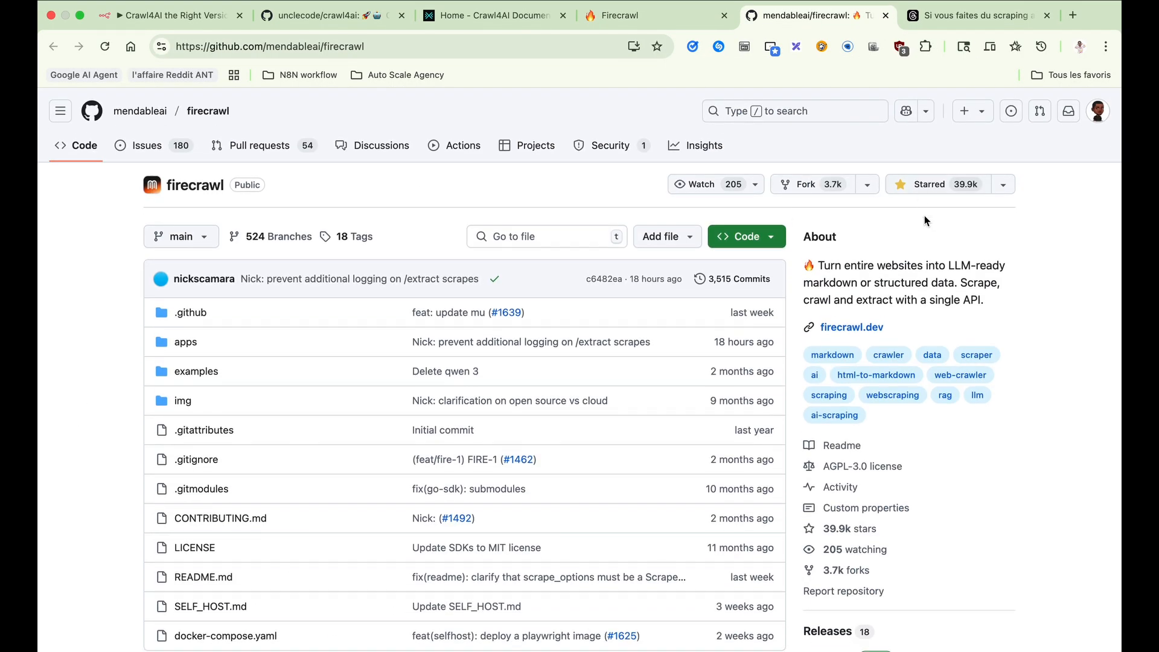
click(888, 18)
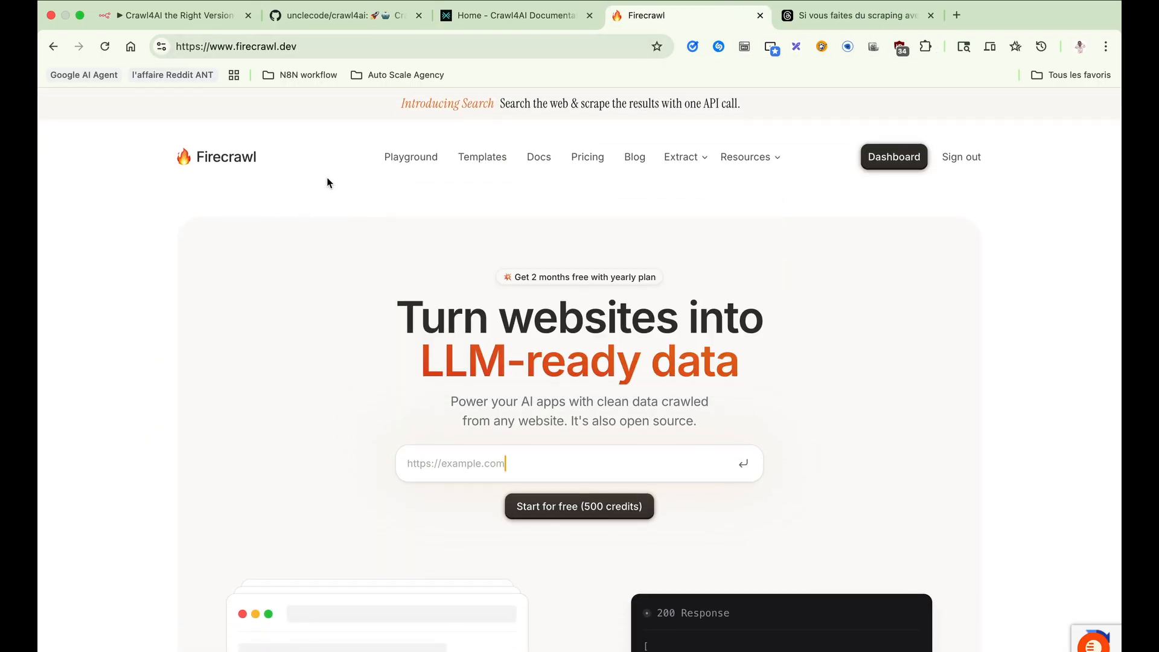
- Review the plans on the Firecrawl pricing page
click(597, 158)
scroll(492, 375, down, 2)
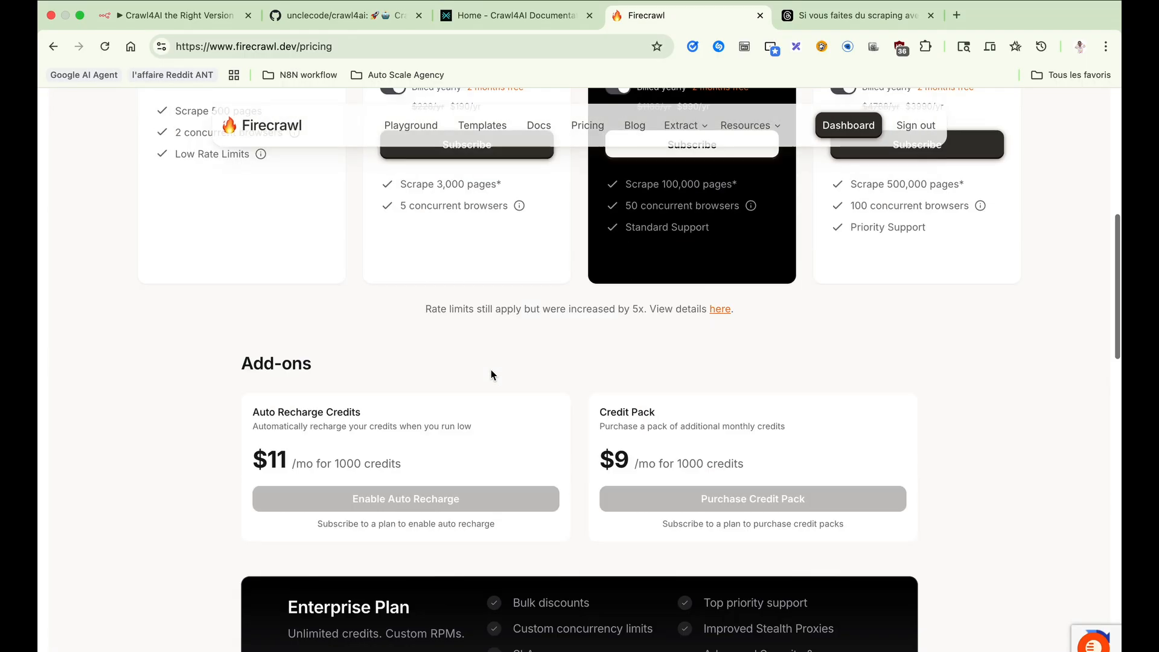
scroll(491, 375, up, 2)
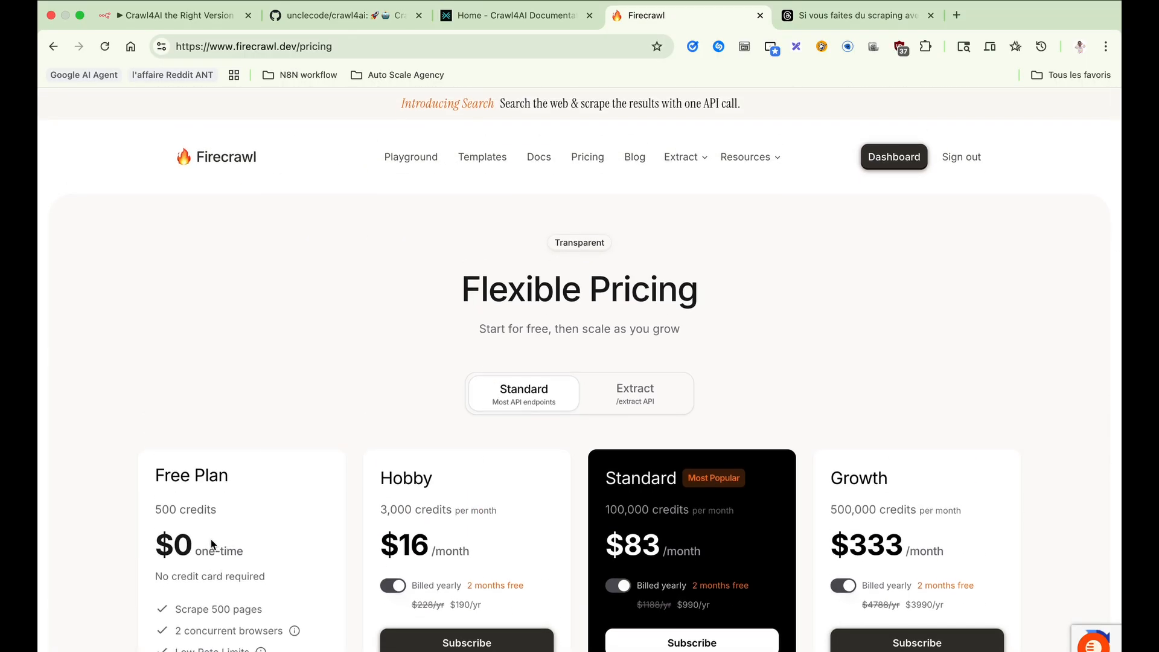
scroll(432, 461, down, 3)
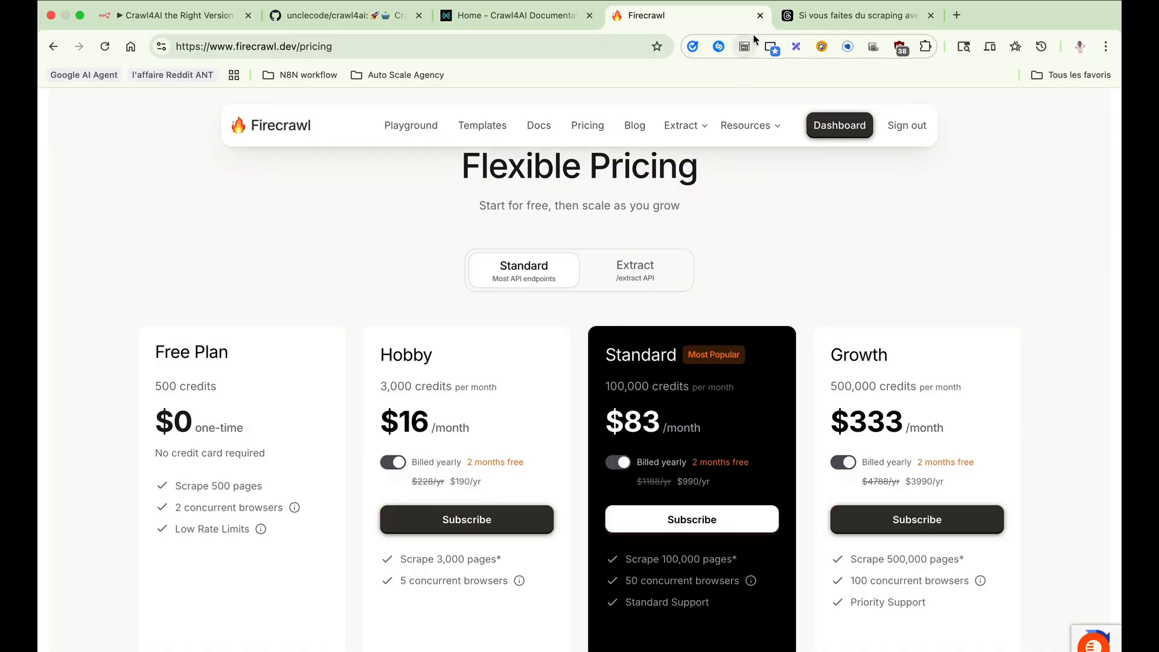
- Close the Firecrawl and Threads pages and return to the crawl4ai GitHub repository
click(760, 16)
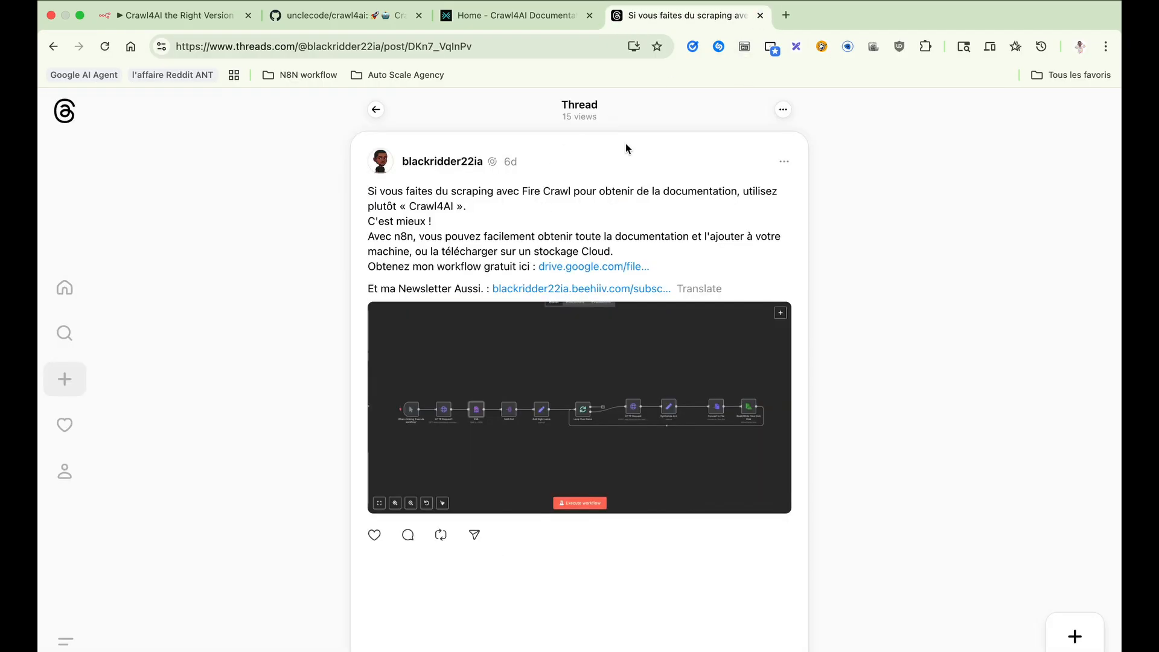
click(760, 16)
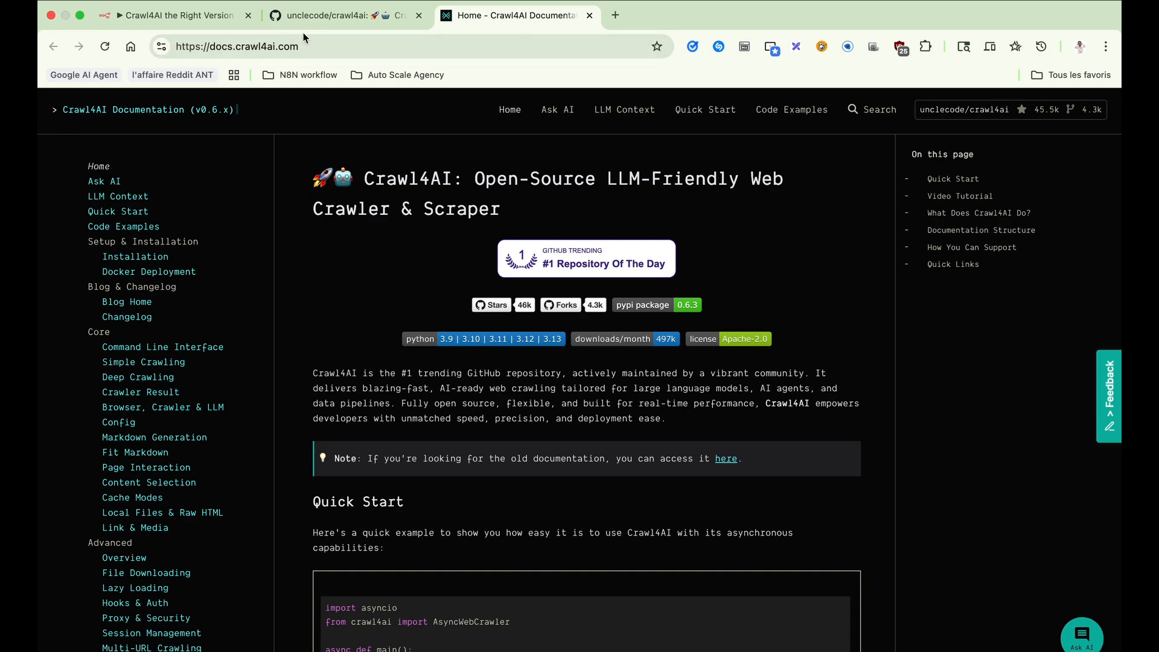
click(330, 24)
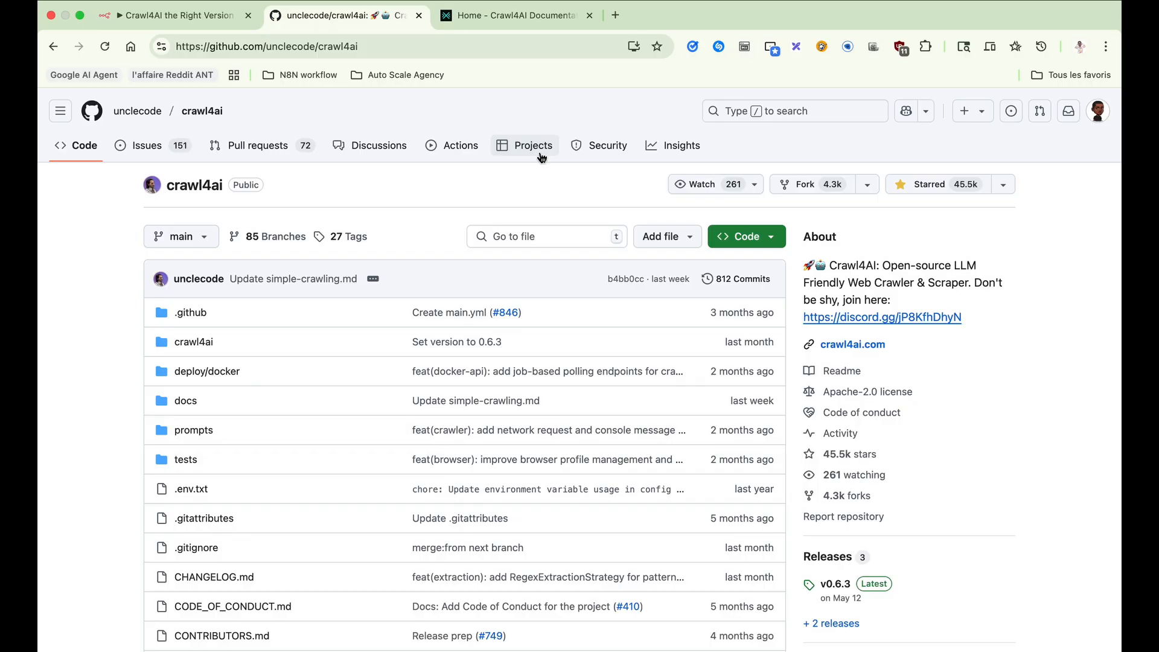
- Skim the Crawl4AI documentation home page and open its Docker Deployment guide
click(615, 16)
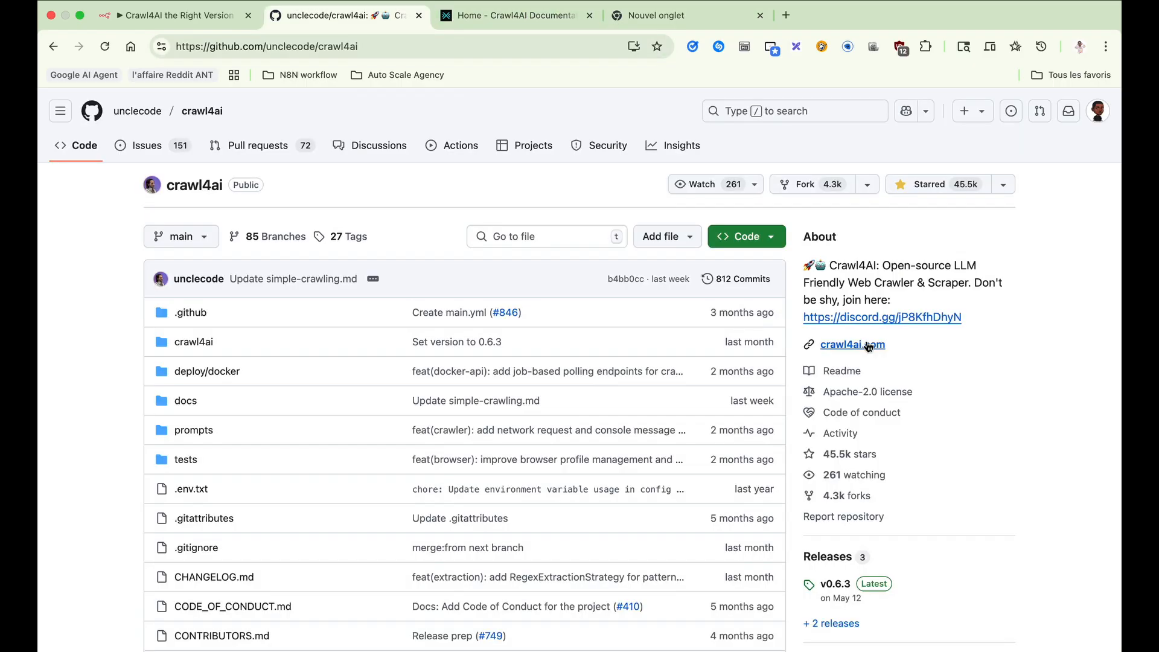
click(550, 17)
scroll(434, 514, down, 10)
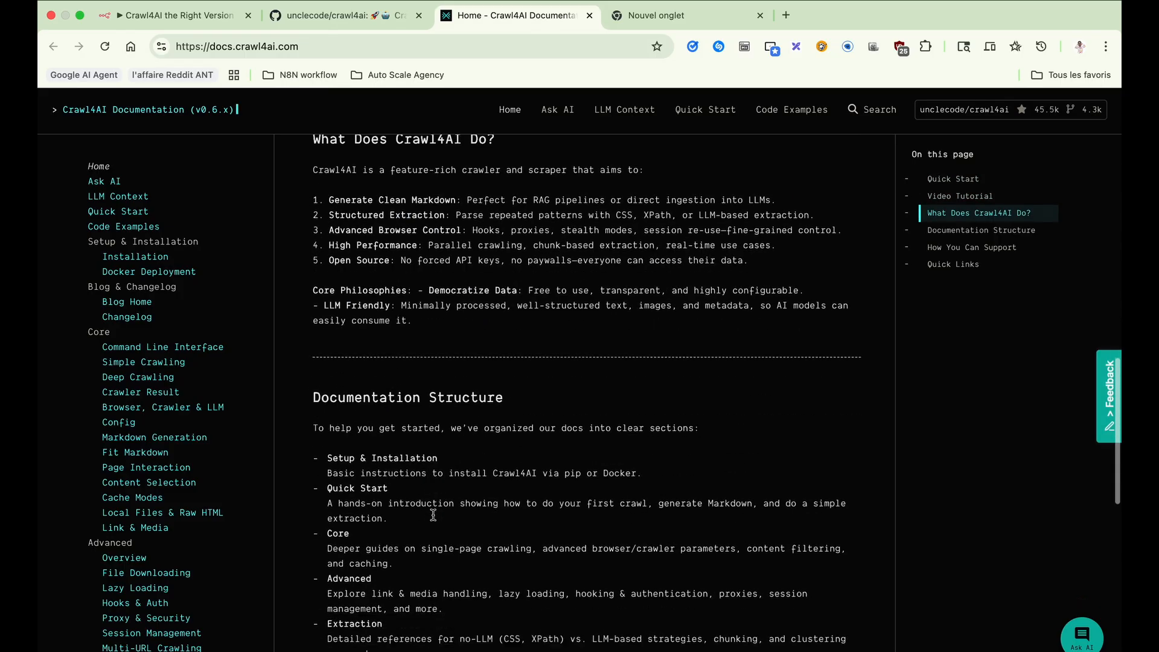
scroll(433, 515, down, 1)
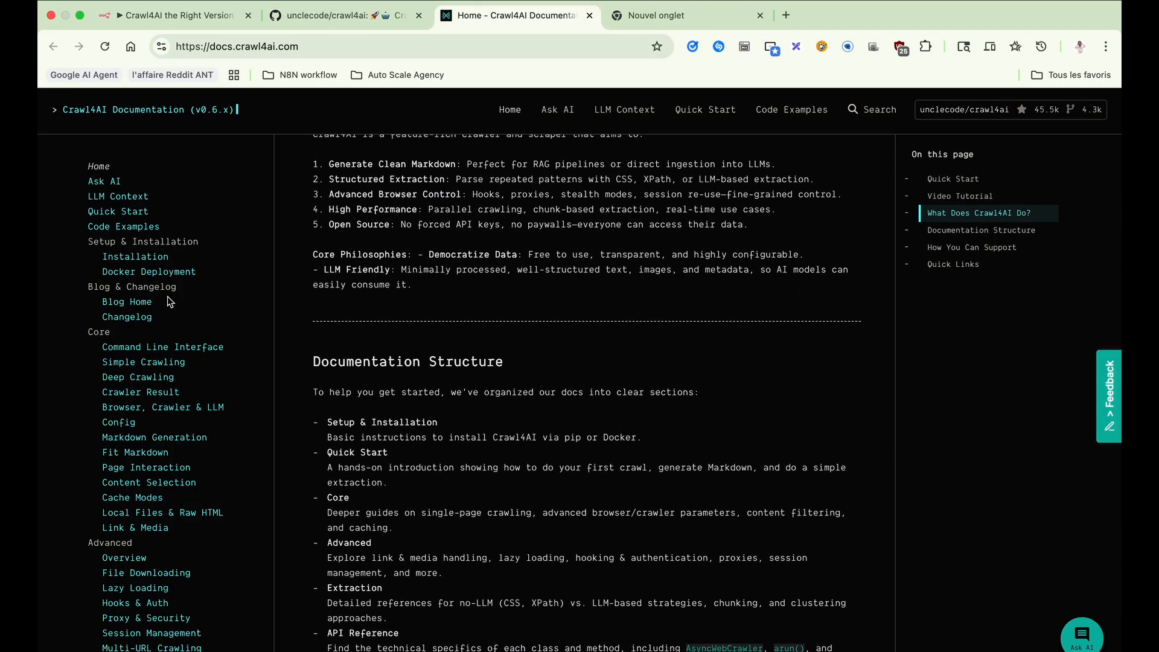
click(163, 275)
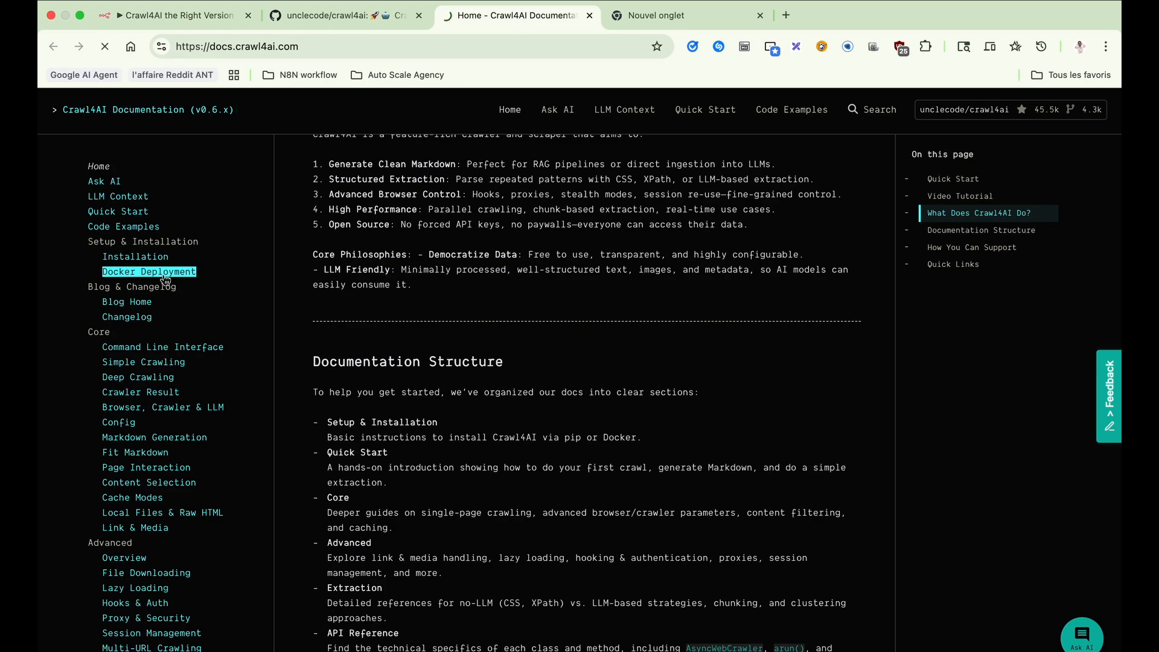
- Switch to Docker Desktop, make it full screen and list all containers, including stopped ones
key(ctrl+Left)
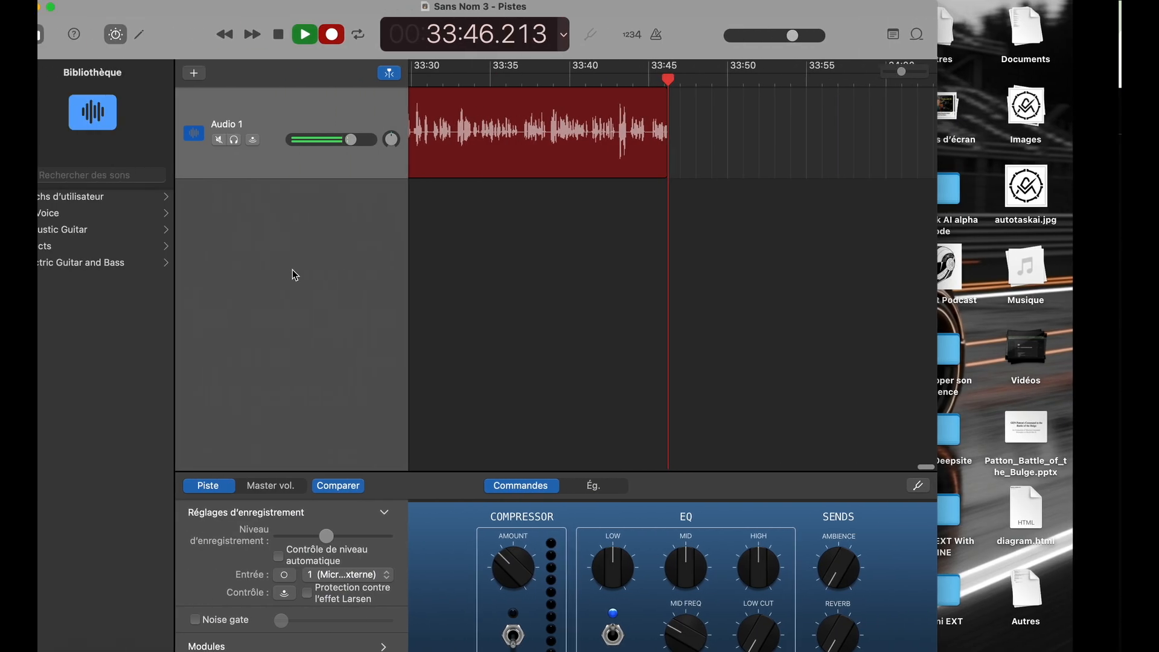
mouse_move(38, 398)
click(121, 266)
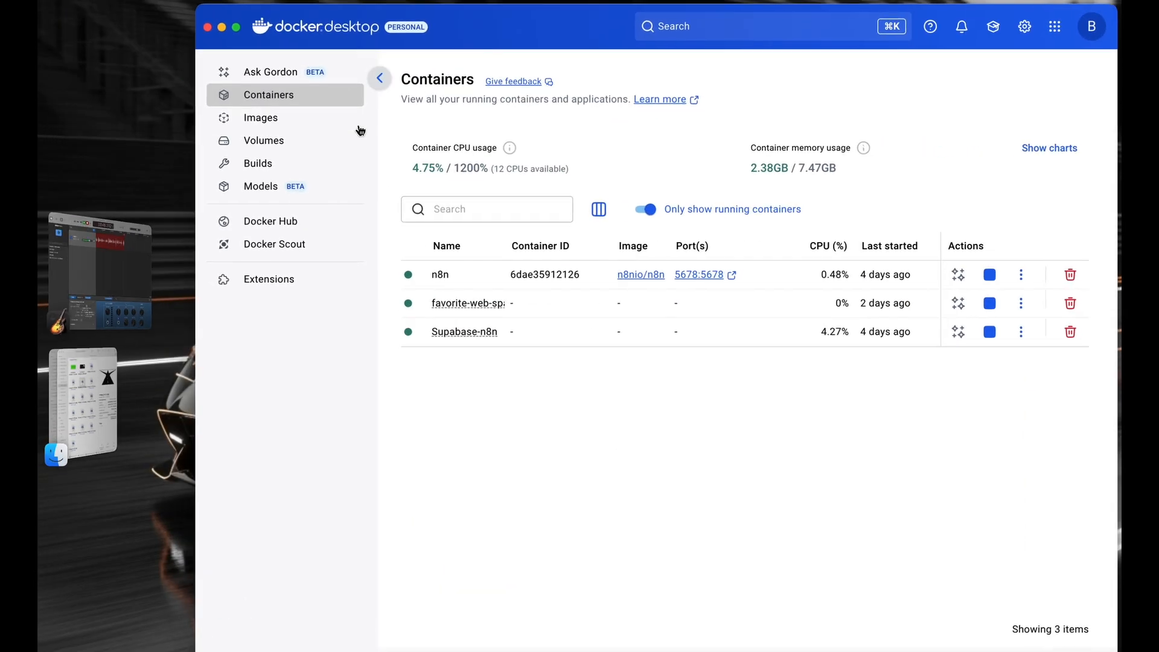
click(237, 27)
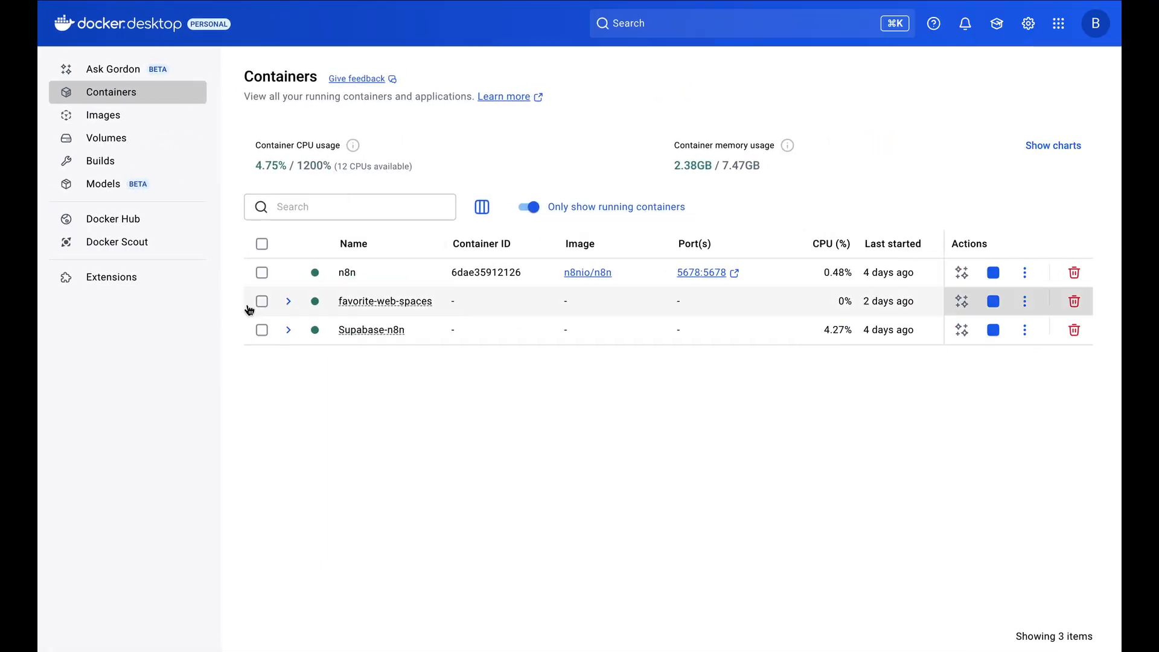
click(559, 207)
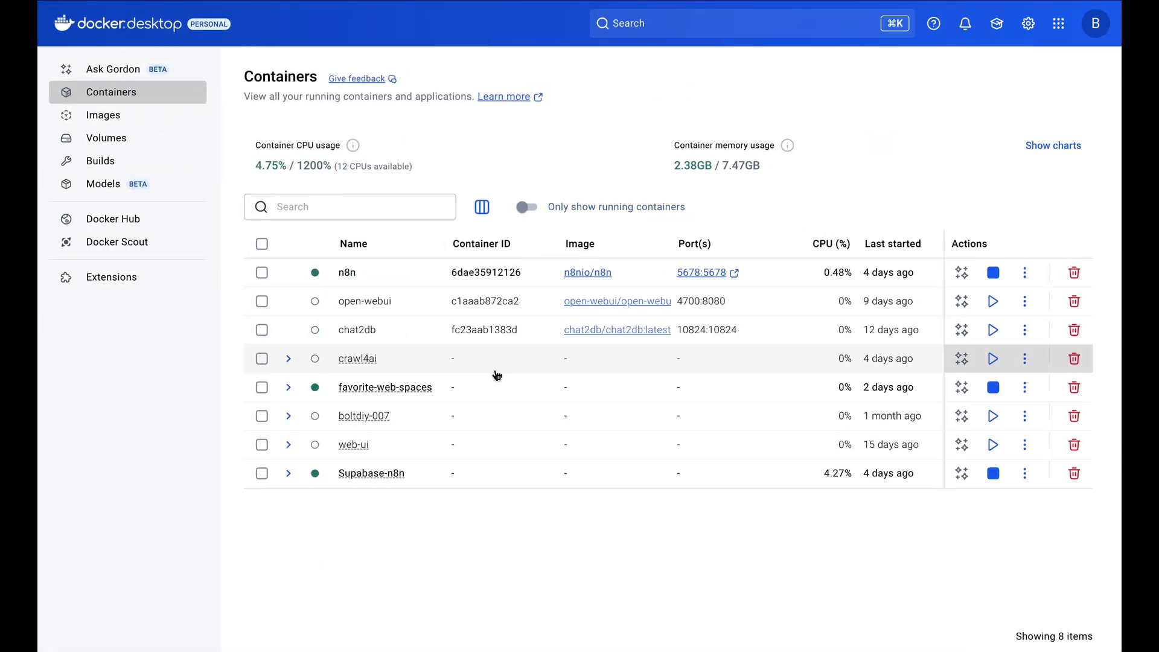
- Inspect the crawl4ai container's port and logs, return to the container list and open the built-in terminal
click(290, 360)
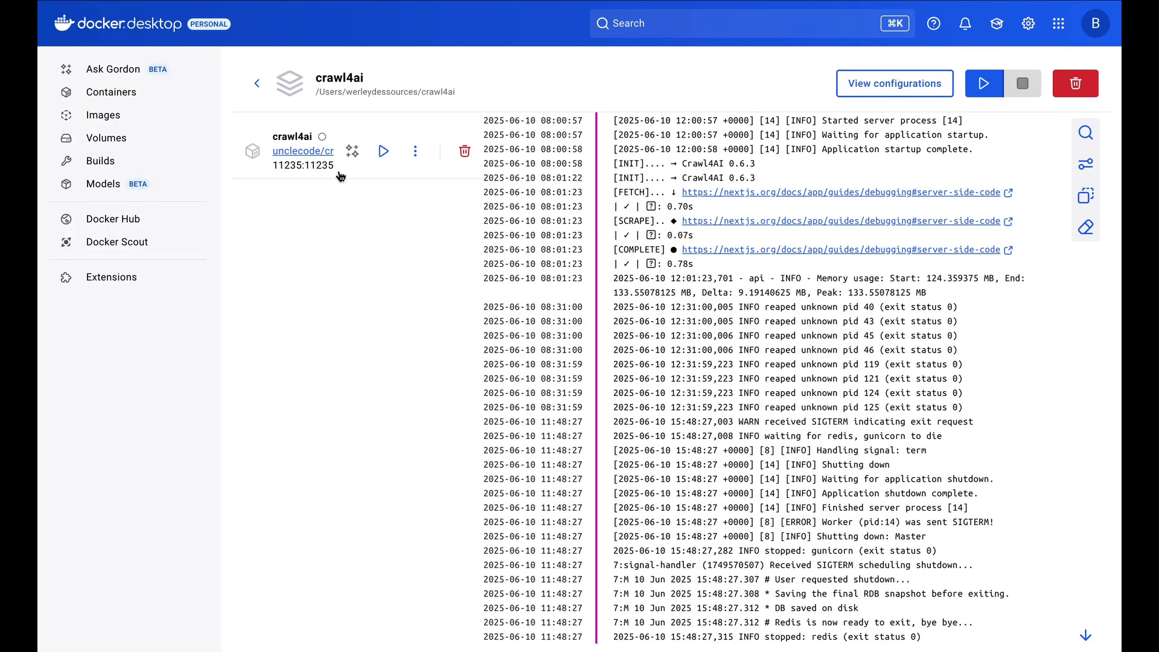
click(256, 82)
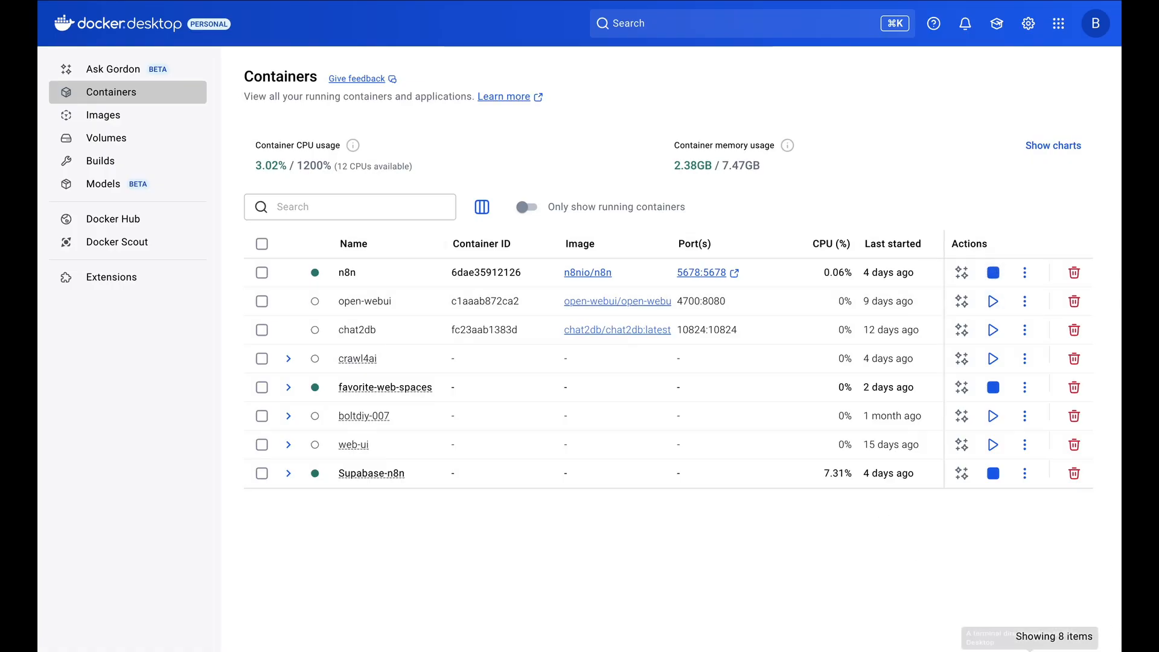
click(1028, 650)
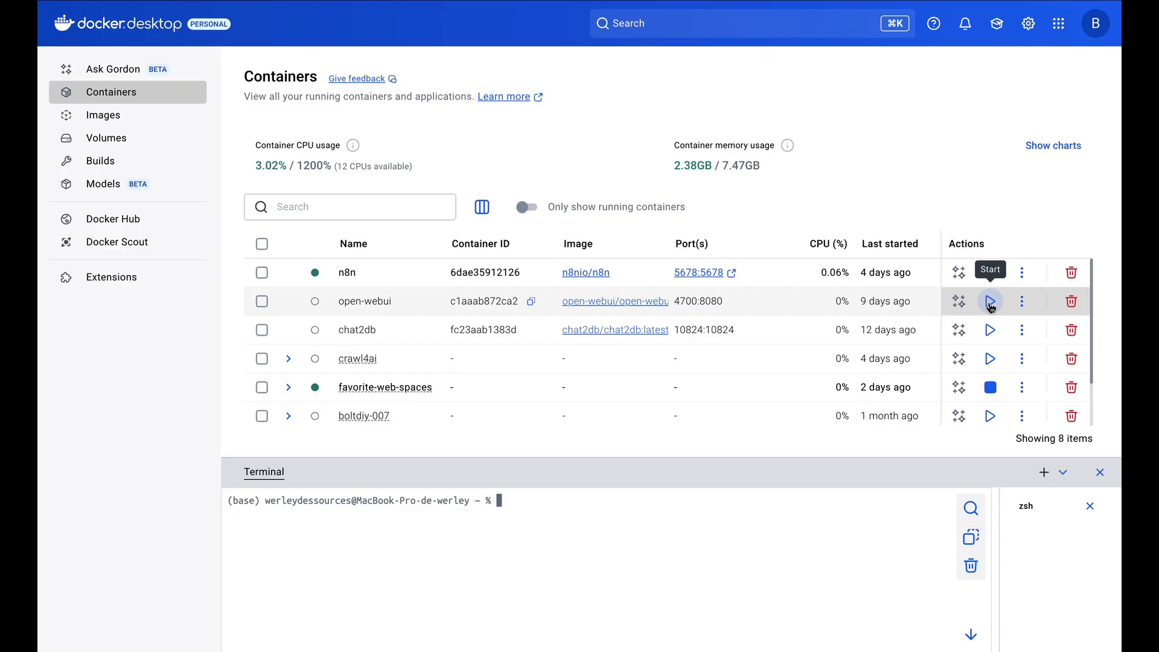
click(1022, 273)
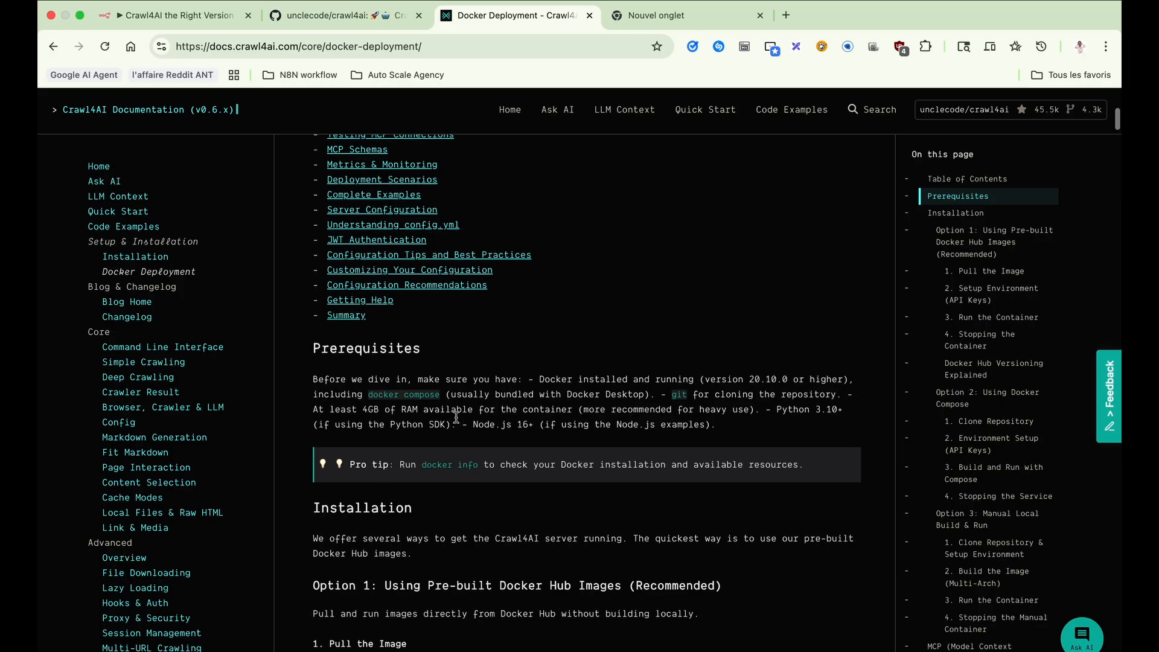
- Switch to the Crawl4AI documentation in the browser and review its Installation page and the Docker guide's setup options
scroll(459, 424, up, 10)
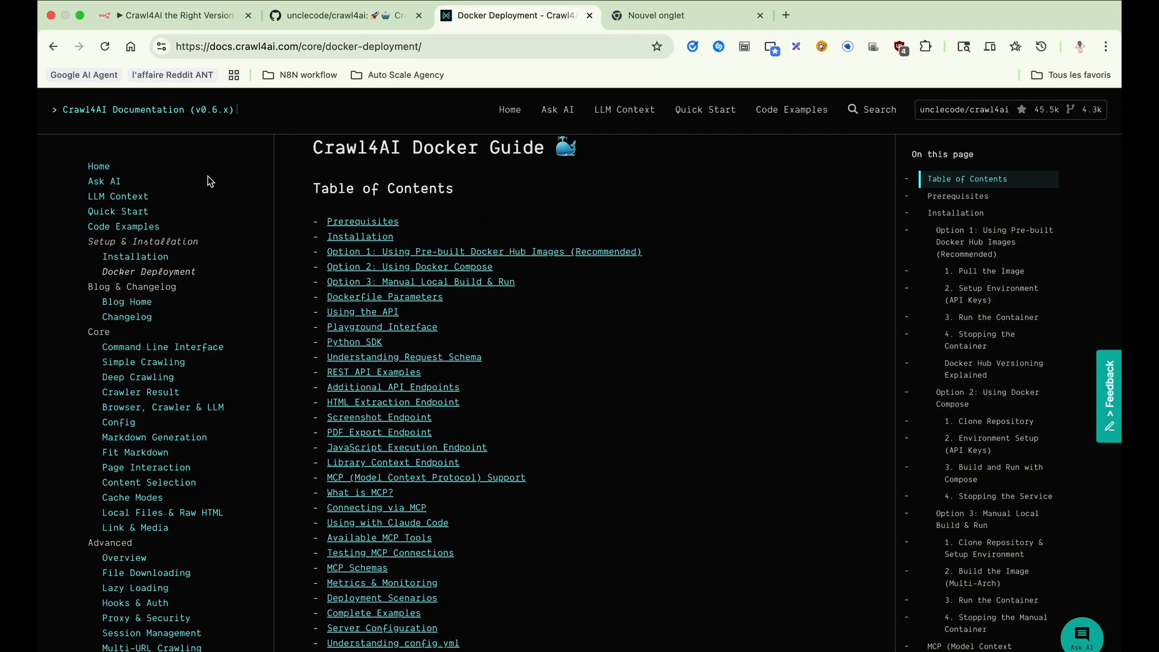
click(144, 259)
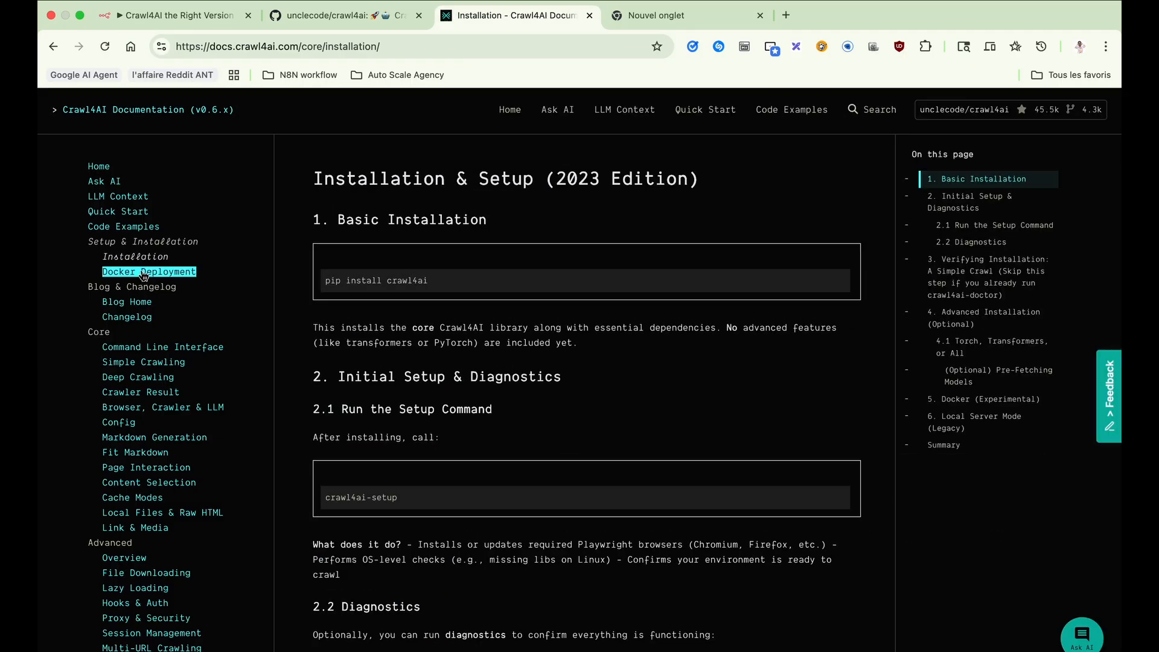
mouse_move(396, 279)
click(189, 278)
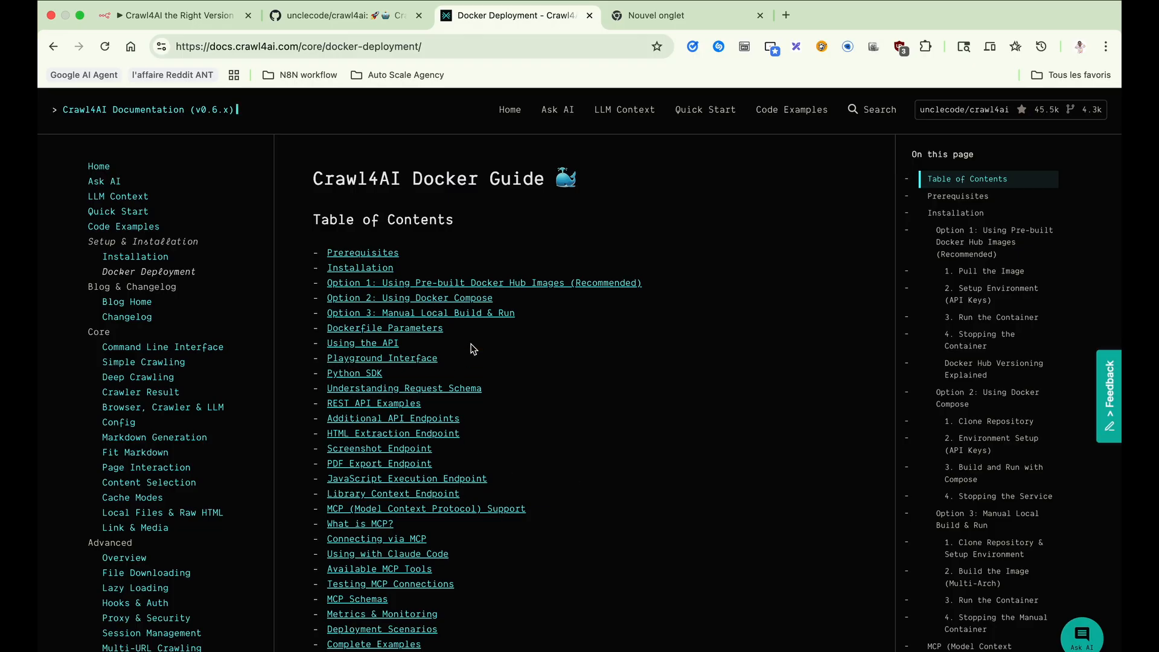
triple_click(413, 309)
- Switch to Docker Desktop, search Docker Hub for crawl4ai, open the unclecode/crawl4ai image page and close the terminal
key(ctrl+Left)
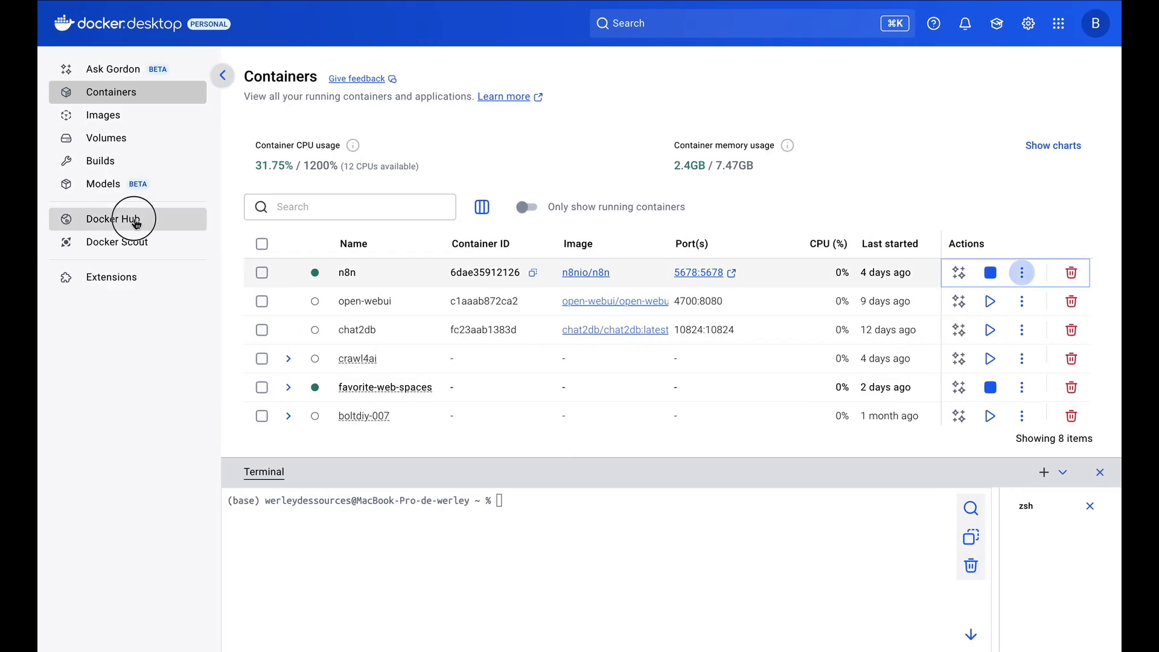
click(133, 219)
click(365, 122)
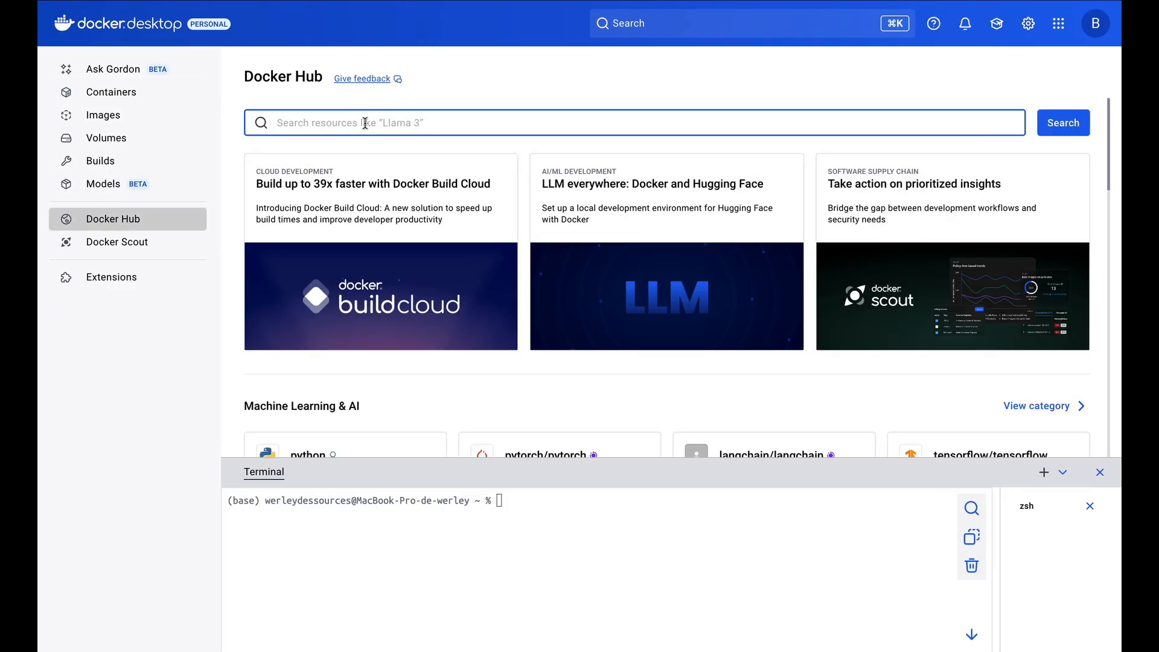
text(cr)
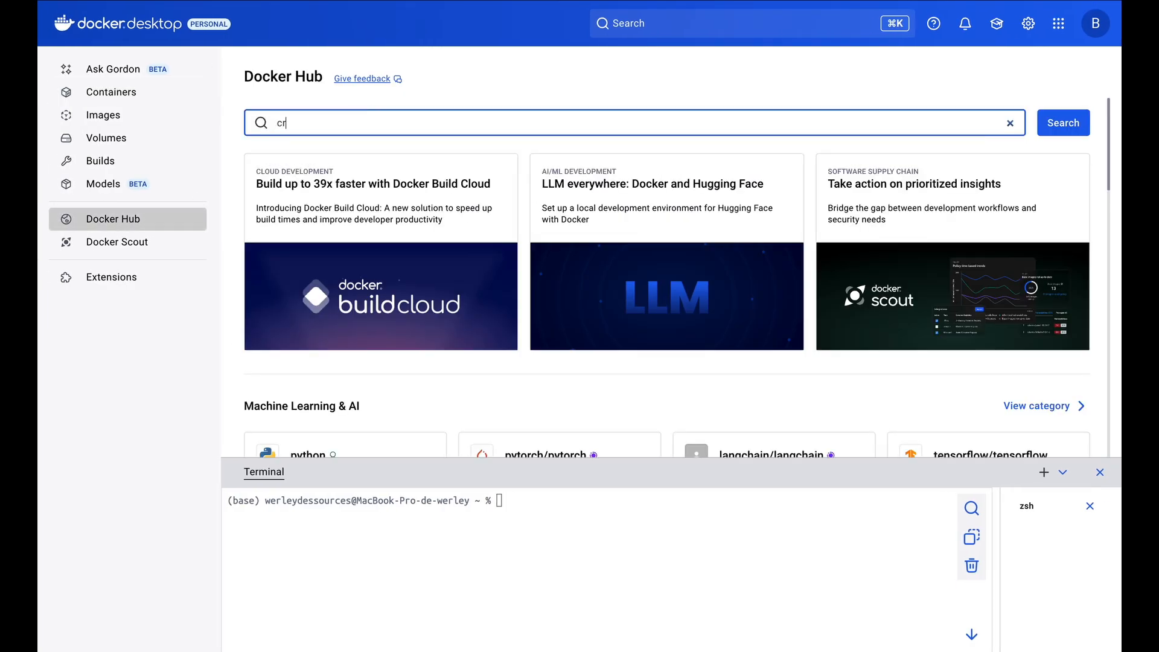
text(awl4ai)
key(Return)
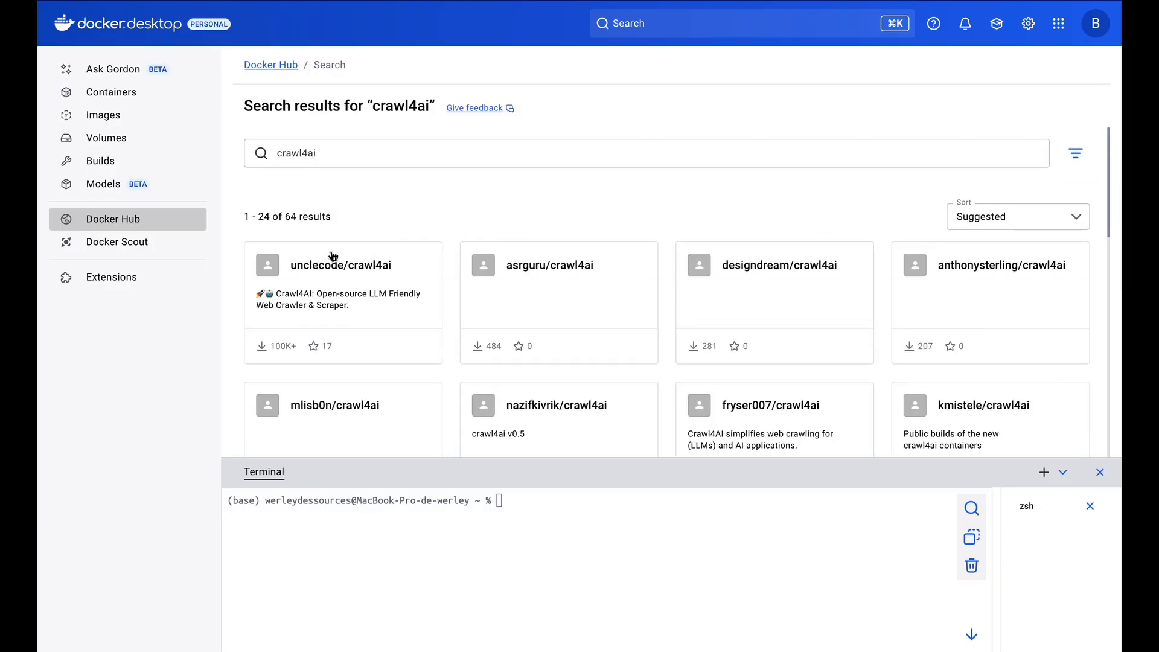
click(364, 269)
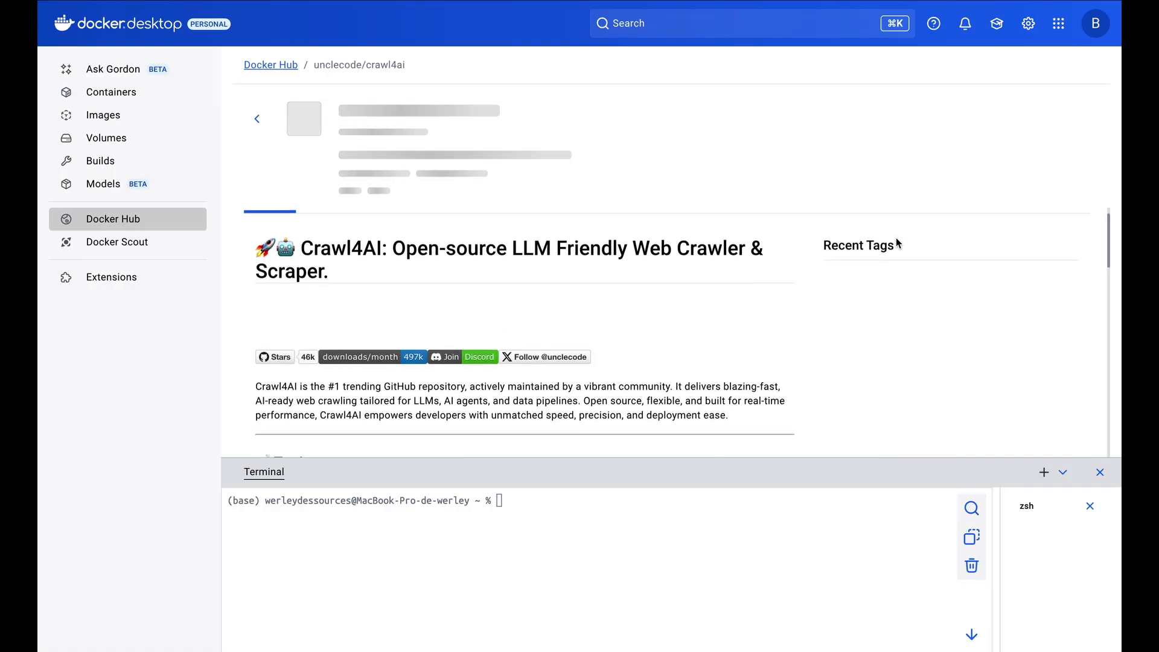
click(1100, 472)
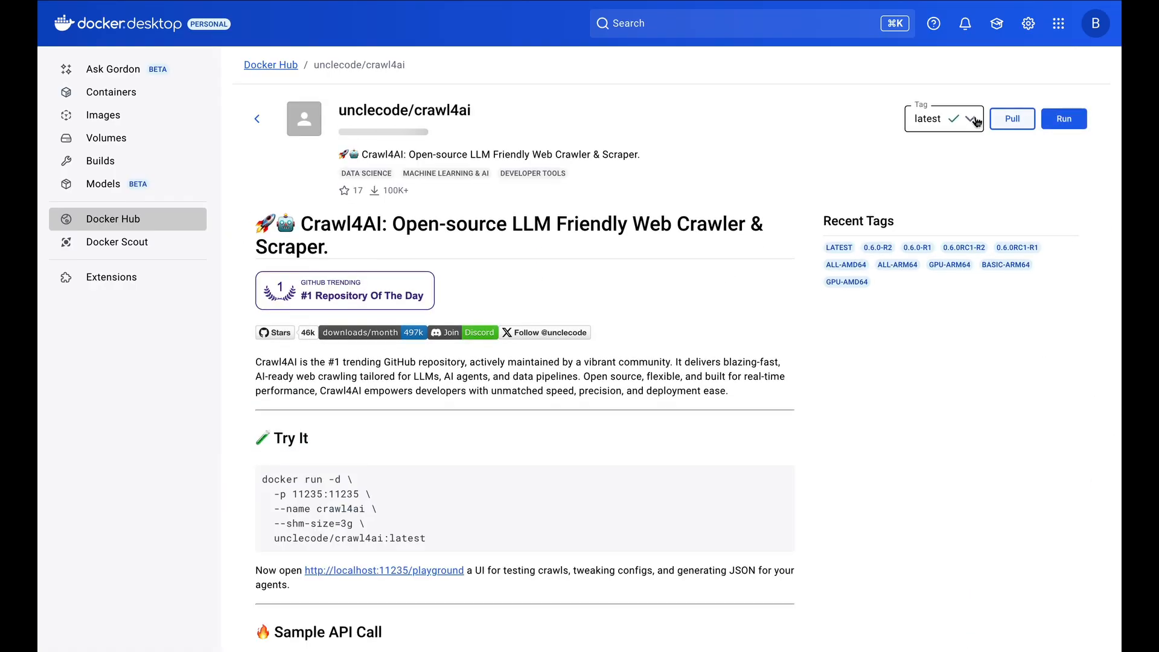
- Choose the basic-amd64 image tag and review the docker run command and the sample API calls on the image page
click(970, 119)
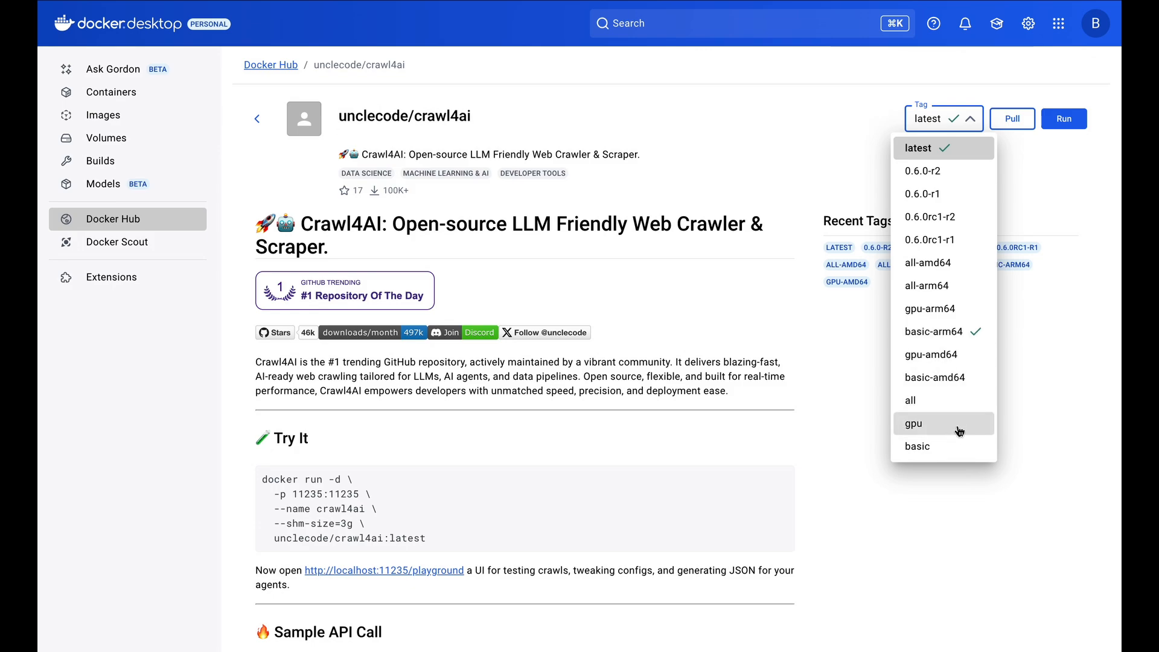
click(954, 381)
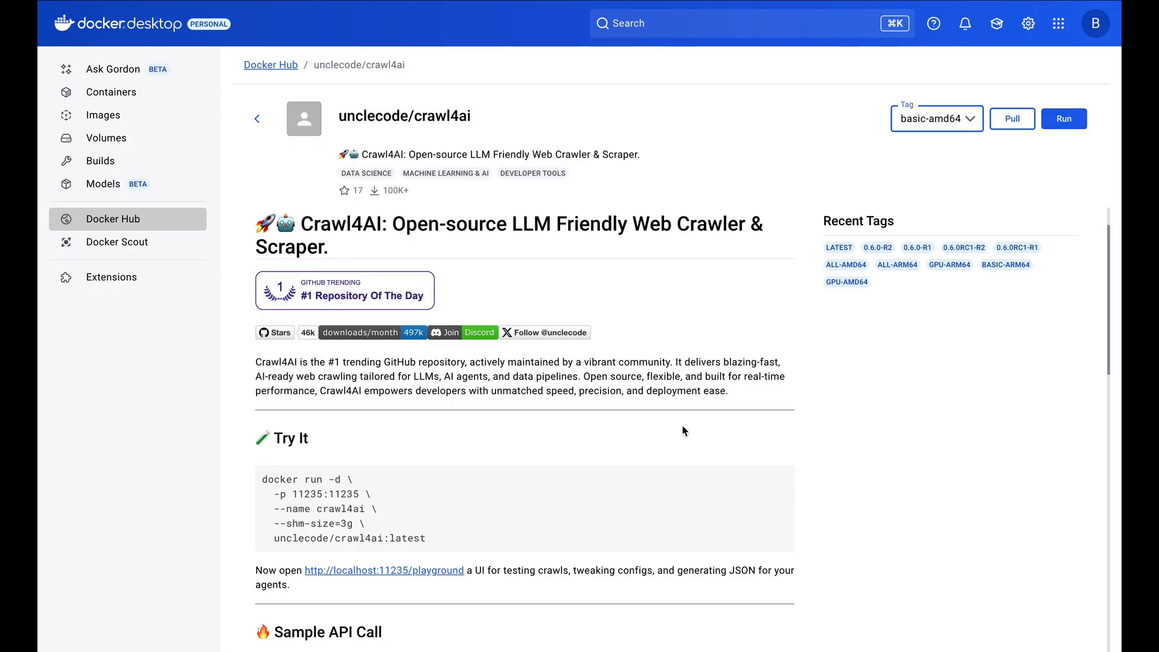
scroll(682, 425, down, 3)
mouse_move(329, 344)
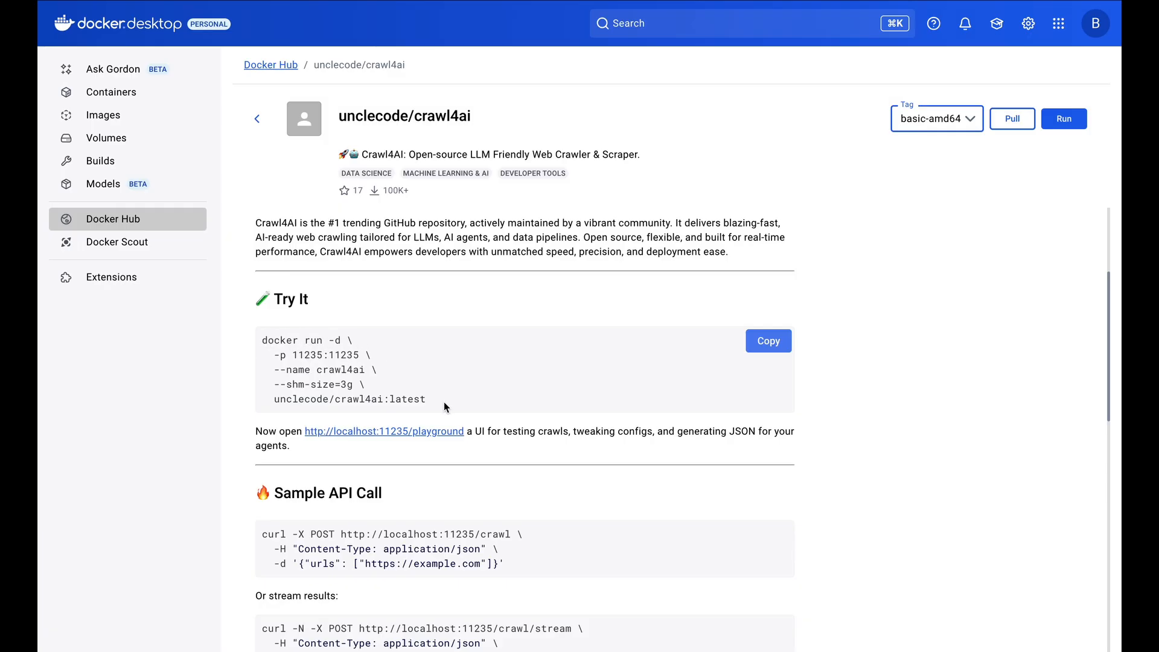
drag(444, 401, 260, 345)
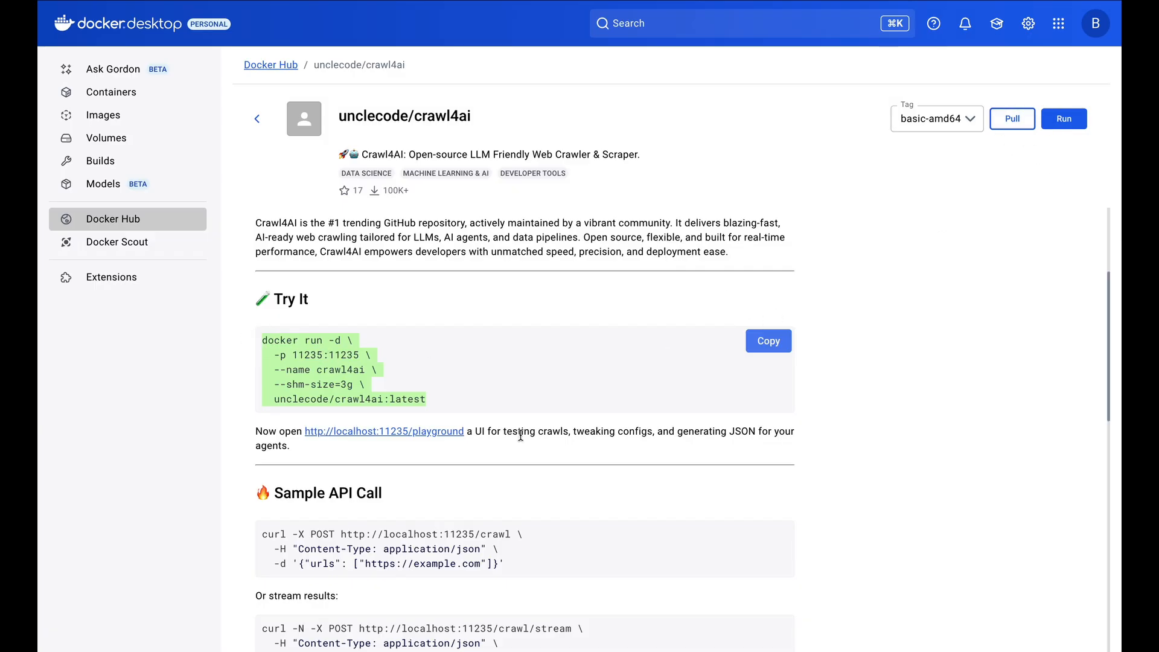
scroll(521, 433, down, 3)
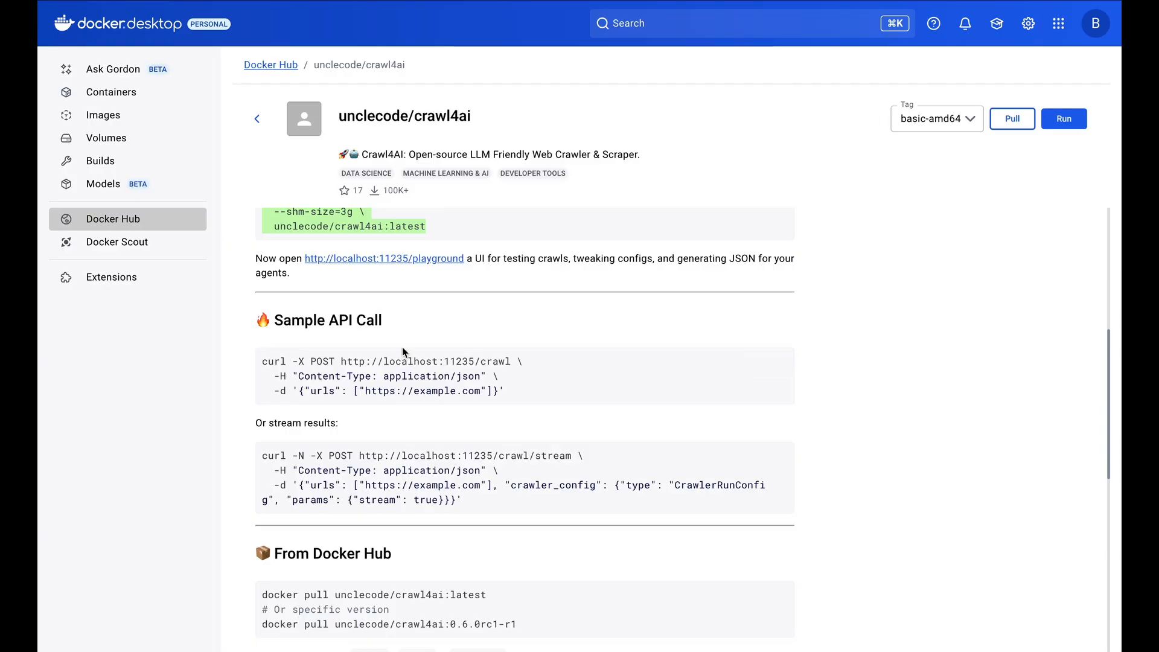
mouse_move(482, 358)
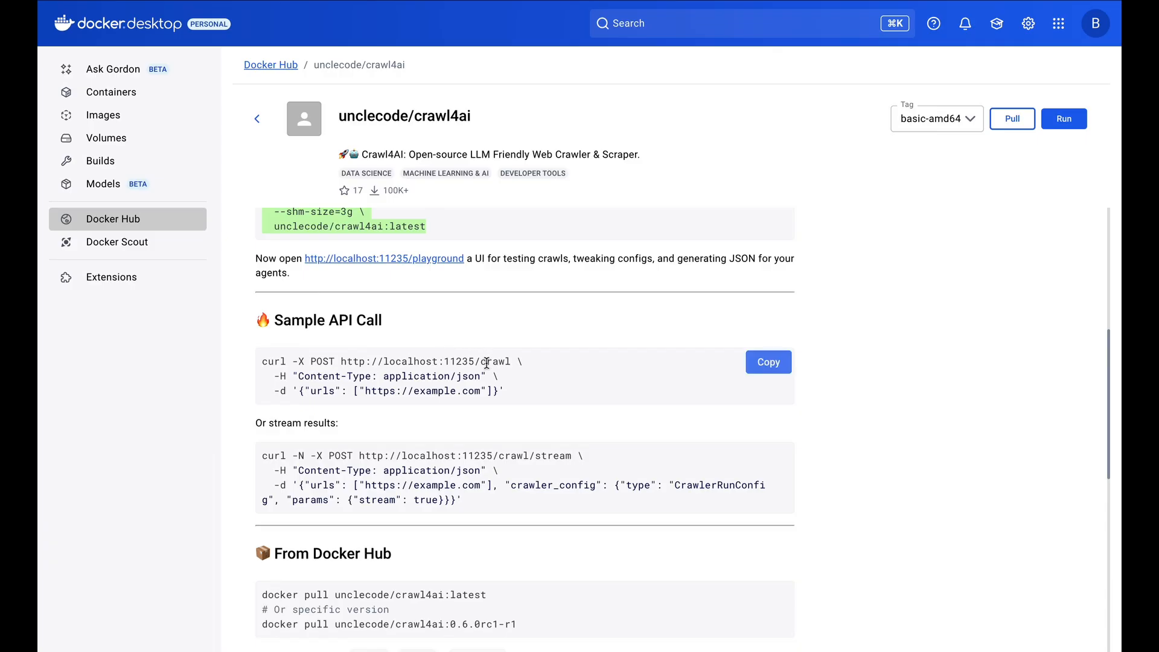
click(372, 347)
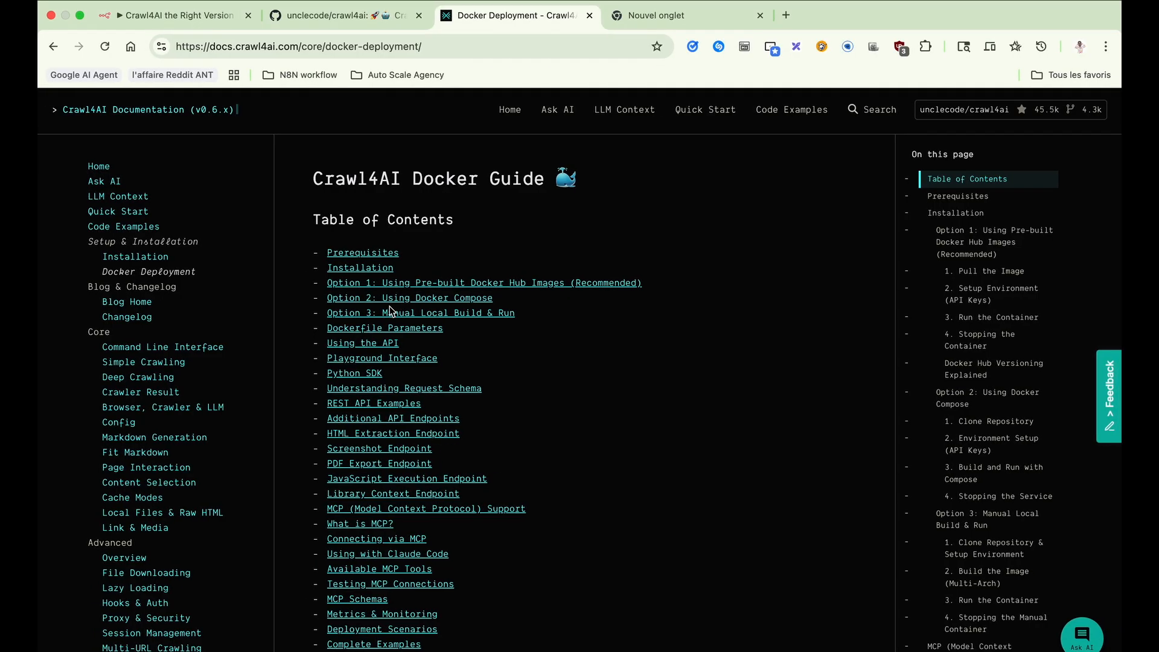
- View the Docker guide's pre-built Docker Hub images option in the browser and return to Docker Desktop's container list
click(431, 283)
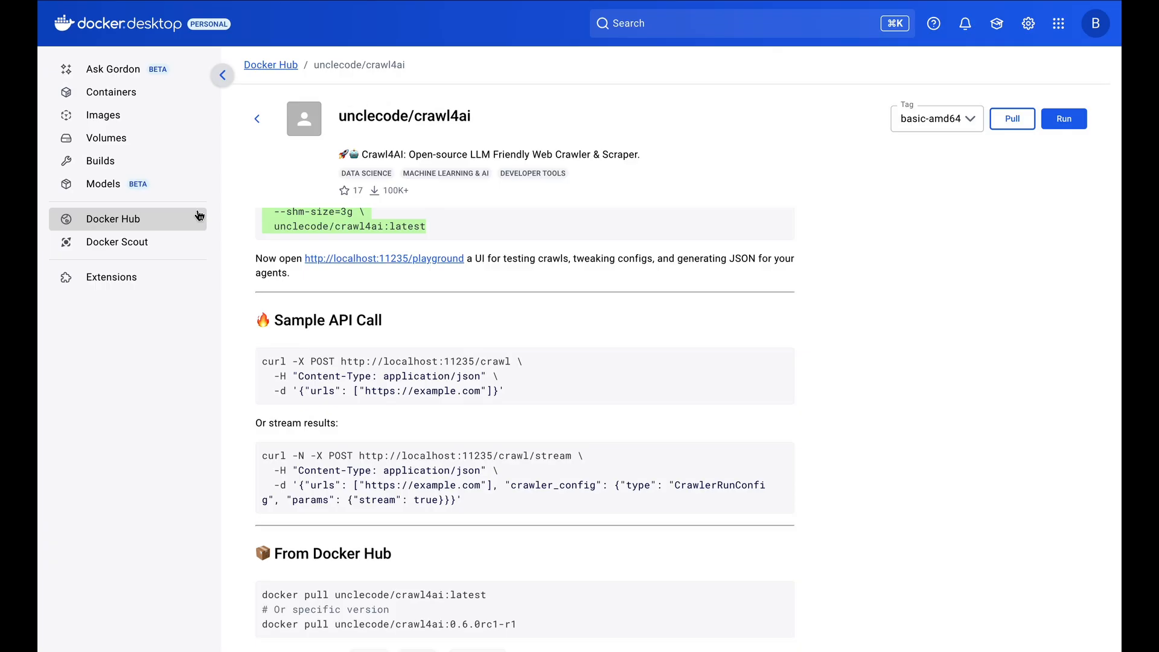
key(ctrl+Right)
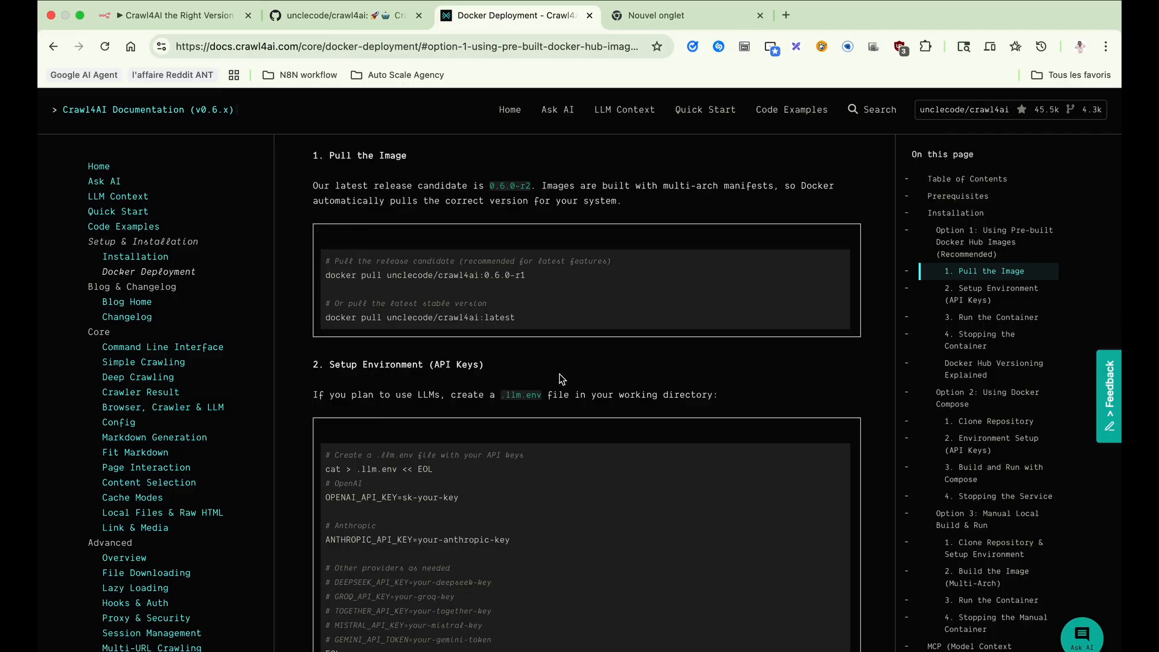
key(ctrl+Left)
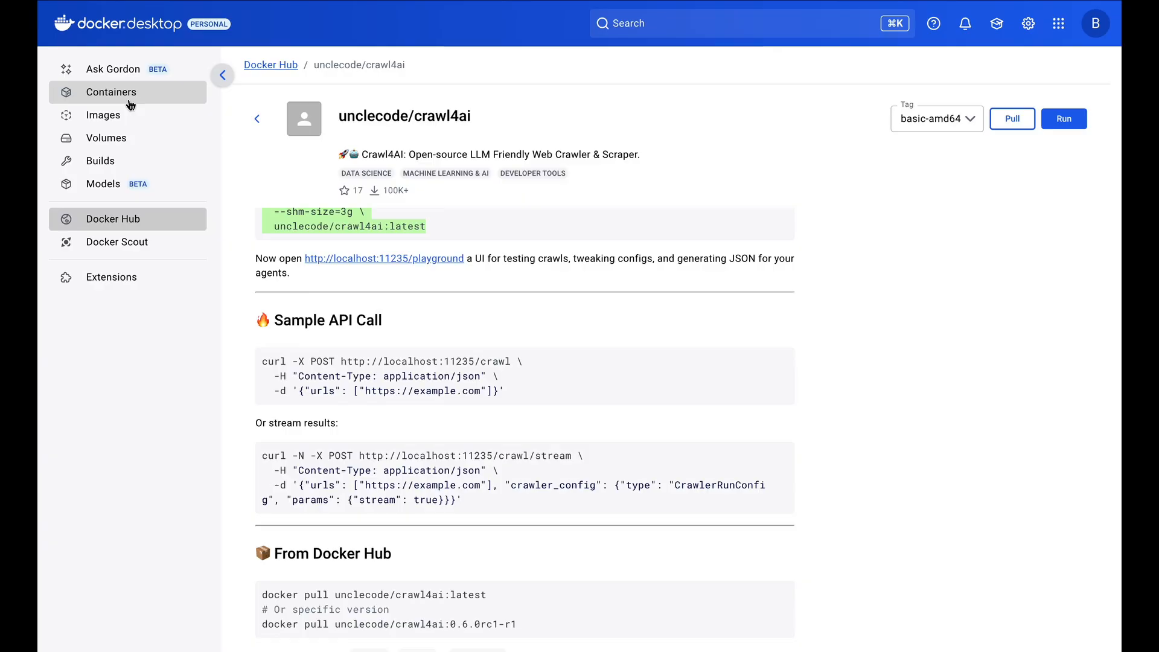
click(129, 103)
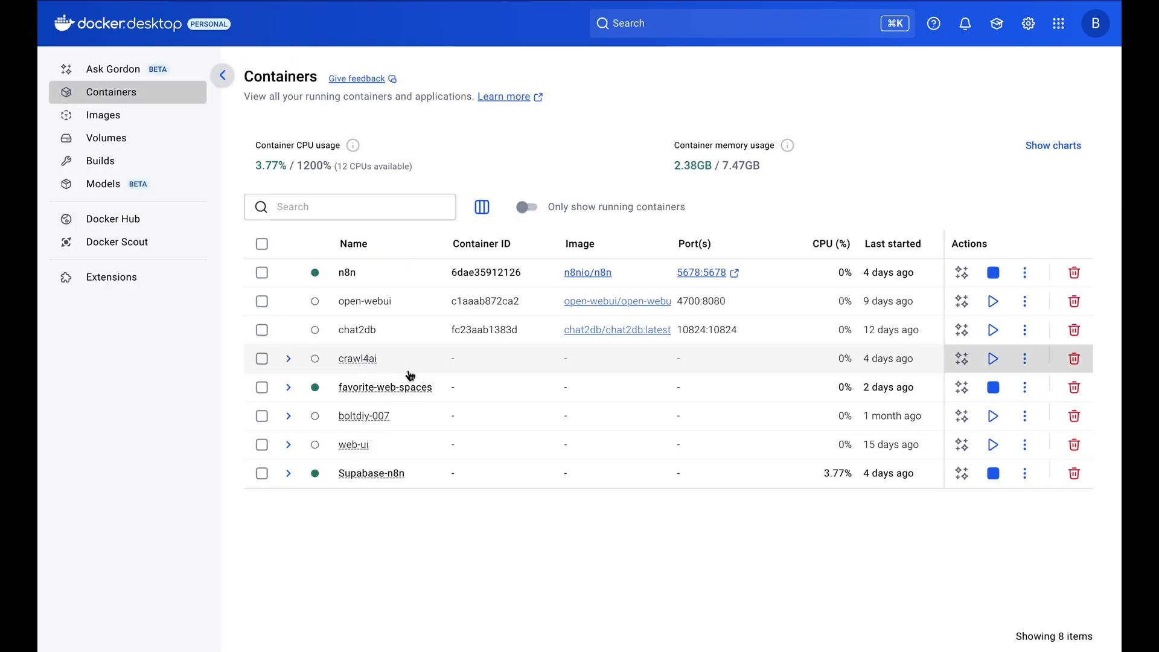
- Switch to the browser, search the web for ngrok in a new tab and open its Download page
key(ctrl+Right)
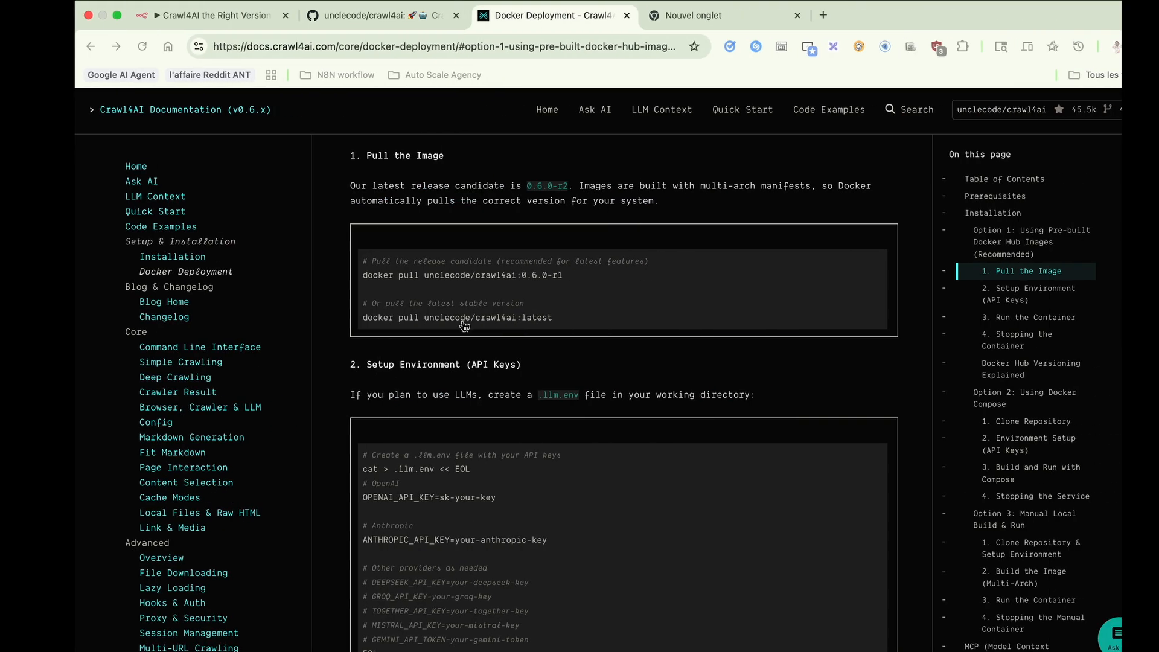
click(778, 21)
text(ngrok)
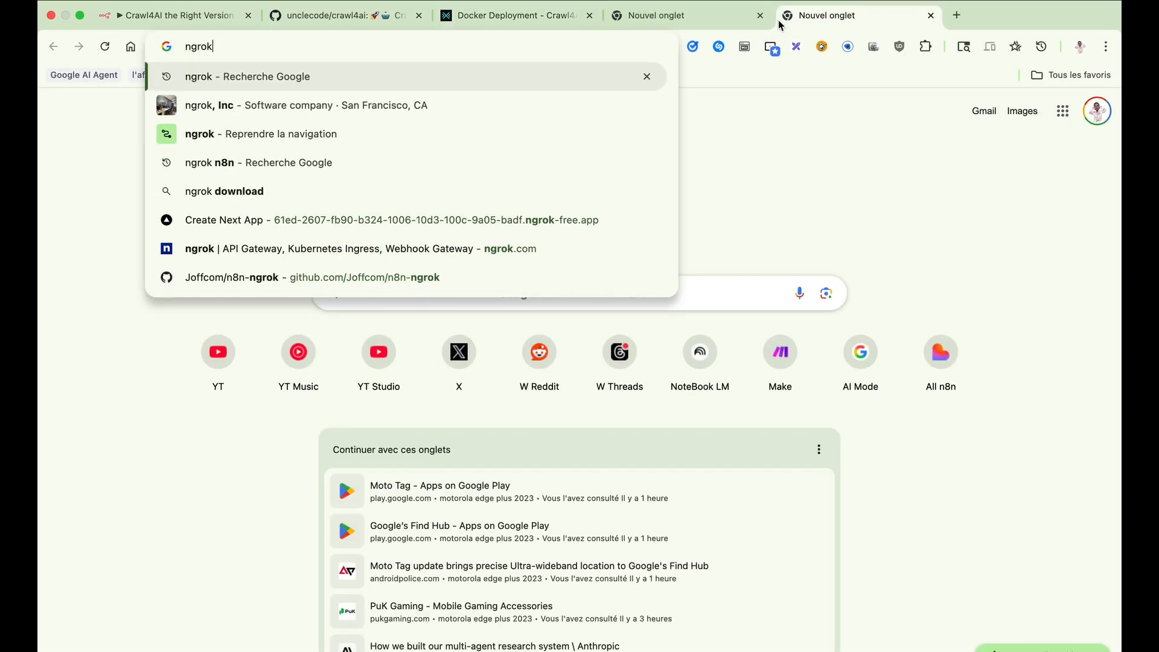
key(Return)
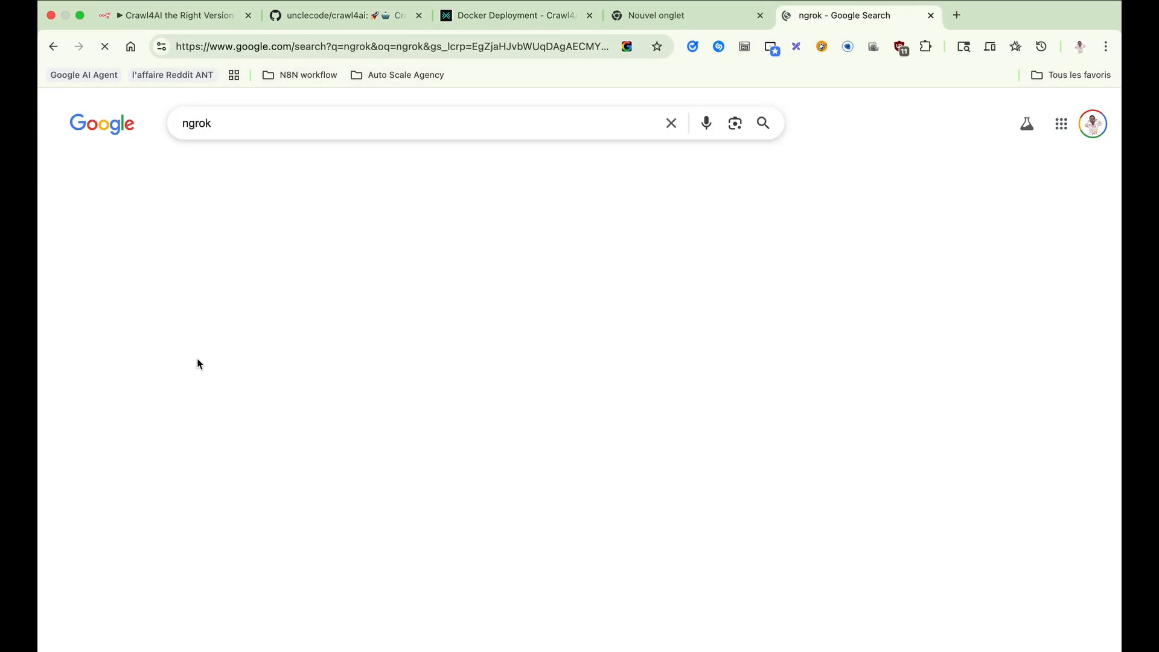
scroll(224, 543, down, 3)
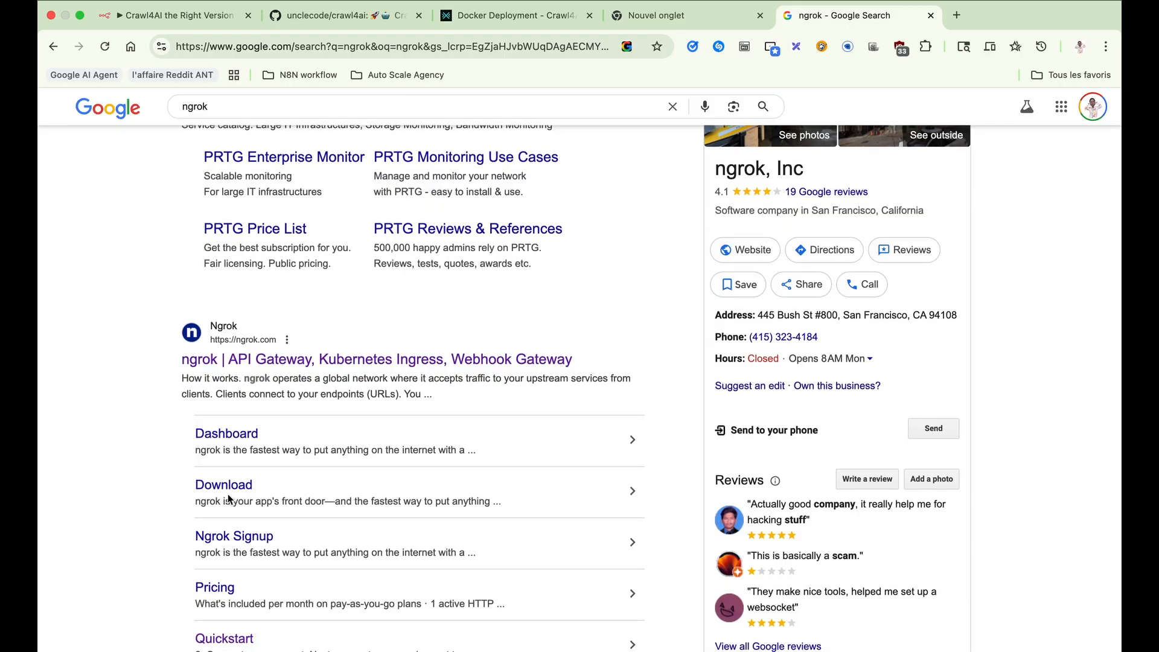
click(230, 489)
scroll(383, 497, down, 5)
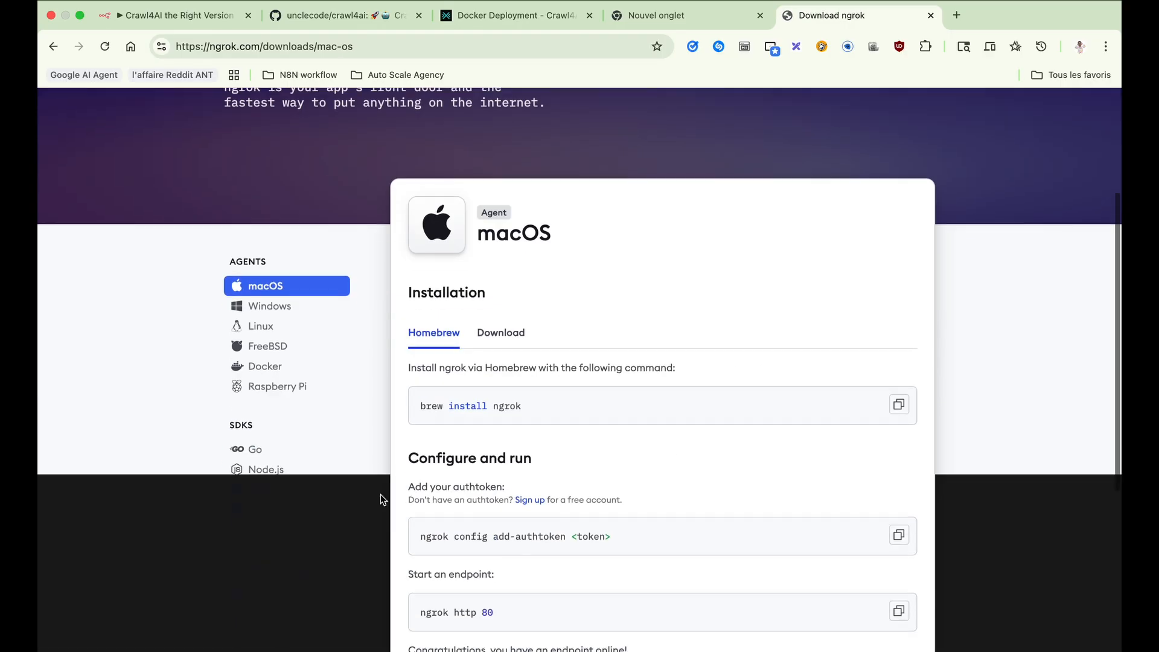
- Review ngrok's macOS installation instructions, highlighting the "brew install ngrok" and "ngrok config add-authtoken" commands
scroll(718, 499, down, 3)
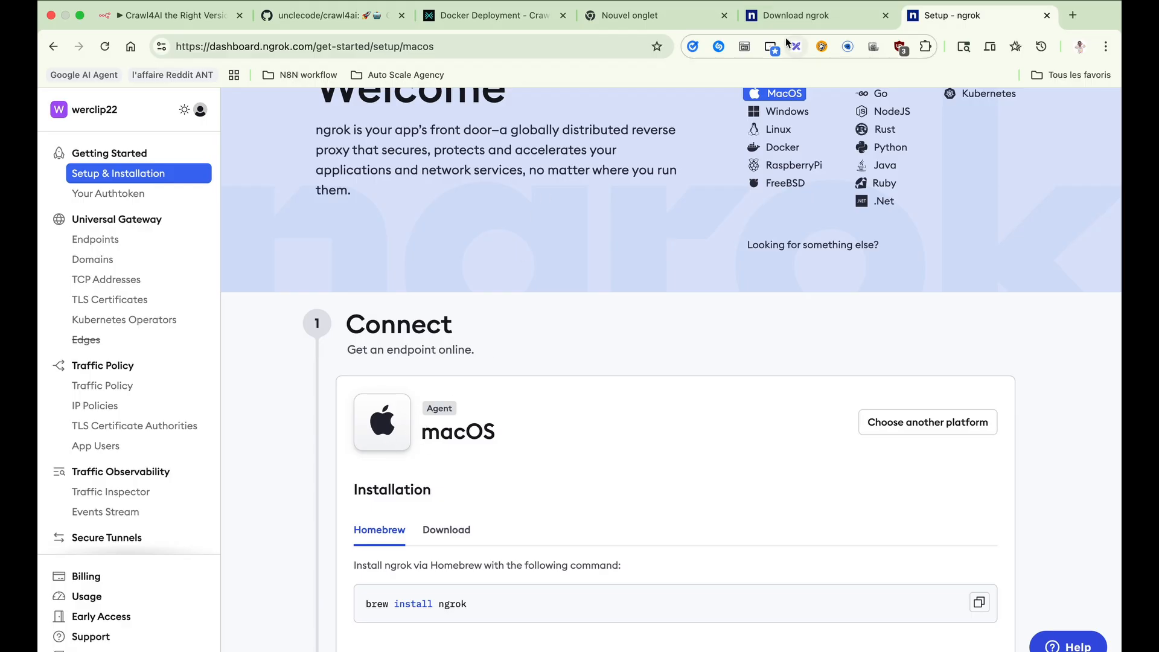
click(789, 17)
scroll(493, 408, down, 3)
scroll(538, 390, down, 4)
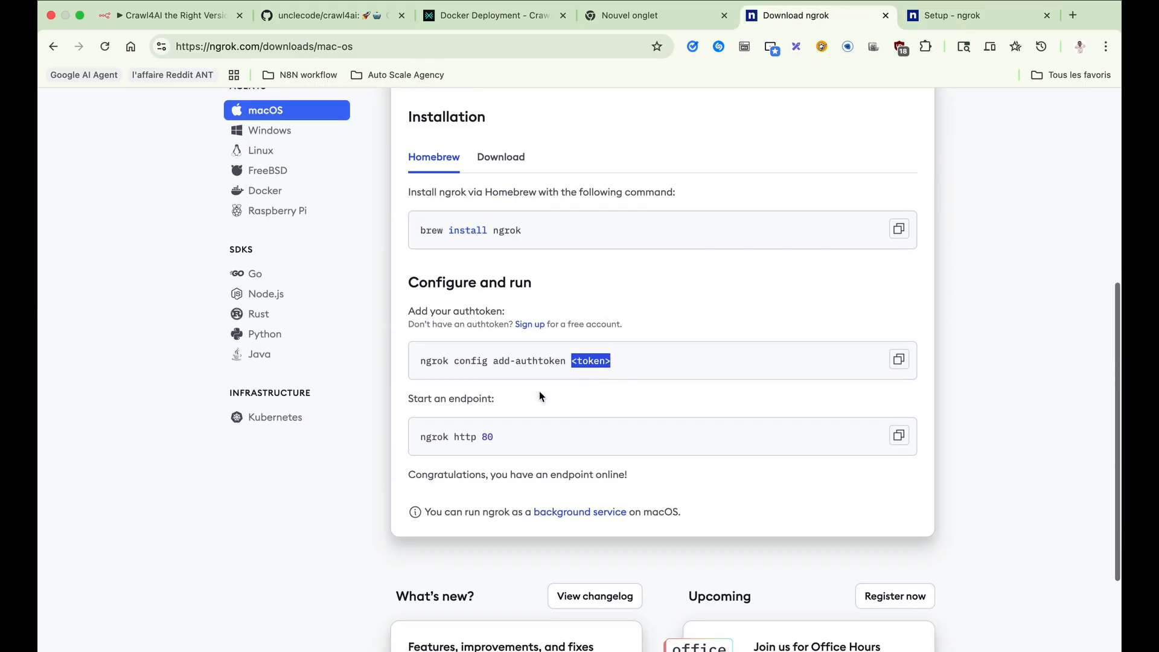
click(549, 305)
scroll(551, 308, up, 1)
scroll(552, 310, up, 2)
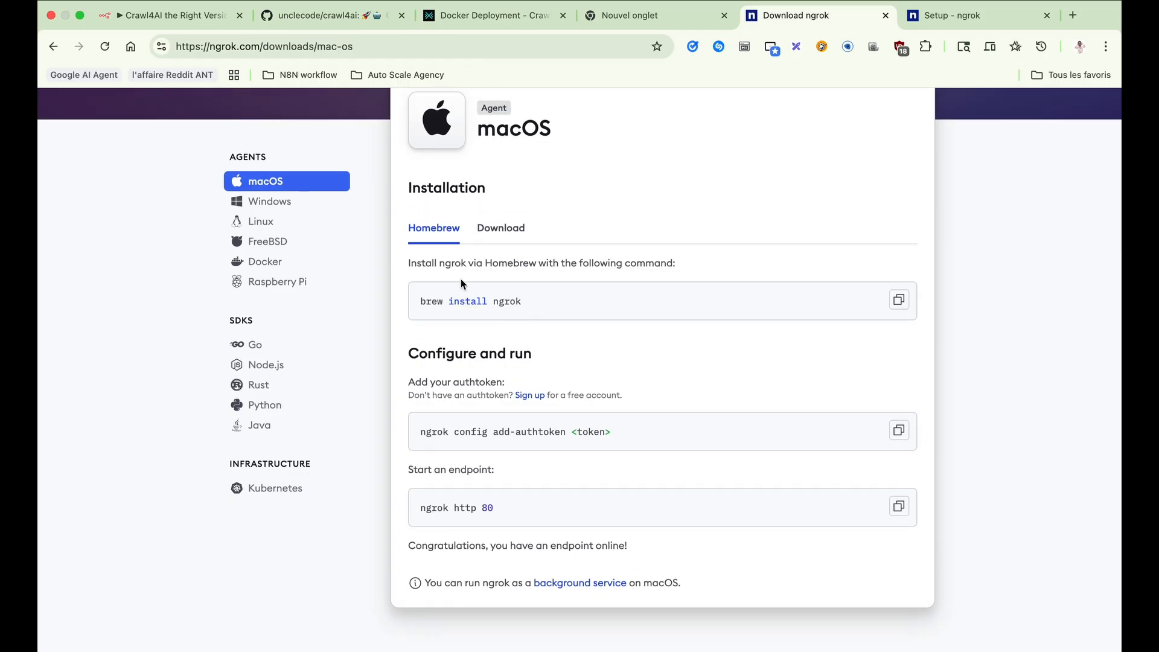
drag(416, 309, 535, 302)
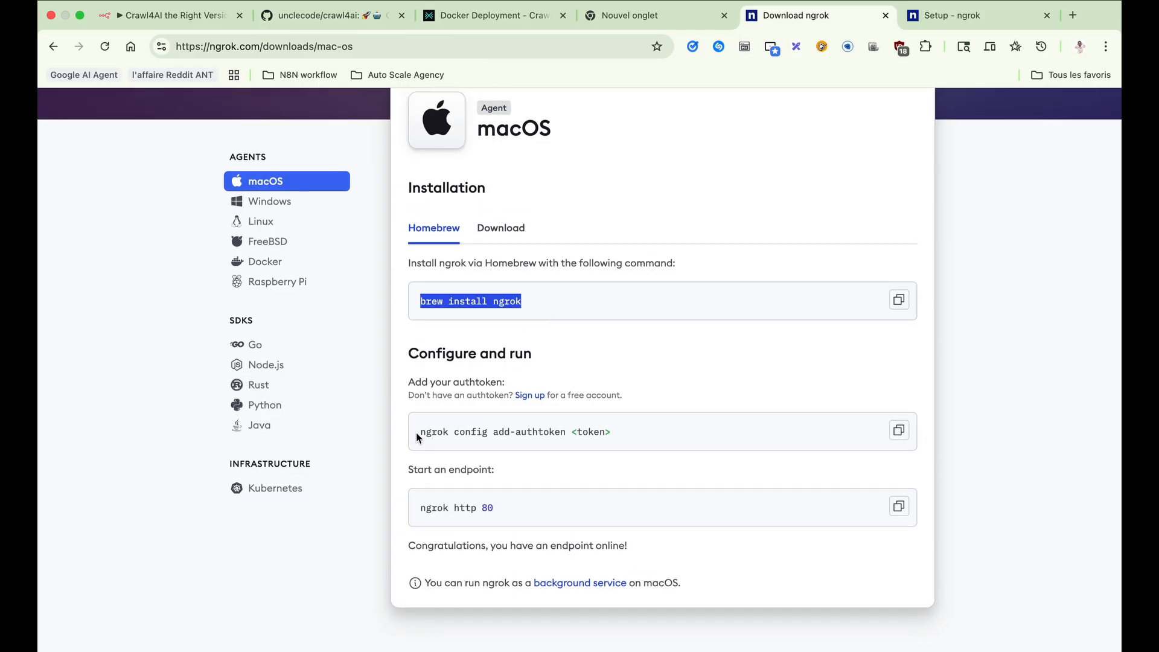
drag(416, 433, 554, 432)
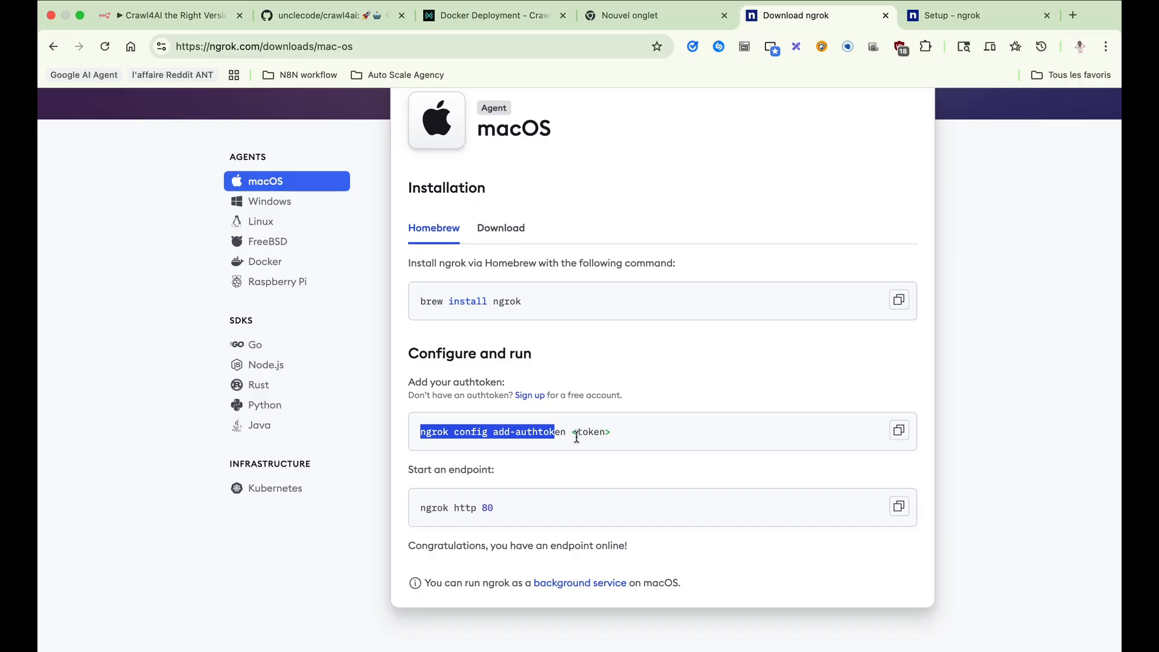
click(575, 435)
- Check the ngrok dashboard's setup page, and highlight the "ngrok http 80" command on the download page
key(ctrl+Tab)
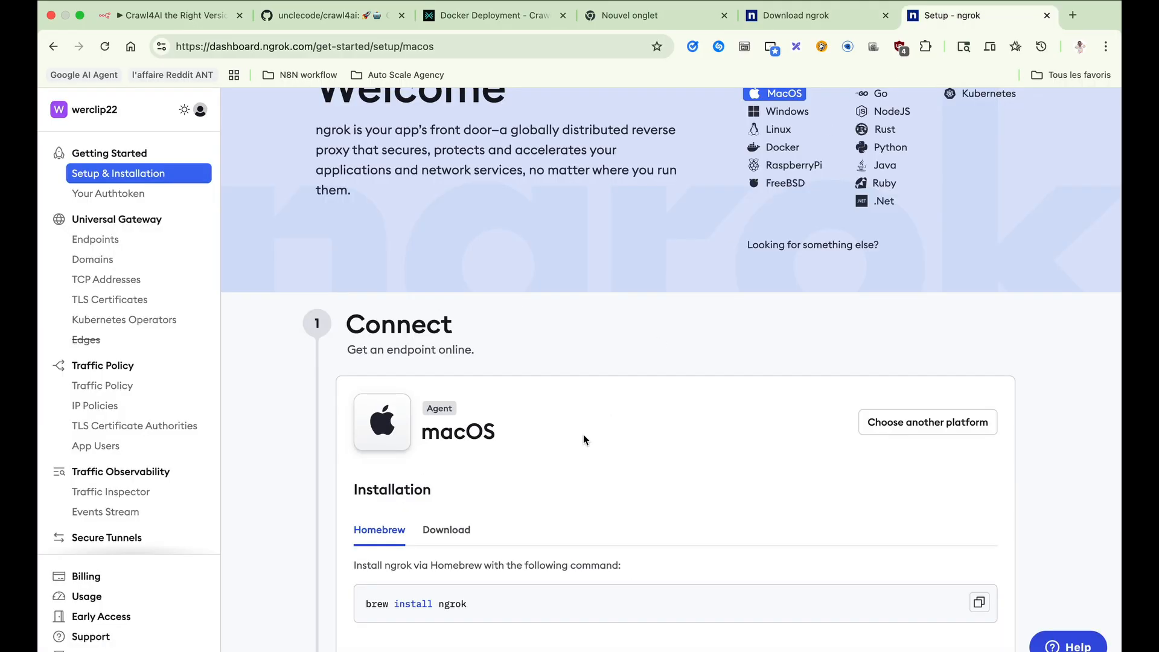
scroll(584, 433, down, 1)
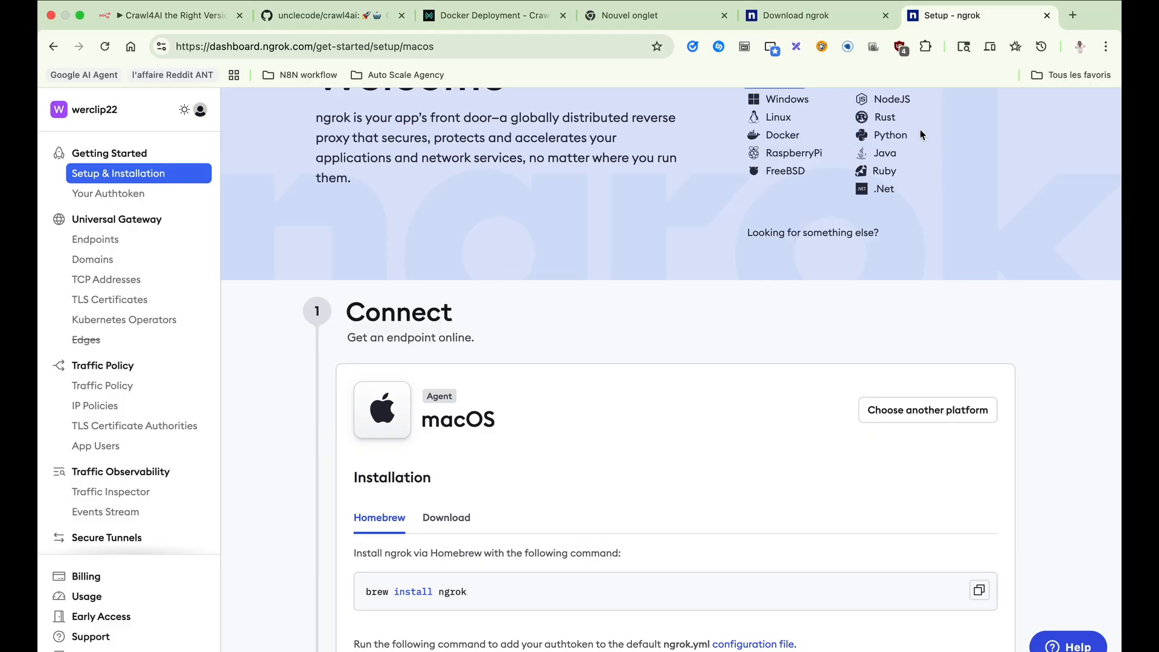
click(839, 18)
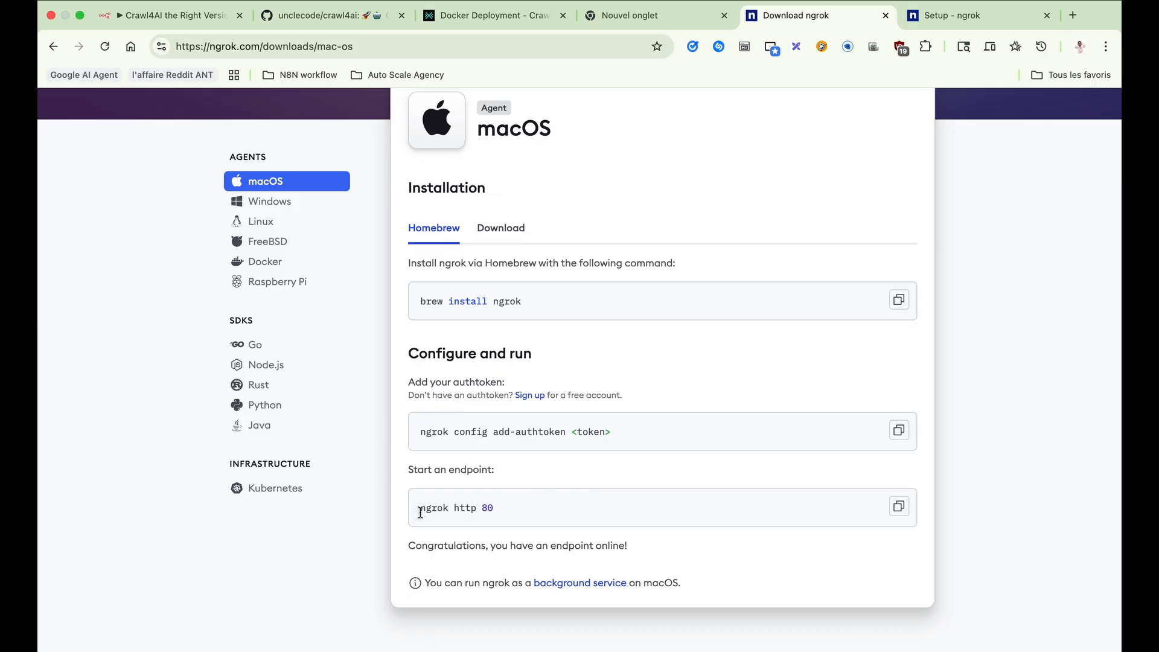
drag(420, 512, 515, 513)
click(485, 509)
drag(424, 506, 476, 507)
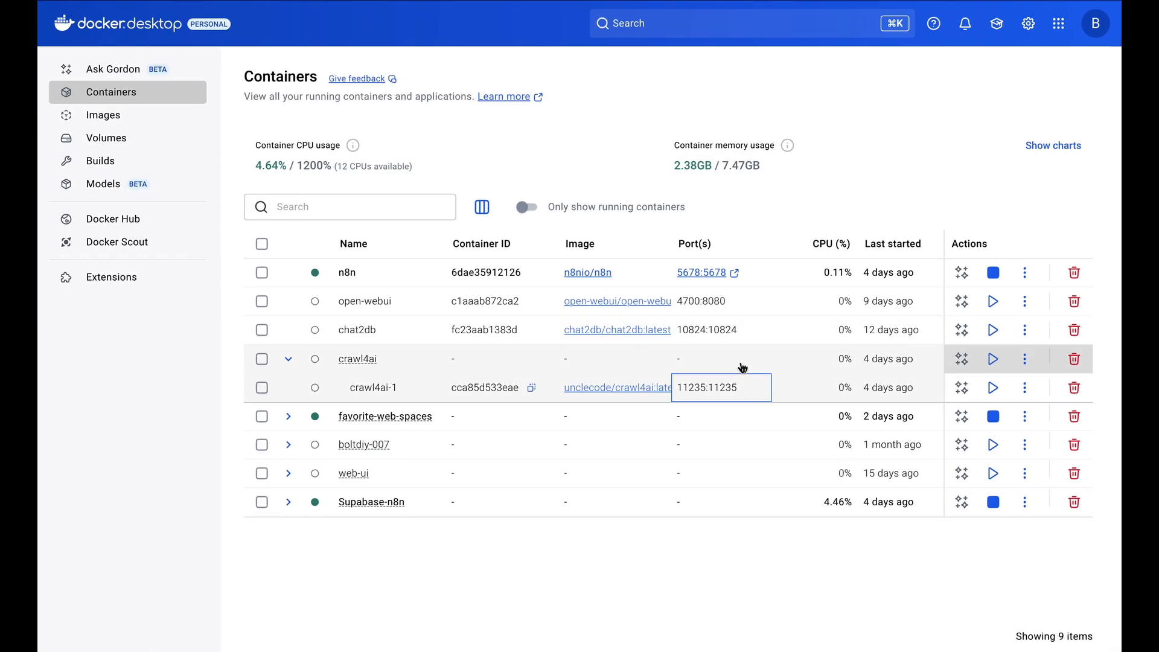
- Start the crawl4ai-1 container in Docker Desktop and launch the iTerm terminal
click(993, 387)
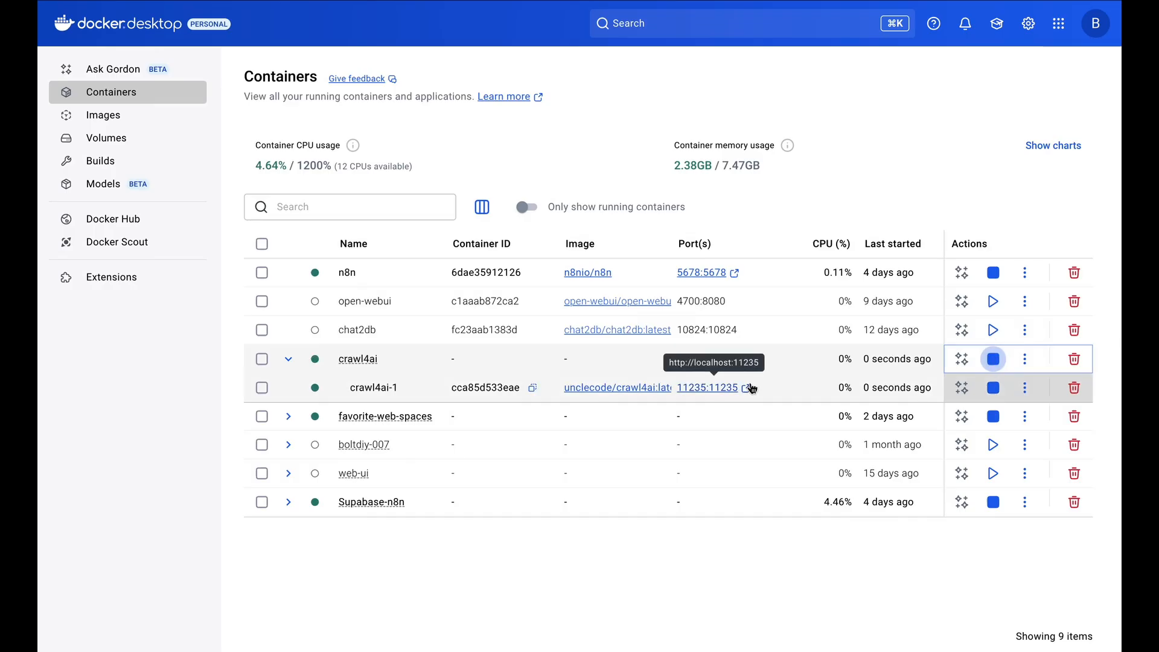
key(super+space)
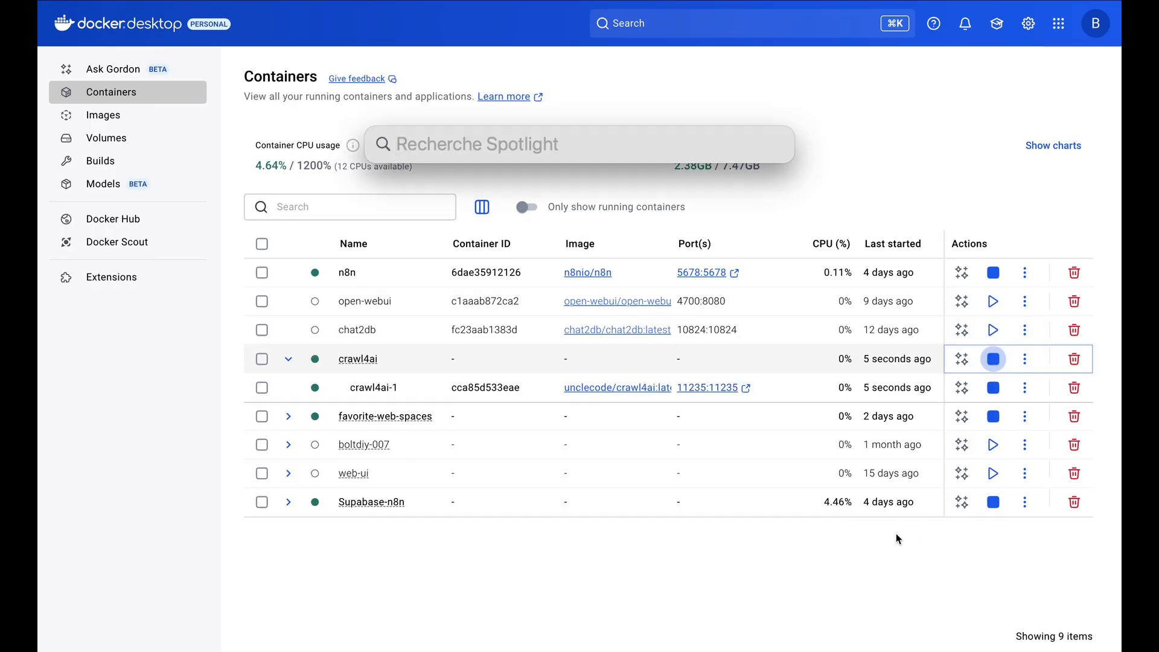
text(iterm)
key(Return)
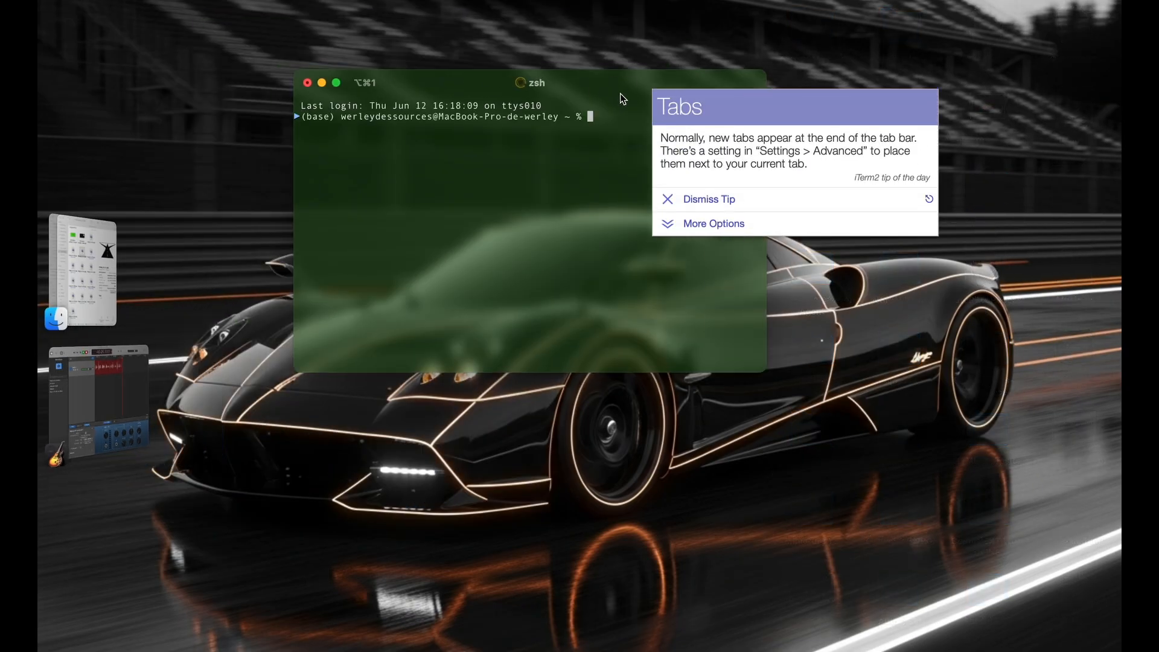
- Dismiss the iTerm tip and run "ngrok http 11235" to expose the Crawl4AI port
text(ngrok)
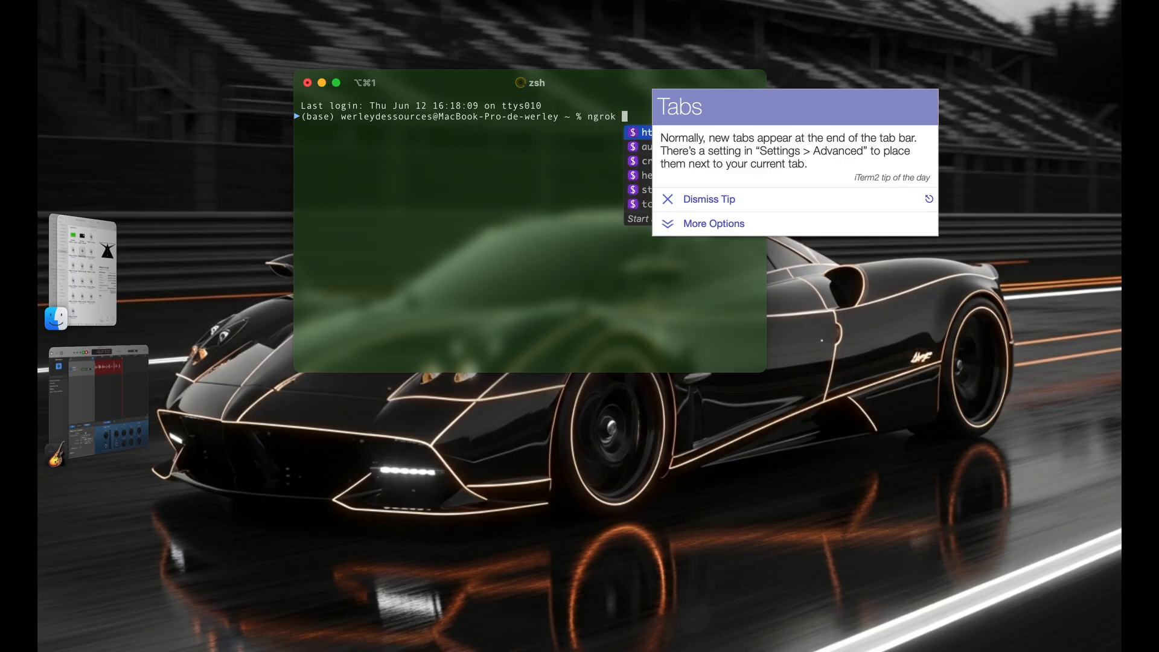
click(703, 206)
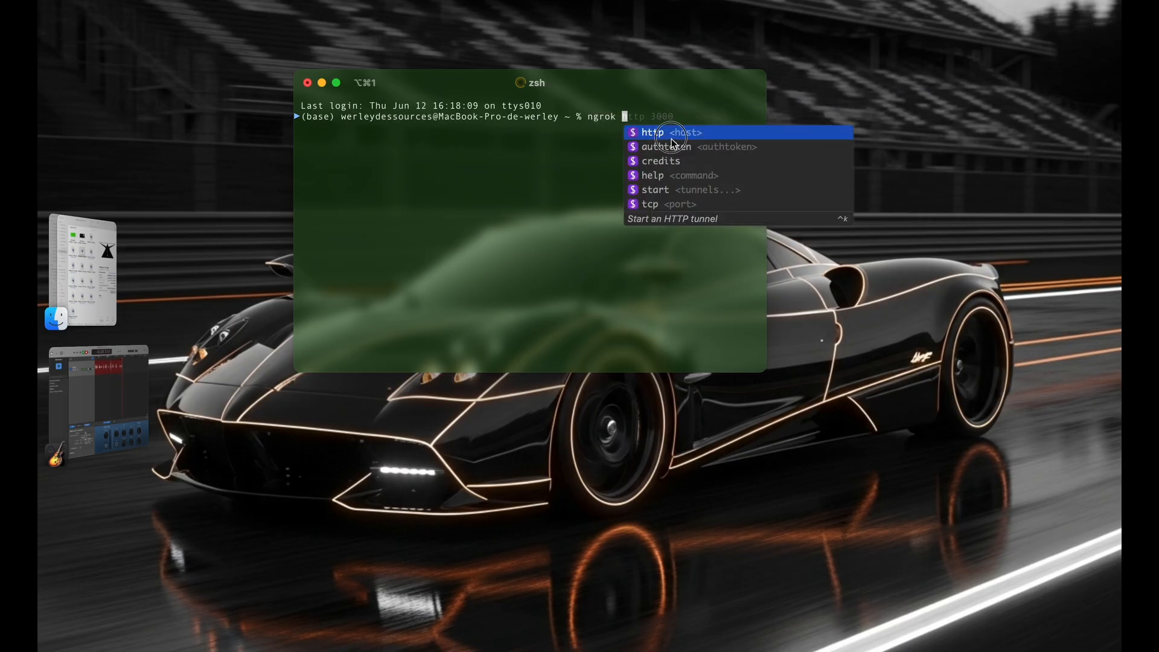
text(http ngr)
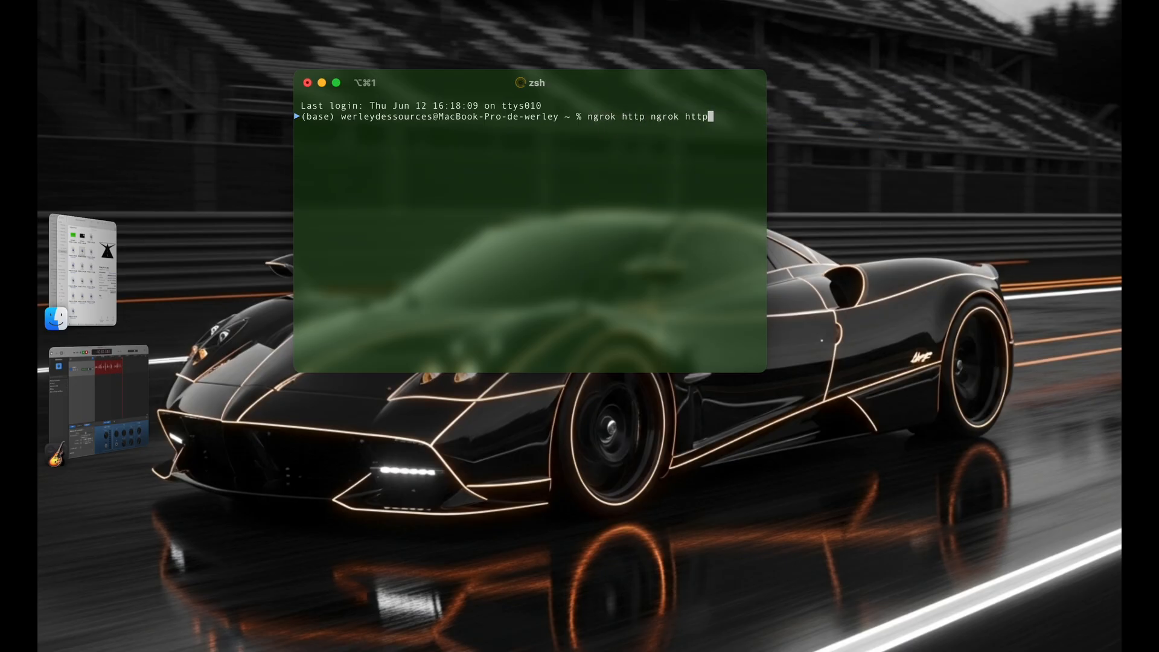
key(BackSpace)
key(BackSpace)
key(BackSpace)
text(3000)
key(Return)
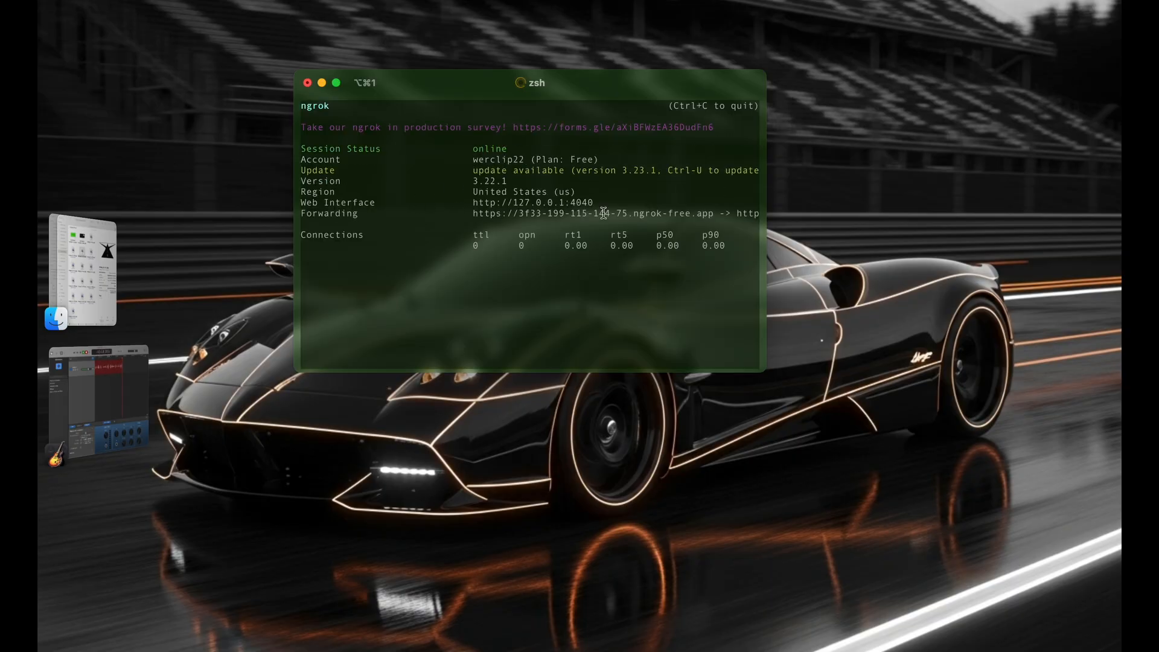
- Enlarge the terminal window to show the full ngrok output and copy the public forwarding URL
drag(777, 377, 1063, 547)
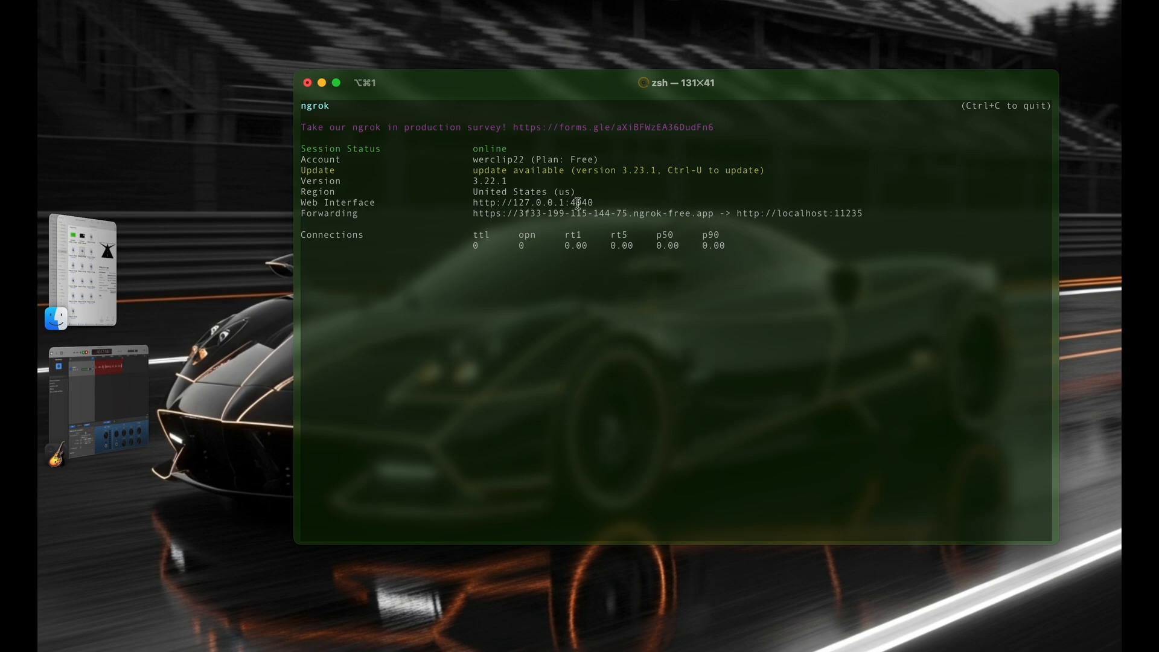
drag(473, 214, 716, 215)
key(super+c)
click(499, 214)
- Open the crawl4ai-1 container's port 11235 from Docker Desktop and replace the playground's example URL with "h"
key(ctrl+Right)
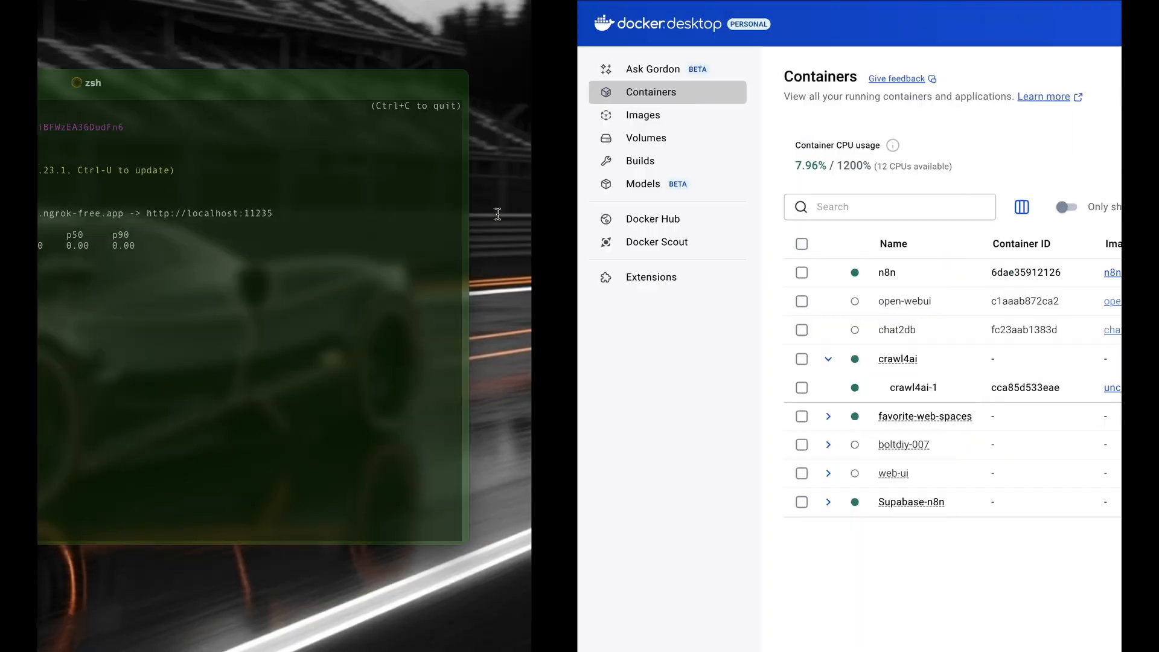
key(ctrl+Right)
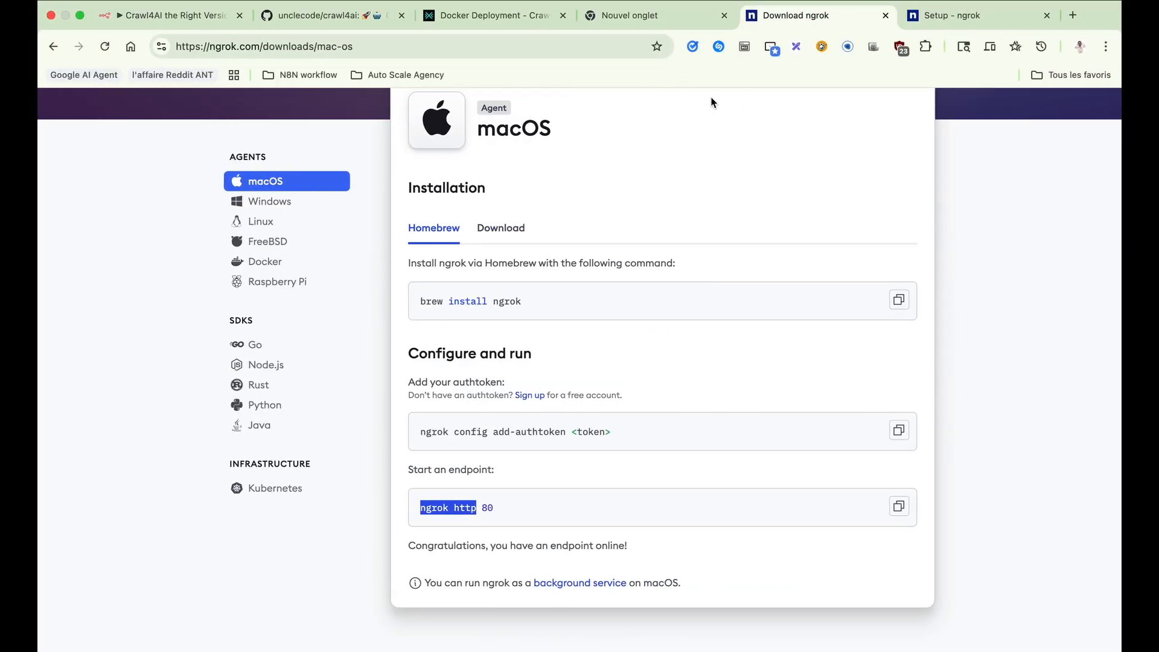
key(ctrl+Left)
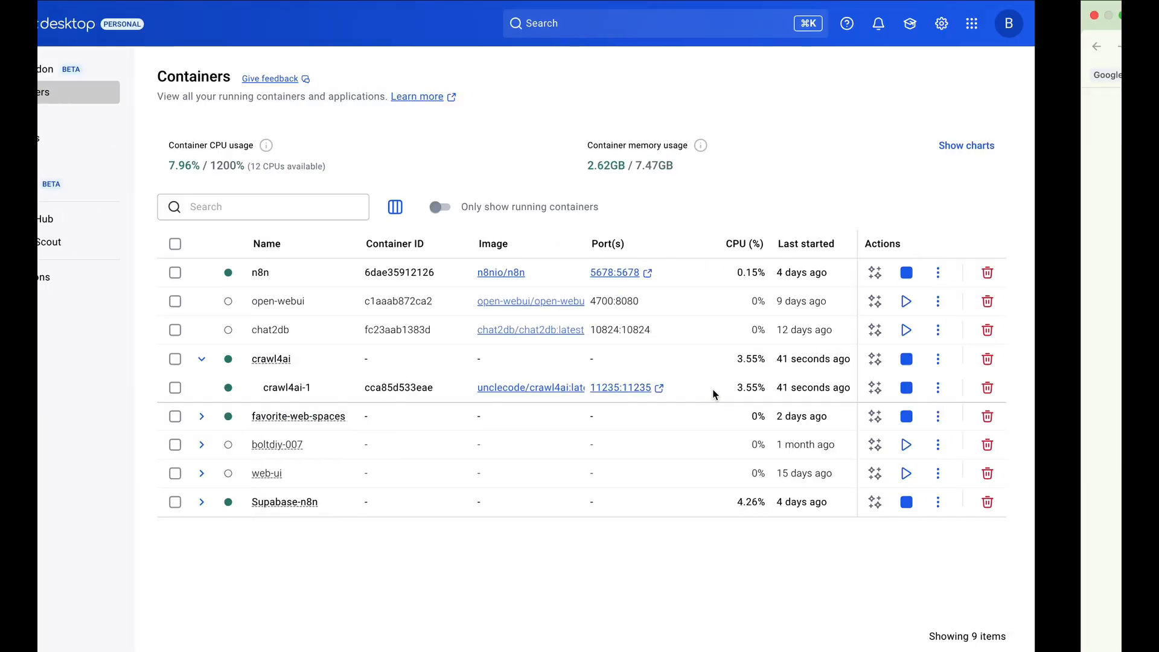
click(621, 388)
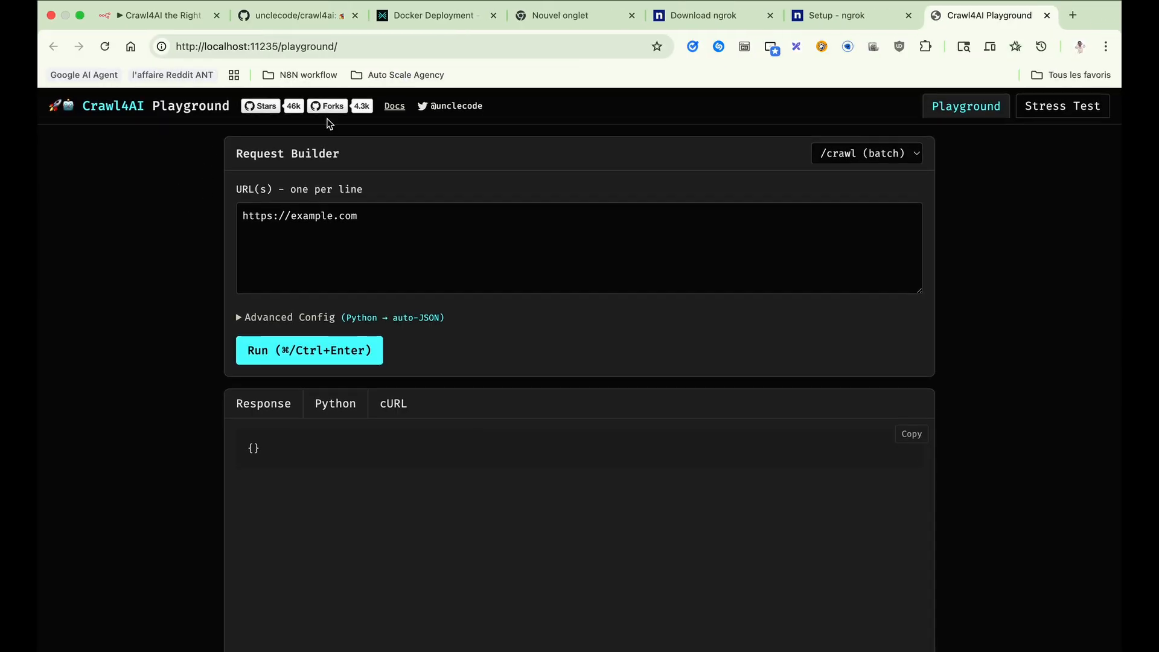
click(380, 220)
drag(380, 220, 244, 216)
text(h)
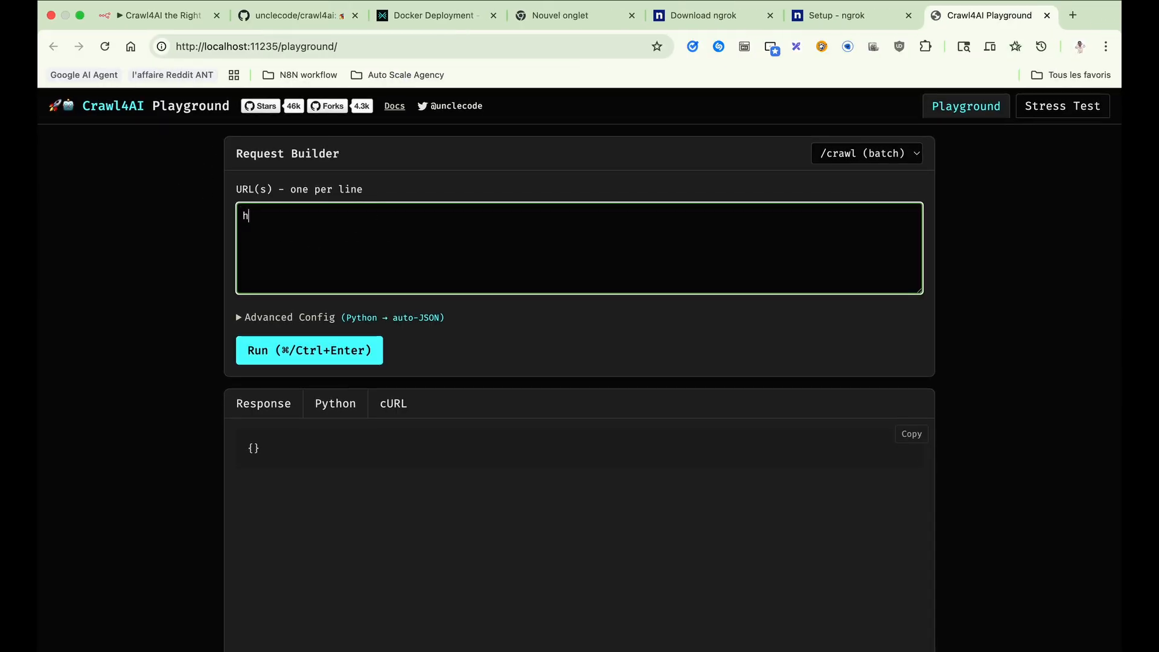
- Open the copied ngrok forwarding URL in a new browser tab and continue through to the Crawl4AI Playground
click(1074, 15)
key(super+v)
key(Return)
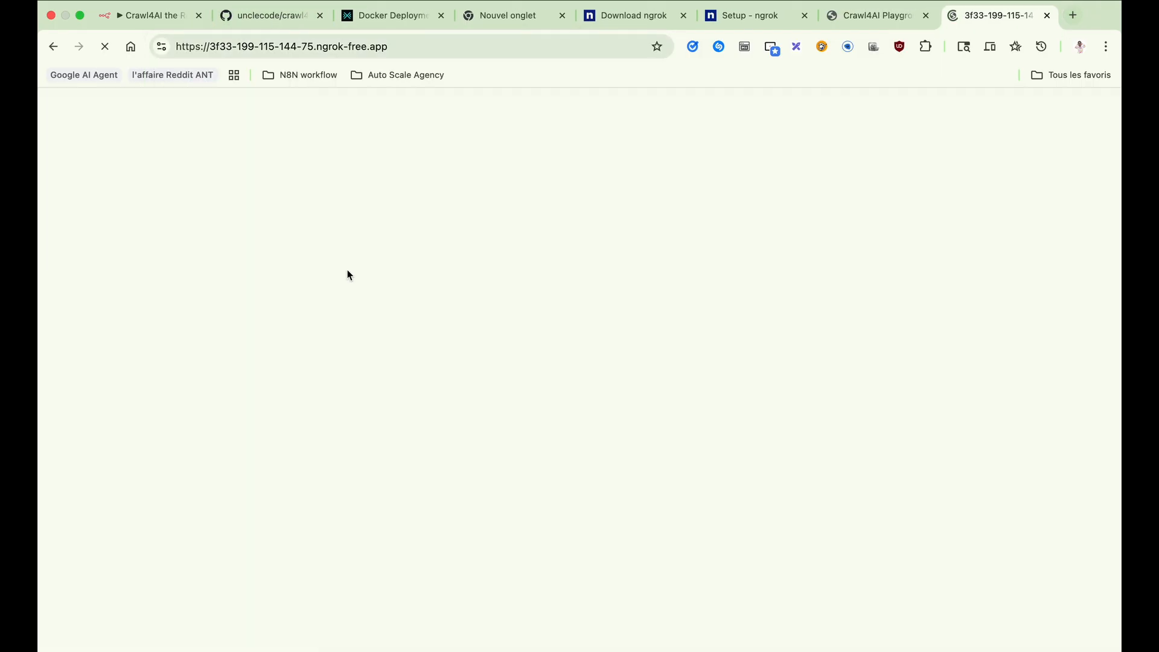
click(268, 334)
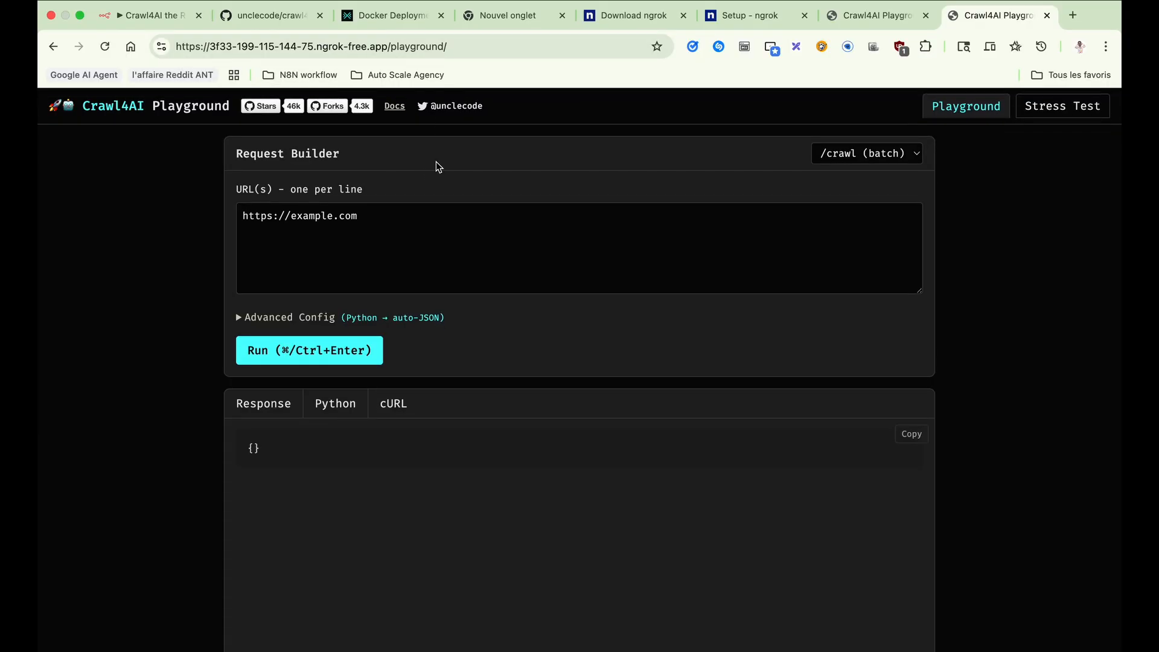
- Revisit Docker Desktop's container list, and check the localhost playground address and the n8n workflow in the browser
key(ctrl+Left)
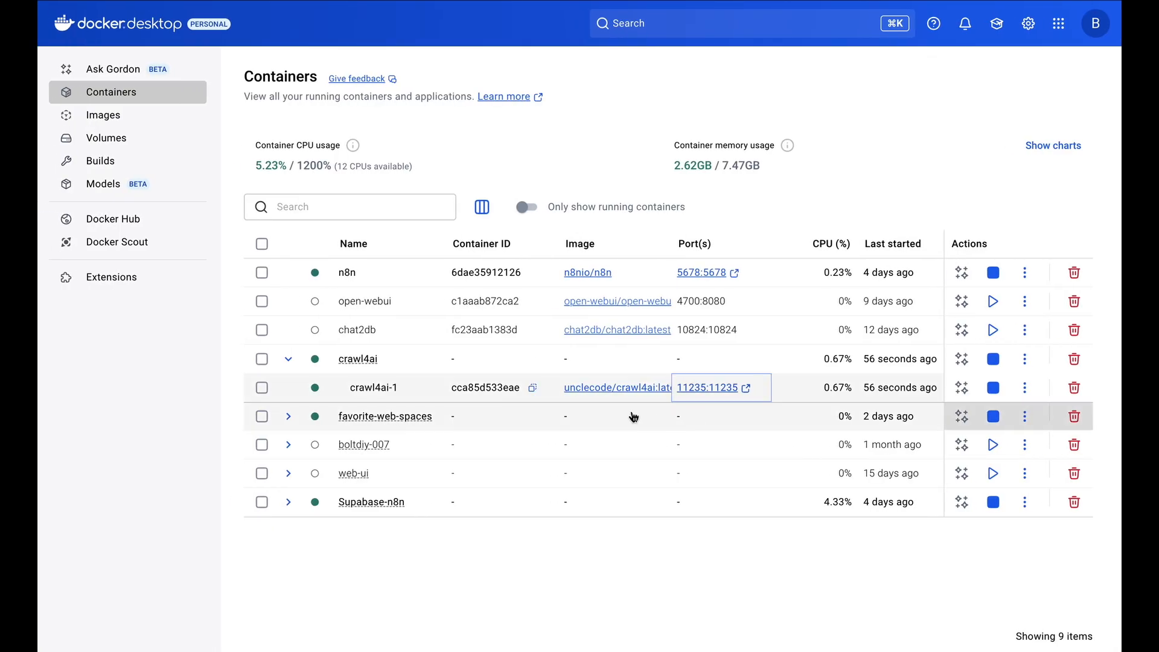
click(740, 332)
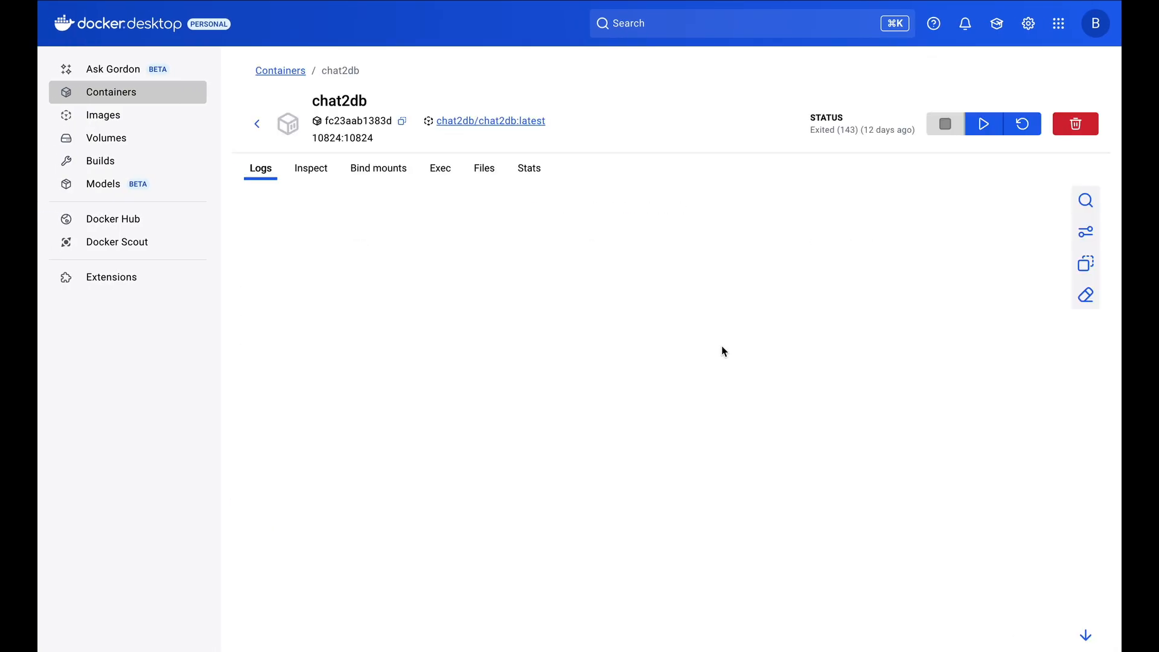
click(173, 90)
key(ctrl+Left)
key(ctrl+Right)
key(ctrl+Right)
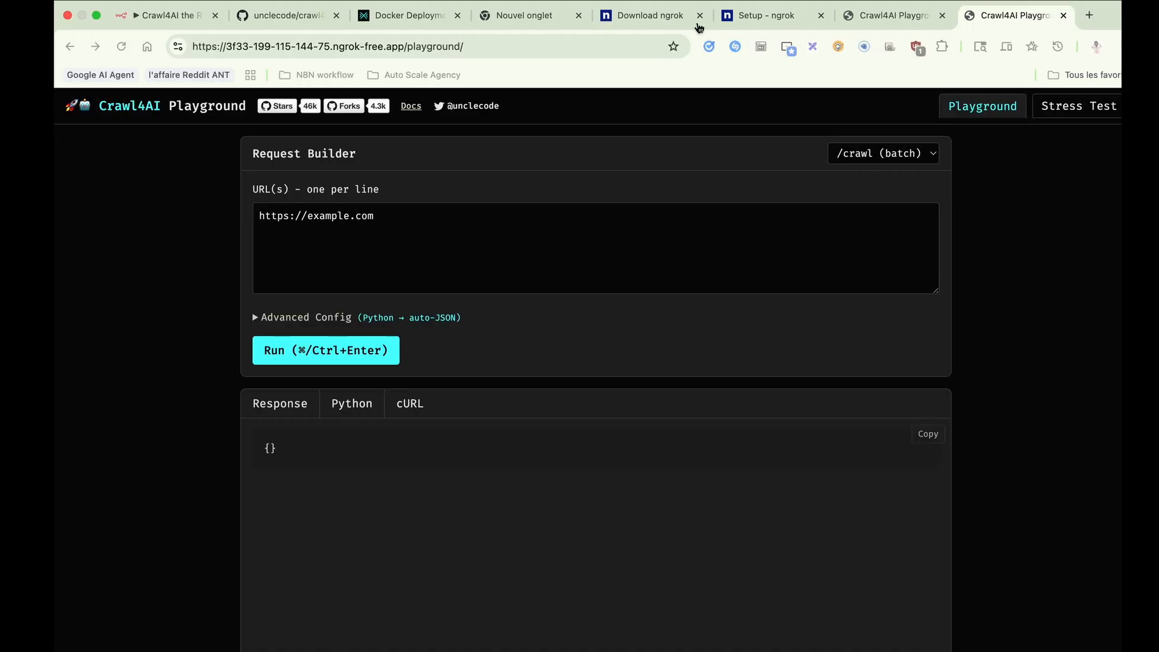
click(900, 24)
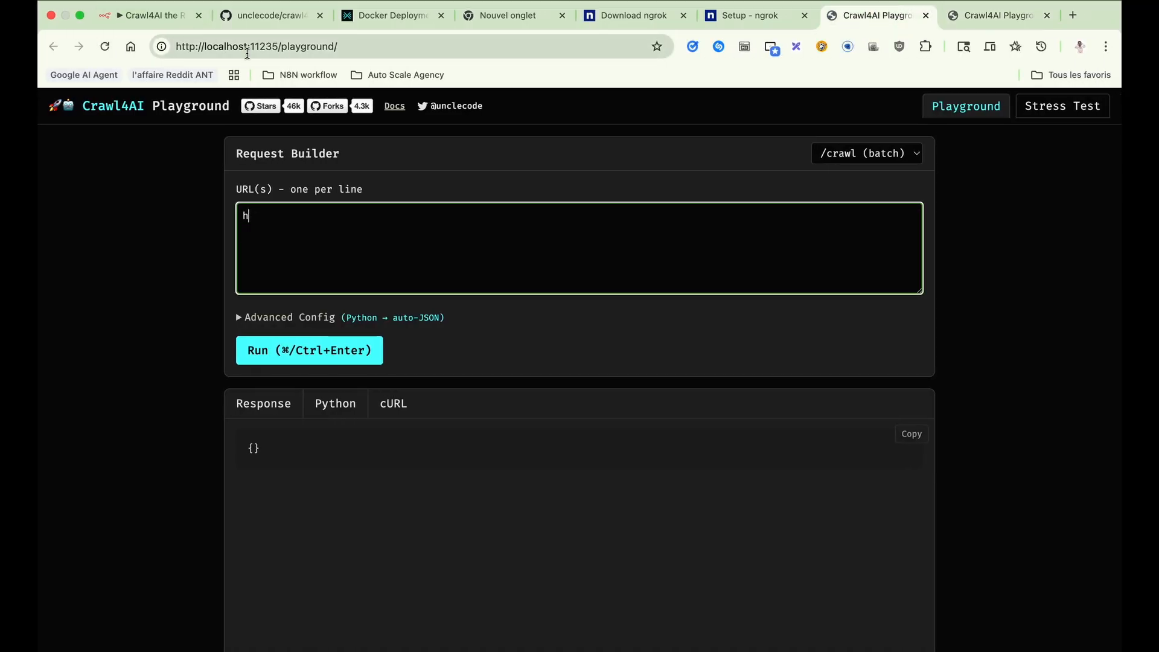
click(151, 15)
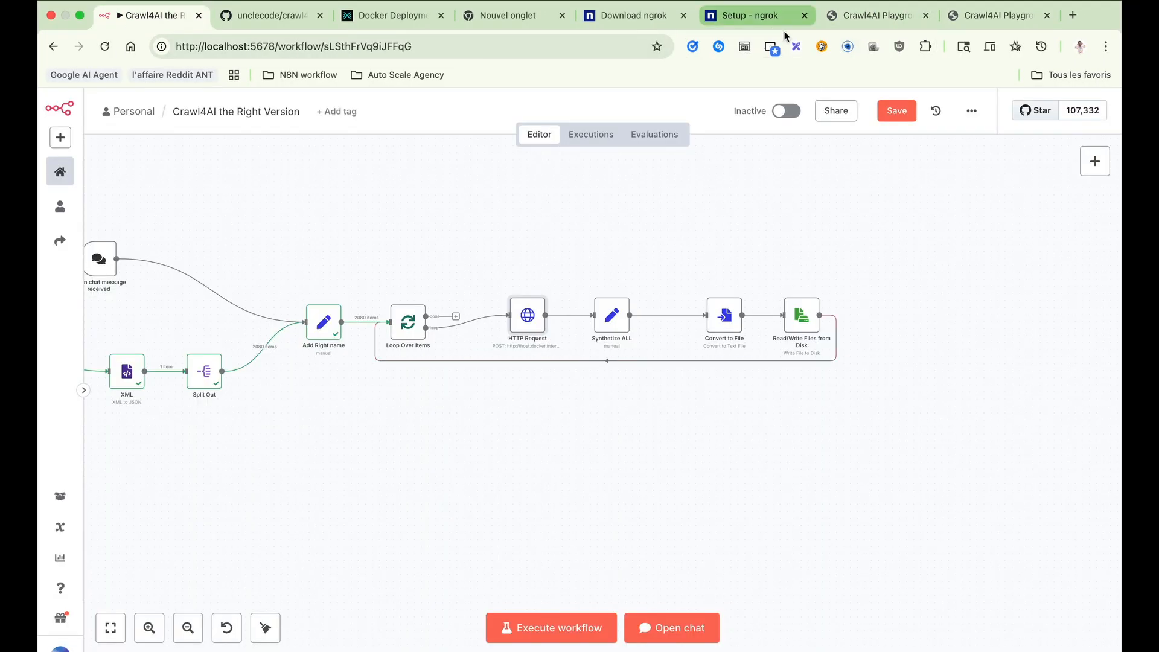
- Look through the ngrok download page's installation instructions for Linux and Docker, and return to macOS
click(633, 19)
click(278, 208)
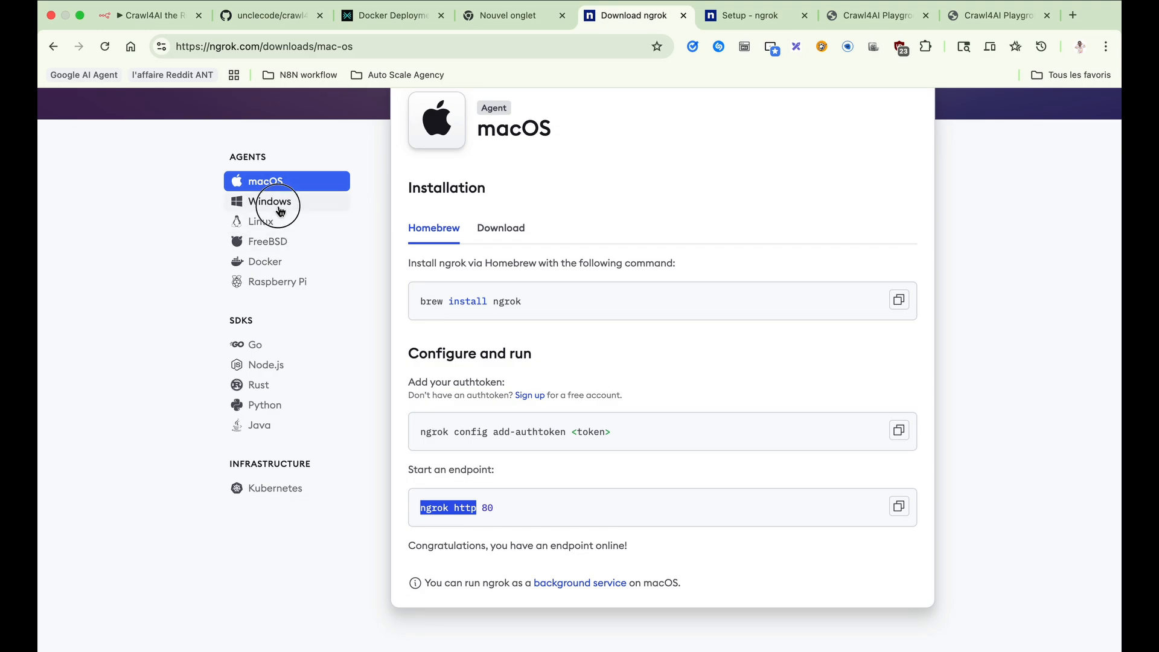
click(278, 223)
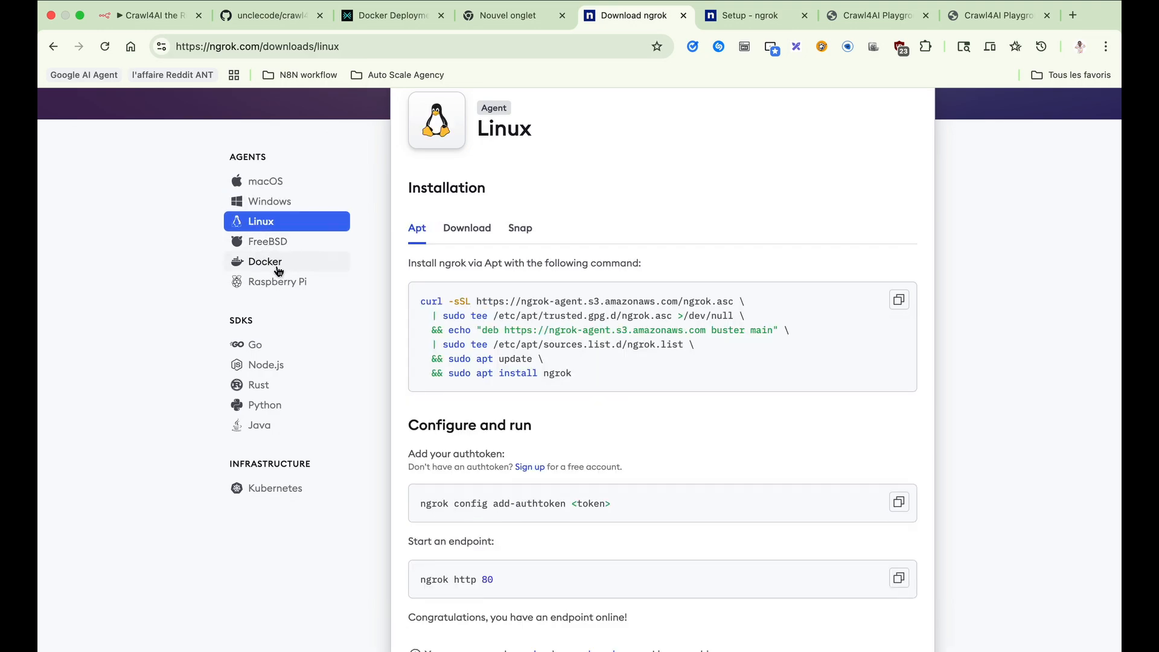
click(275, 263)
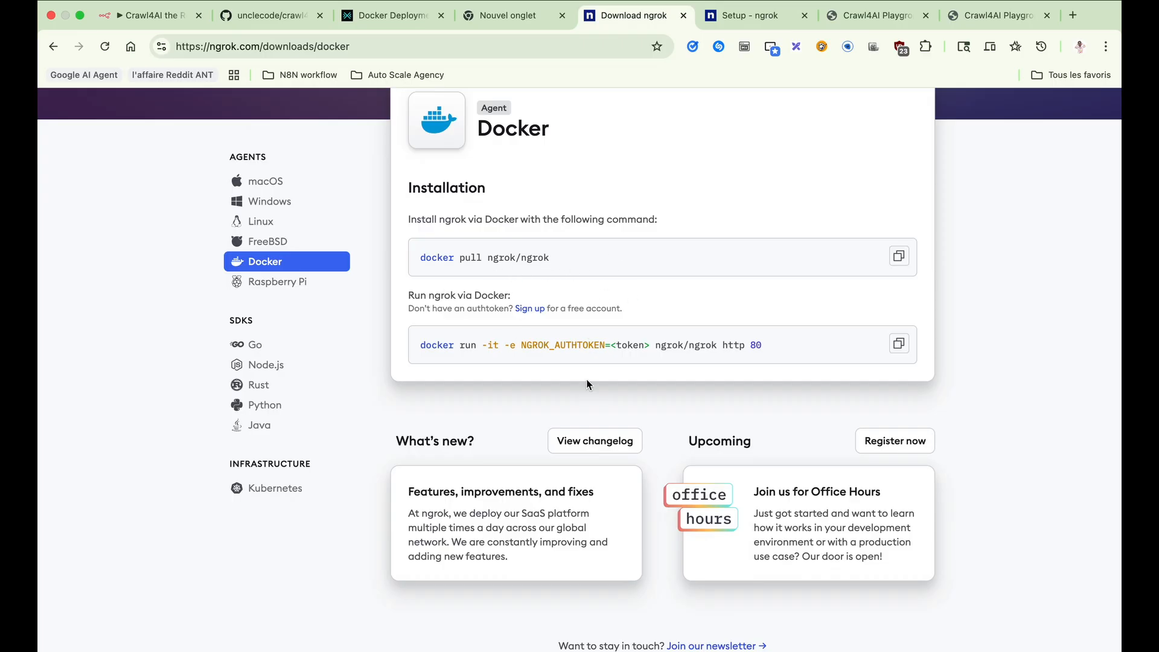
click(283, 189)
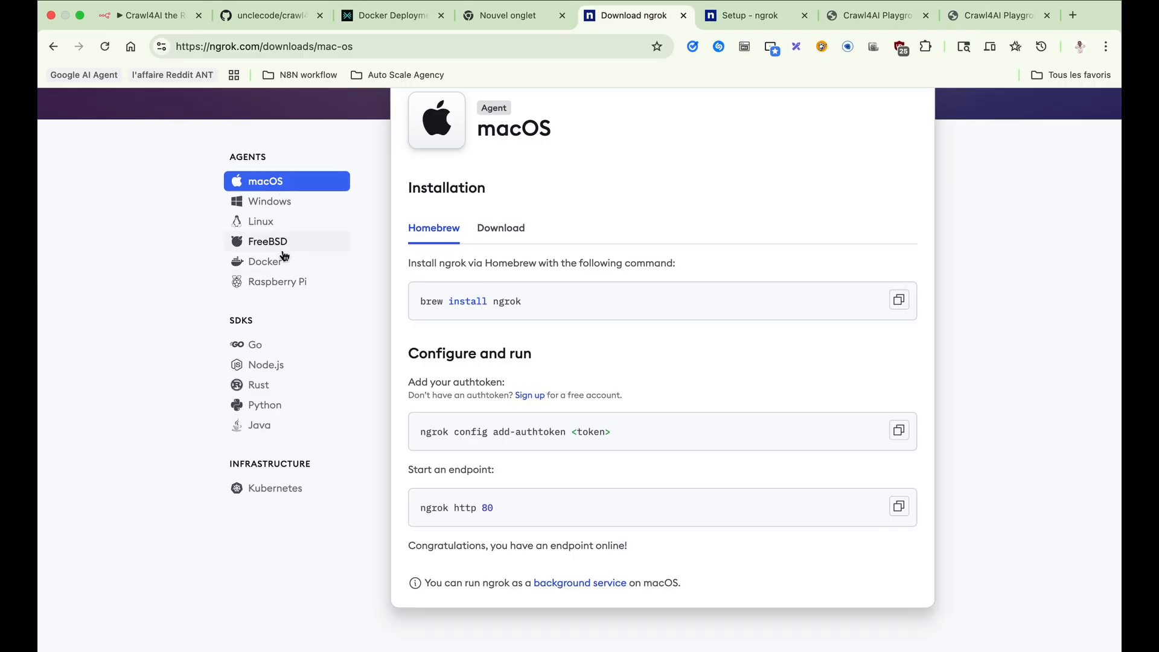
- Close the ngrok download and setup tabs and open the HTTP Request node in the n8n workflow
click(682, 17)
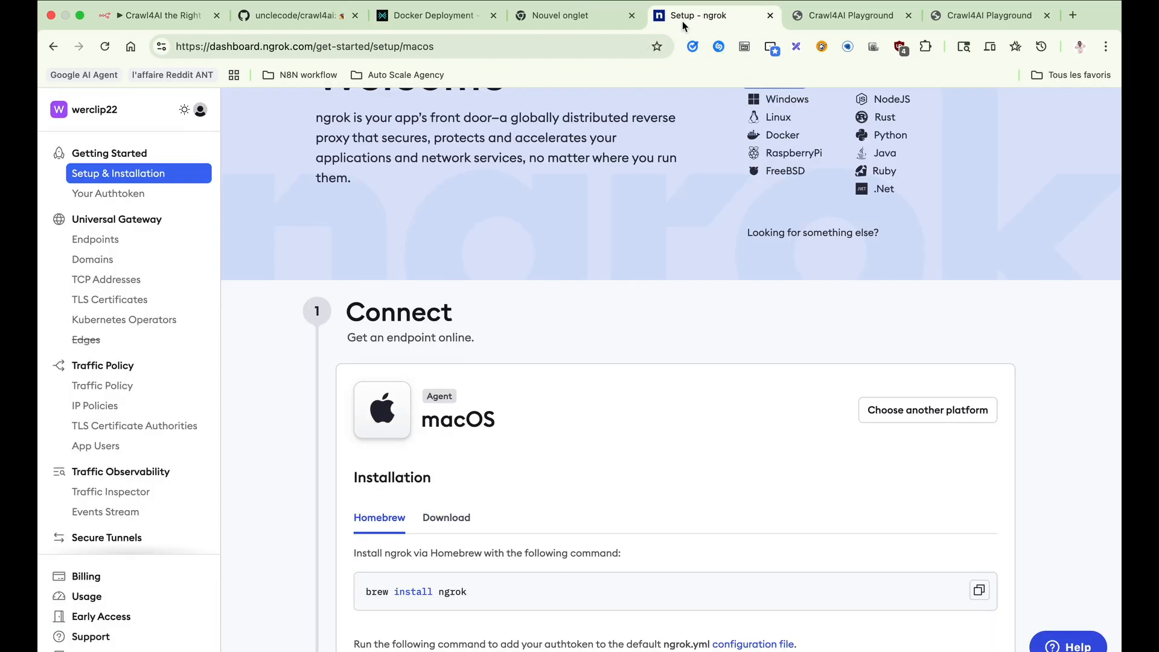
click(770, 16)
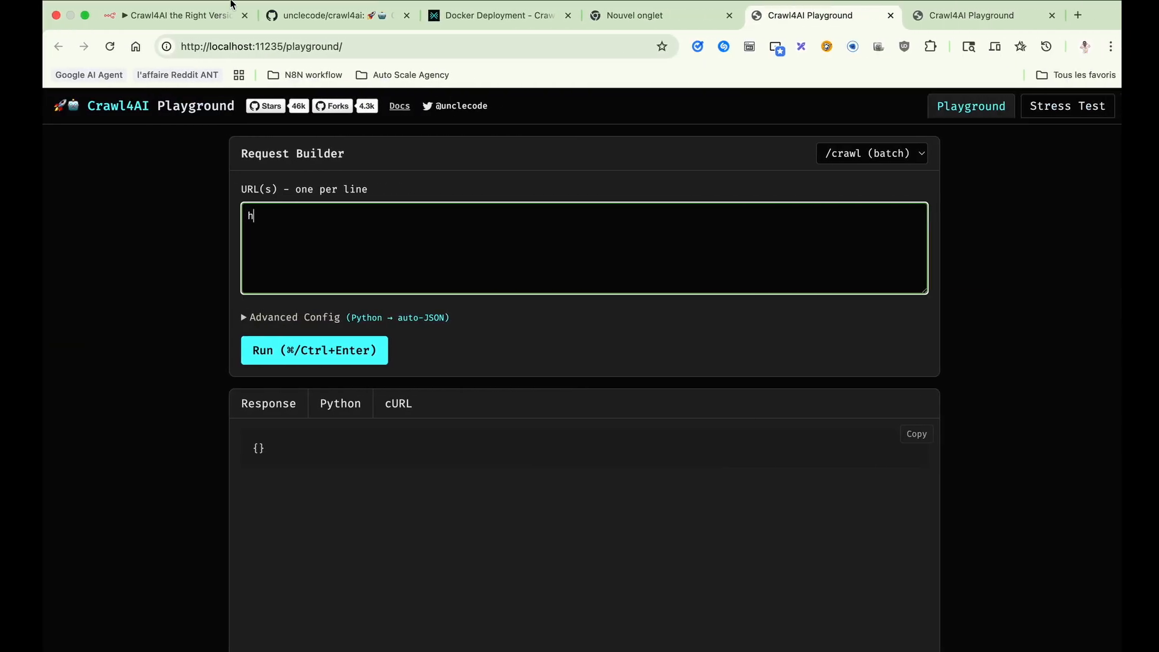
click(197, 15)
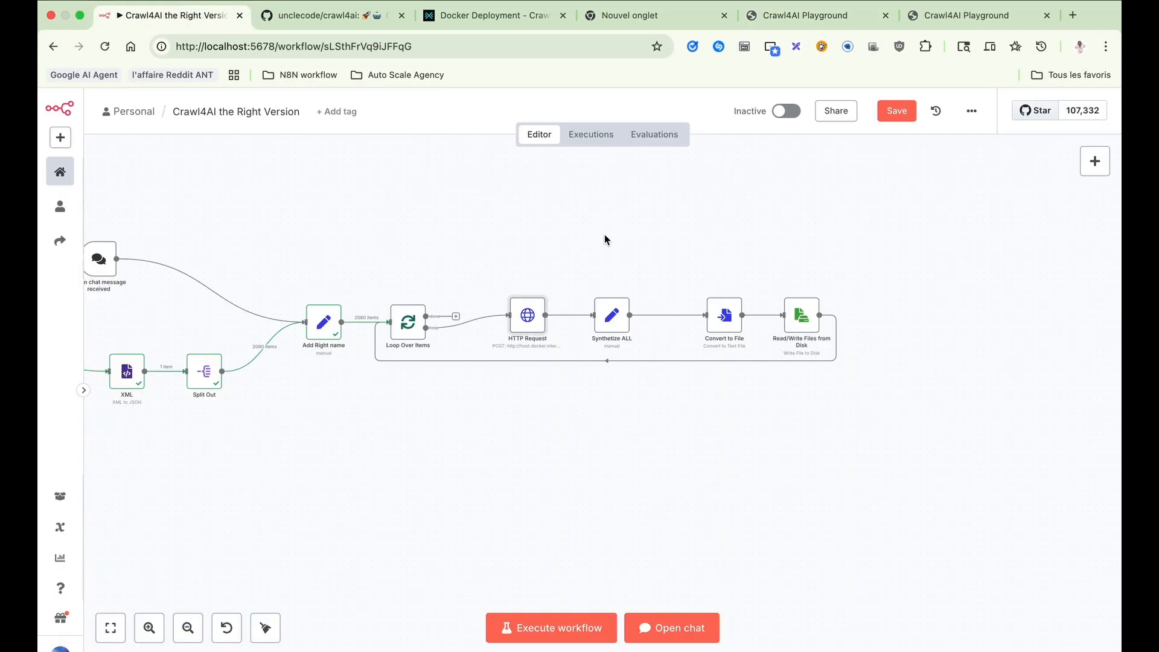
double_click(527, 315)
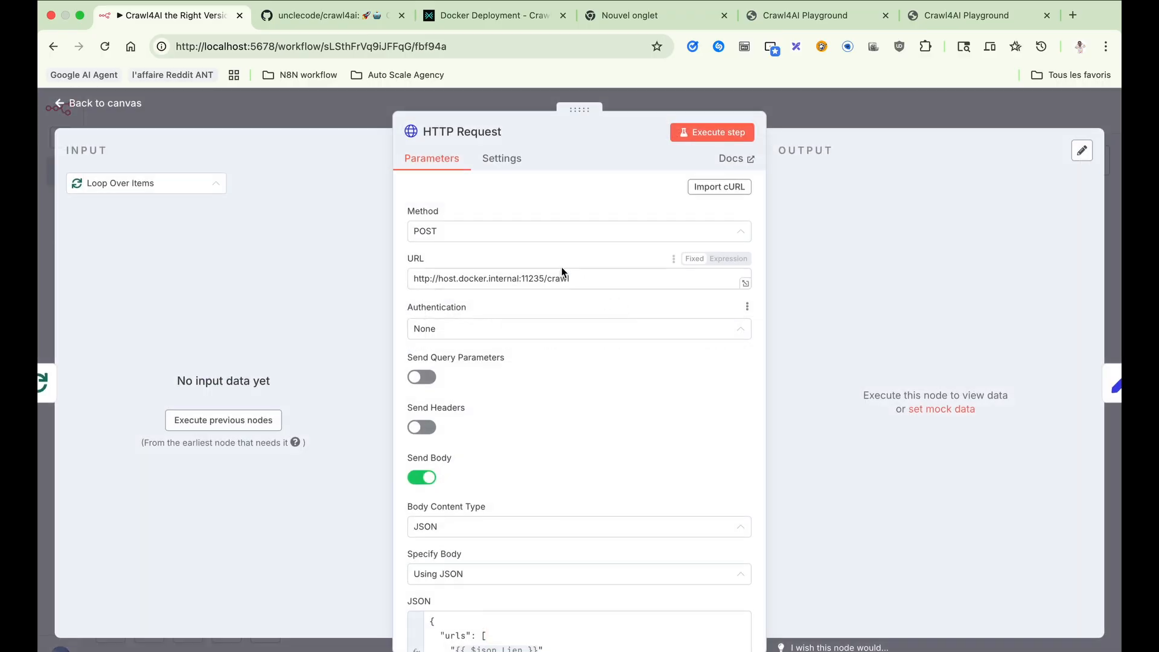
- Highlight the /crawl path and the host.docker.internal host in the HTTP Request node's URL
double_click(555, 278)
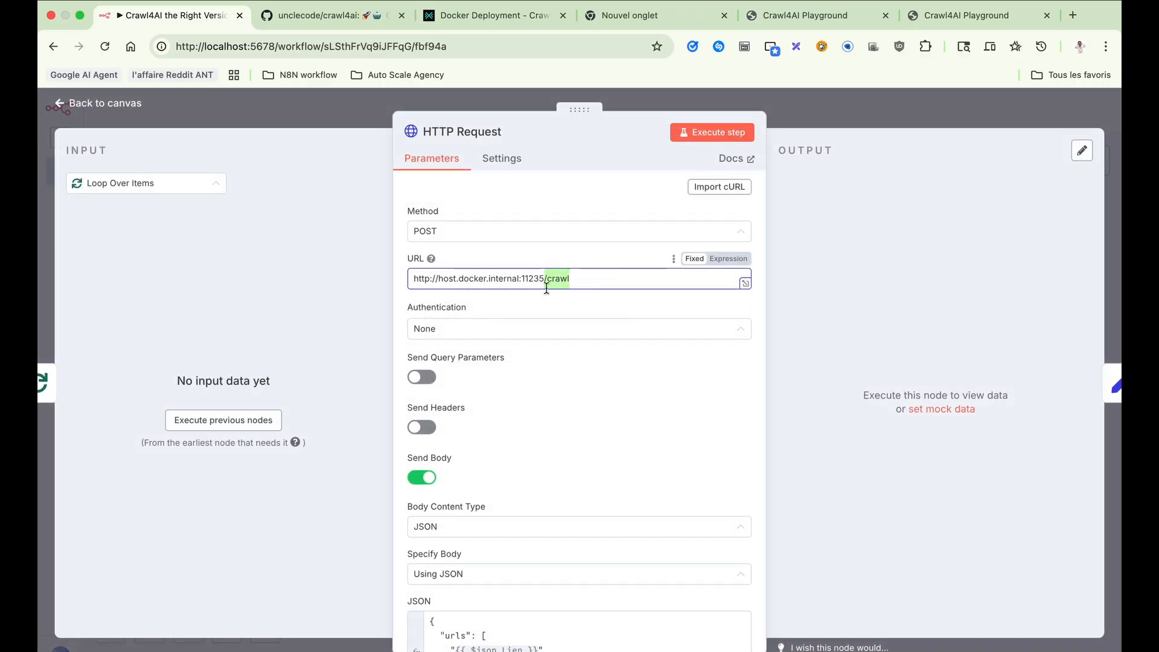
click(450, 277)
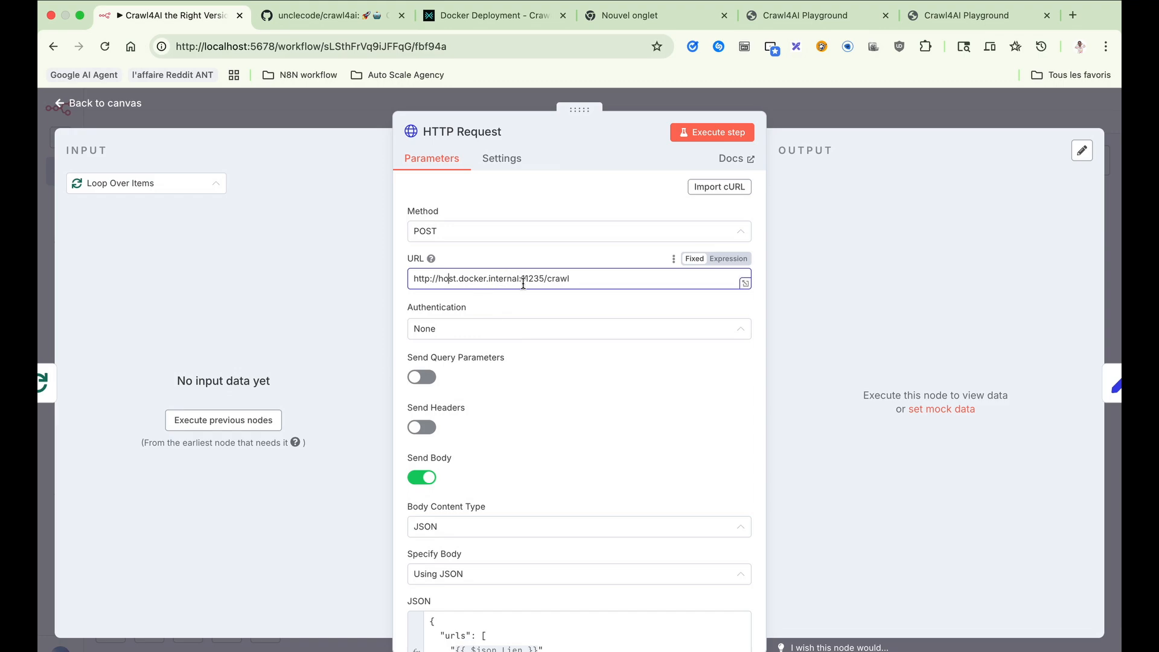
drag(518, 280, 449, 280)
click(465, 279)
click(571, 278)
click(939, 23)
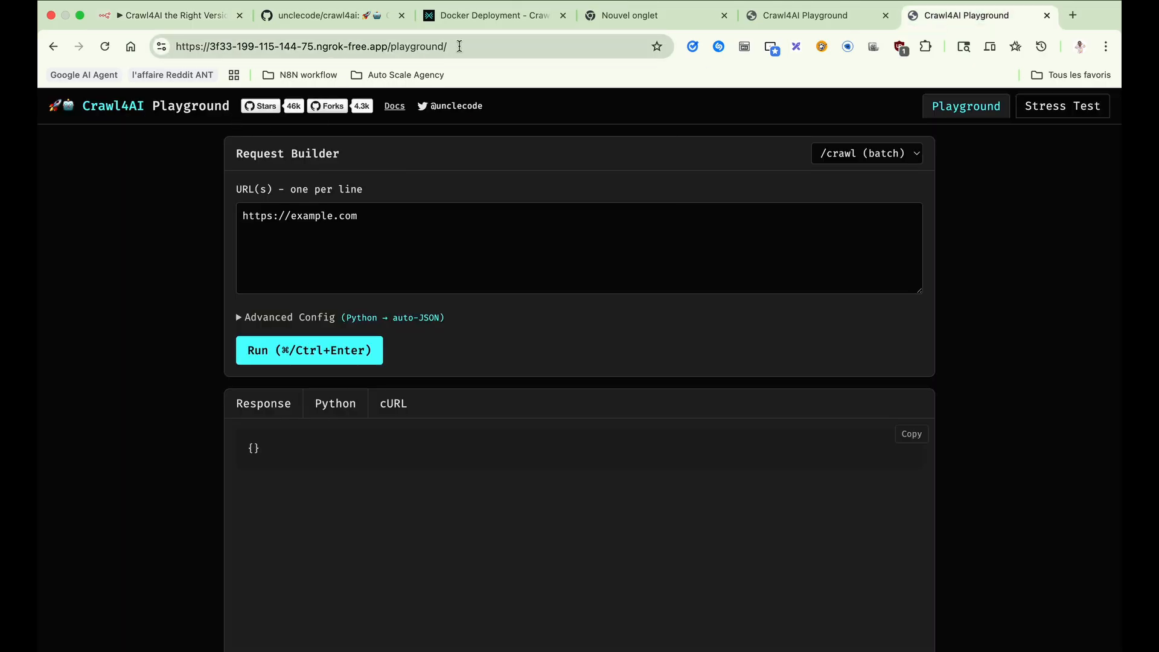
drag(388, 46, 176, 44)
key(super+c)
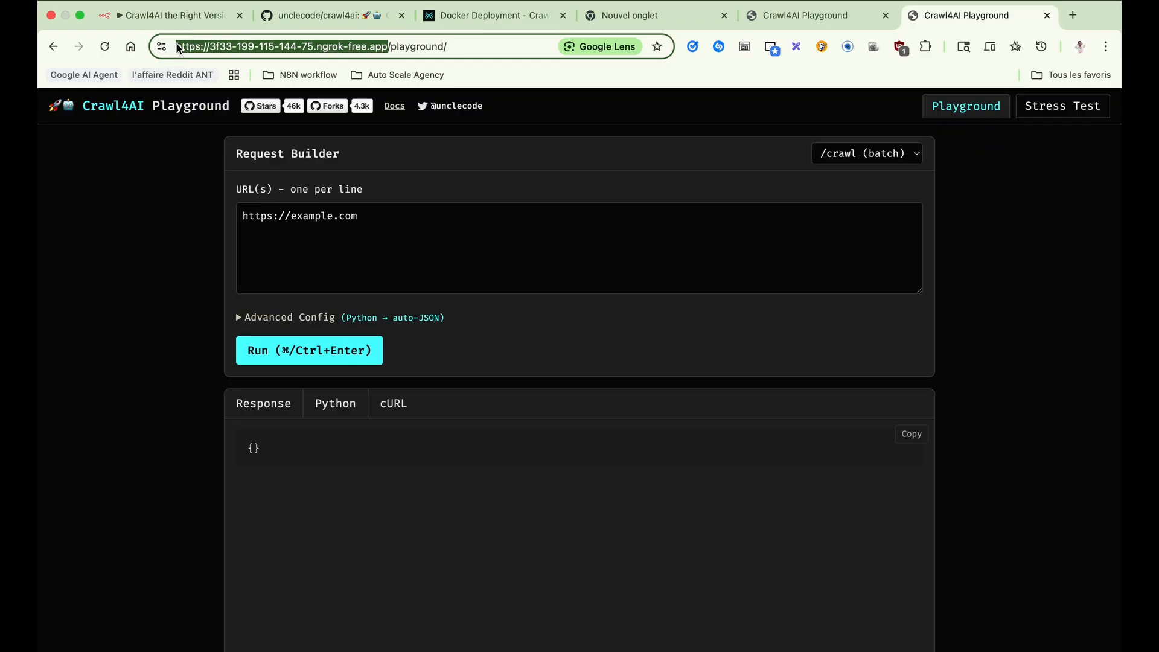
click(181, 16)
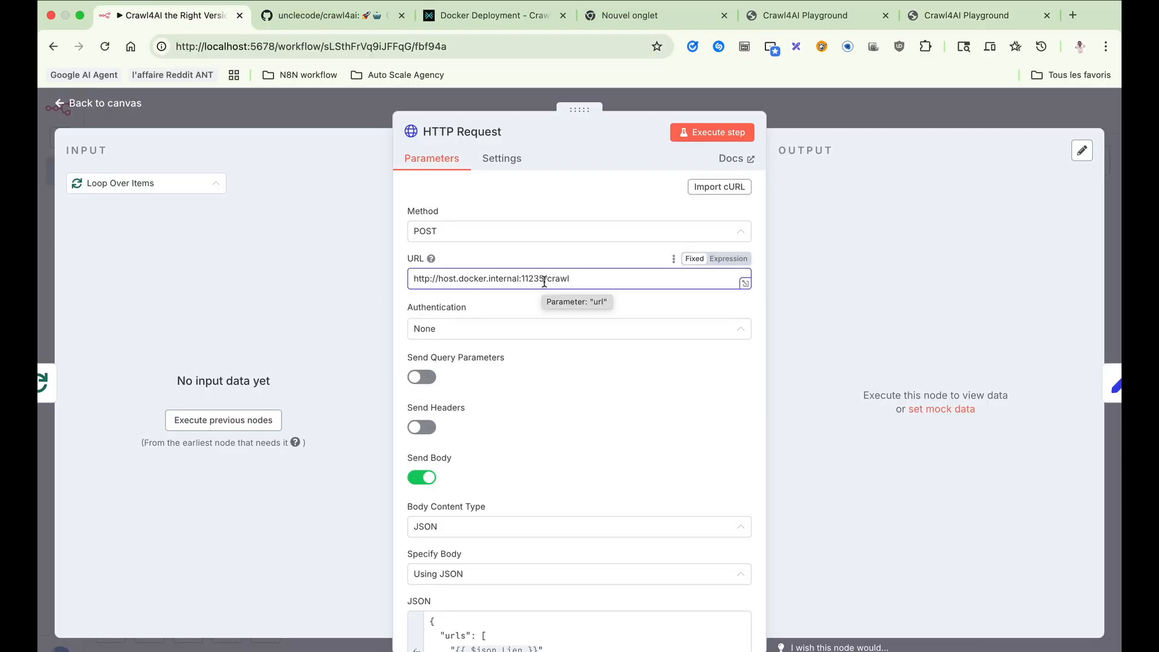
drag(543, 279, 398, 284)
key(super+v)
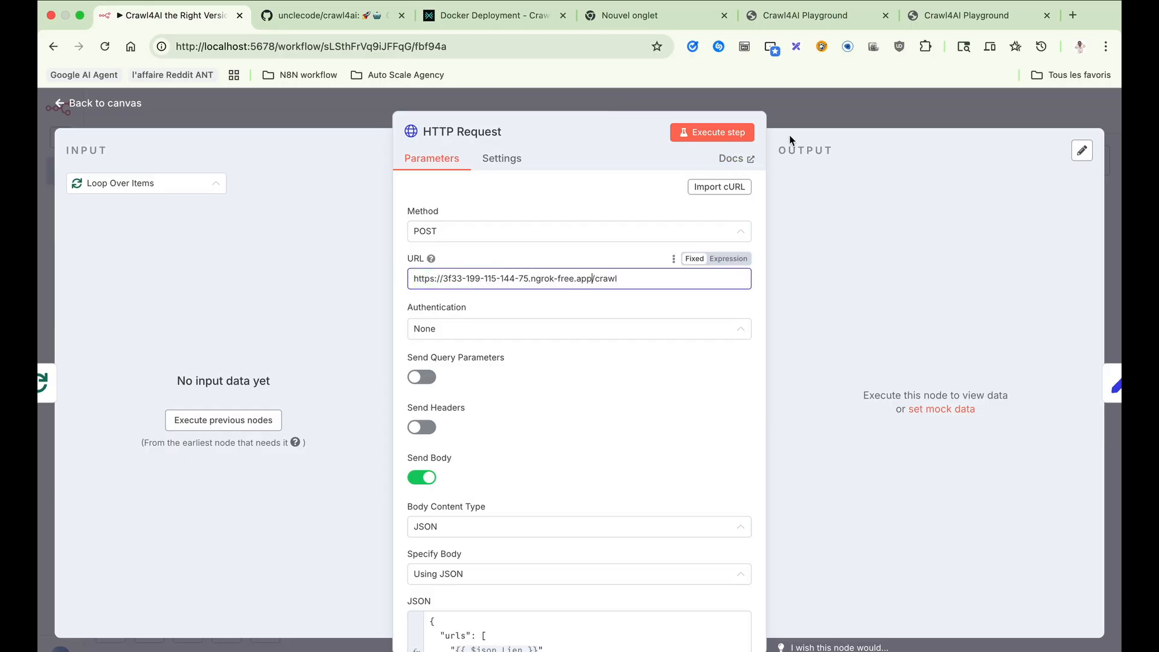
scroll(606, 459, down, 3)
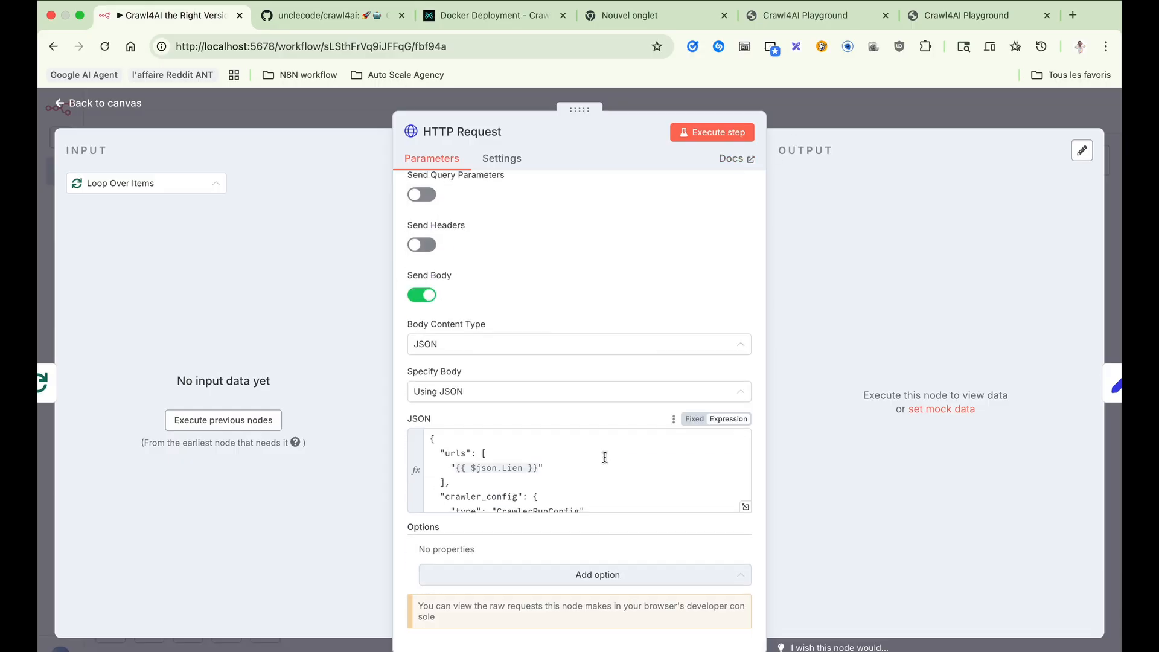
- Try to execute the HTTP Request node while the chat trigger is still connected to the workflow
click(853, 114)
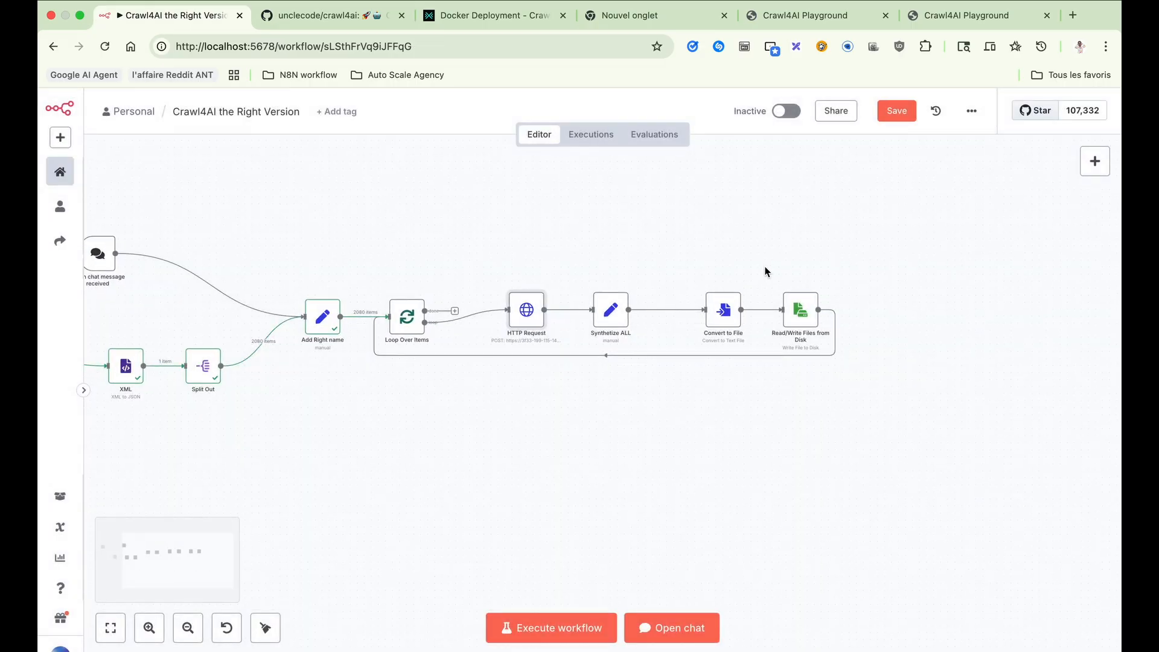
key(Return)
click(730, 126)
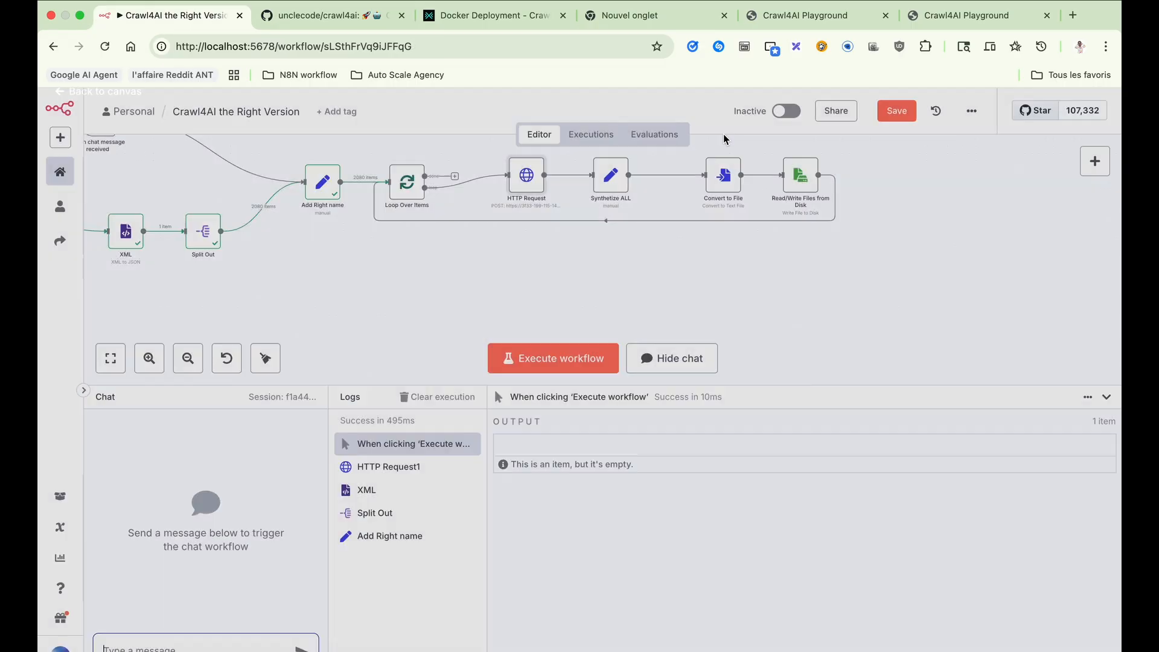
double_click(531, 182)
click(722, 136)
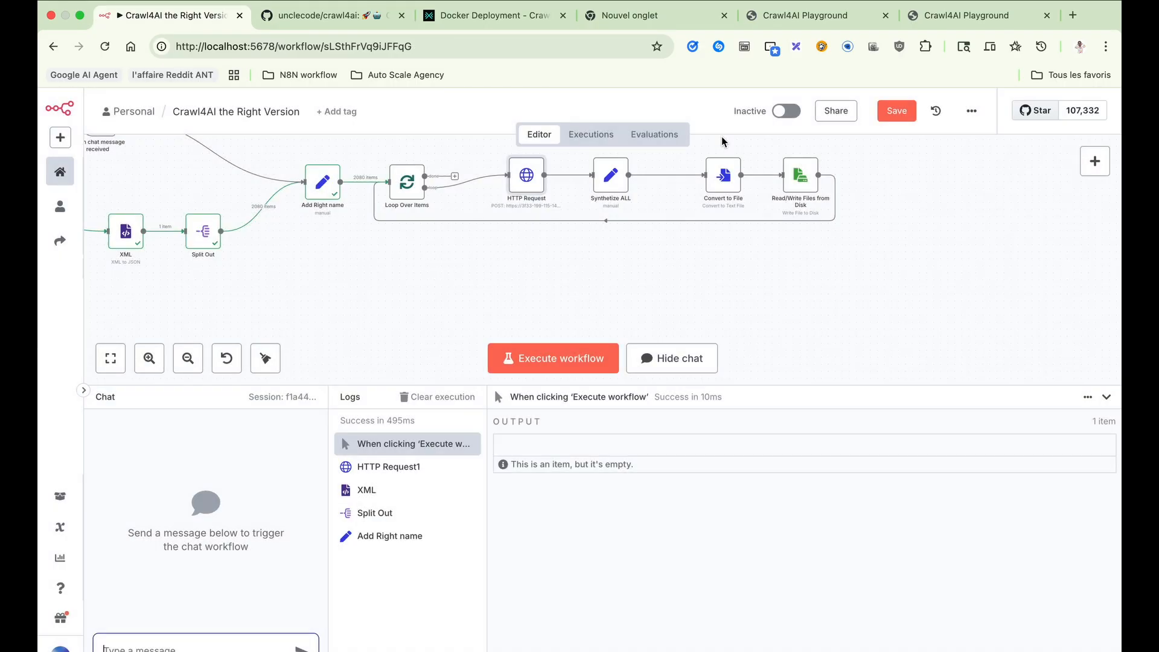
- Remove the connection from the chat trigger to Add Right name, and execute the HTTP Request node with the ngrok URL
scroll(644, 305, left, 8)
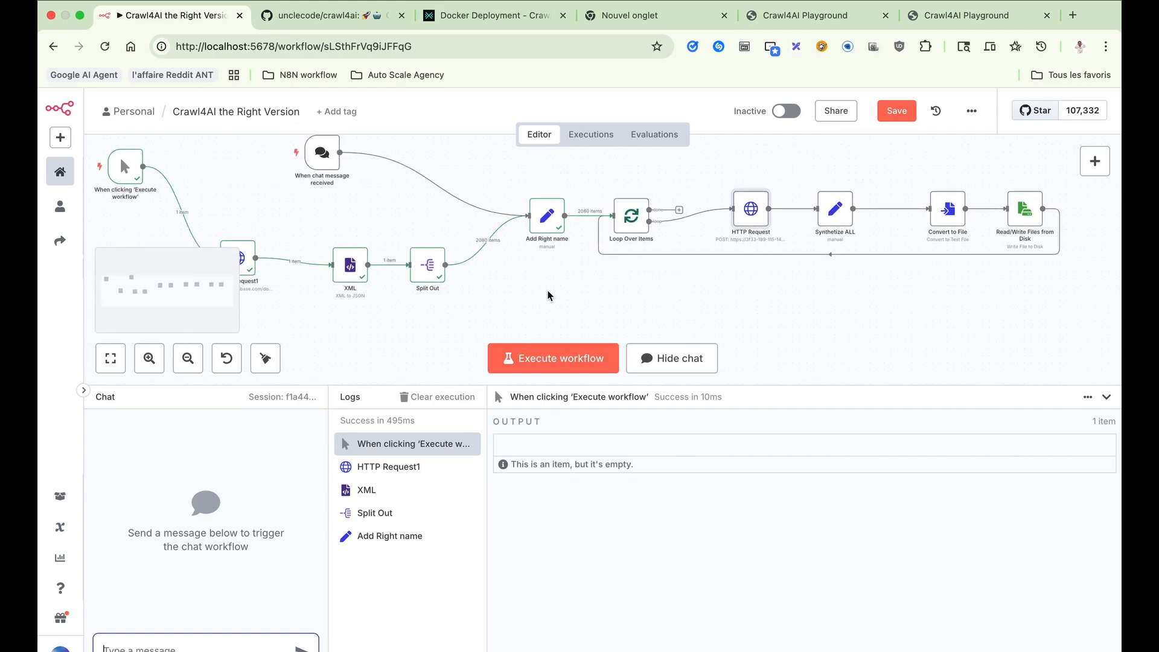
click(442, 184)
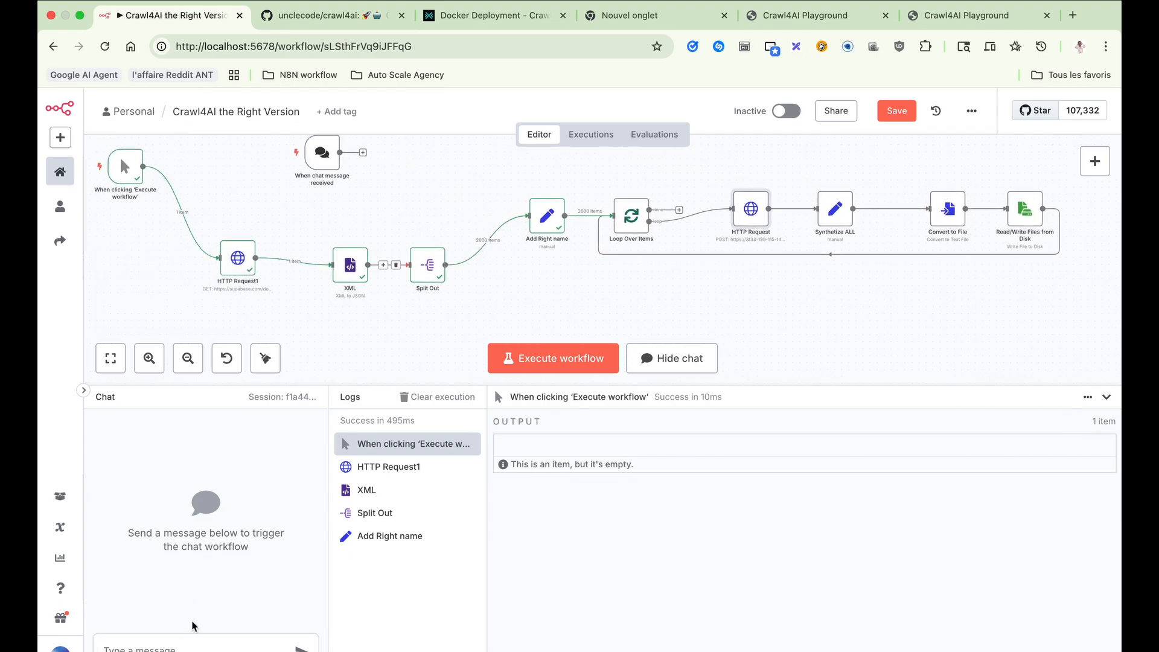
scroll(554, 284, right, 5)
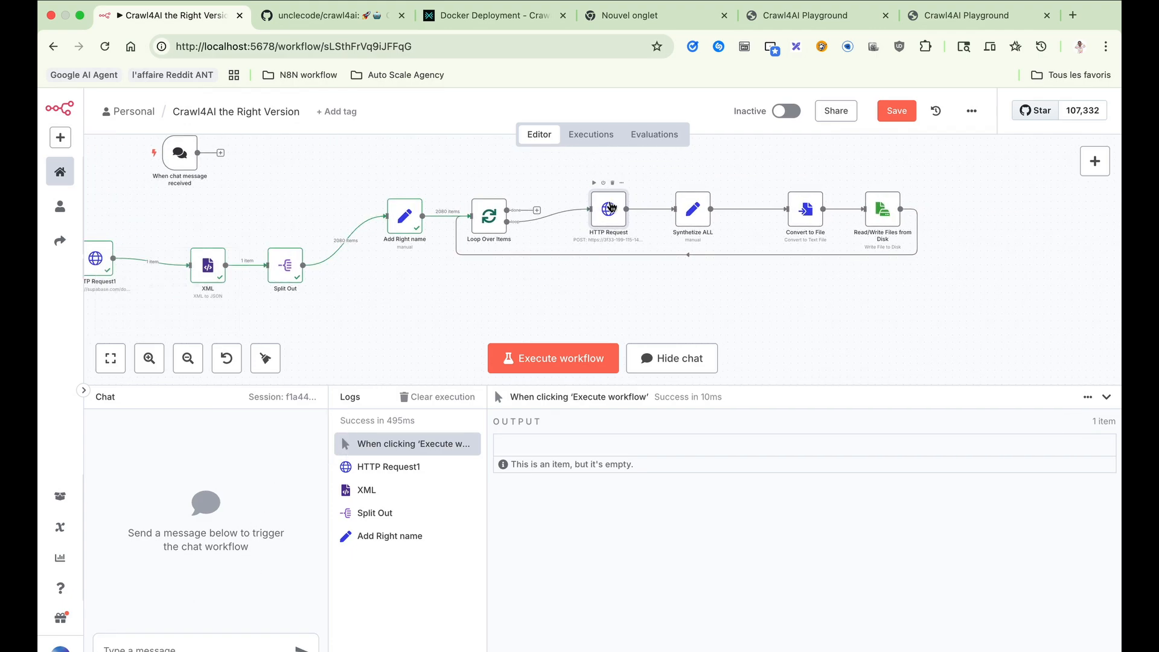
double_click(609, 208)
click(735, 134)
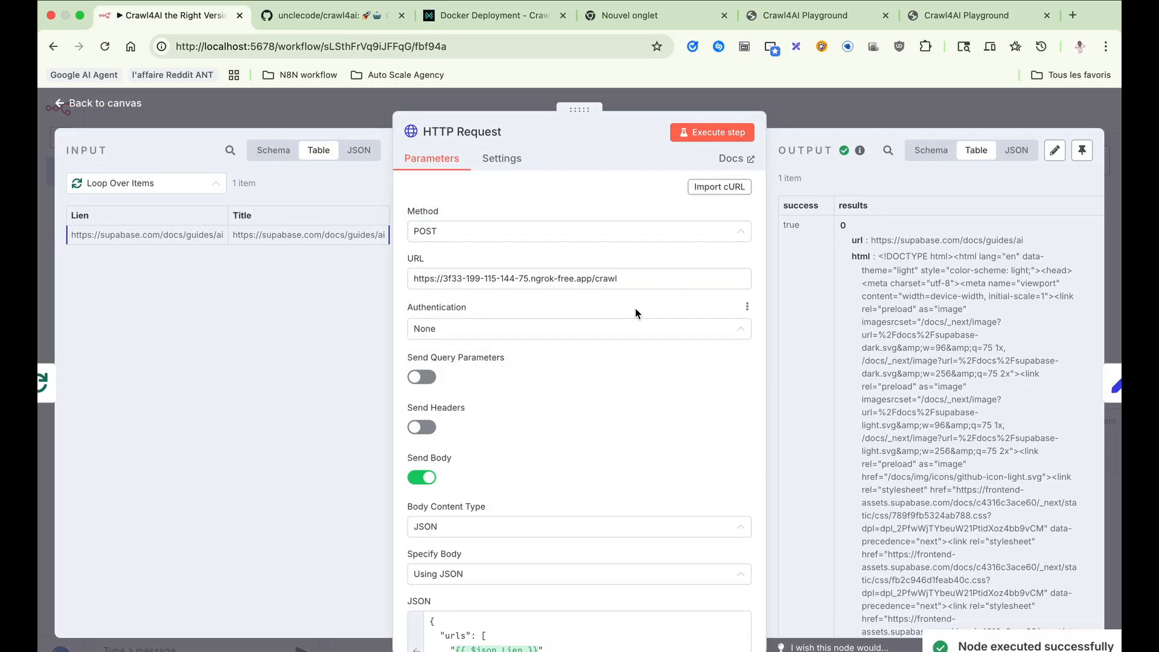
scroll(902, 322, down, 15)
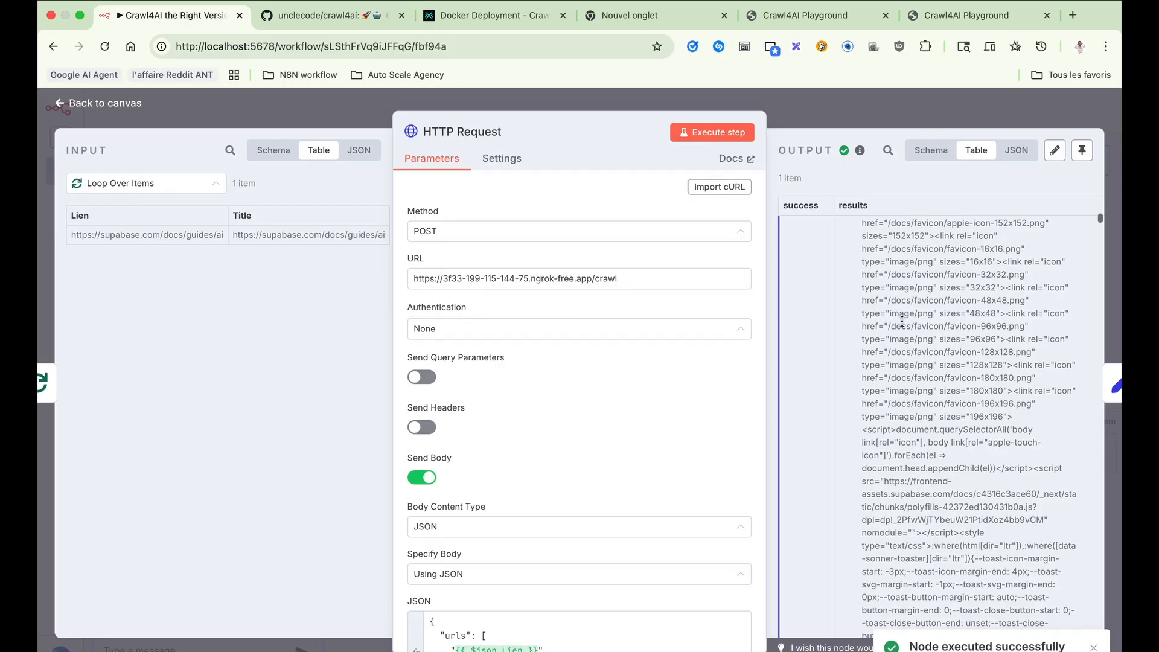
- Switch to the ngrok terminal and highlight the status of the logged POST /crawl request
key(ctrl+Left)
key(ctrl+Up)
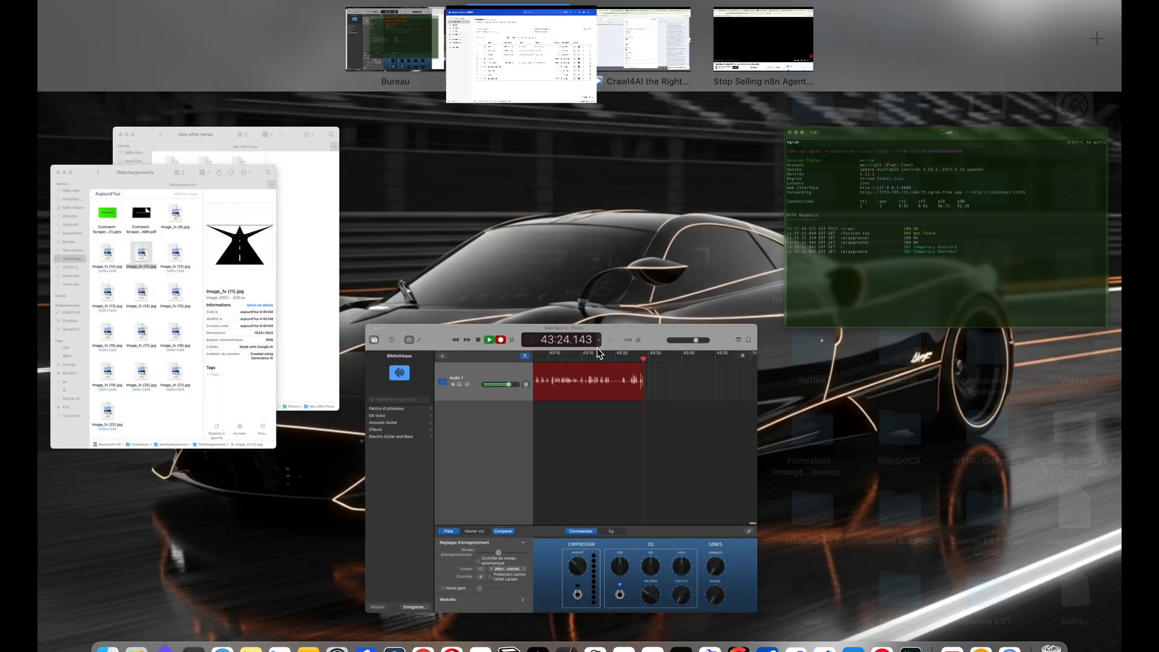
click(855, 284)
drag(422, 310, 612, 308)
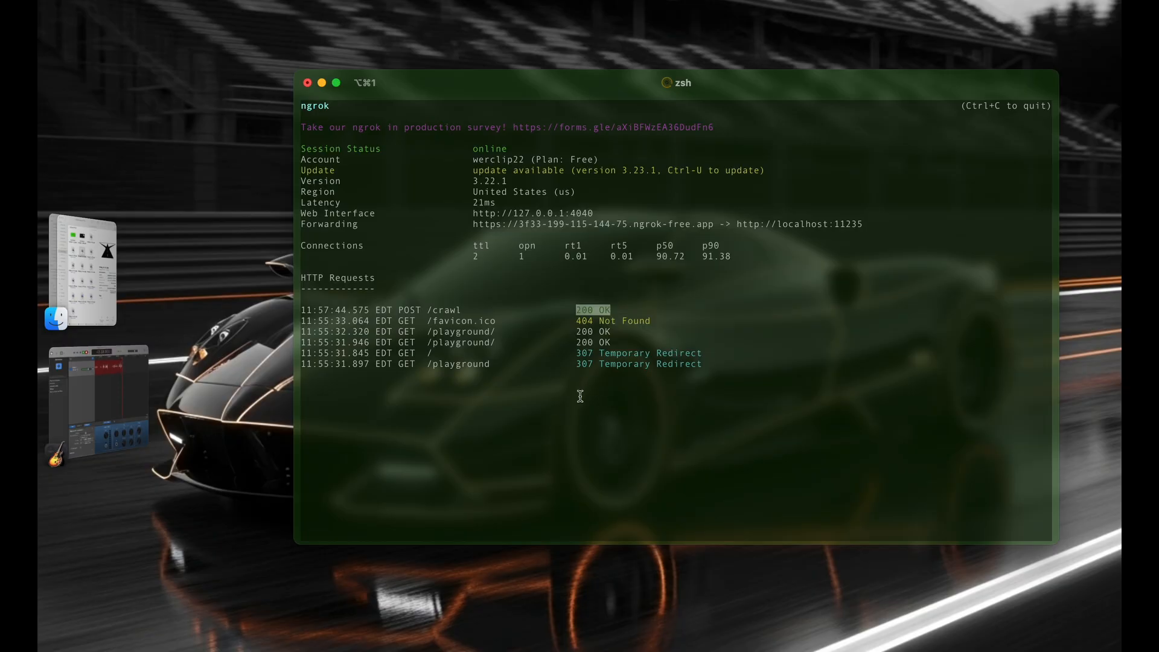
key(ctrl+Right)
click(900, 100)
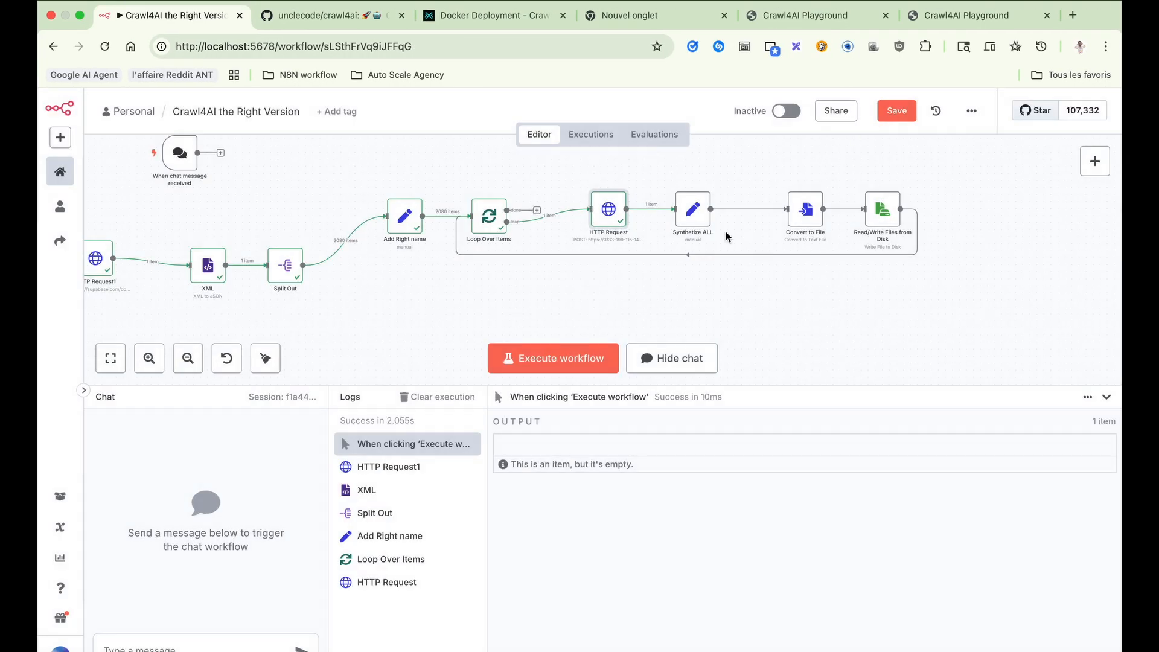
double_click(612, 225)
key(ctrl+Left)
key(ctrl+Left)
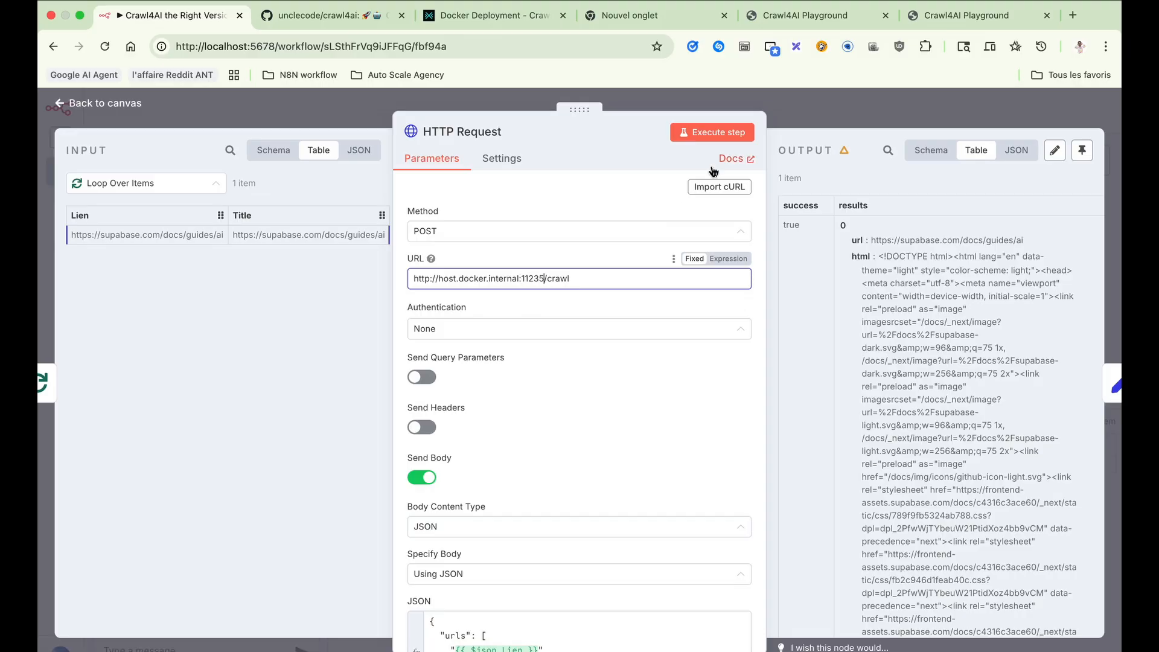
click(713, 132)
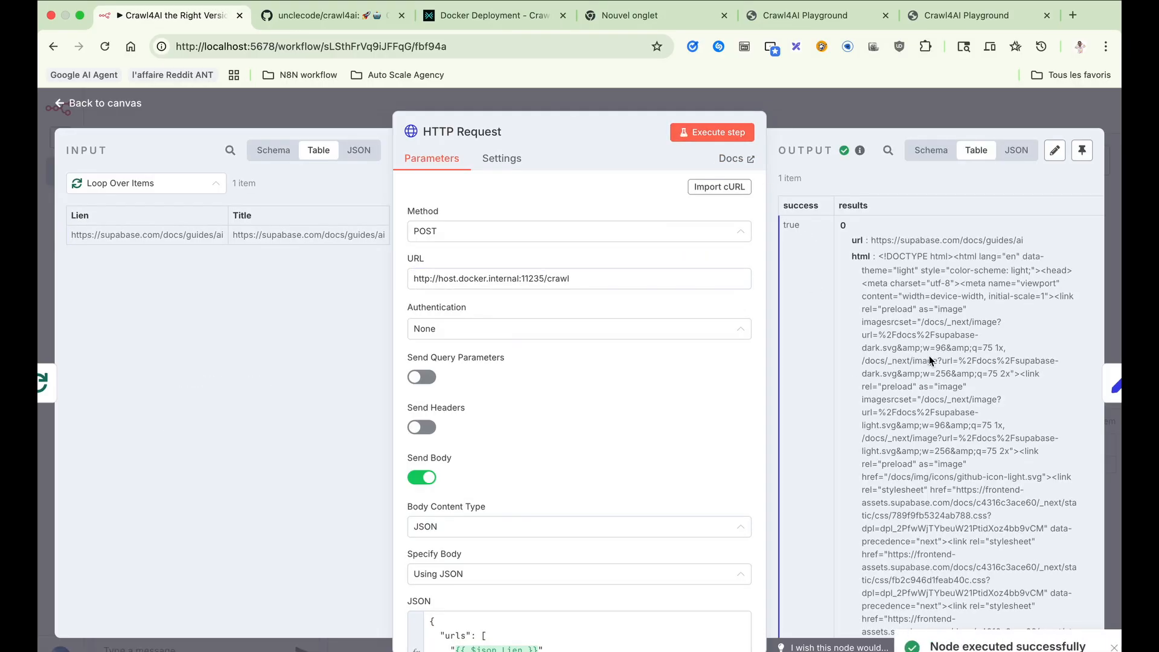
scroll(930, 360, down, 15)
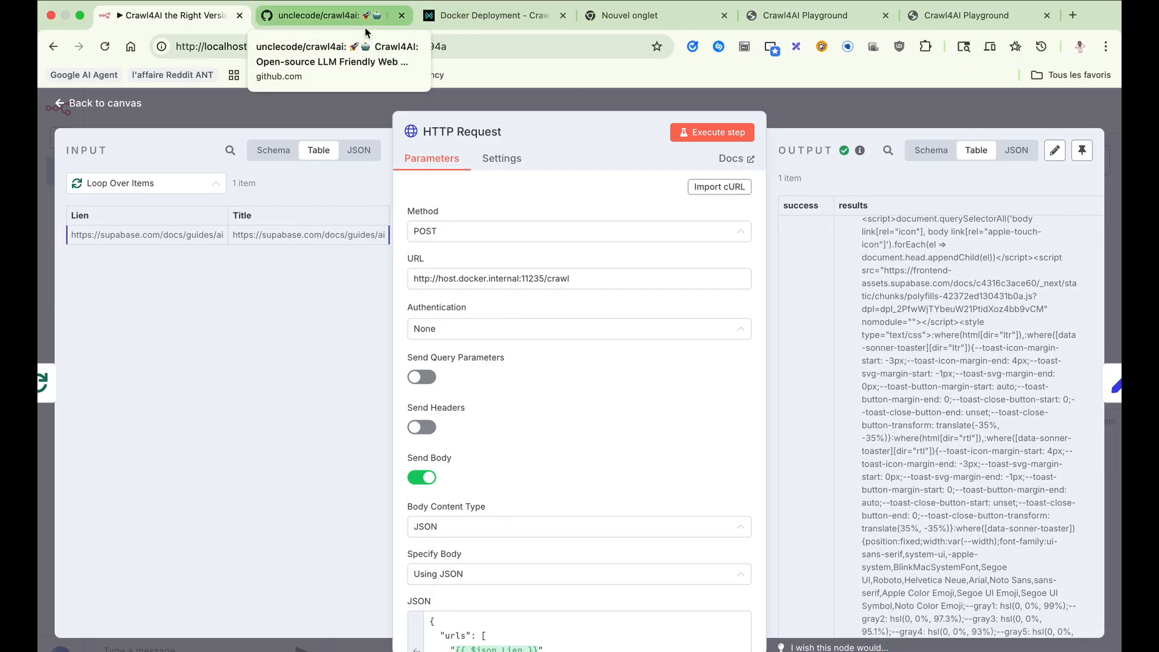
- Hide the chat and logs area, open the Synthetize ALL node, and review its Markdown and Title field expressions
click(854, 108)
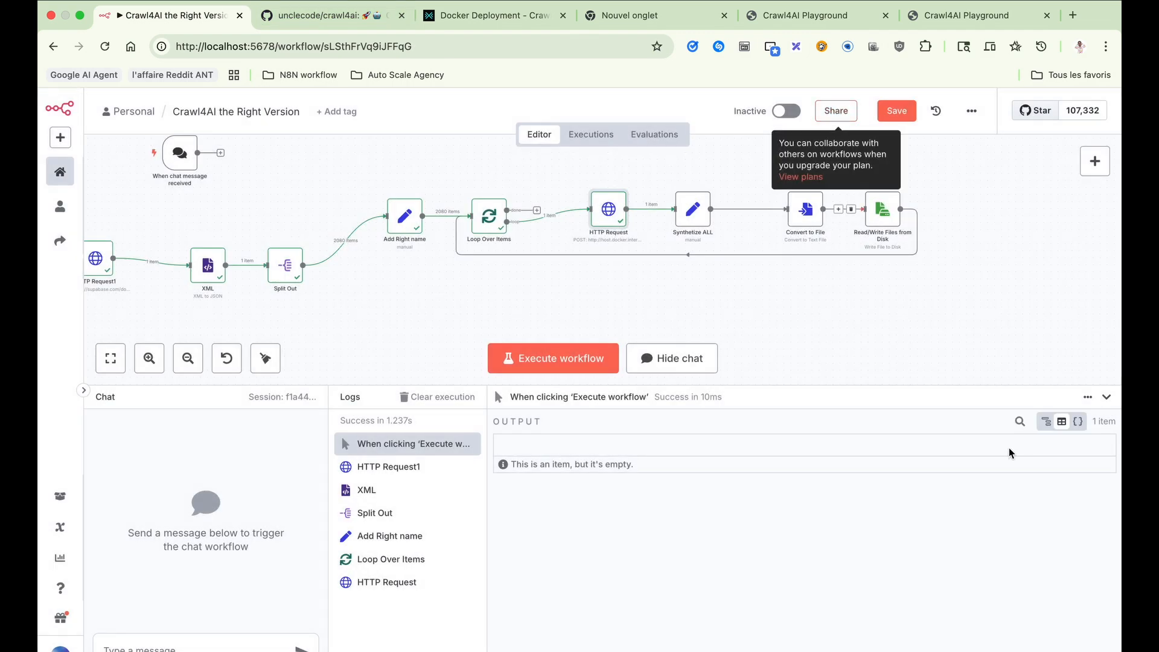
click(1106, 397)
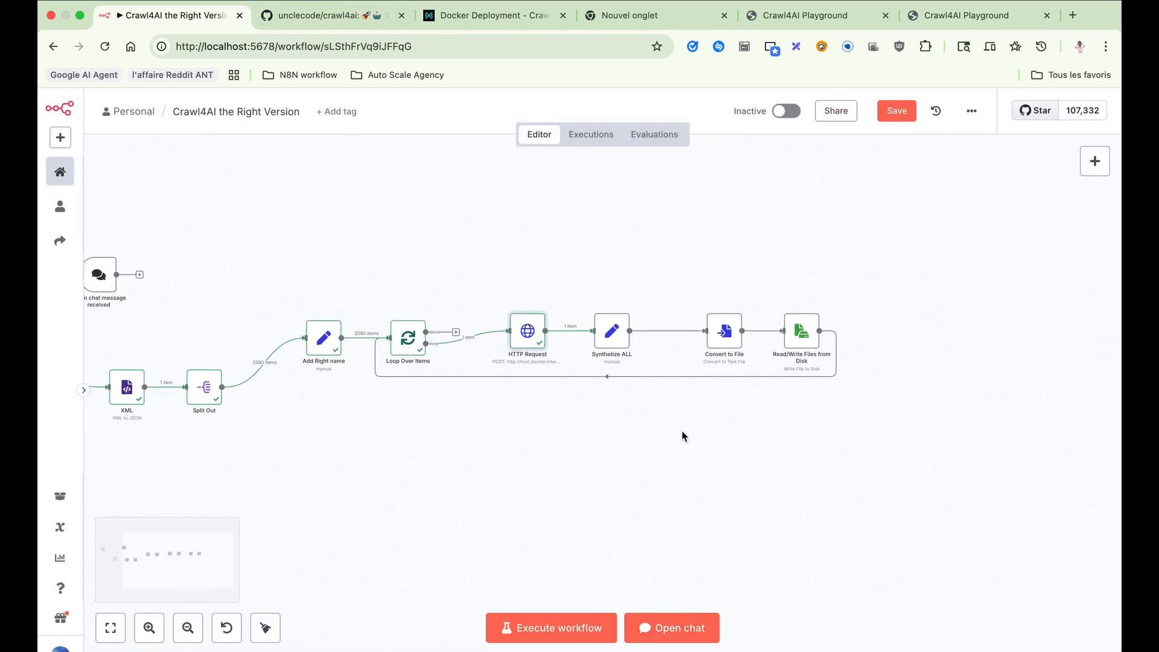
double_click(534, 315)
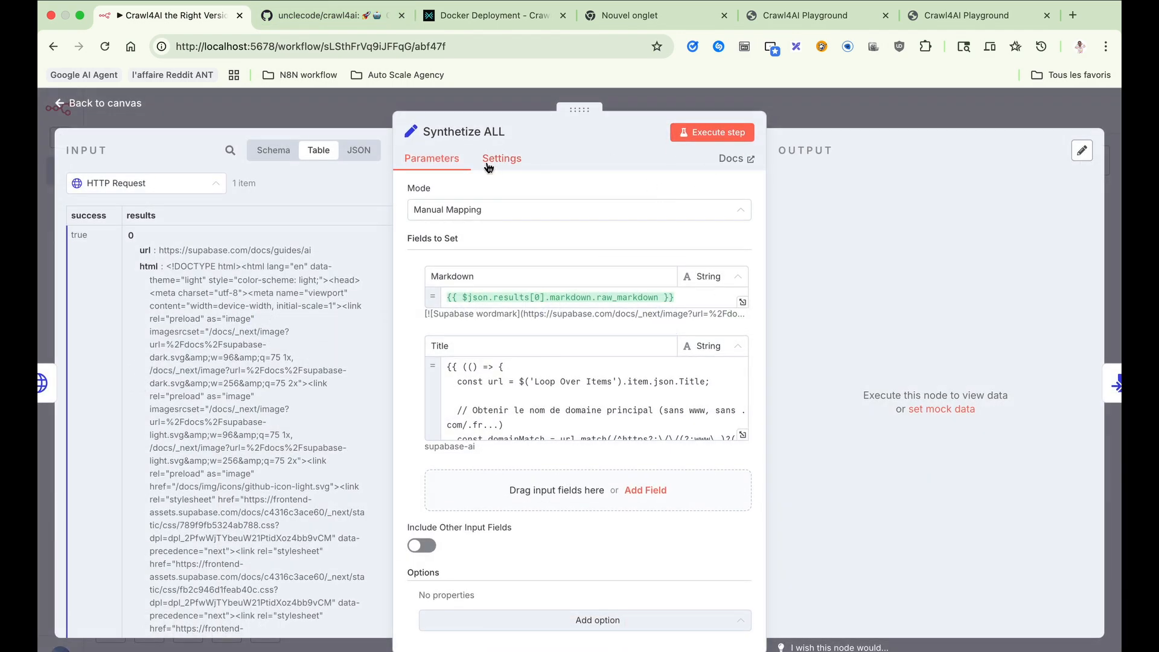
scroll(603, 434, down, 1)
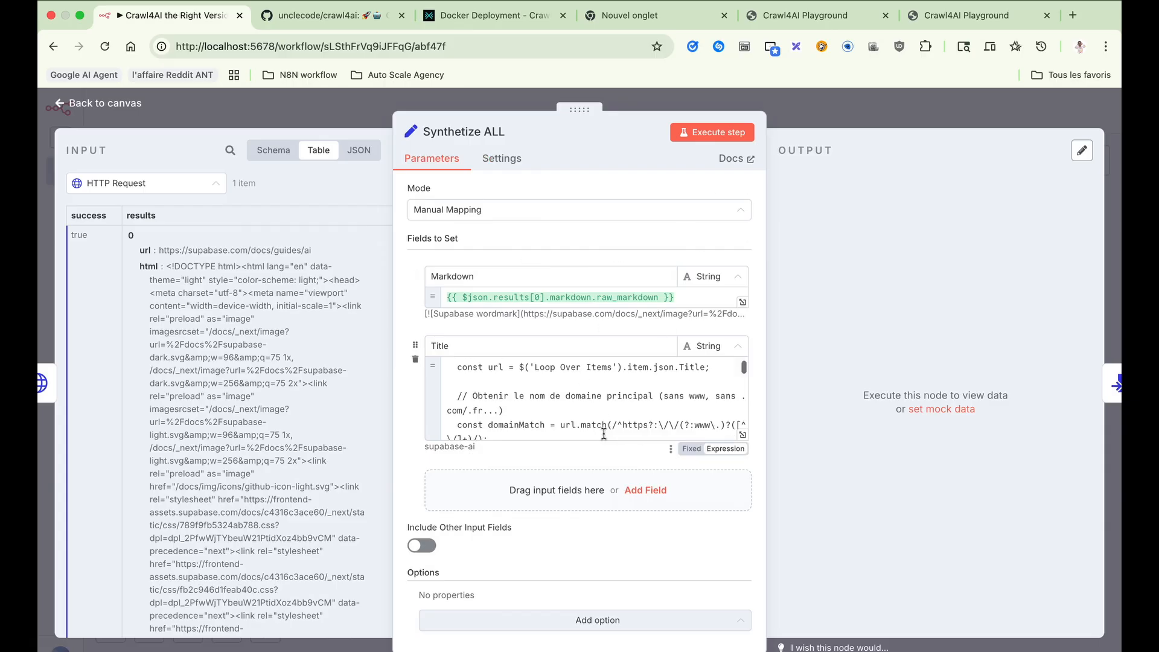
scroll(603, 434, down, 6)
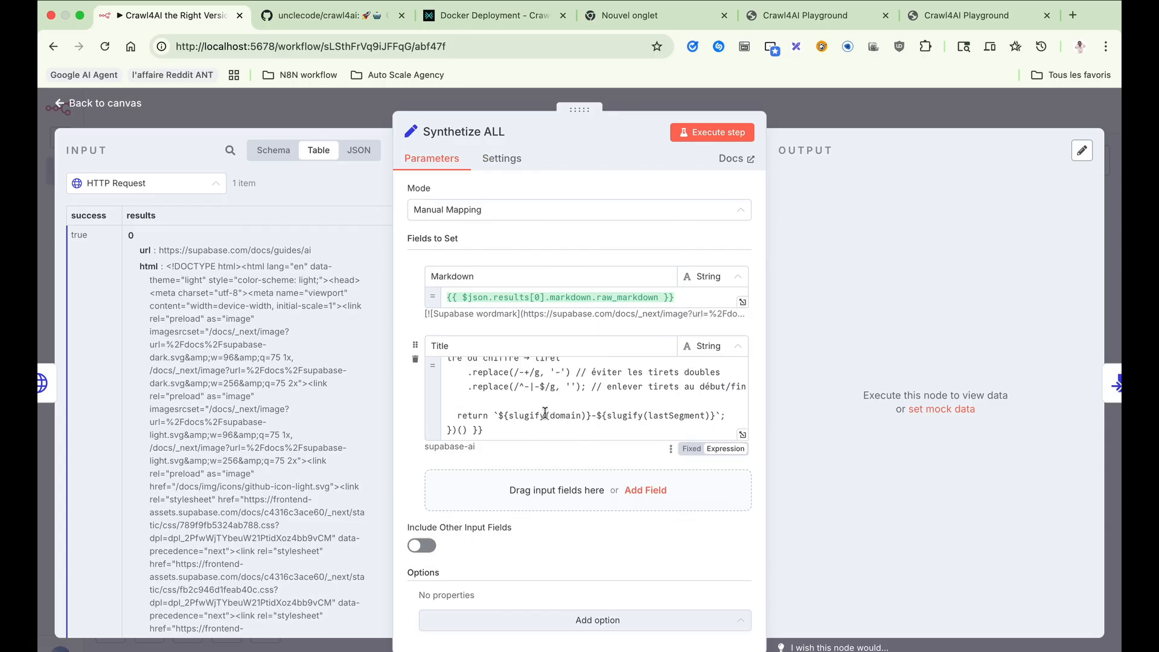
scroll(545, 413, up, 7)
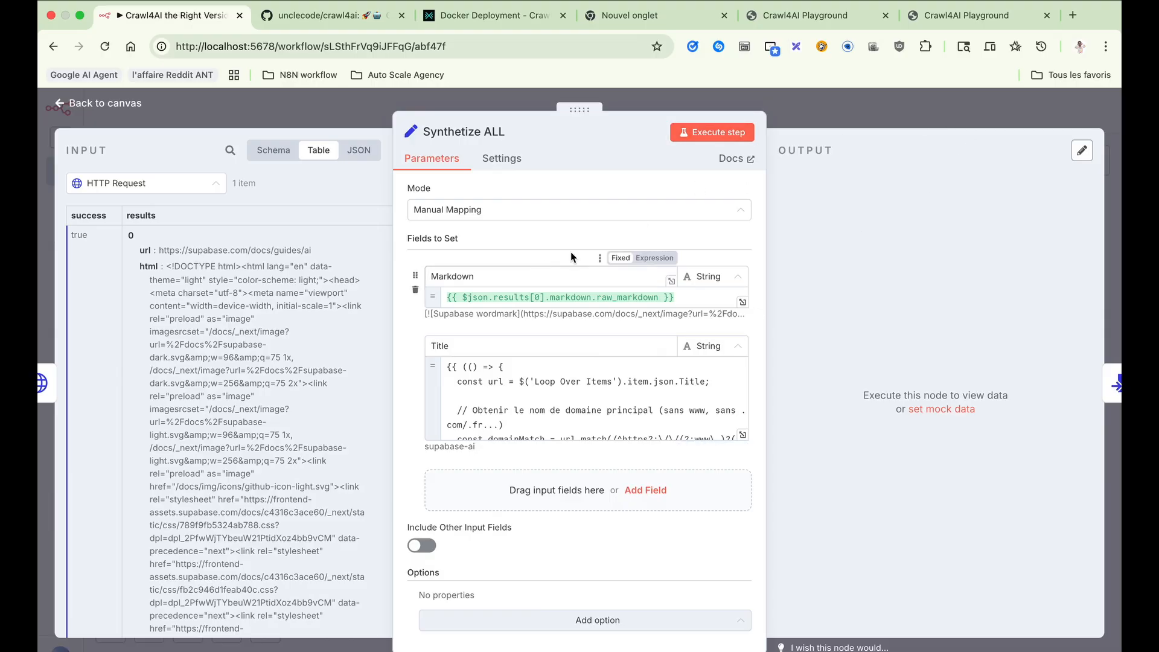
scroll(583, 403, down, 3)
scroll(583, 402, down, 2)
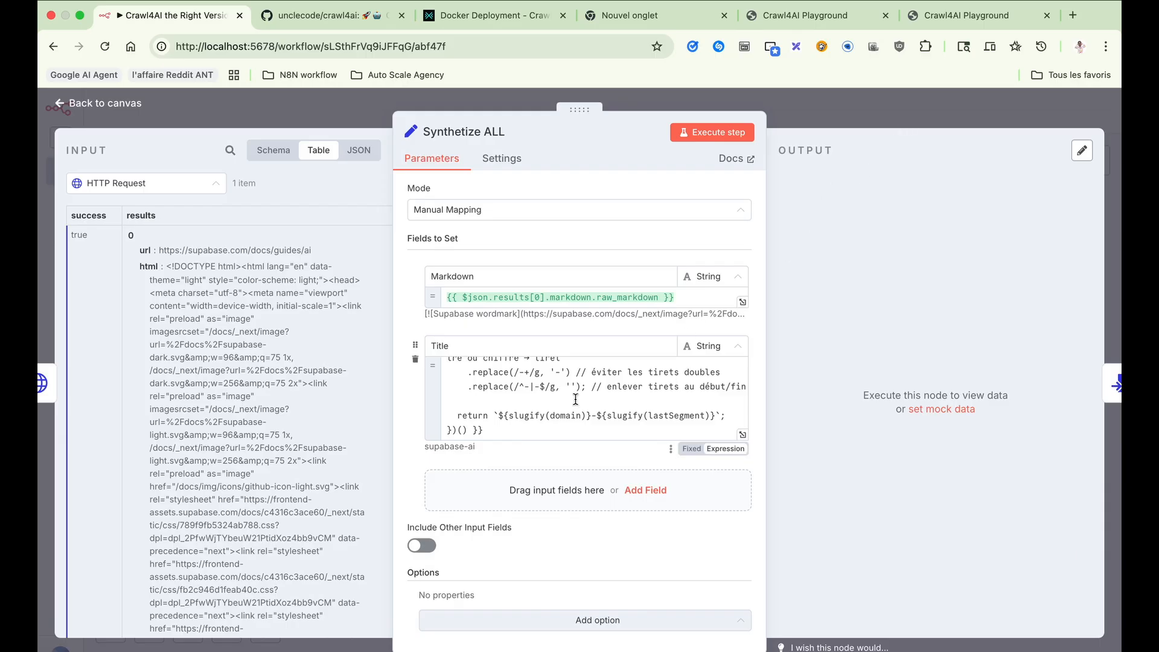
- Execute the Synthetize ALL node and highlight the Title value in its output
click(725, 137)
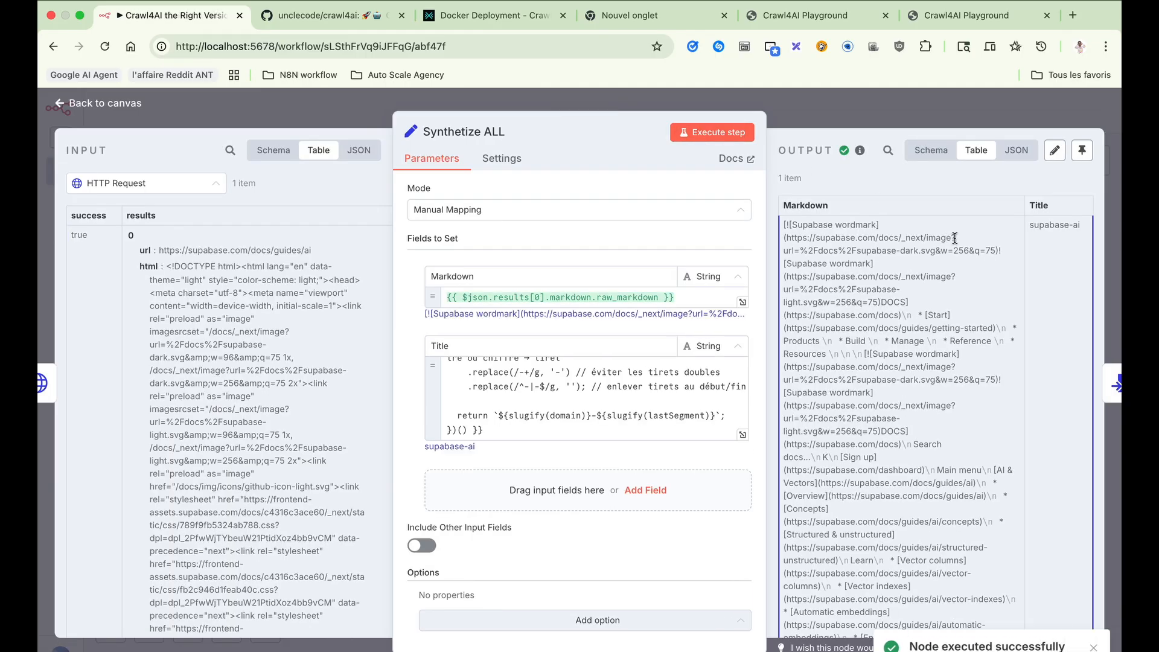
drag(1031, 228, 1082, 228)
click(1074, 226)
- Review the Title expression in the expanded editor, highlighting the comment about obtaining the main domain name, and close the editor
scroll(595, 383, up, 10)
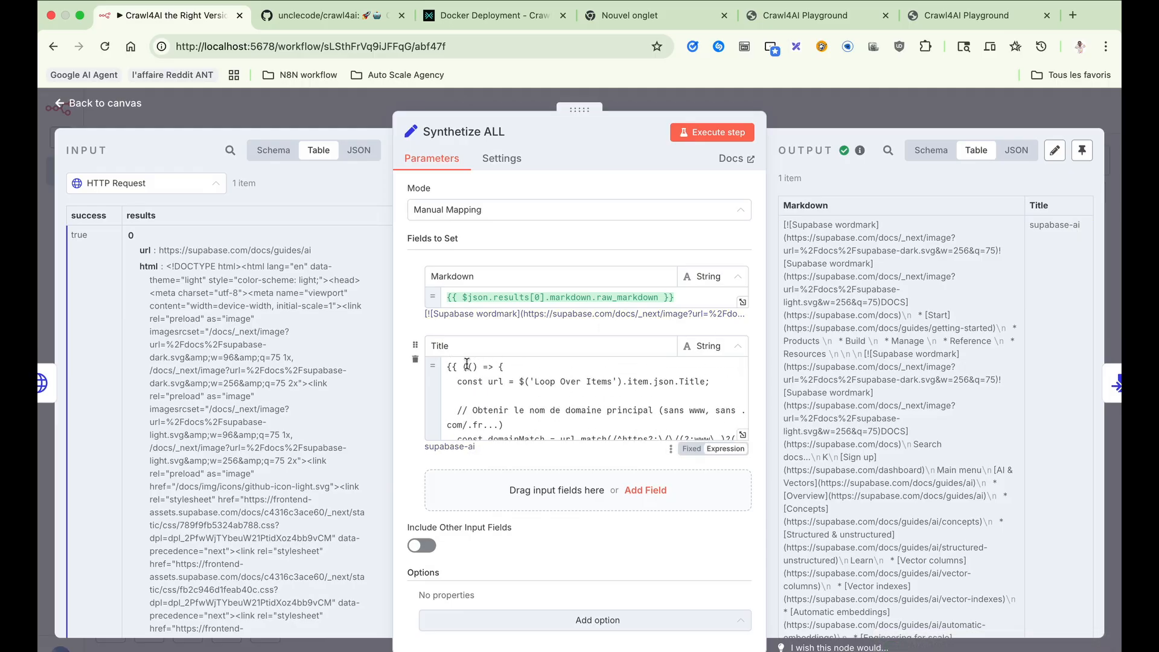
scroll(589, 387, down, 3)
scroll(587, 389, down, 3)
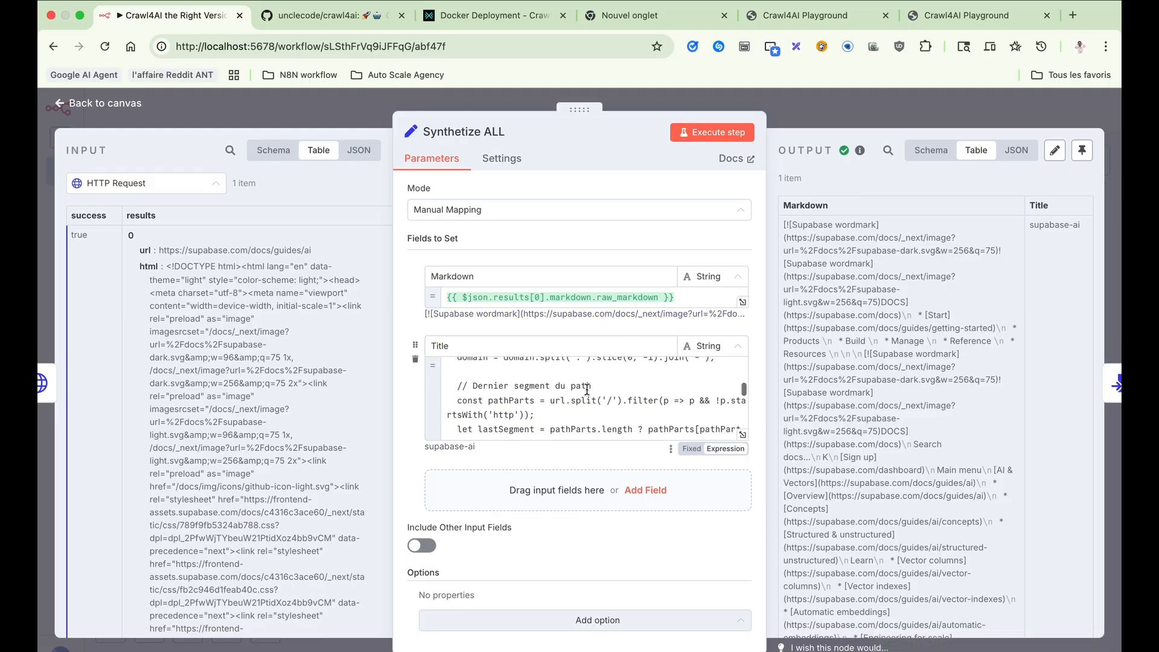
click(742, 435)
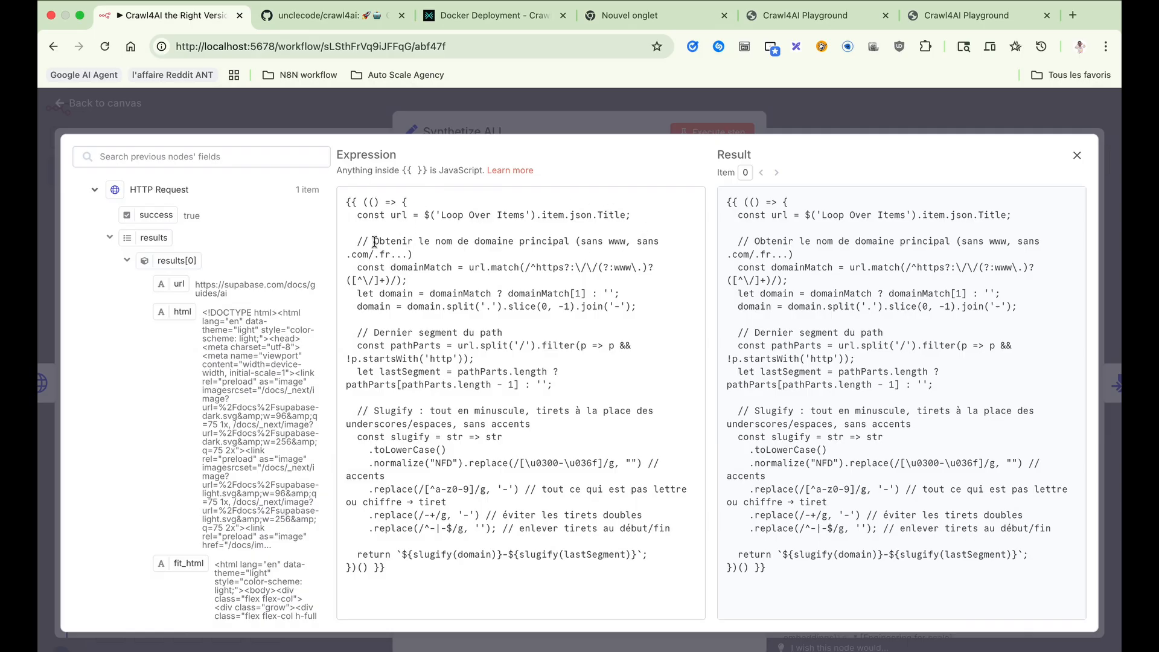
drag(374, 242, 570, 242)
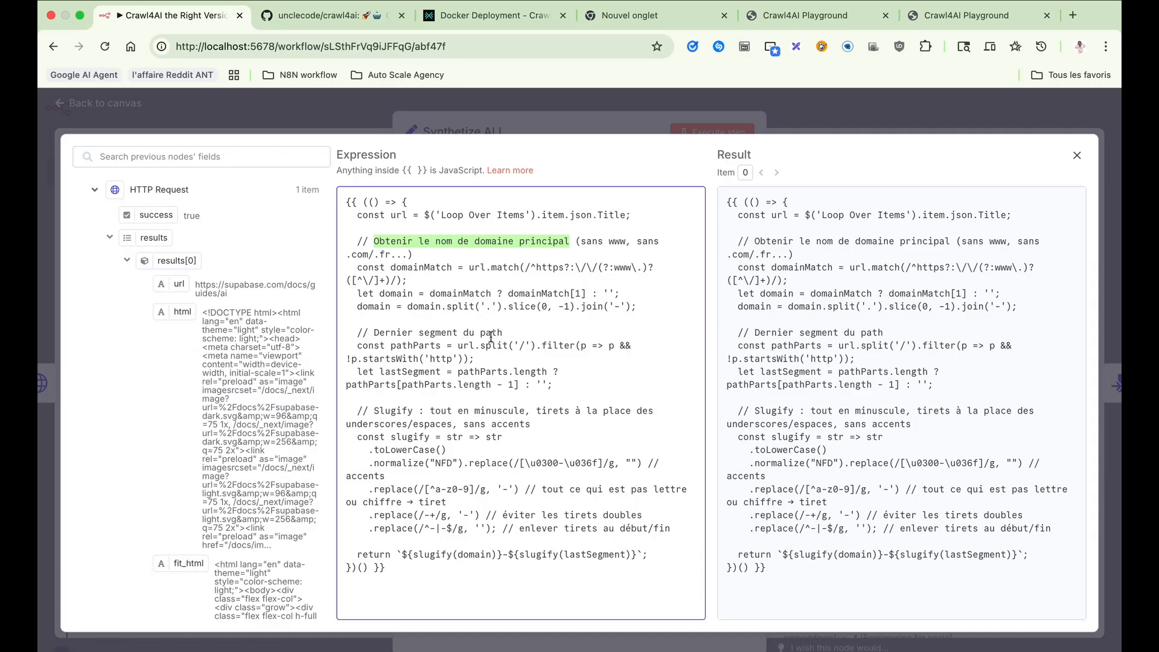
click(1077, 156)
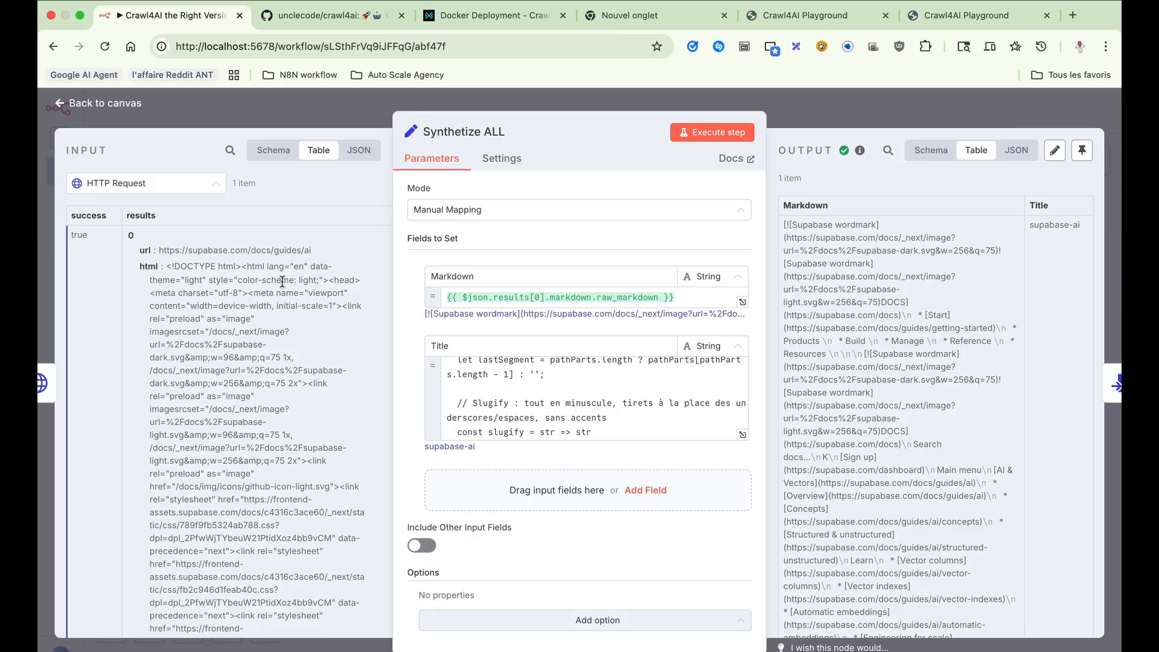
- Compare the domain and last path segment of the input url with the output Title, and look through the Markdown output
drag(303, 252, 330, 256)
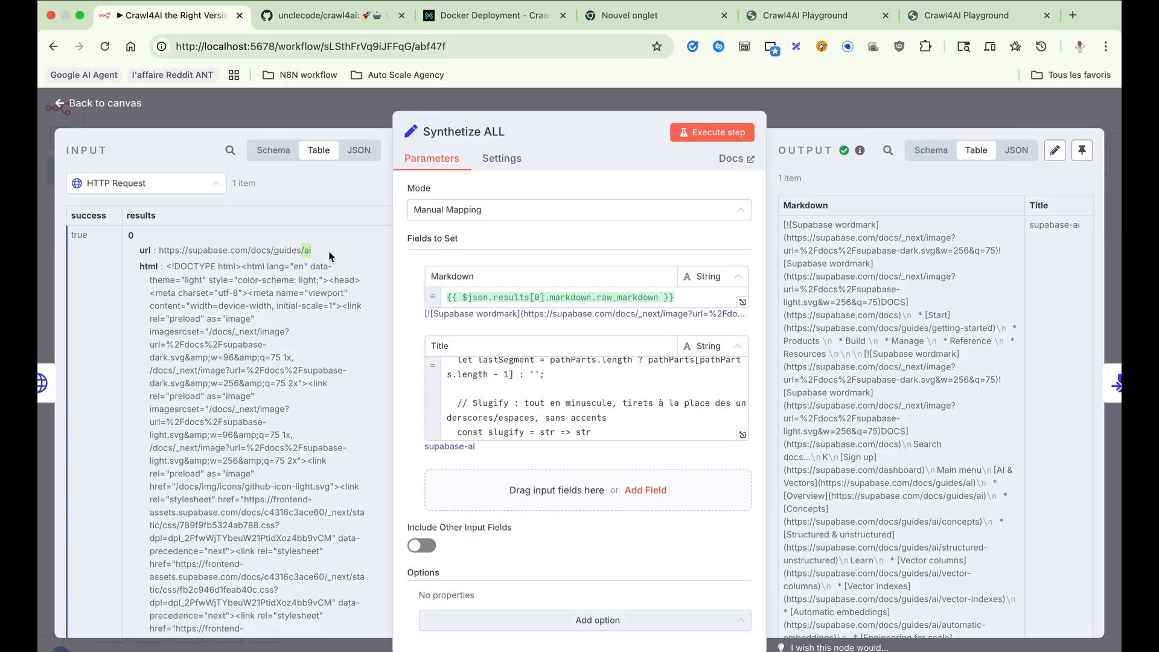
double_click(208, 249)
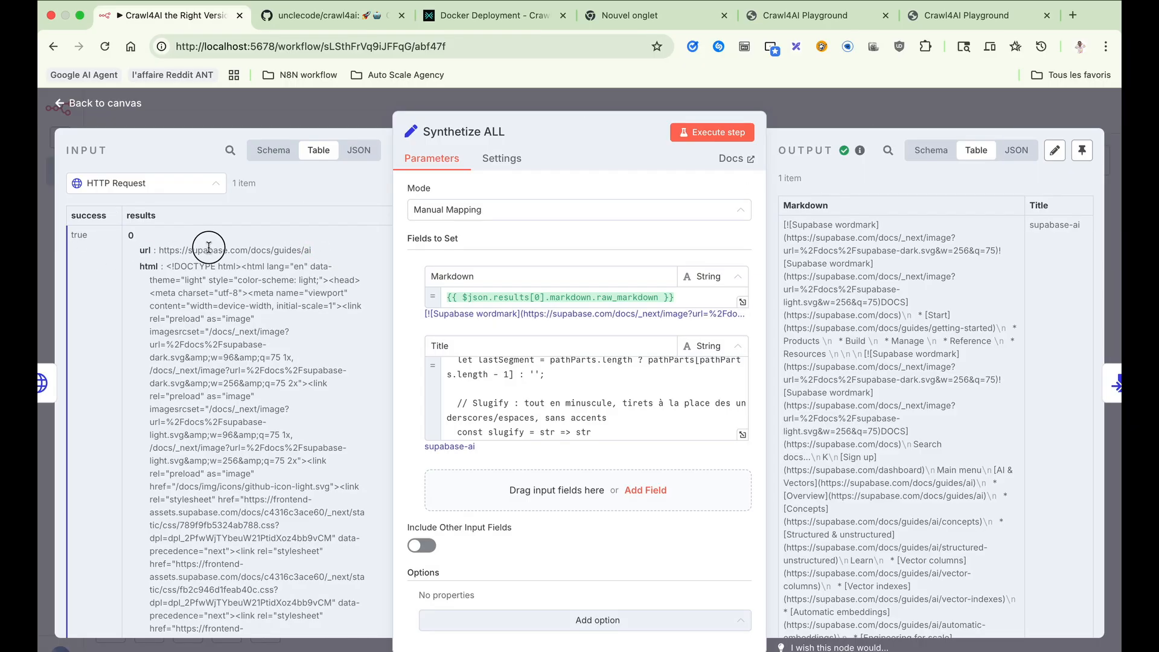
double_click(308, 250)
double_click(1053, 225)
click(1071, 228)
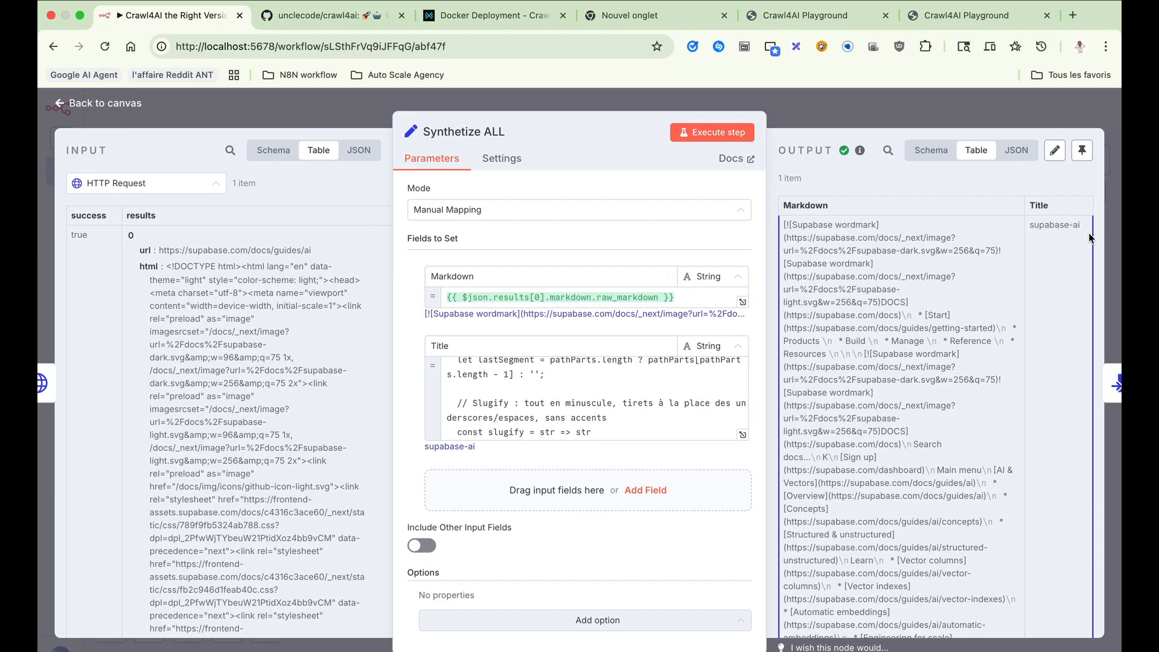
scroll(778, 359, down, 15)
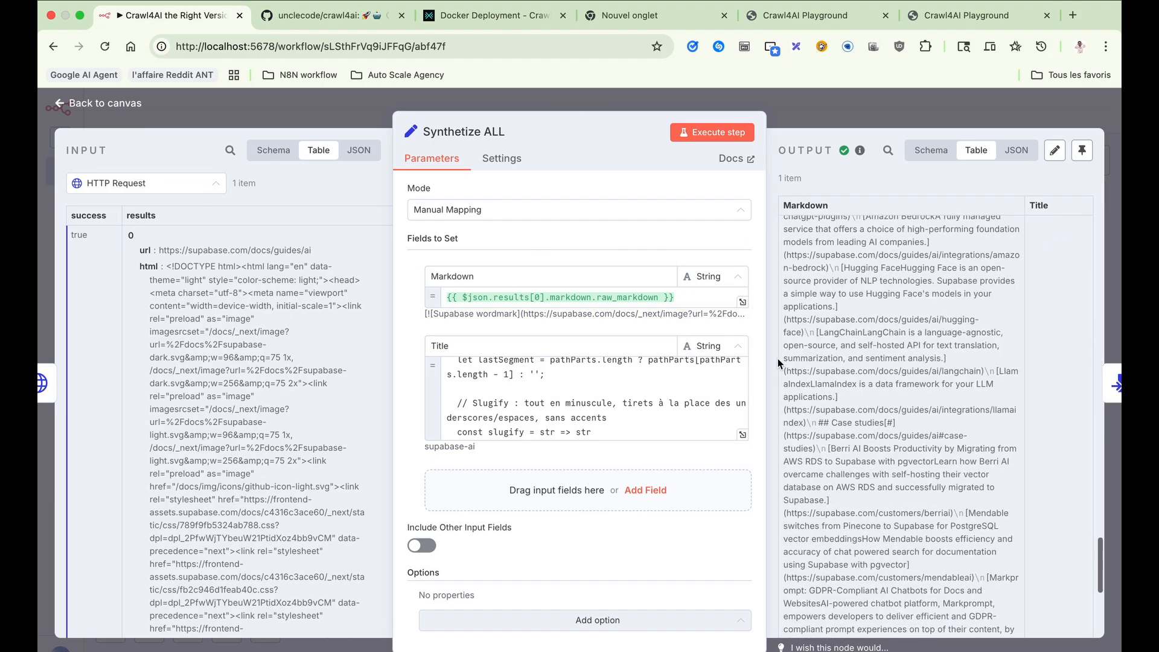
- Execute the Convert to File node on the Markdown field, preview the resulting text file, and return to the file list
click(885, 121)
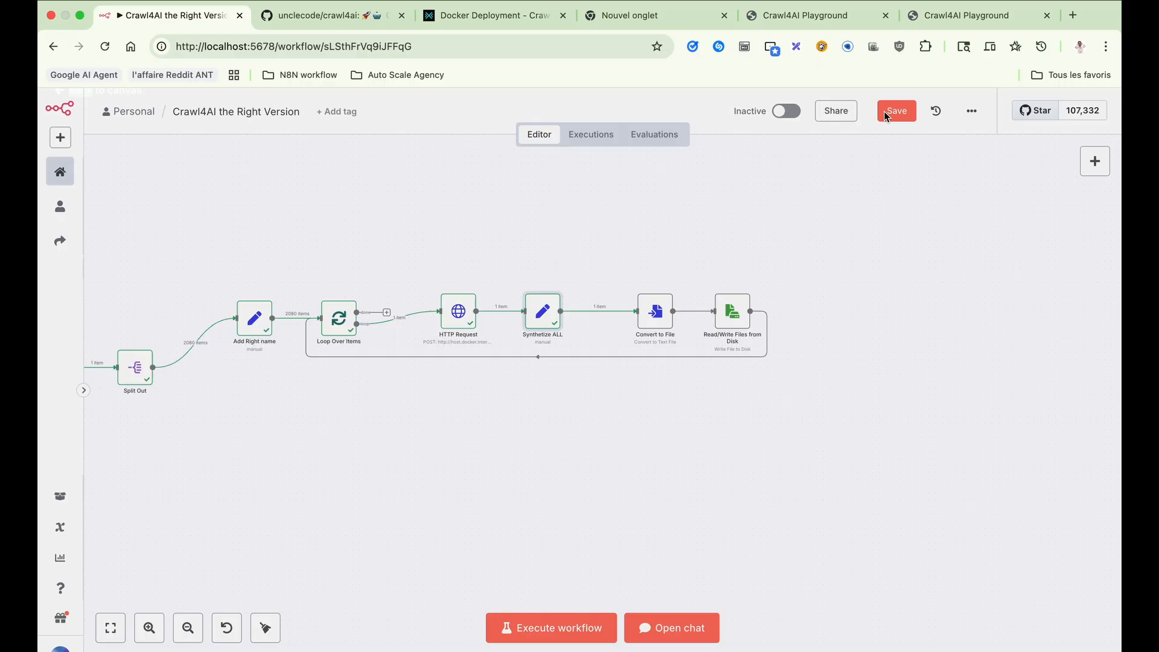
double_click(655, 311)
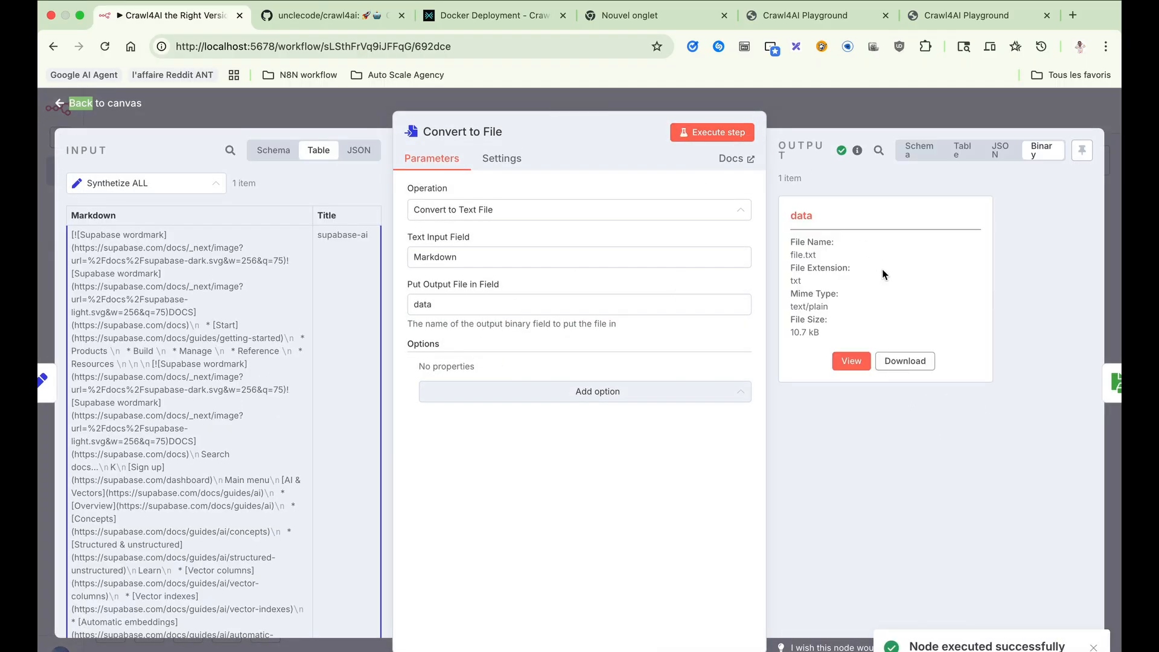
click(863, 360)
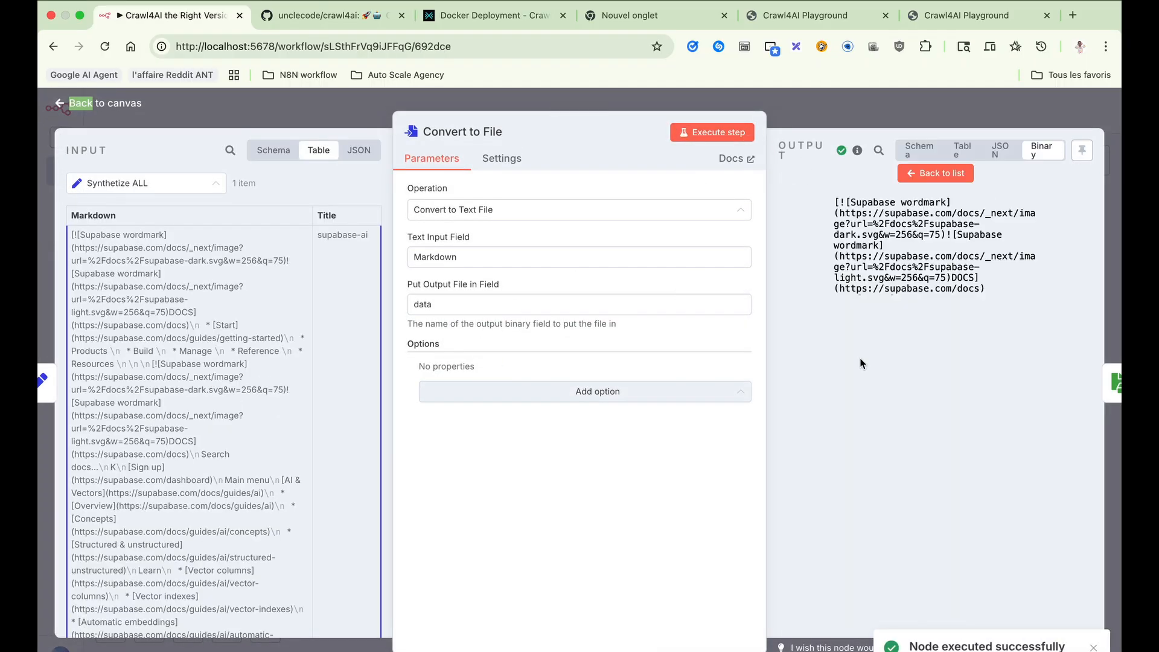
click(916, 180)
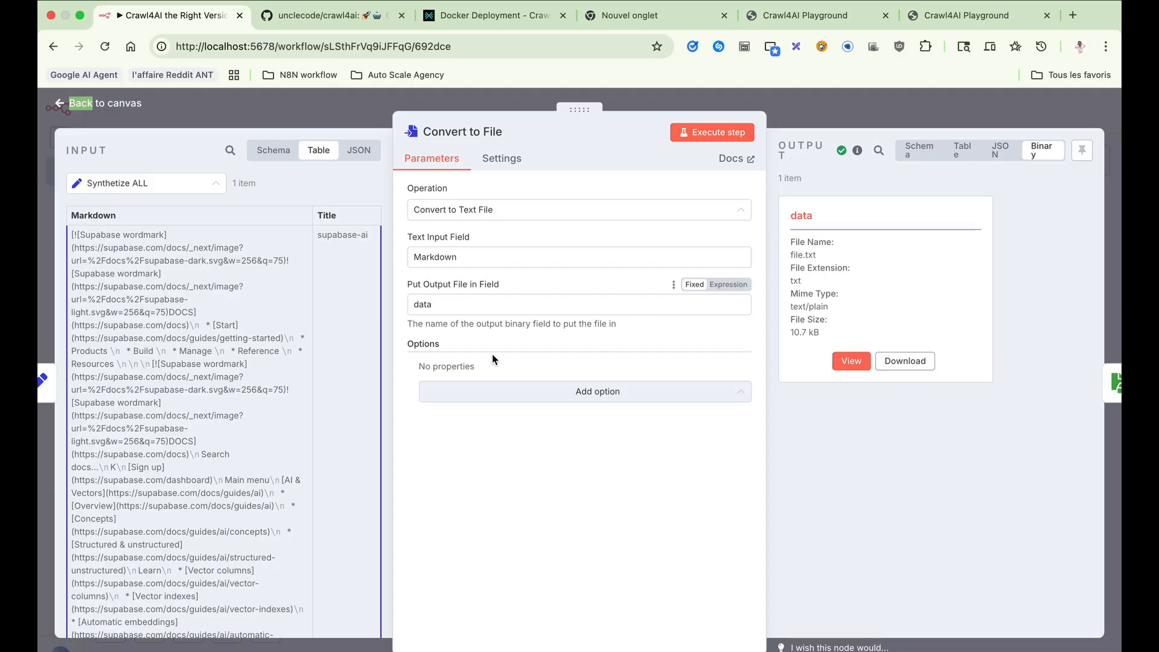
- Look through the Markdown input of the Convert to File node and close the node
scroll(190, 417, down, 10)
scroll(190, 416, up, 15)
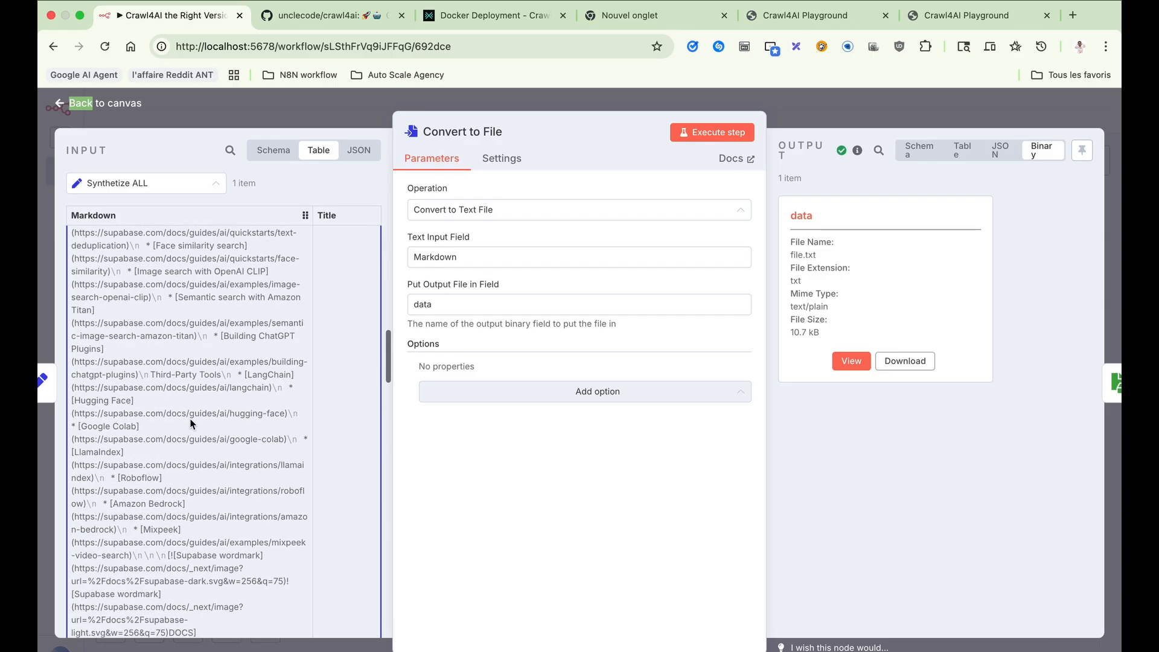
scroll(181, 416, down, 15)
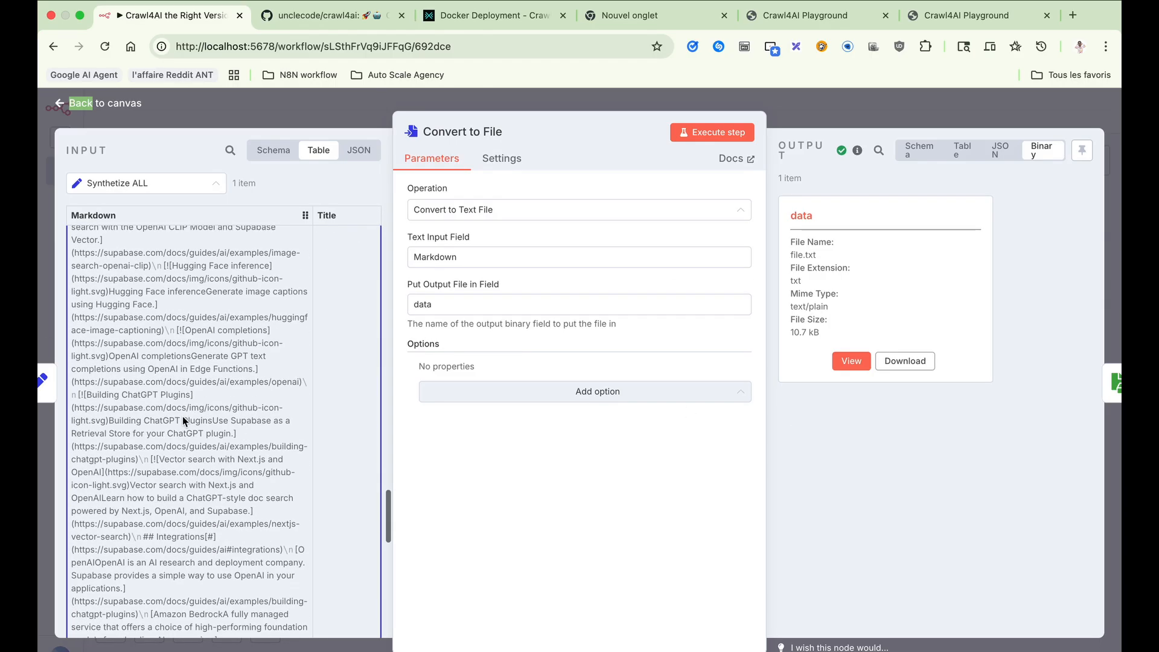
scroll(284, 296, up, 15)
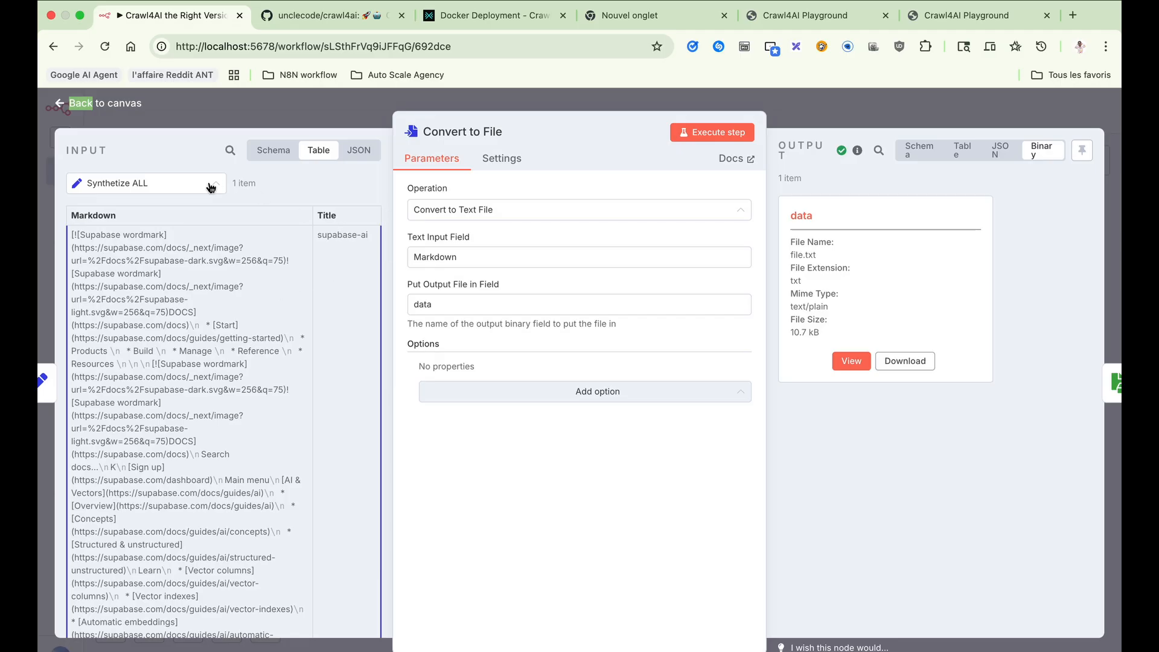
click(878, 115)
- Open the Read/Write Files from Disk node, highlight the external-files folder in its File Path and Name, and close the node
scroll(624, 334, right, 3)
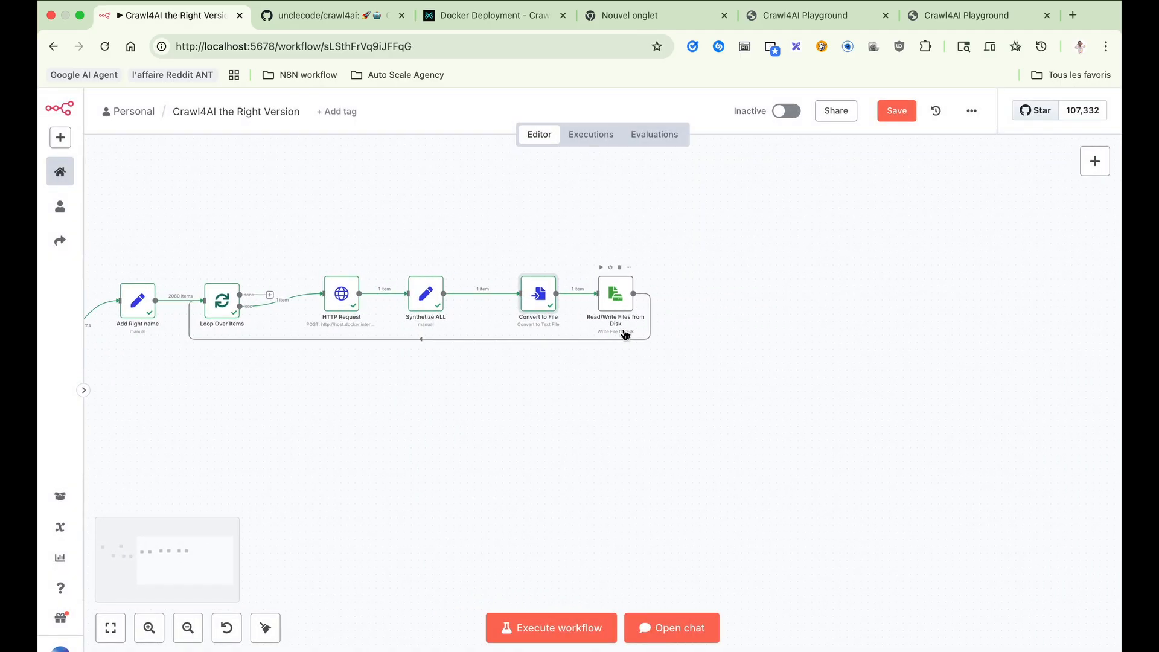
double_click(624, 301)
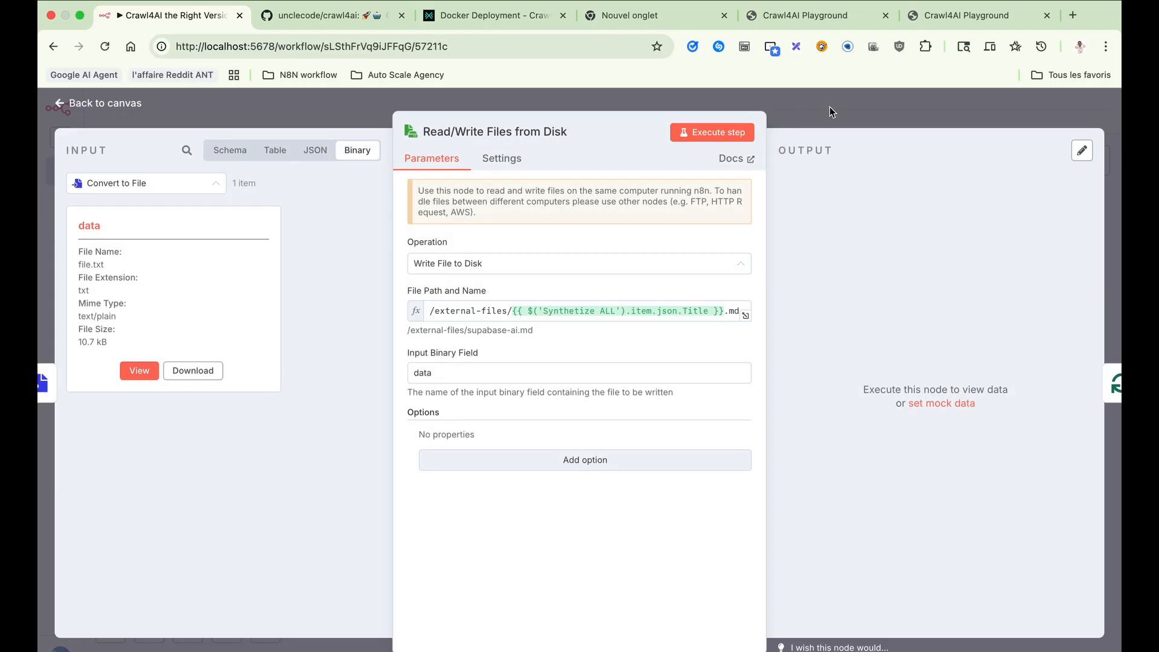
drag(437, 309, 514, 311)
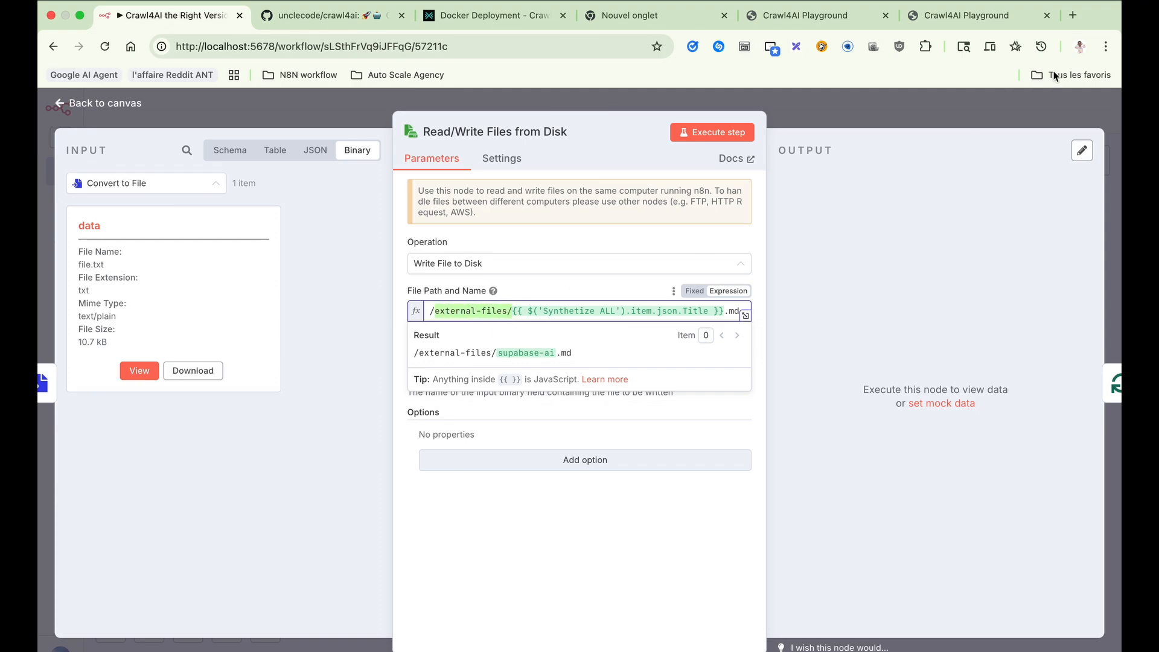
click(1015, 118)
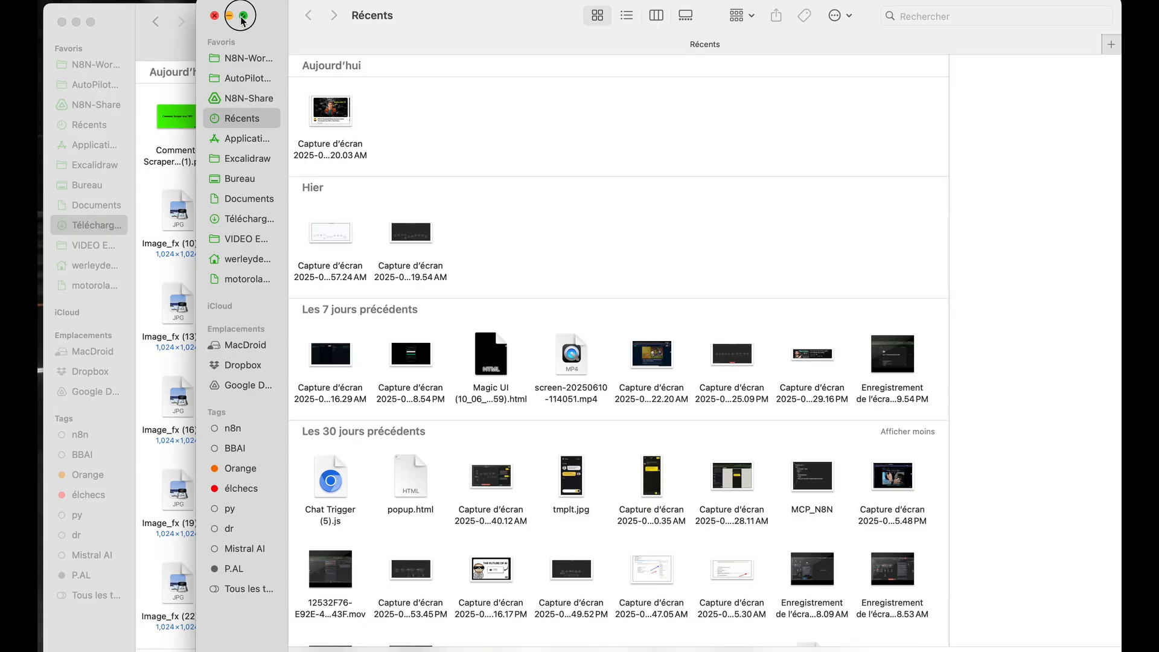
- In Finder, enlarge the window and open the N8NExternalFile folder inside the home folder
click(242, 16)
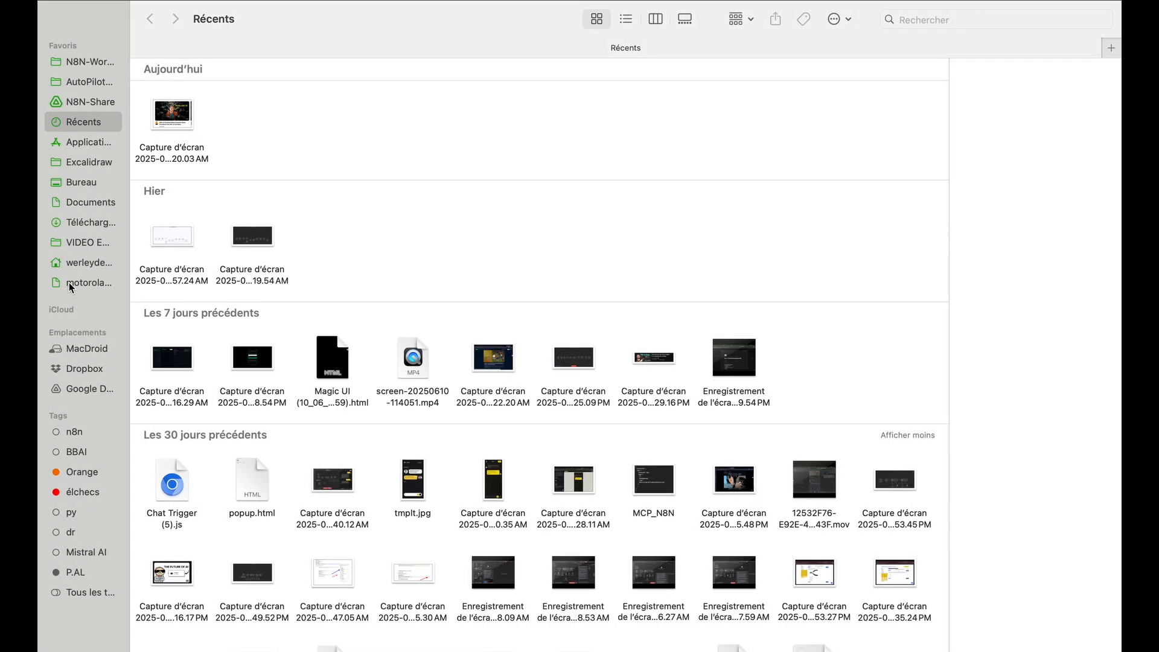
click(72, 263)
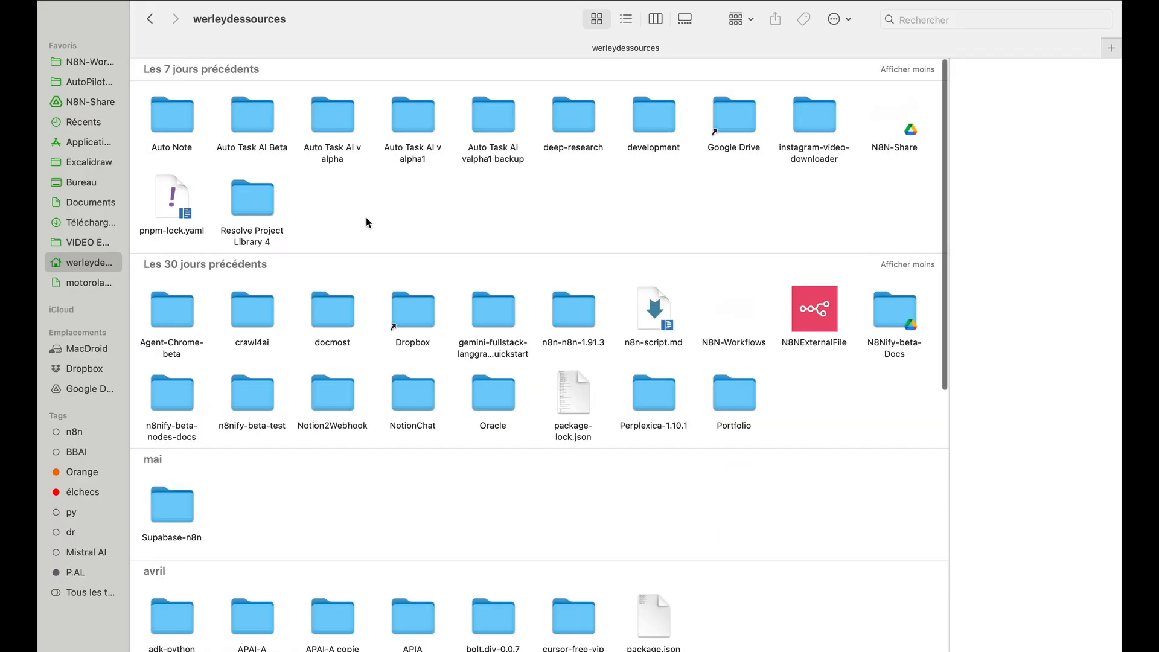
double_click(812, 326)
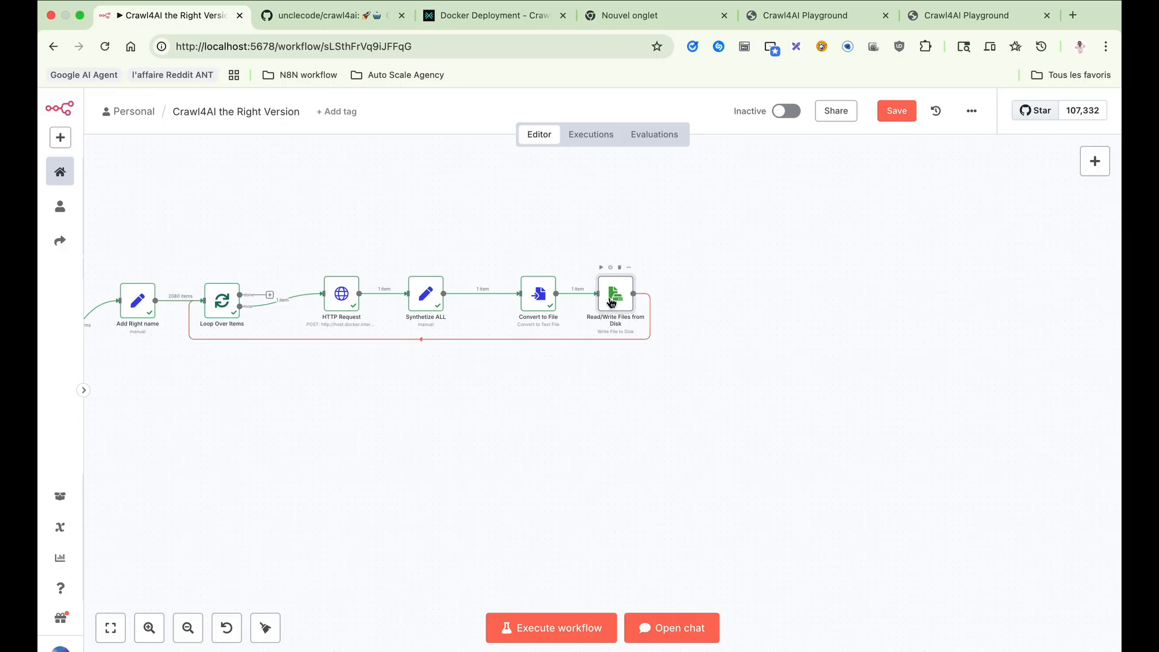
- Execute the Read/Write Files from Disk node, check for supabase-ai.md in the N8NExternalFile folder, and close the node
double_click(608, 303)
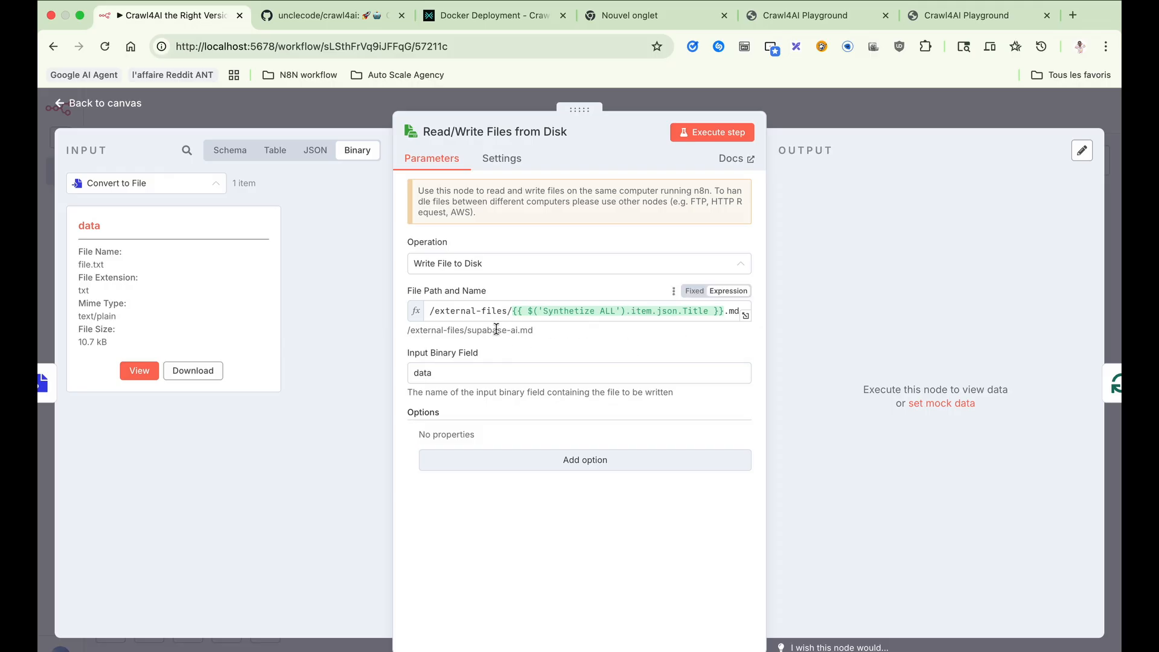
click(728, 131)
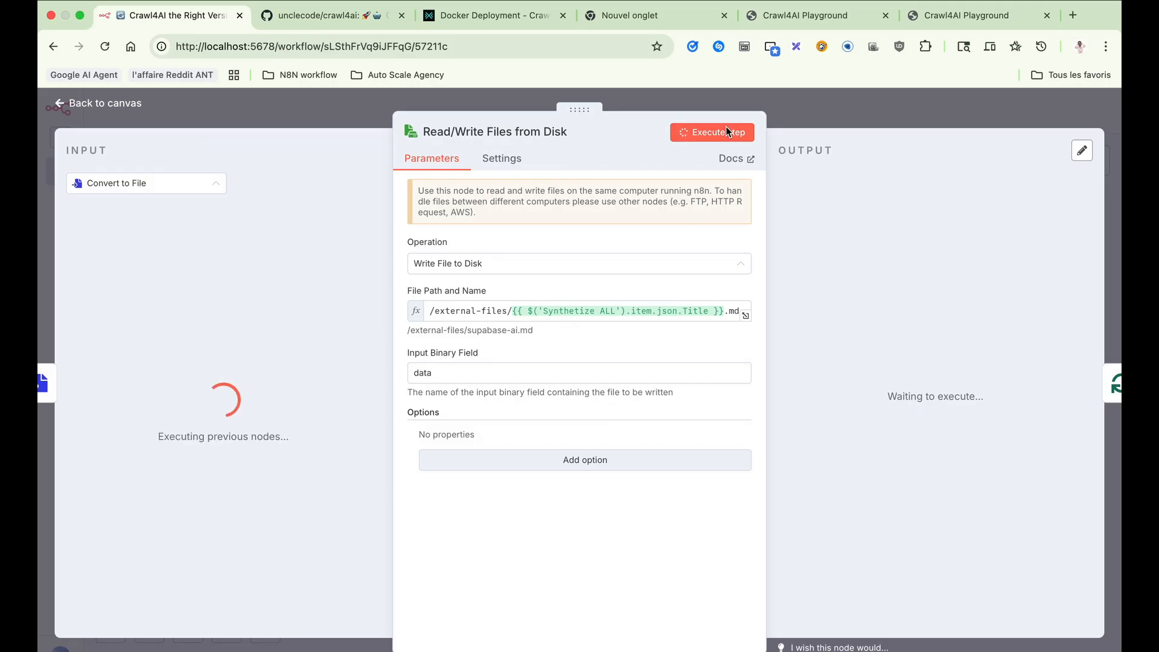
key(ctrl+Left)
key(ctrl+Left)
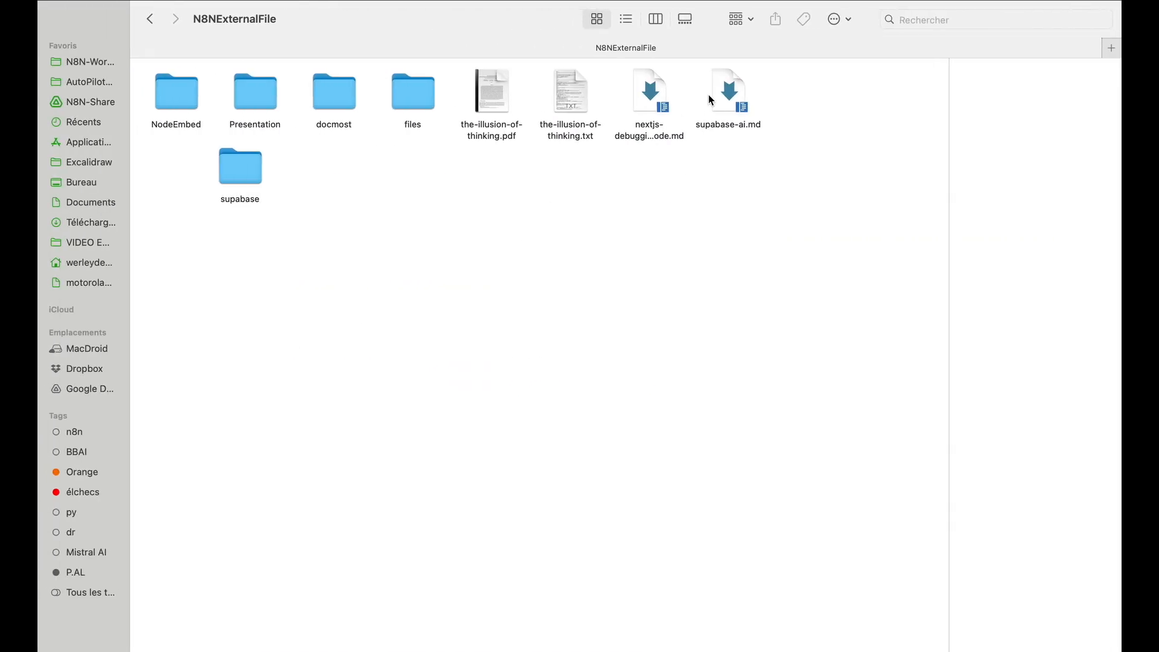
click(735, 100)
key(ctrl+Right)
key(ctrl+Right)
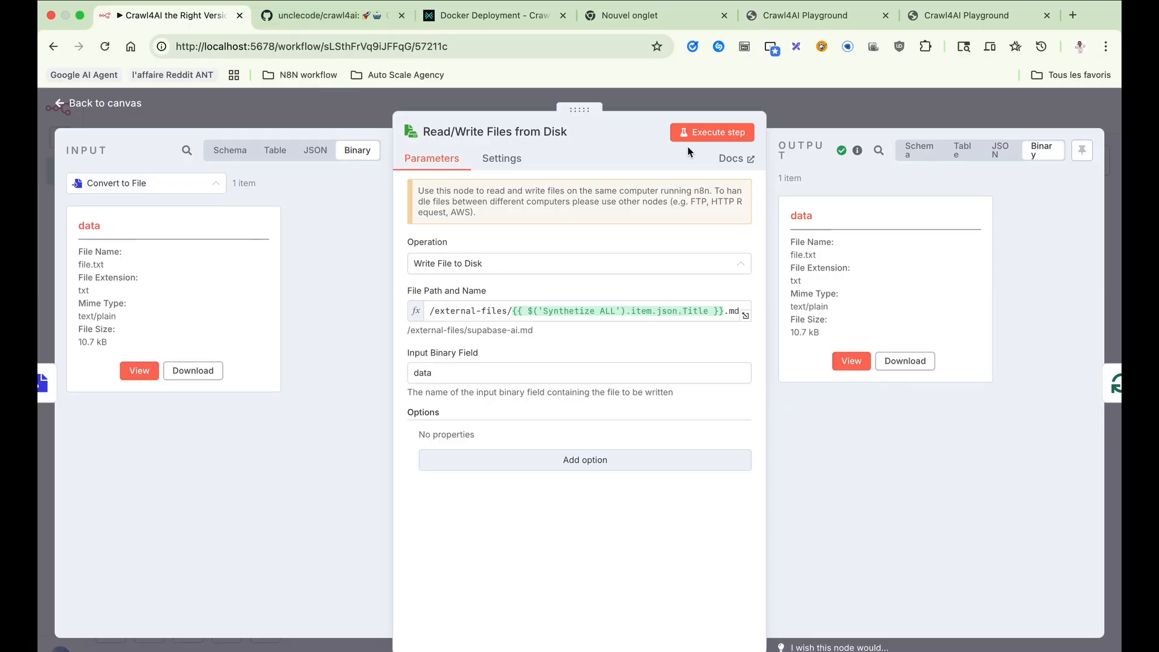
click(827, 120)
scroll(476, 290, left, 10)
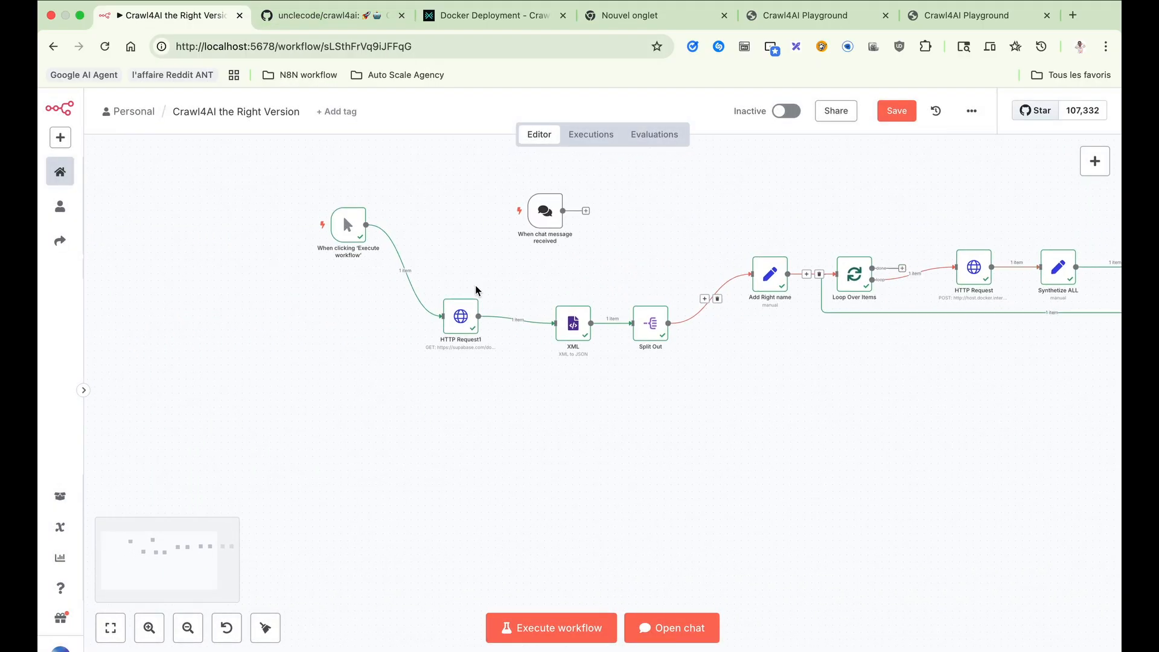
scroll(476, 287, down, 1)
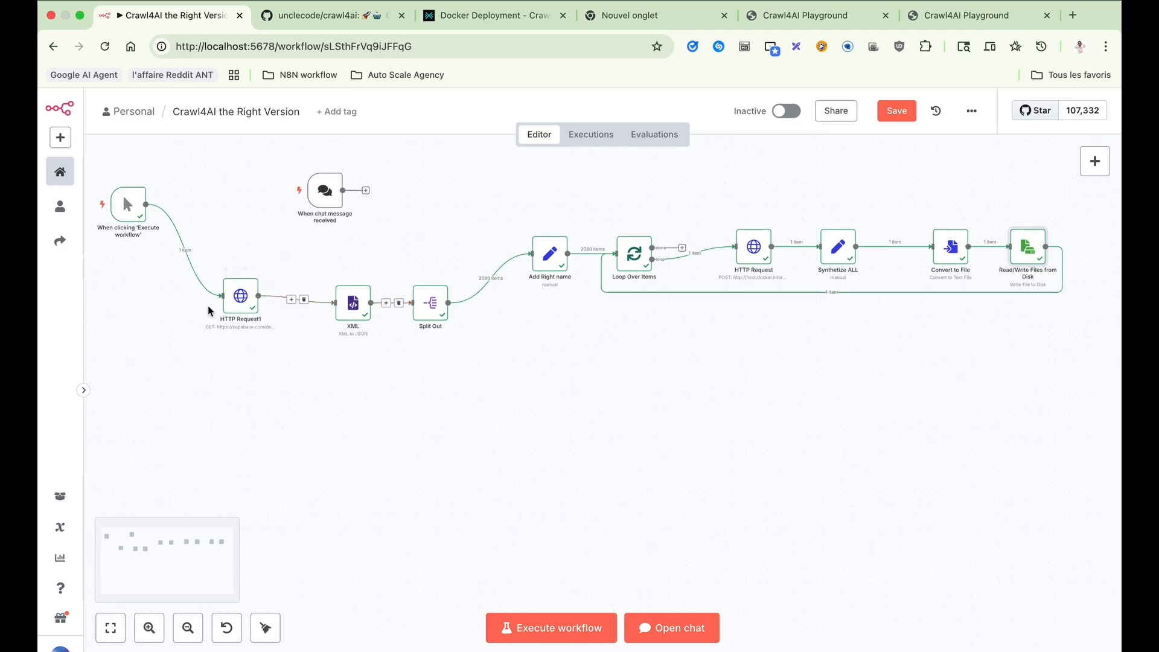
click(493, 331)
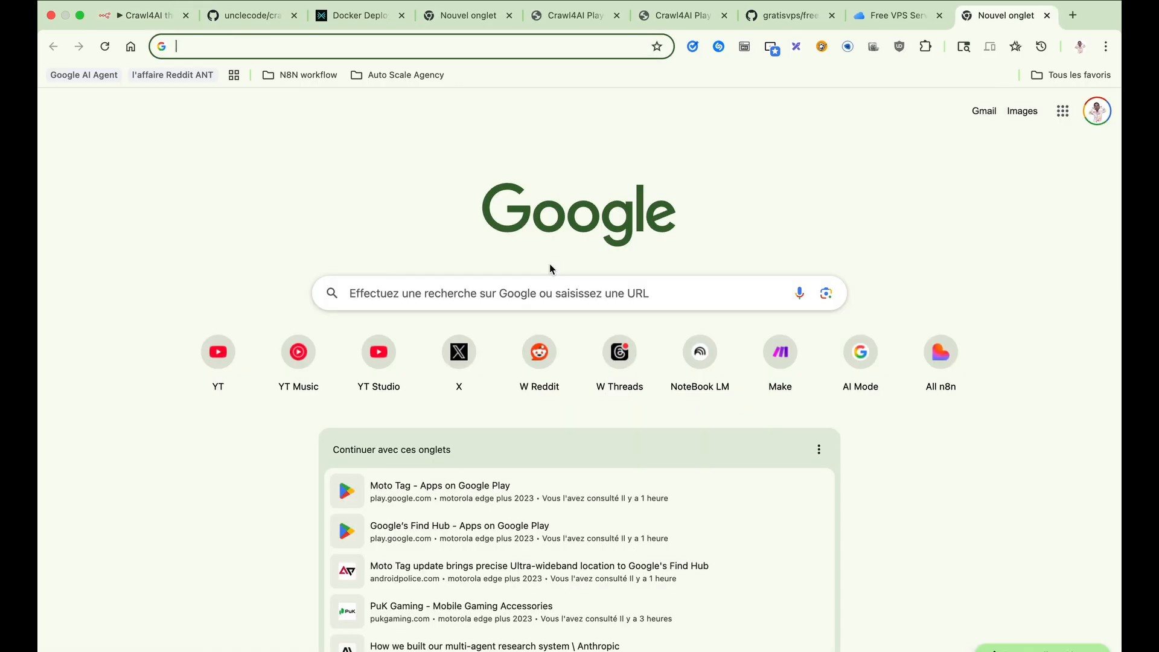
click(490, 293)
key(ctrl+Left)
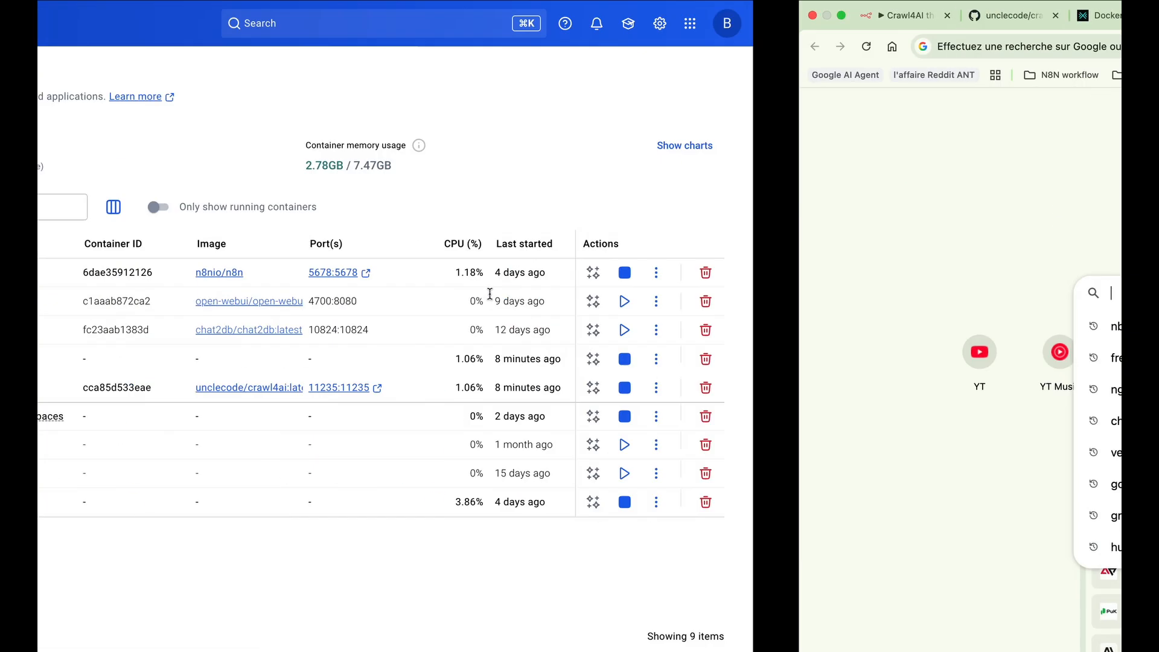
key(ctrl+Right)
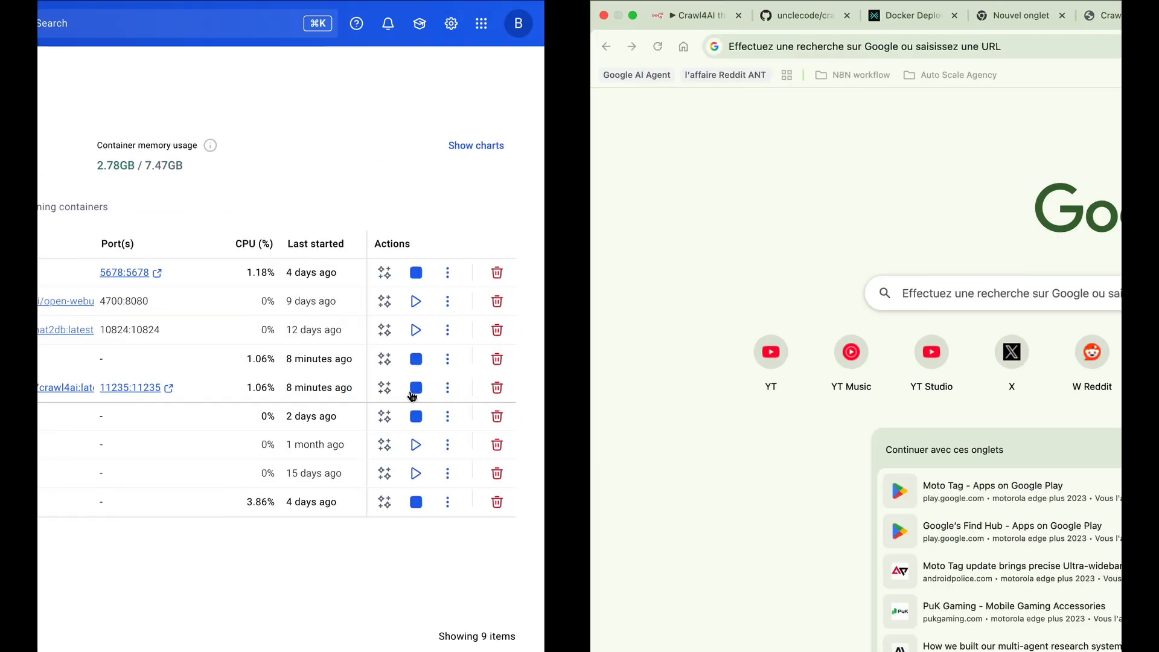
click(484, 294)
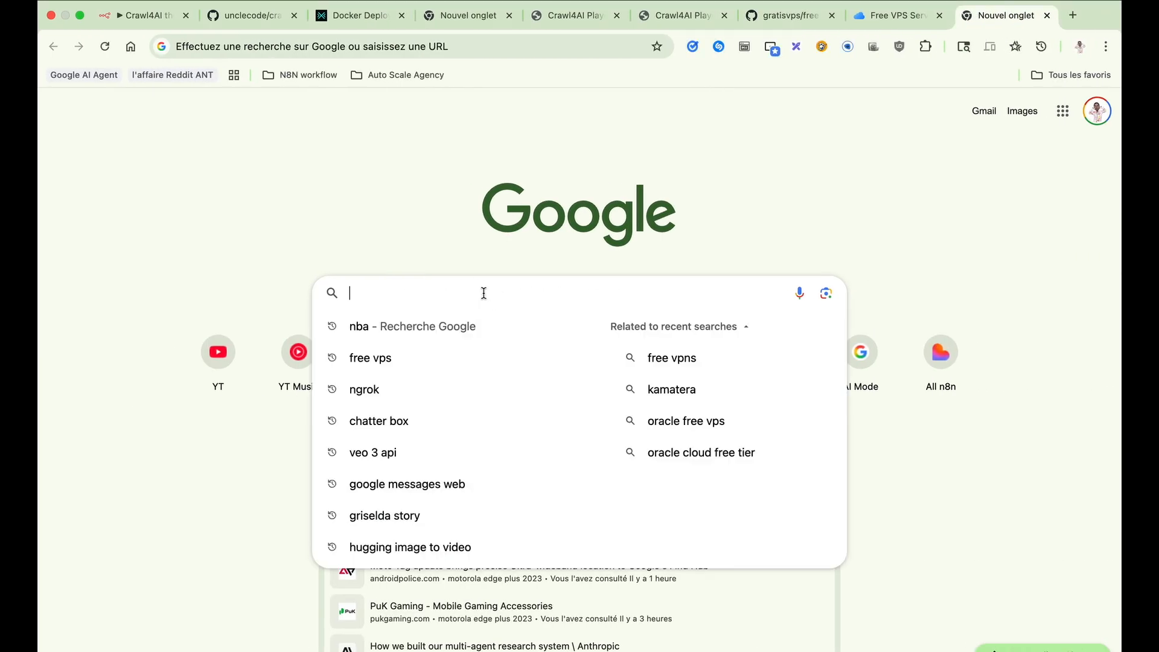
text(aws)
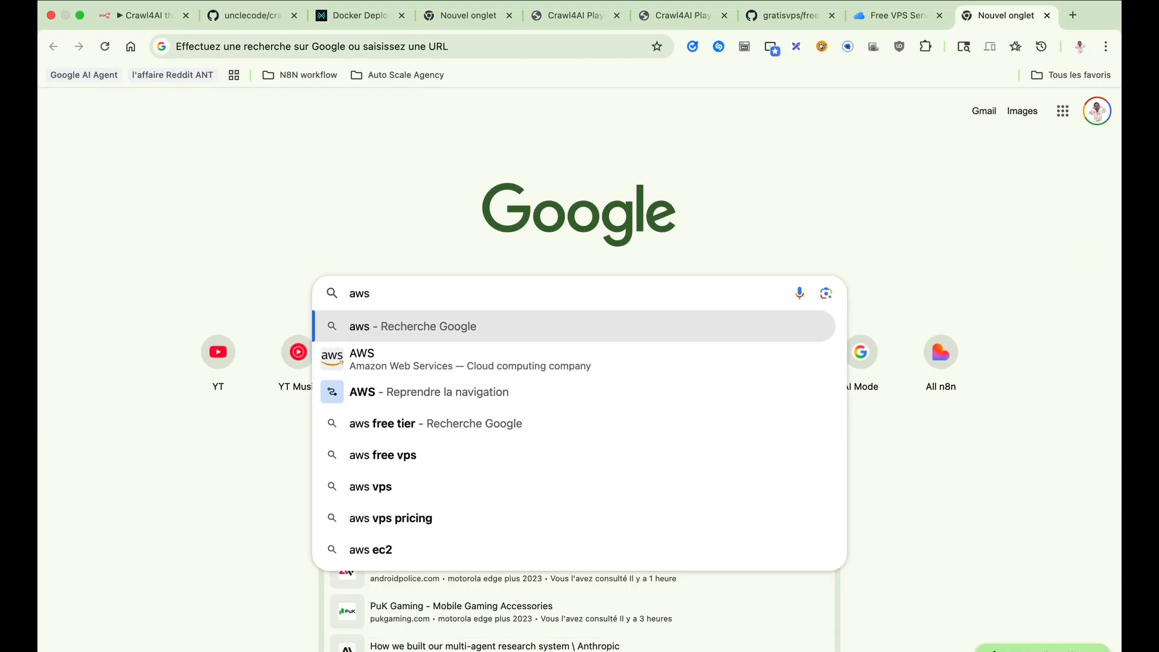
key(BackSpace)
key(BackSpace)
key(BackSpace)
text(goo)
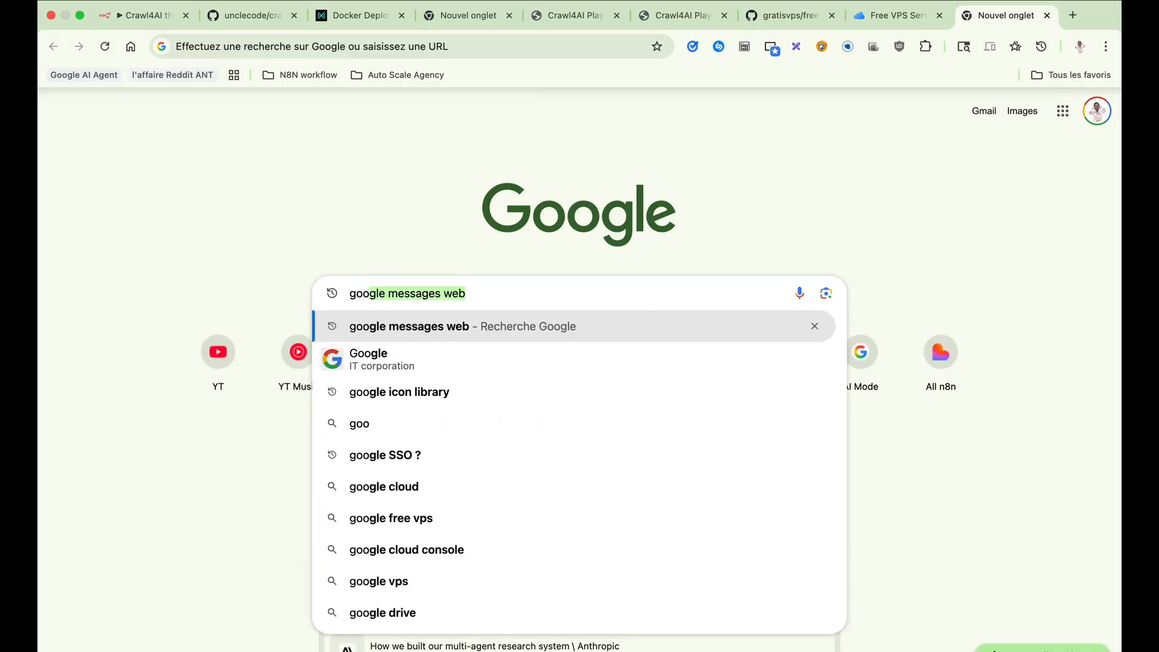
click(1047, 15)
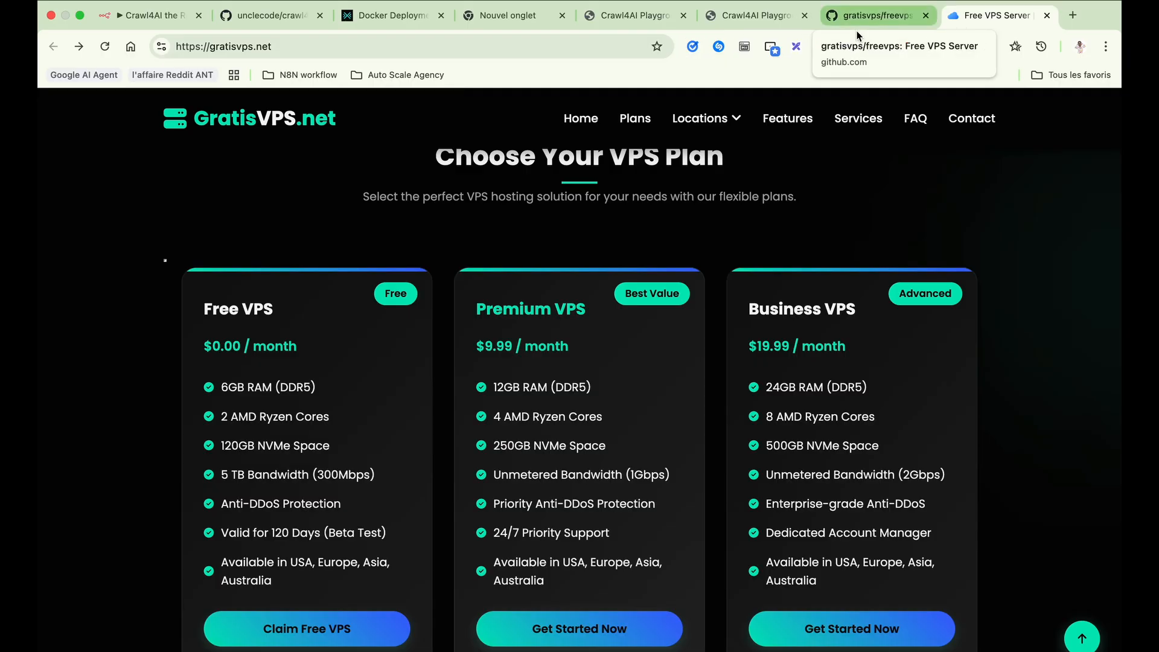
- Return to the Crawl4AI workflow and connect the When chat message received trigger to the Add Right name node
click(516, 23)
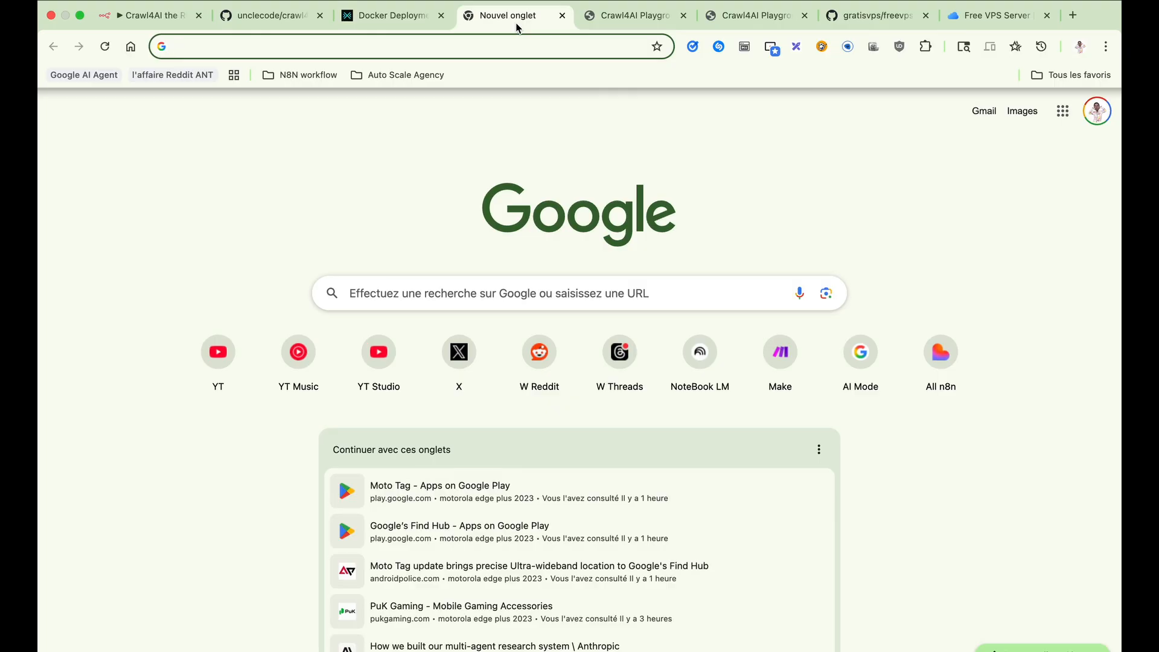
click(370, 24)
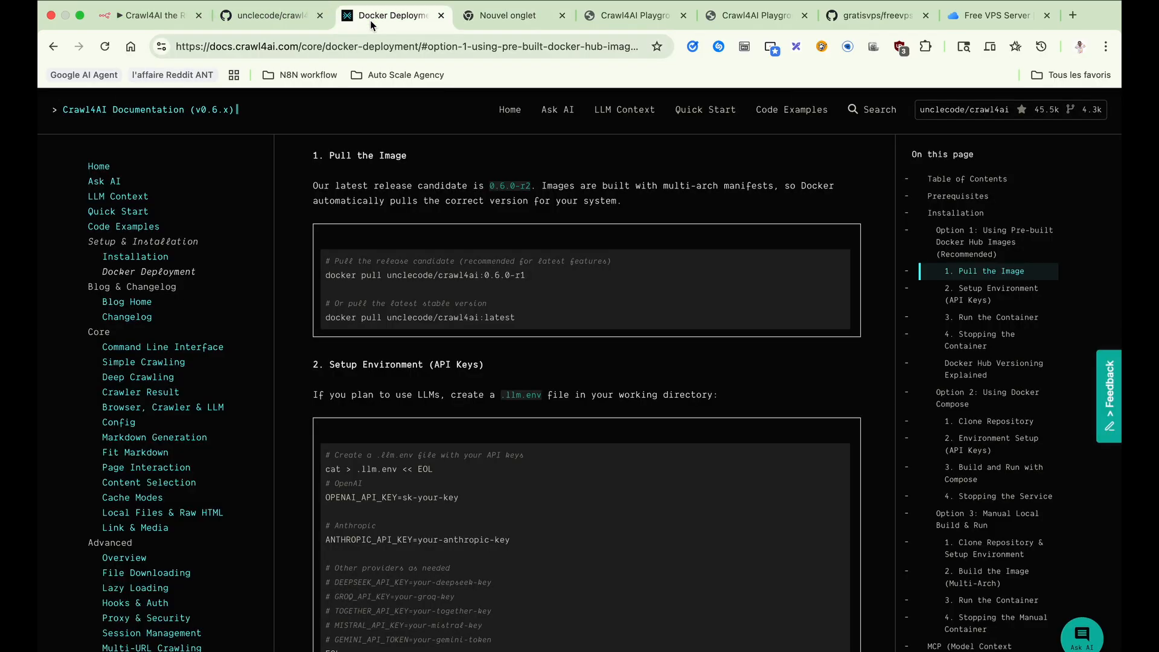
click(148, 19)
scroll(676, 175, up, 3)
scroll(676, 175, left, 2)
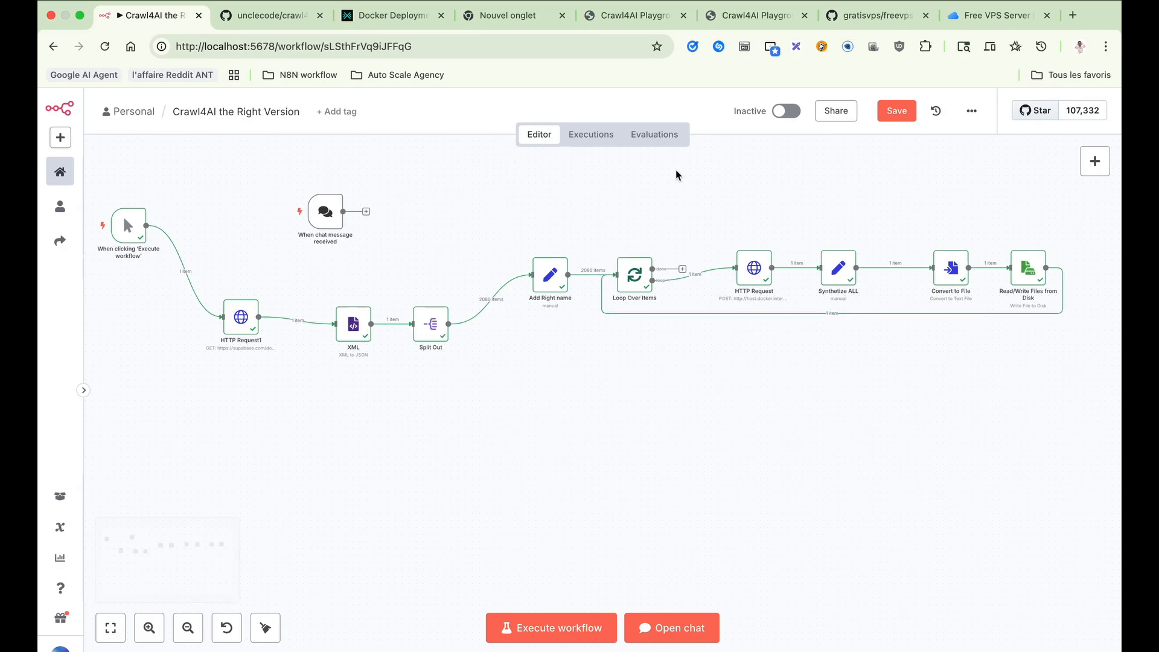
click(557, 292)
drag(557, 288, 594, 334)
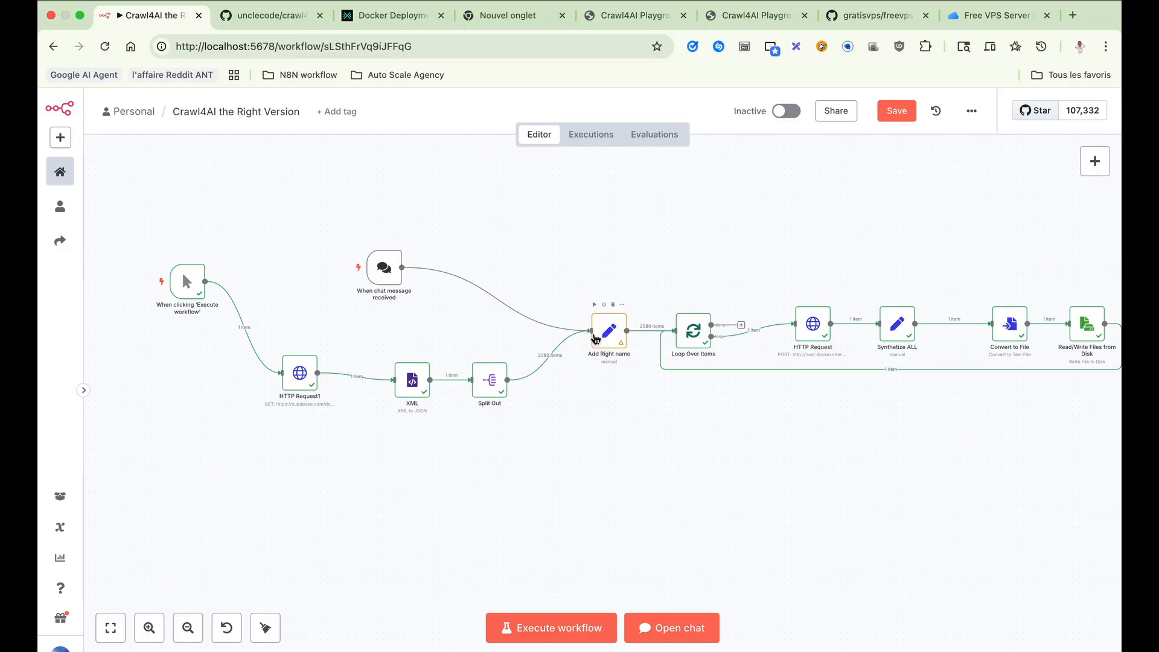
- Move the Read/Write Files from Disk node away from Convert to File and search for google nodes to insert between them
scroll(595, 339, right, 5)
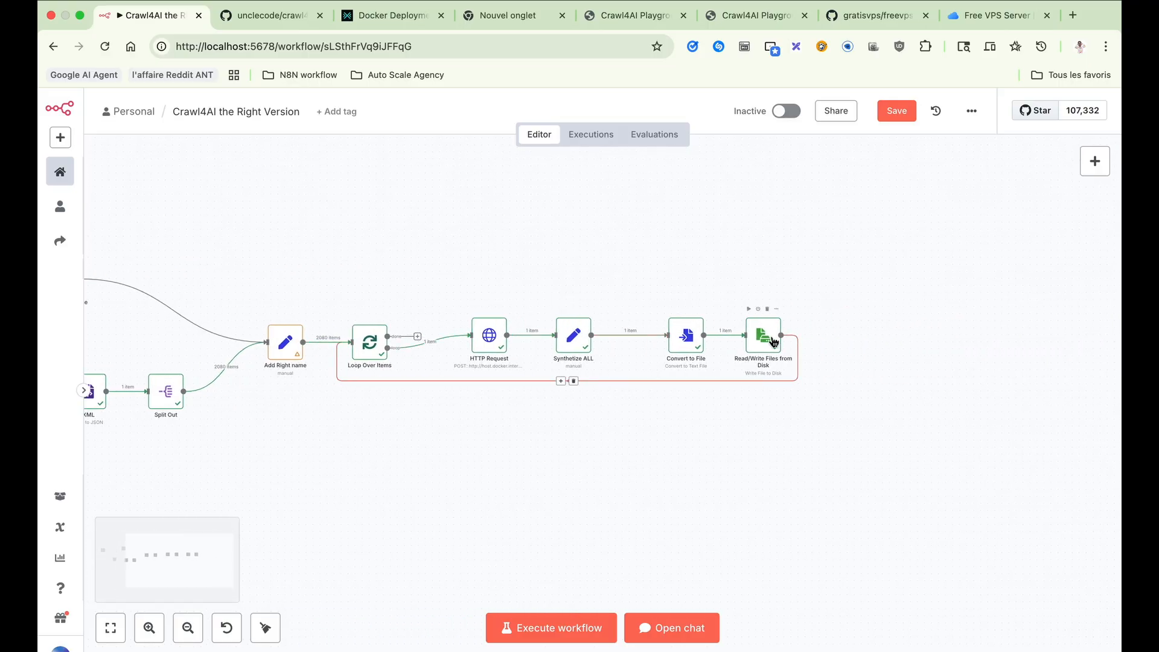
drag(774, 342, 844, 335)
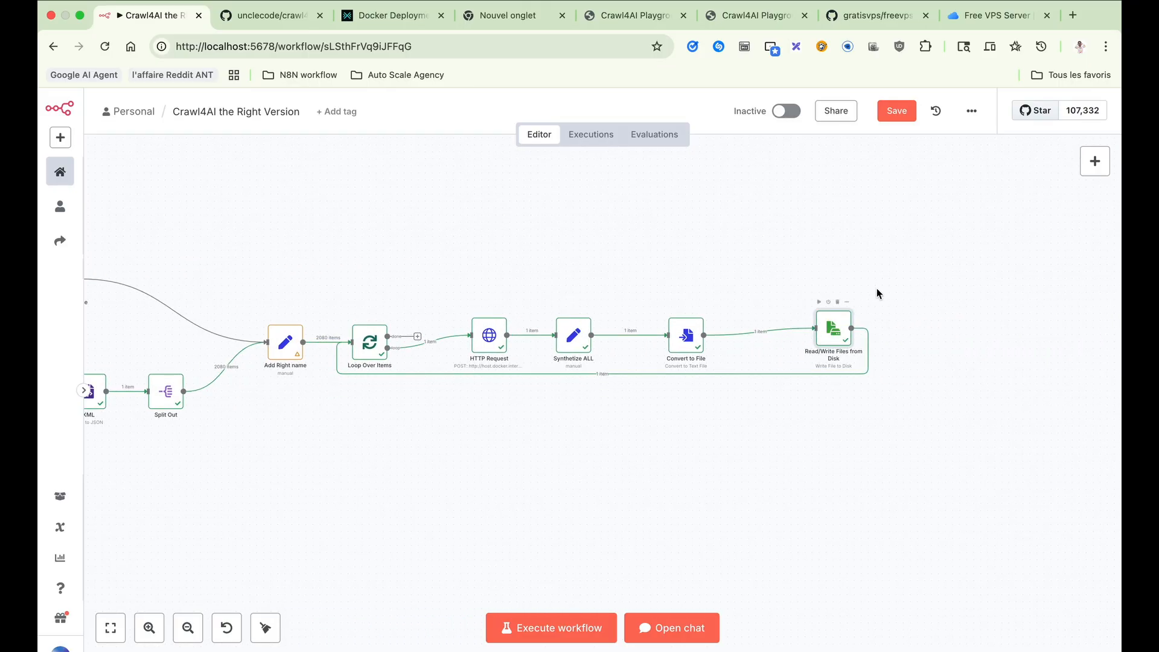
click(755, 332)
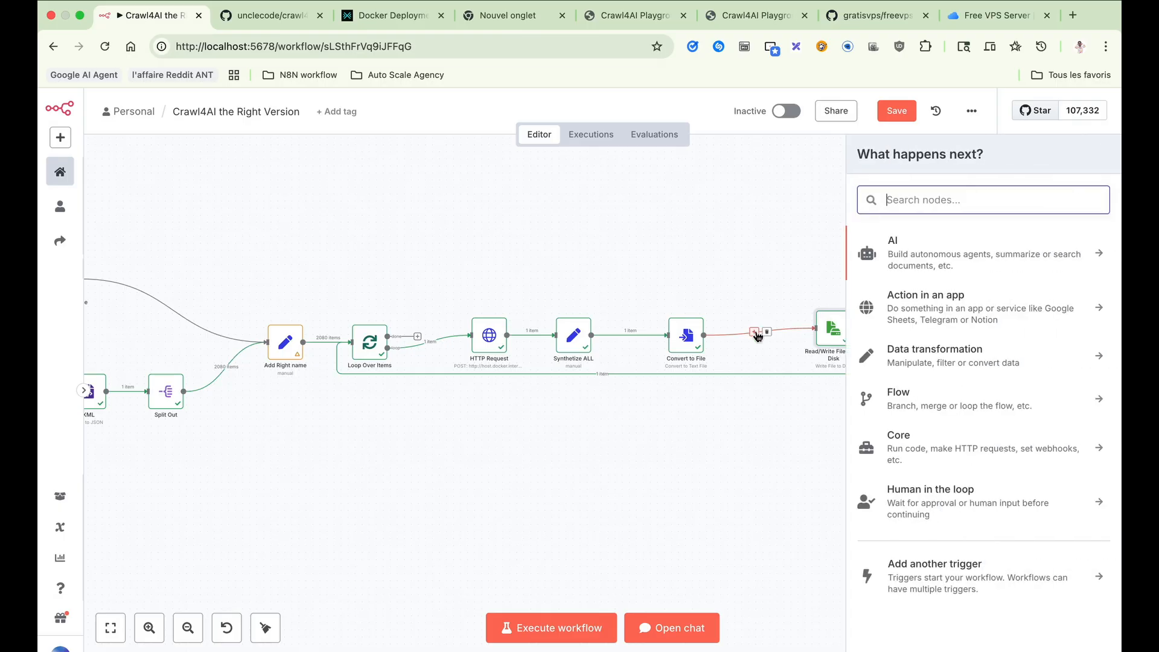
text(google)
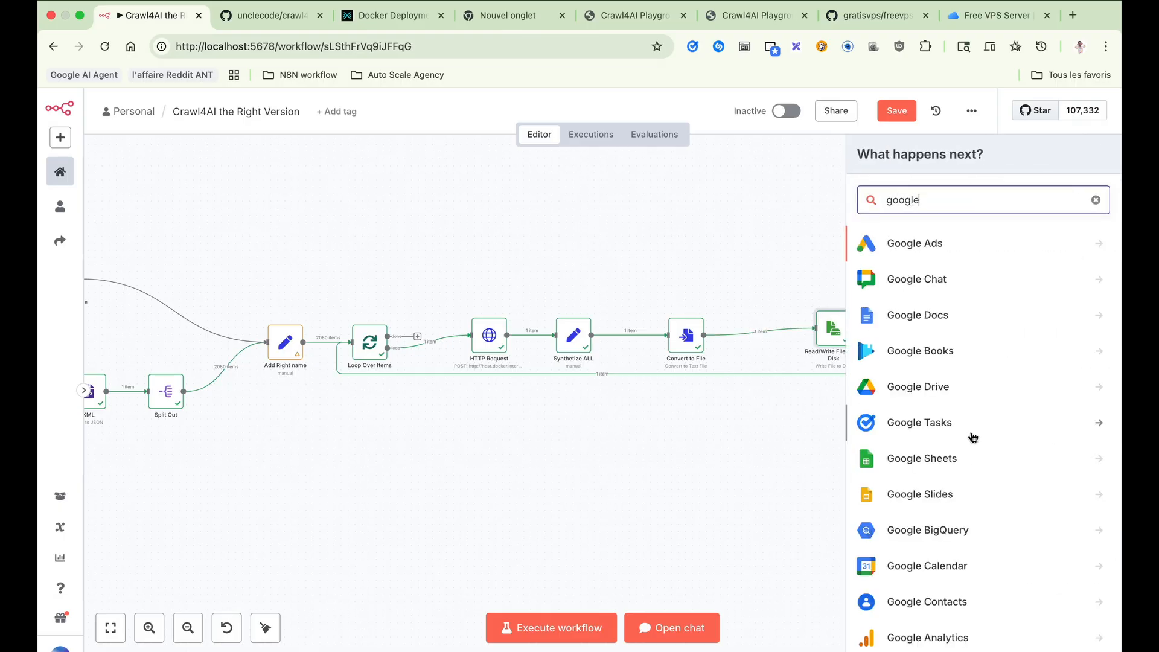
scroll(973, 437, down, 3)
scroll(973, 437, up, 3)
- Insert a Google Drive node with the Create file from text action between Convert to File and Read/Write Files from Disk
key(BackSpace)
key(BackSpace)
key(BackSpace)
key(BackSpace)
key(BackSpace)
key(BackSpace)
text(drive)
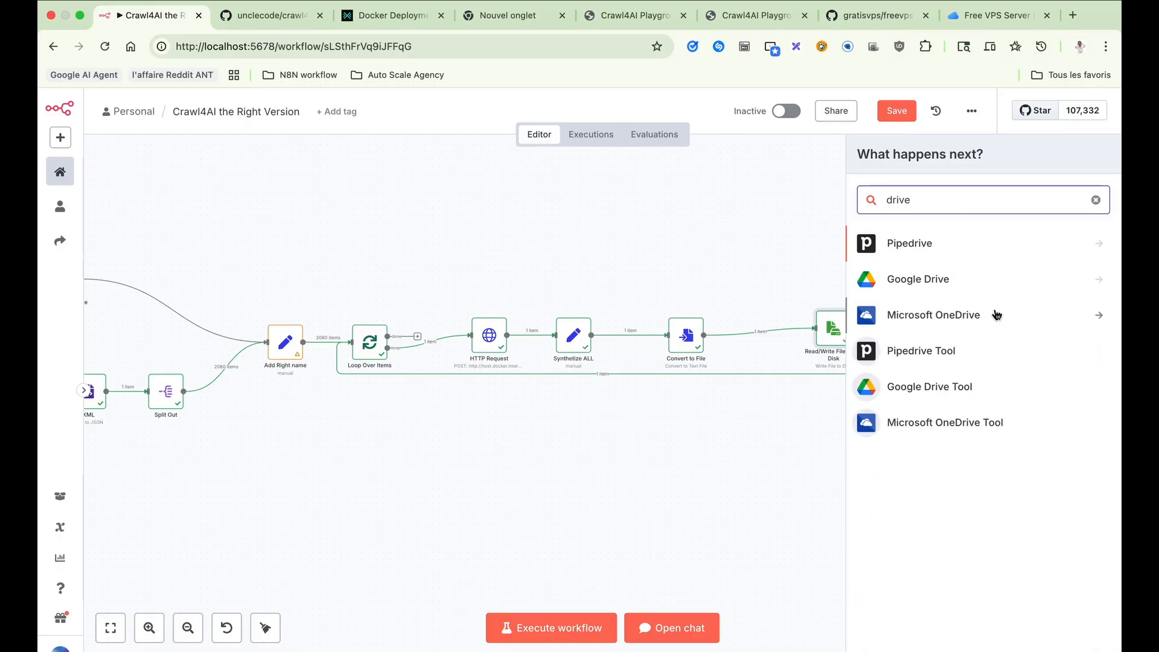
click(967, 290)
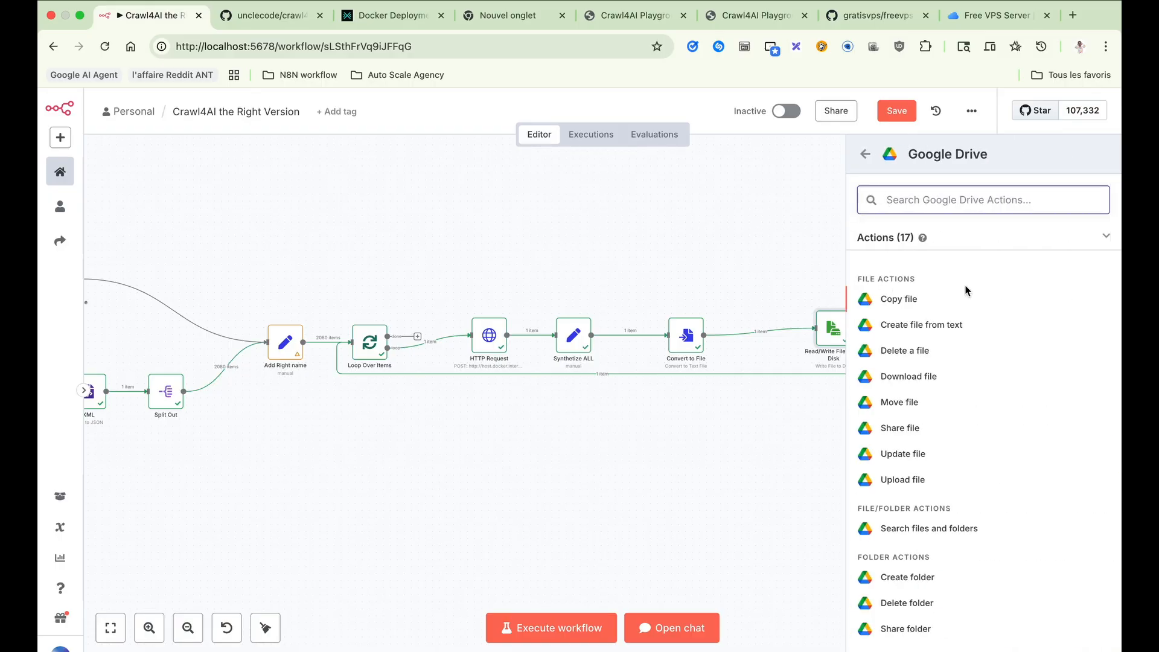
text(crea)
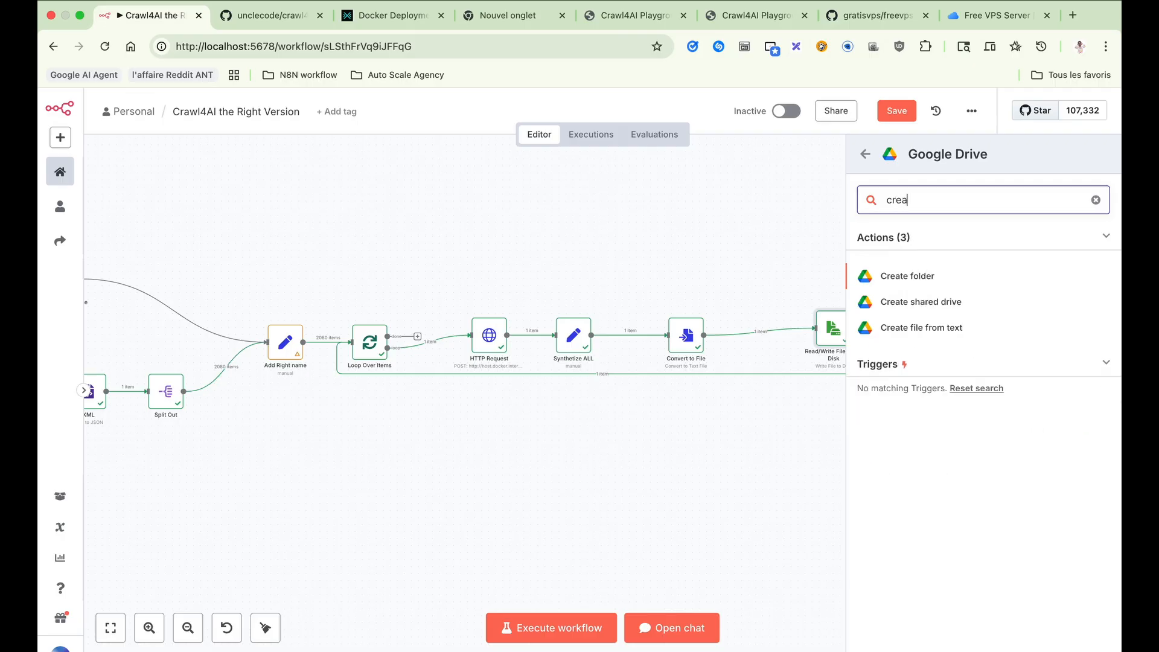
click(949, 331)
click(987, 121)
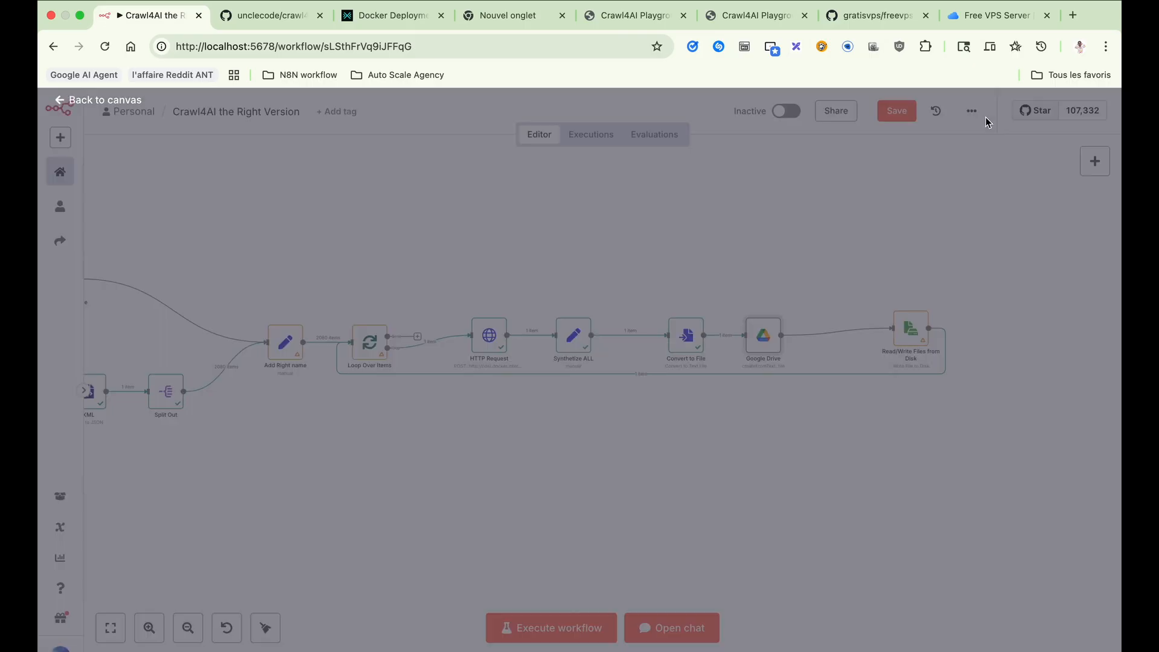
- Open the Google Drive node and show its input data as a schema with the Synthetize ALL fields expanded
drag(762, 342, 809, 344)
double_click(810, 344)
click(442, 356)
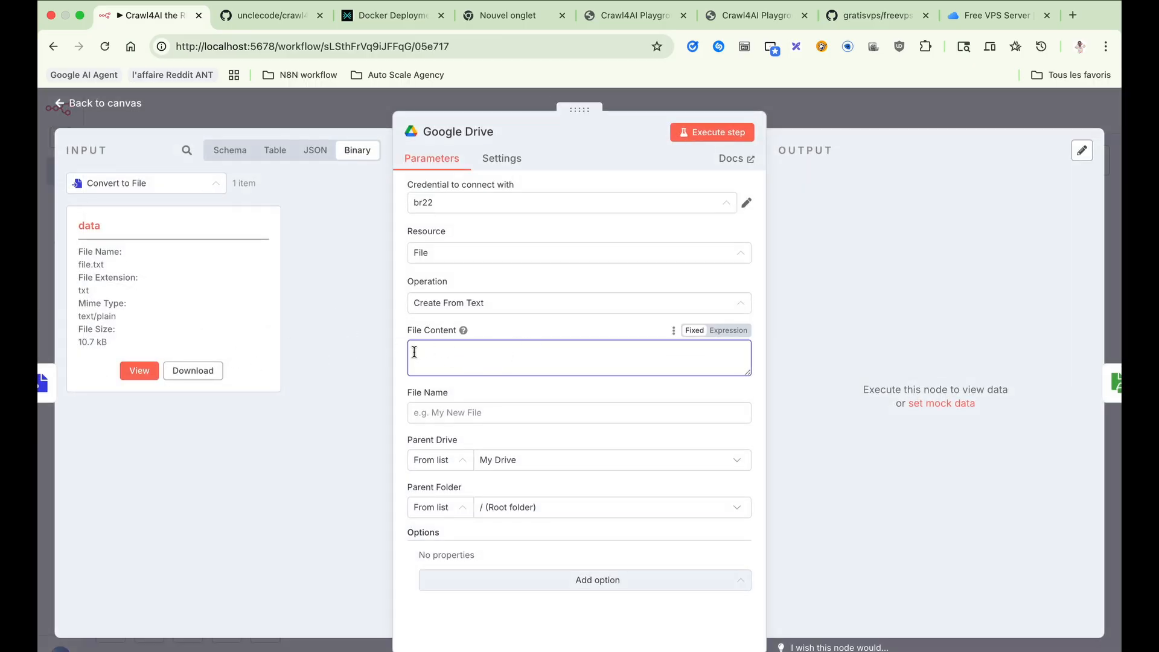
click(473, 412)
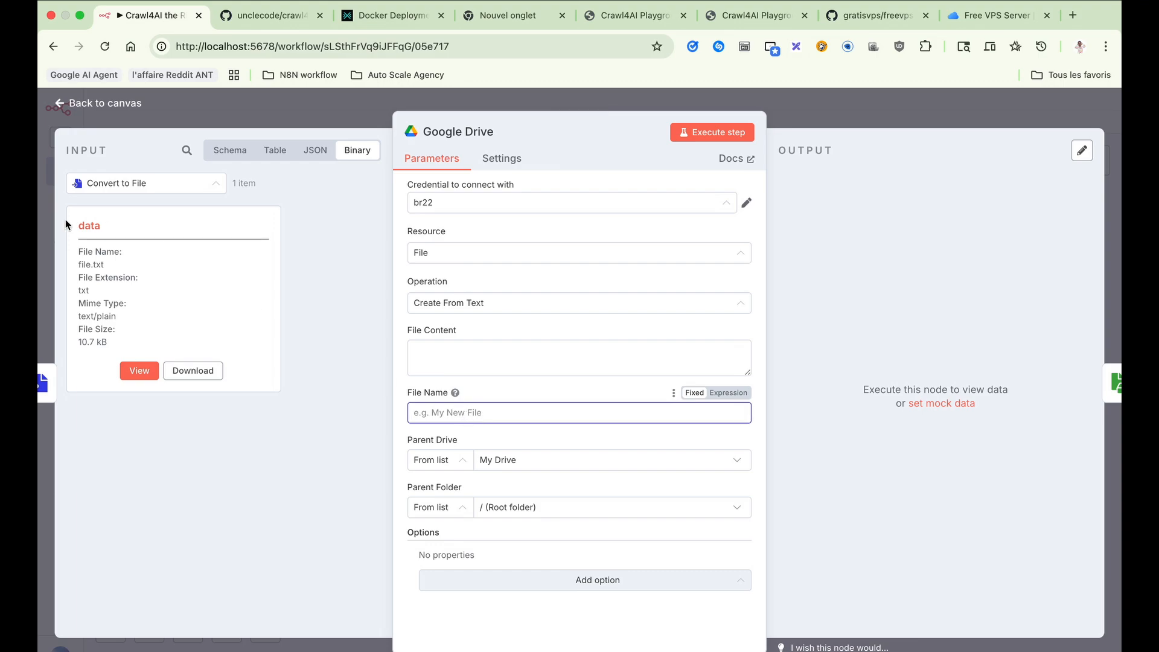
click(316, 151)
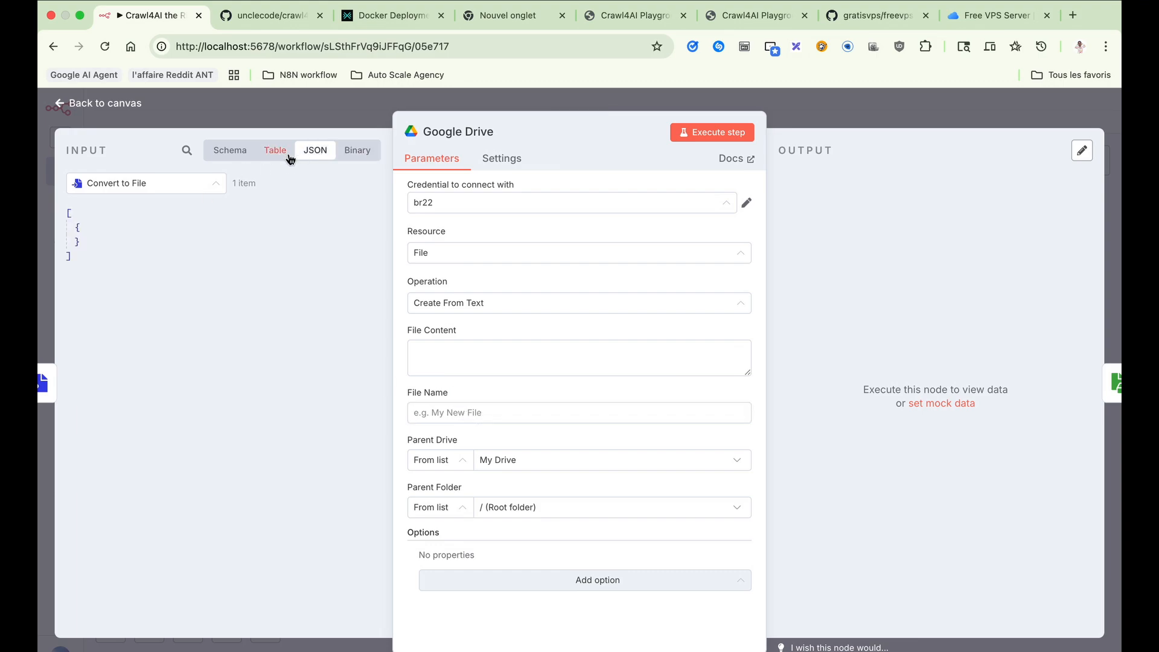
click(276, 150)
click(221, 149)
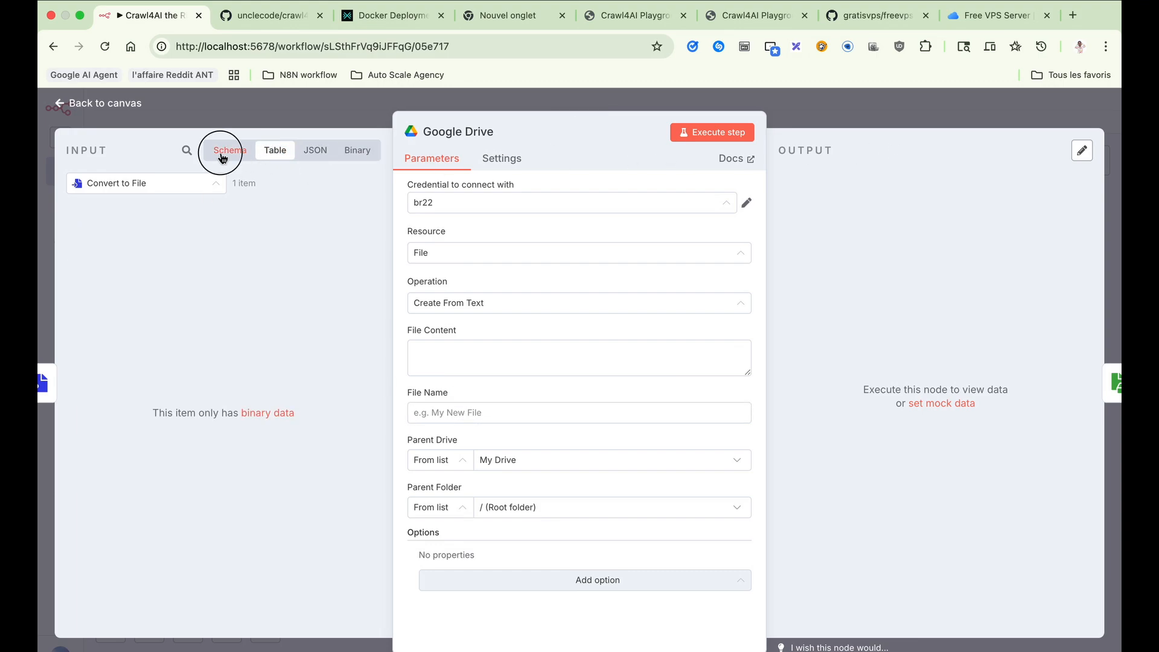
click(82, 237)
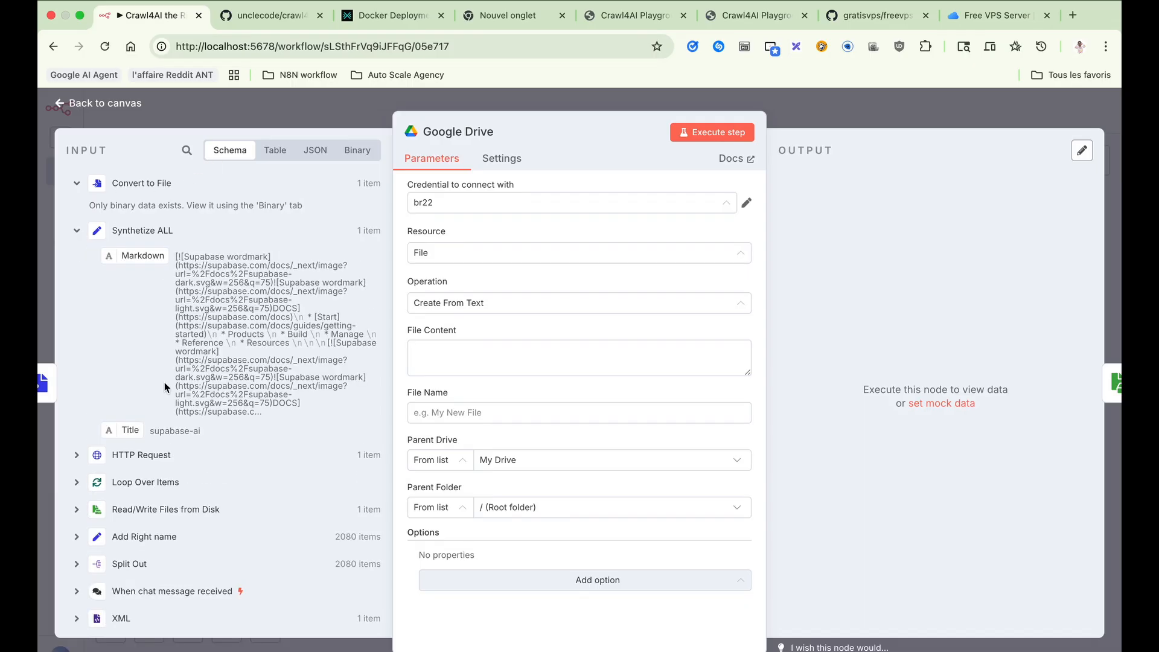
- Set the Google Drive file name to the Synthetize ALL Title followed by .md and the file content to its Markdown, and close the node
drag(126, 430, 459, 419)
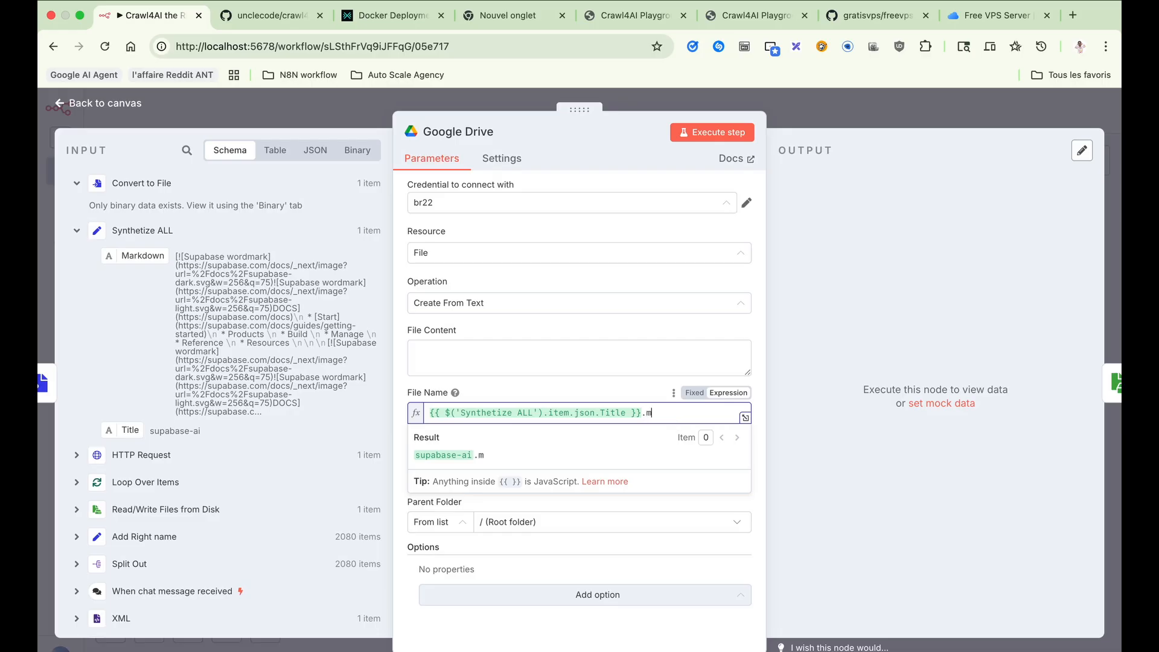
click(440, 364)
drag(121, 256, 454, 353)
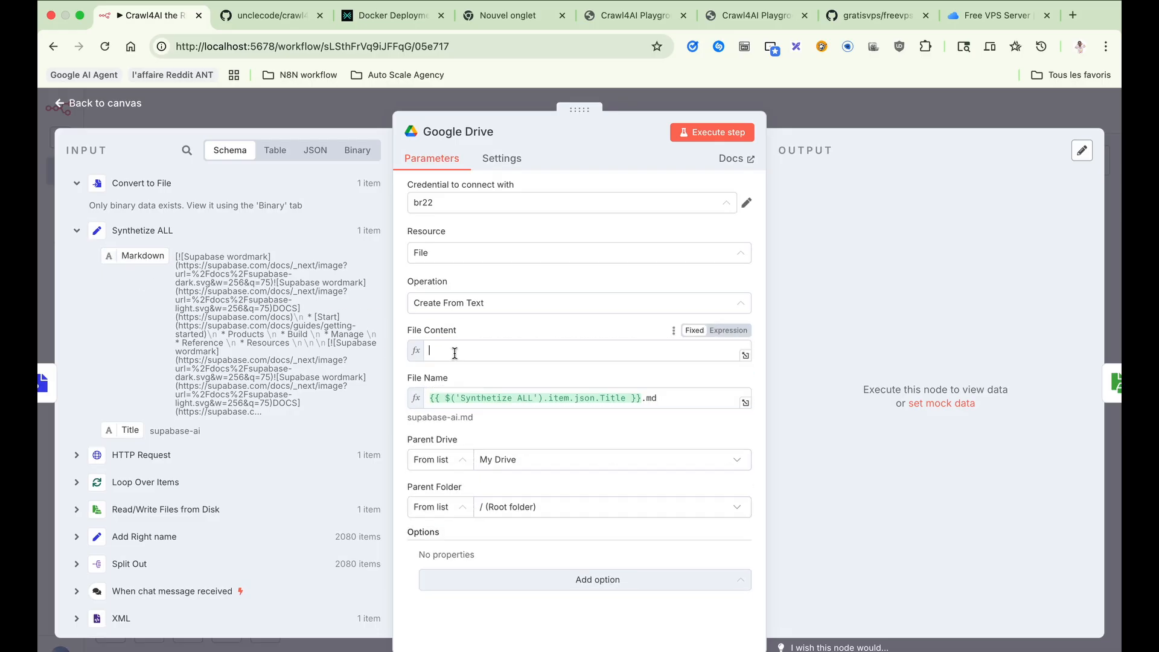
click(893, 314)
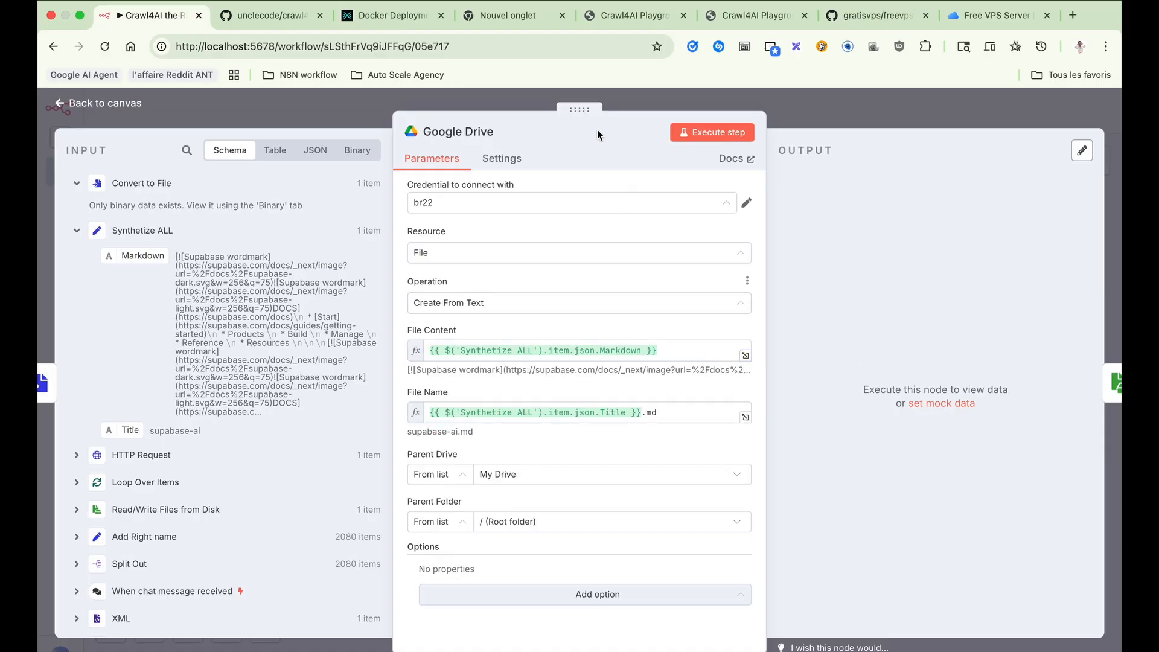
click(878, 113)
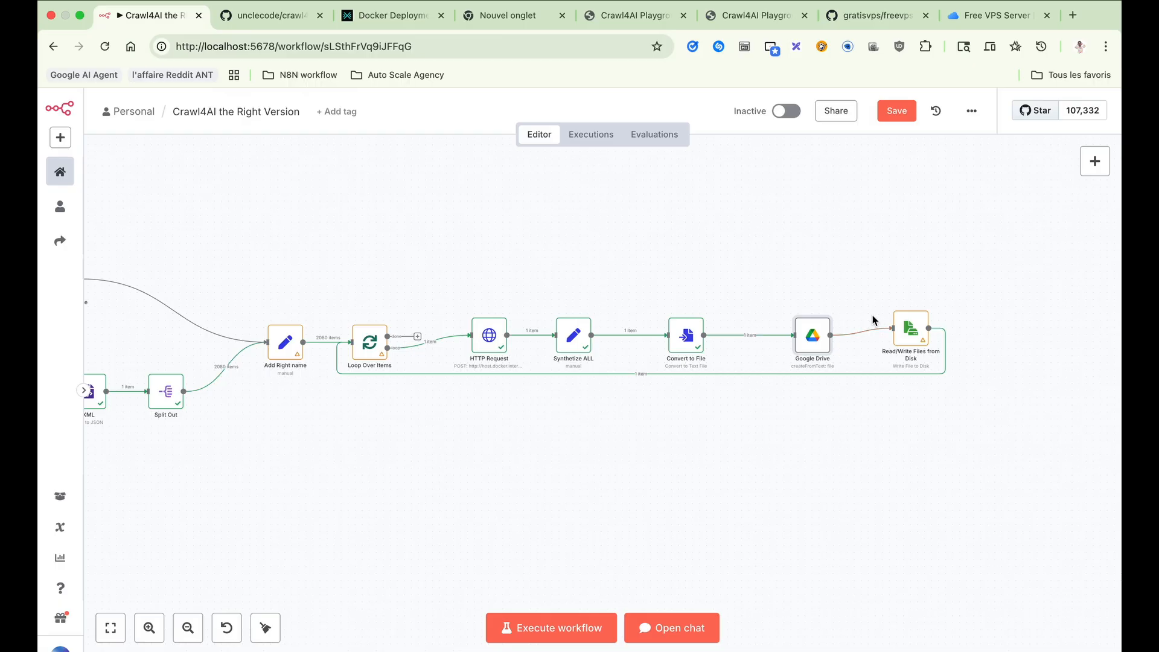
- Place the Google Drive node beside Convert to File, deactivate it, and move Read/Write Files from Disk next to it
drag(819, 349, 749, 349)
key(d)
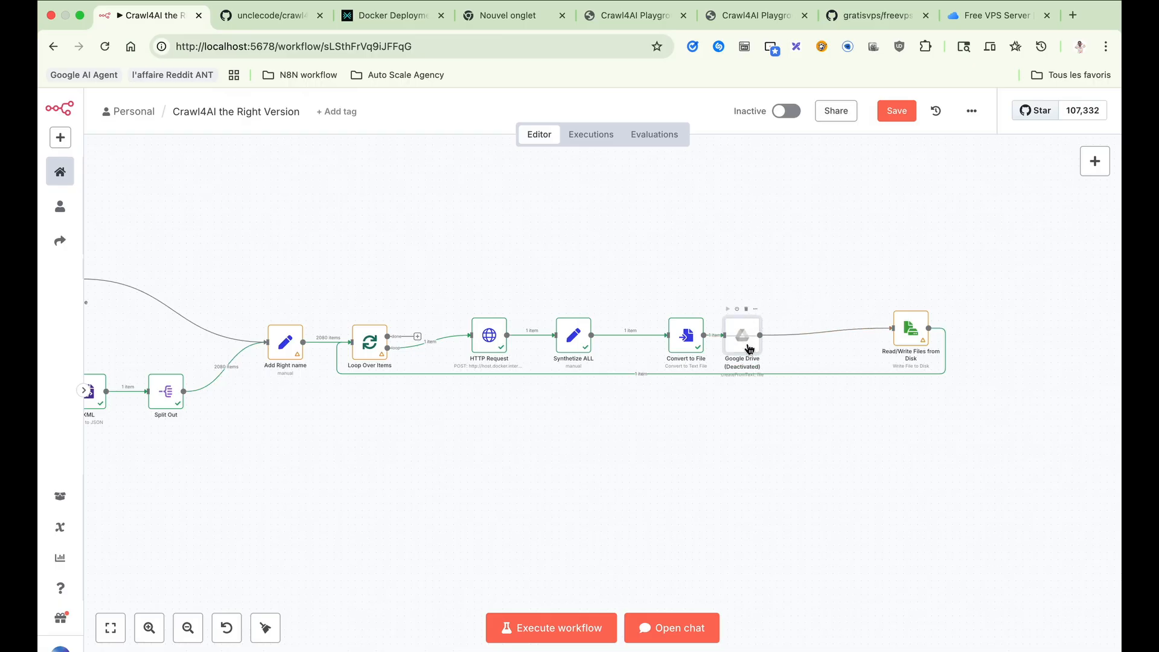
drag(919, 341, 823, 351)
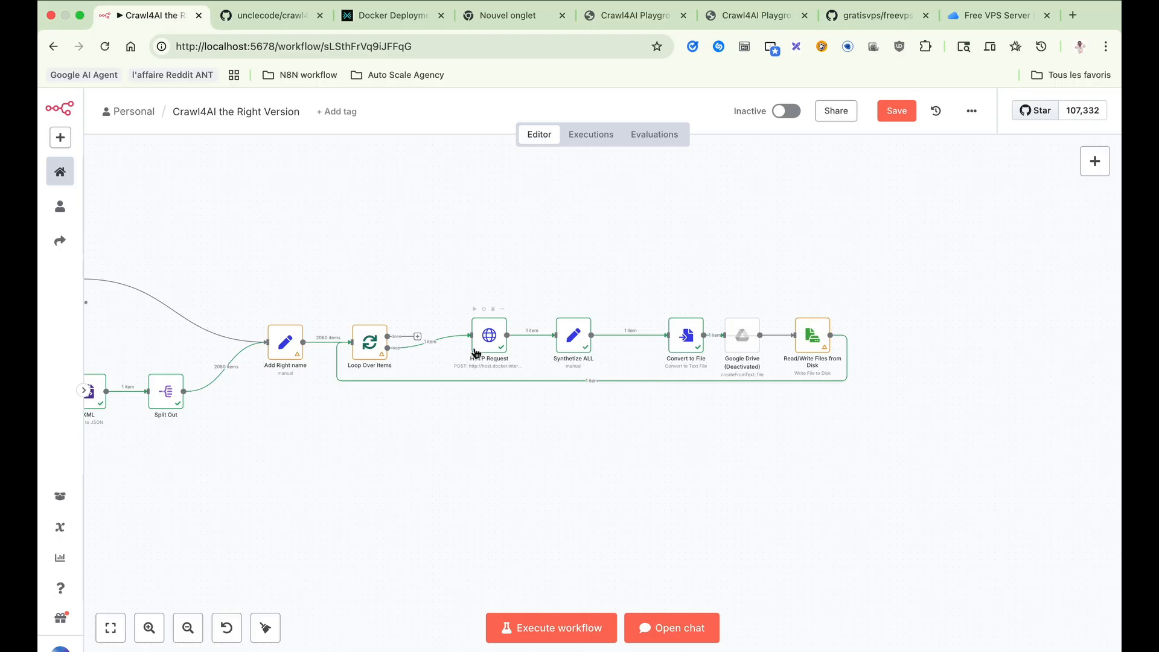
scroll(474, 354, left, 5)
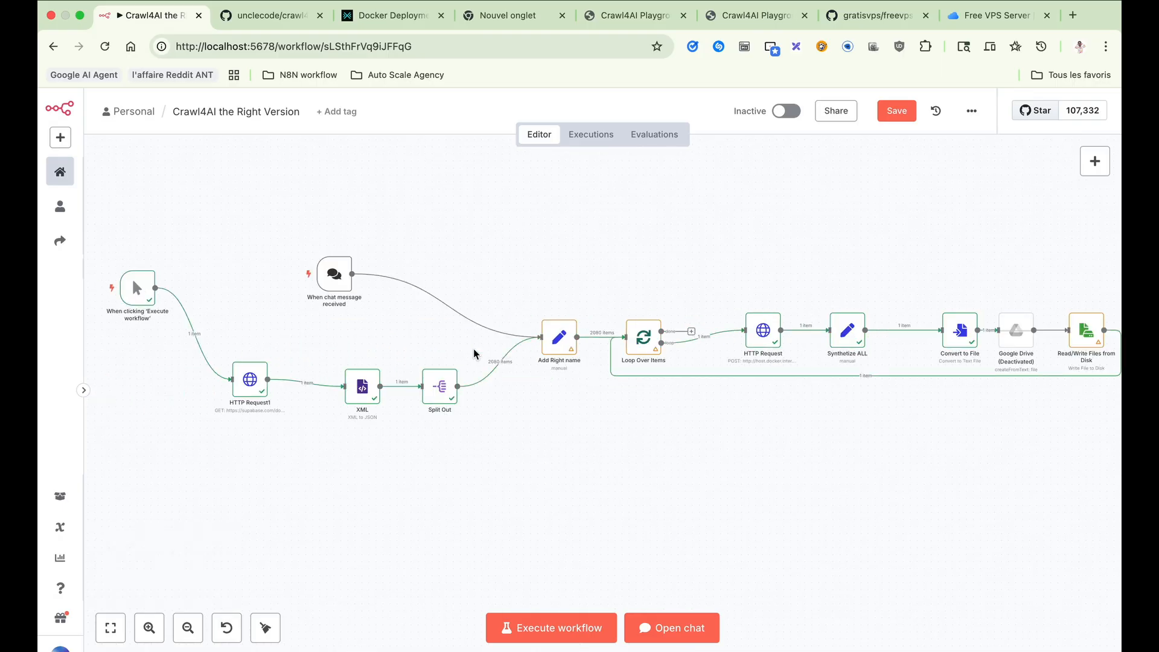